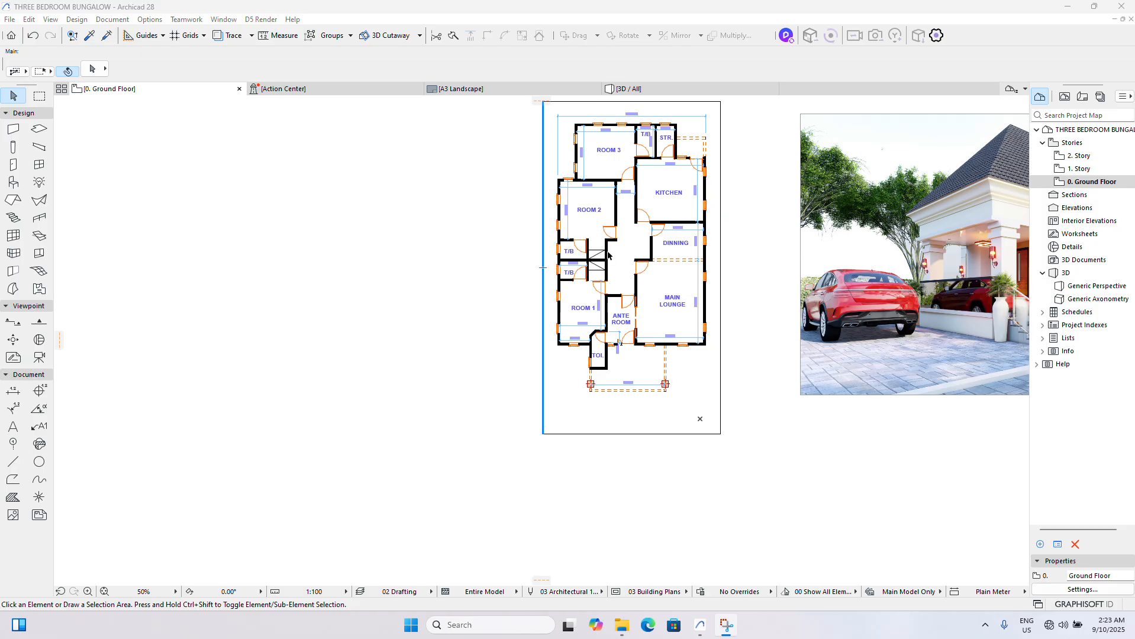
# - Examine the ground floor plan's rooms and dimensions alongside the exterior rendering of the bungalow
pyautogui.scroll(-3, 576, 276)
pyautogui.scroll(2, 835, 305)
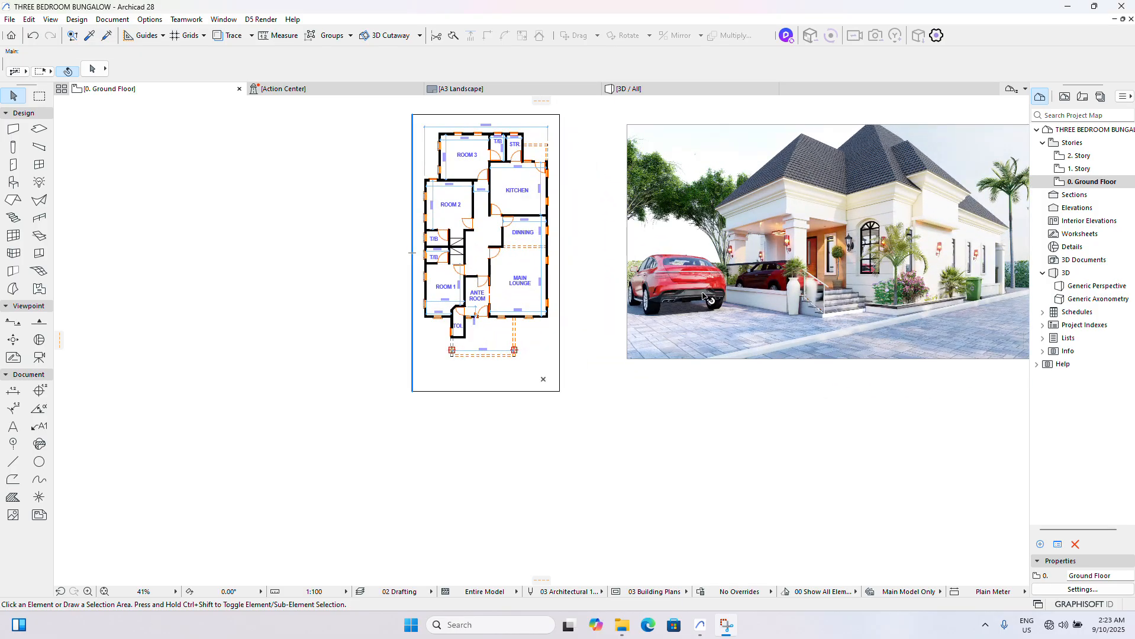
pyautogui.click(703, 296)
pyautogui.scroll(-2, 574, 438)
pyautogui.scroll(2, 677, 457)
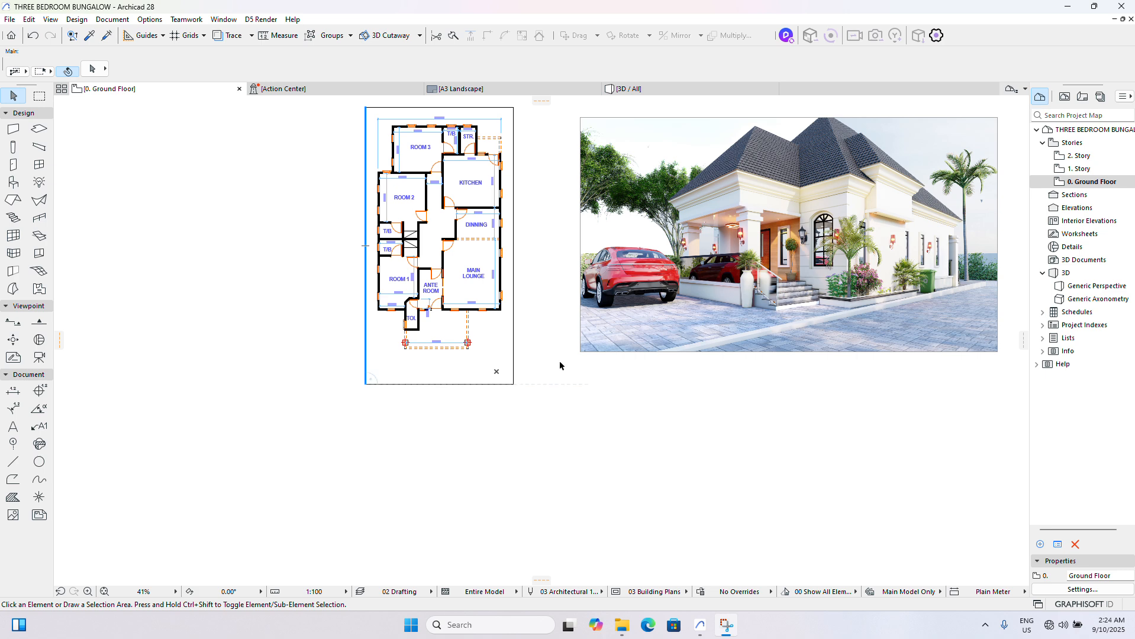
pyautogui.scroll(-1, 625, 335)
pyautogui.scroll(1, 686, 317)
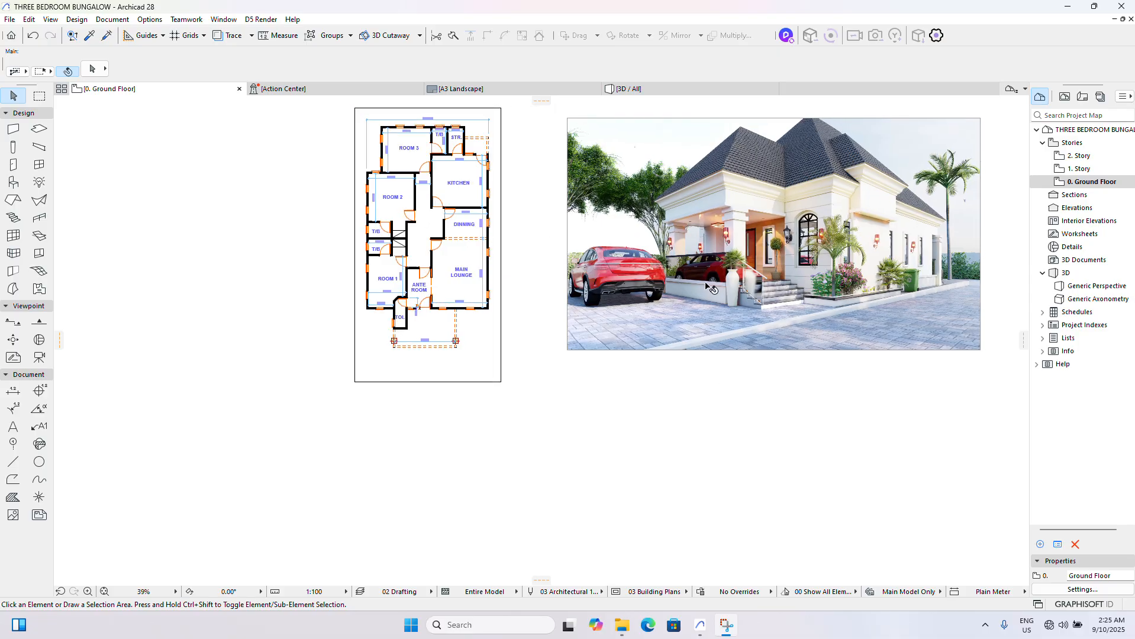
pyautogui.scroll(-2, 673, 267)
pyautogui.scroll(5, 535, 275)
pyautogui.scroll(1, 536, 276)
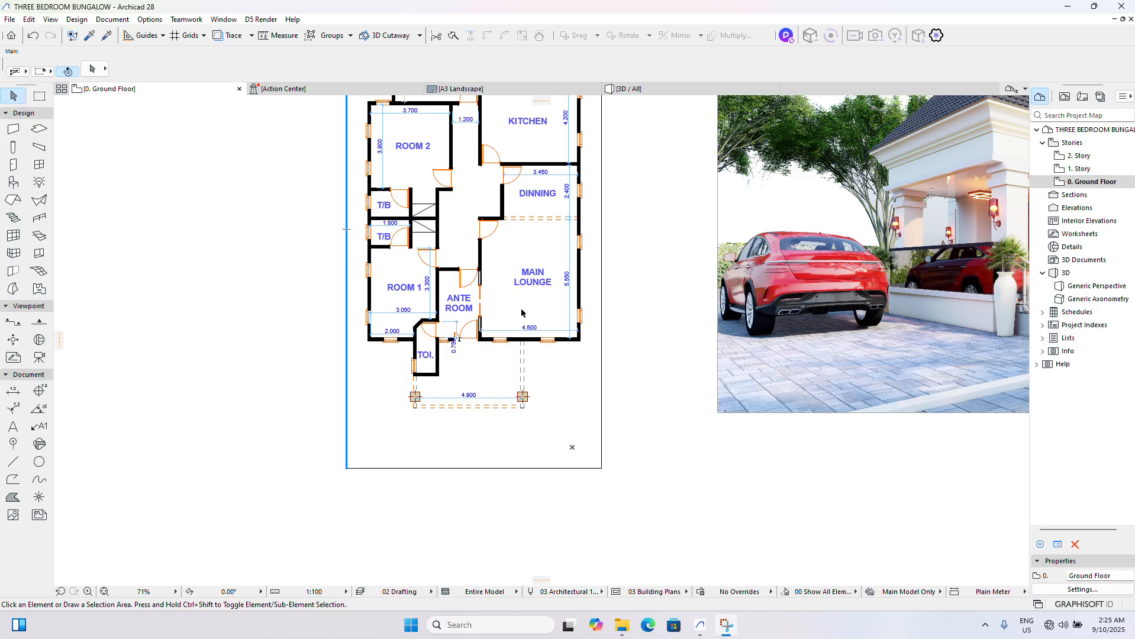
pyautogui.scroll(-4, 521, 302)
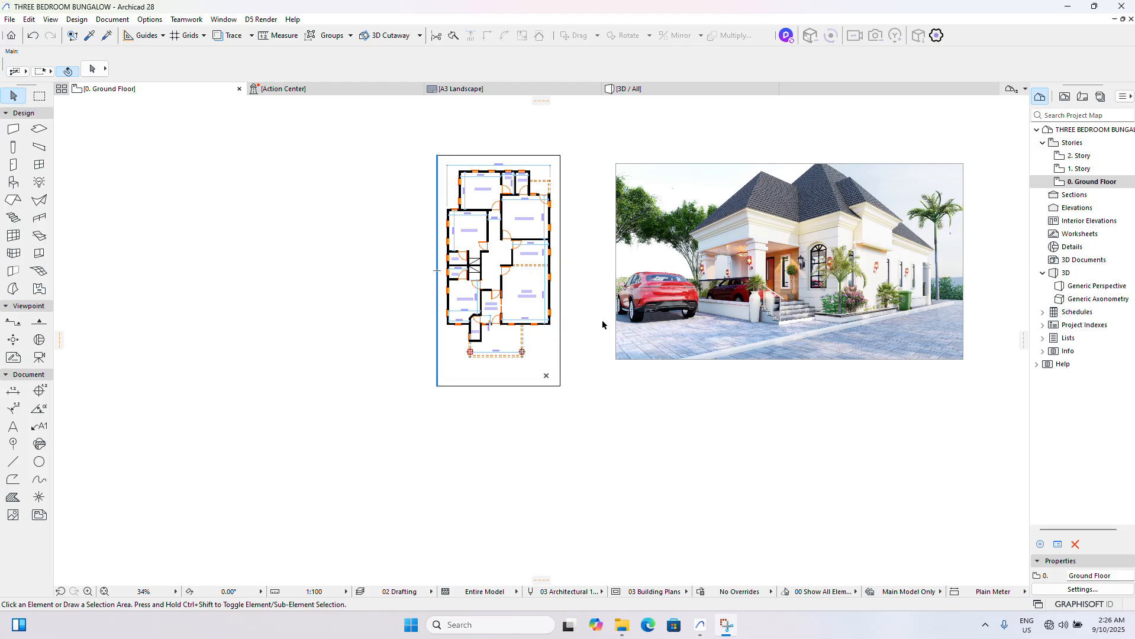
pyautogui.scroll(-3, 601, 322)
pyautogui.scroll(5, 595, 319)
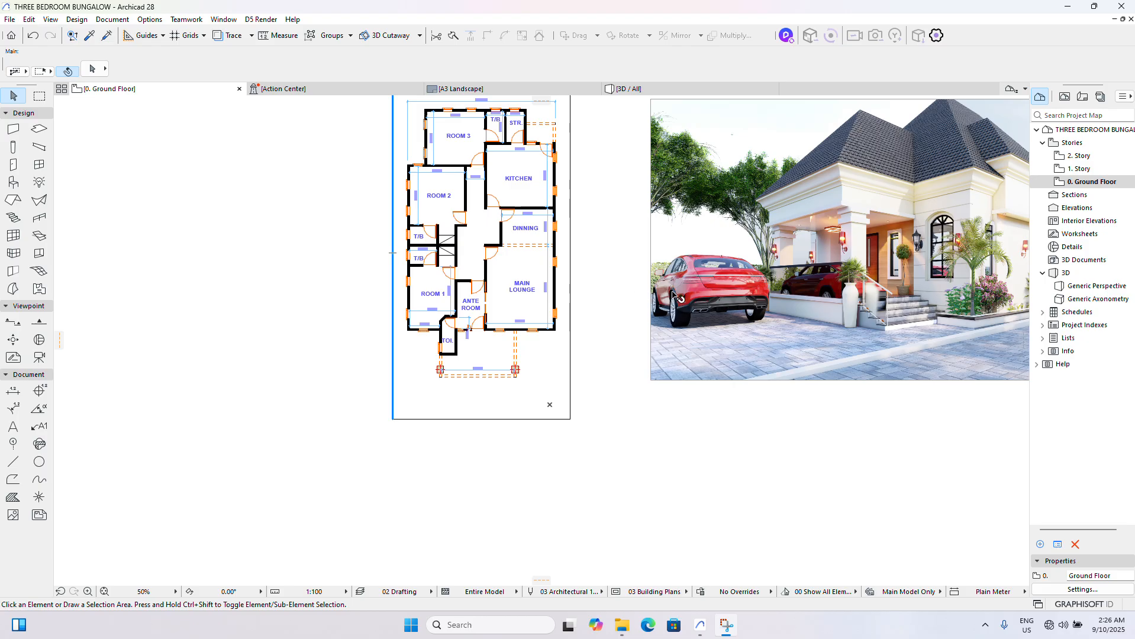
pyautogui.scroll(-3, 700, 291)
pyautogui.scroll(2, 647, 295)
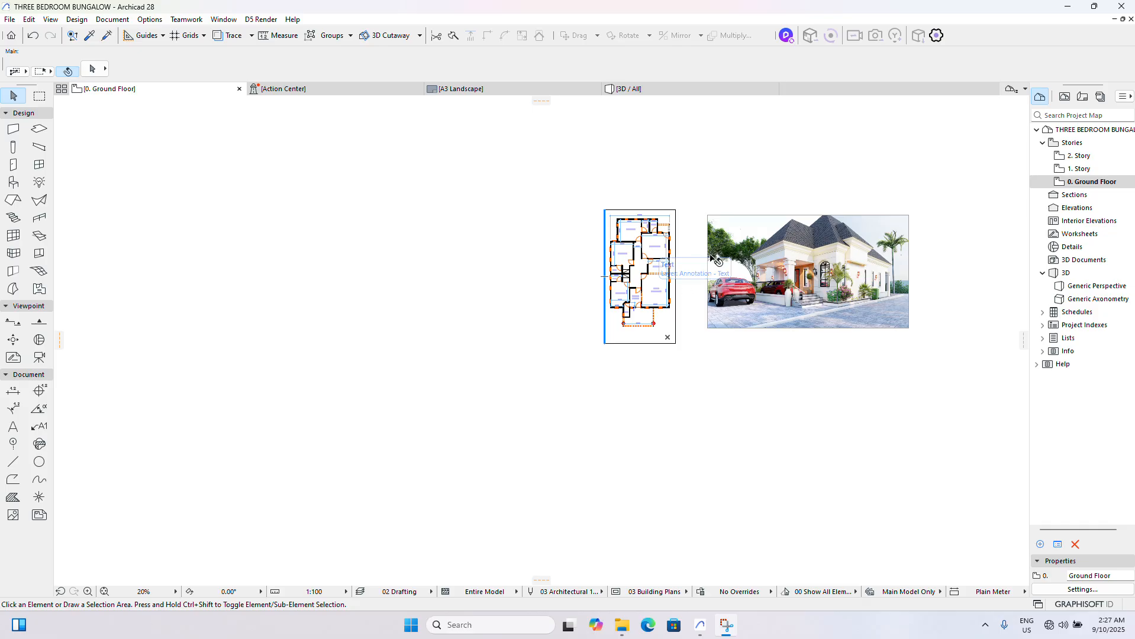
pyautogui.scroll(3, 656, 251)
pyautogui.scroll(-2, 543, 178)
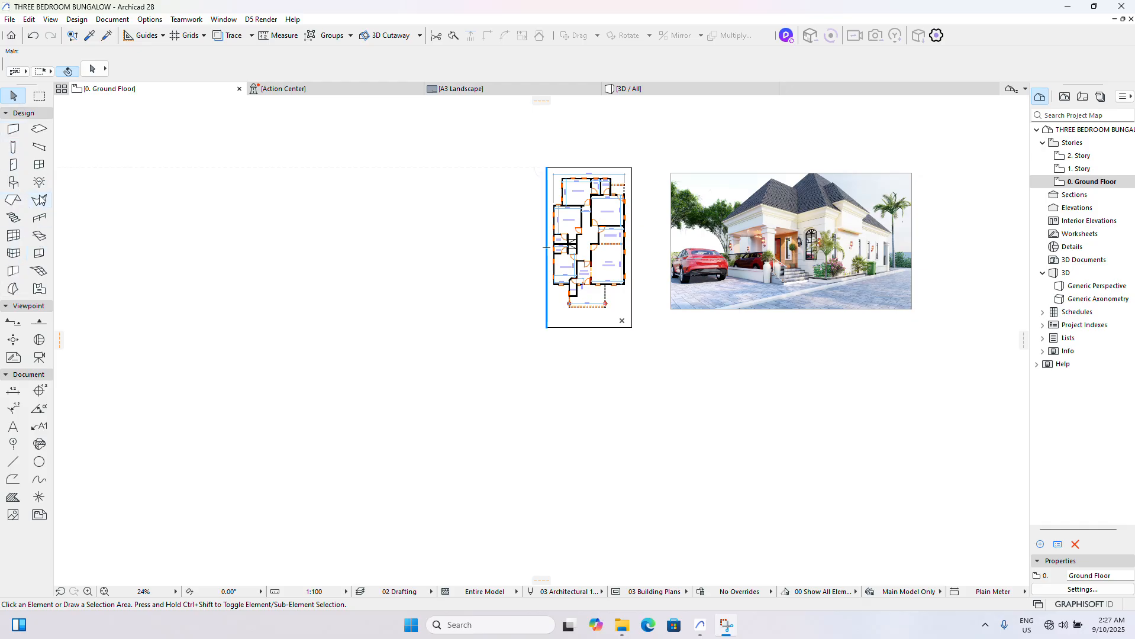
pyautogui.click(40, 130)
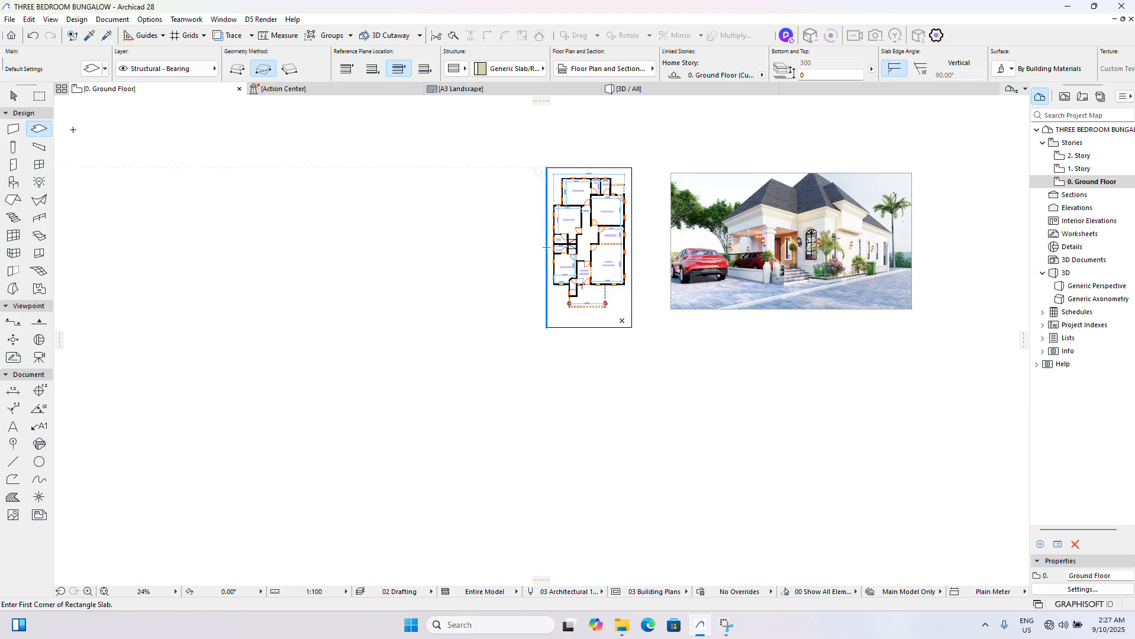
pyautogui.click(14, 97)
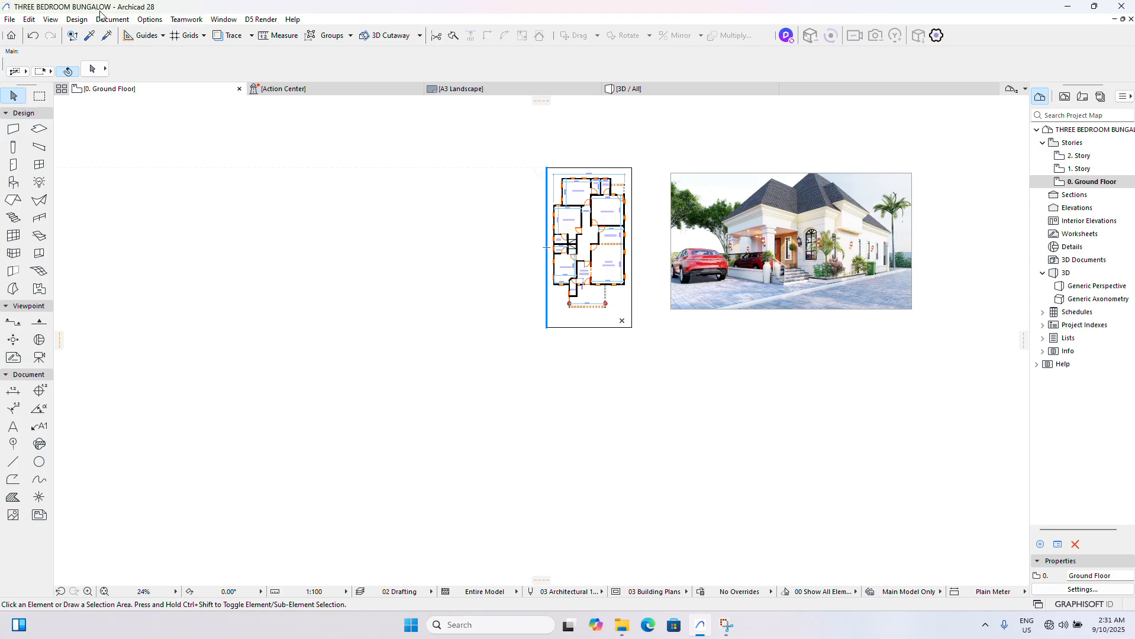
pyautogui.click(12, 20)
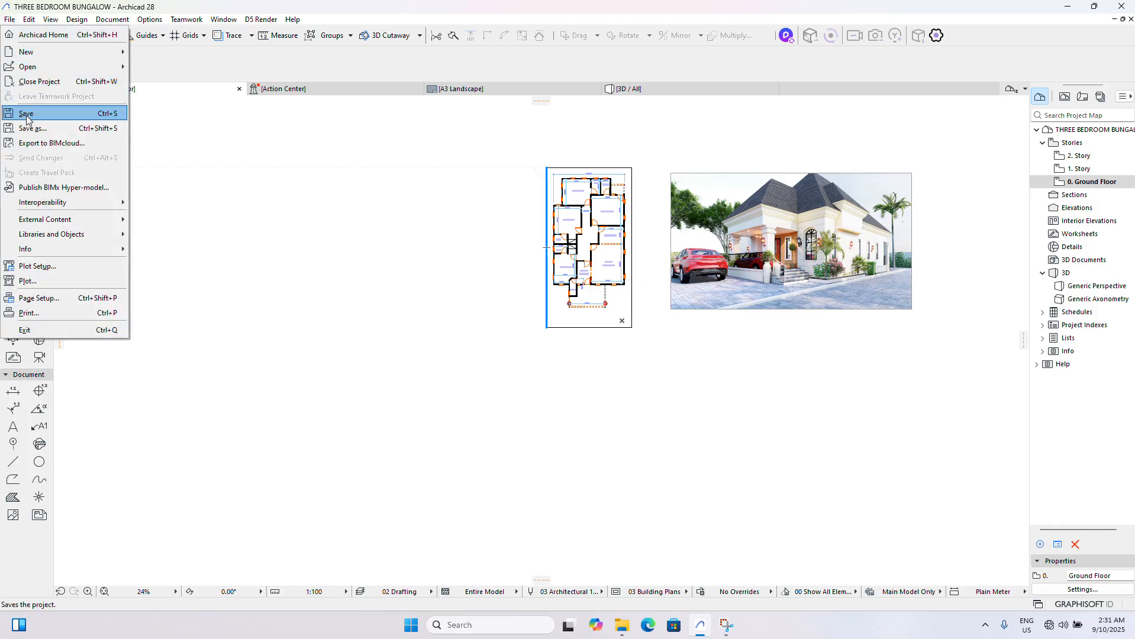
pyautogui.moveTo(47, 19)
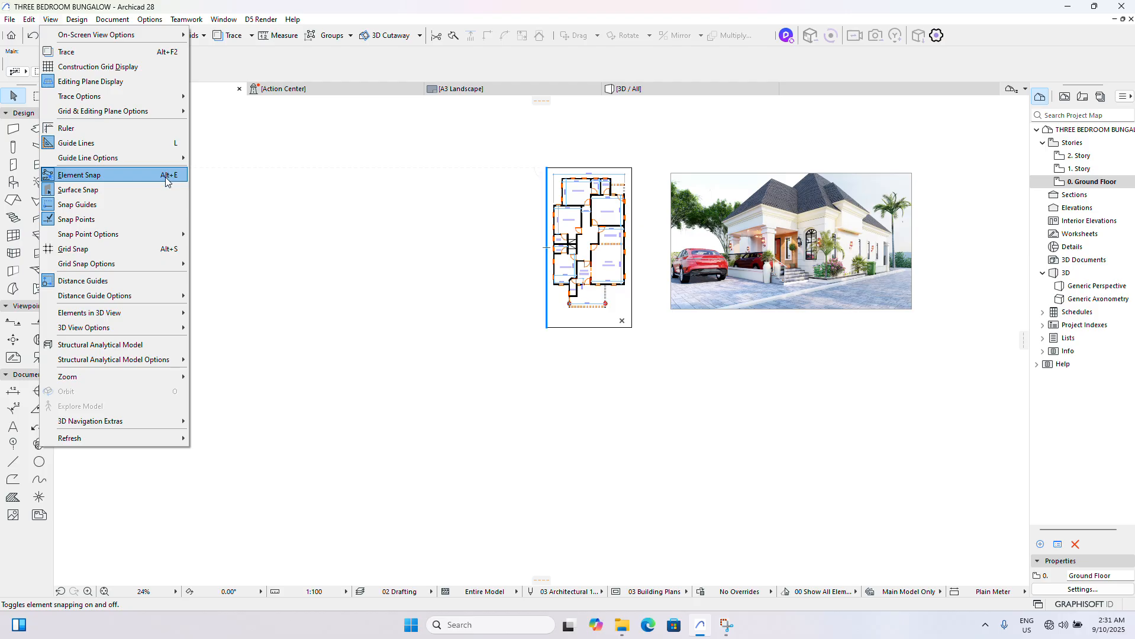
pyautogui.moveTo(171, 162)
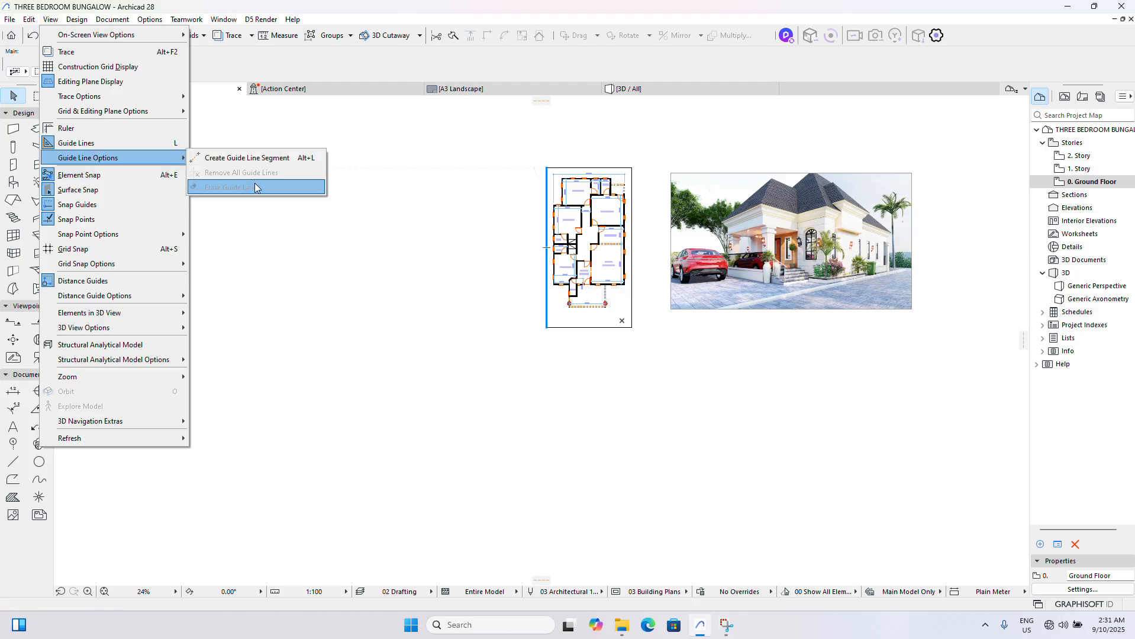
pyautogui.click(292, 251)
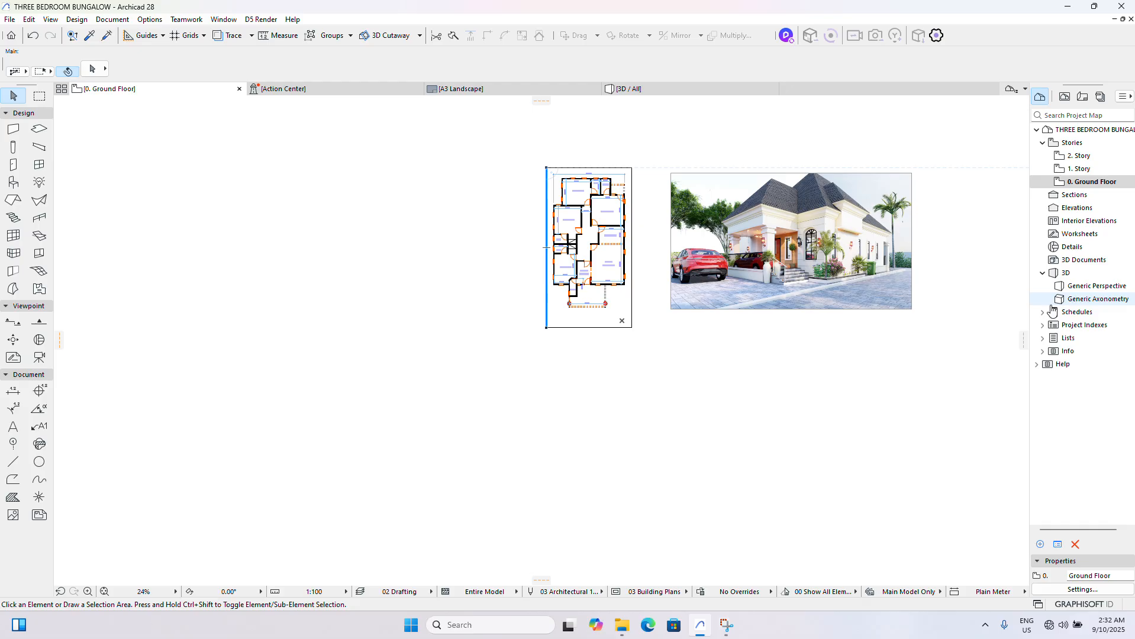
# - Open the story settings from the Ground Floor and set its height to the next story to 3500
pyautogui.click(1094, 182)
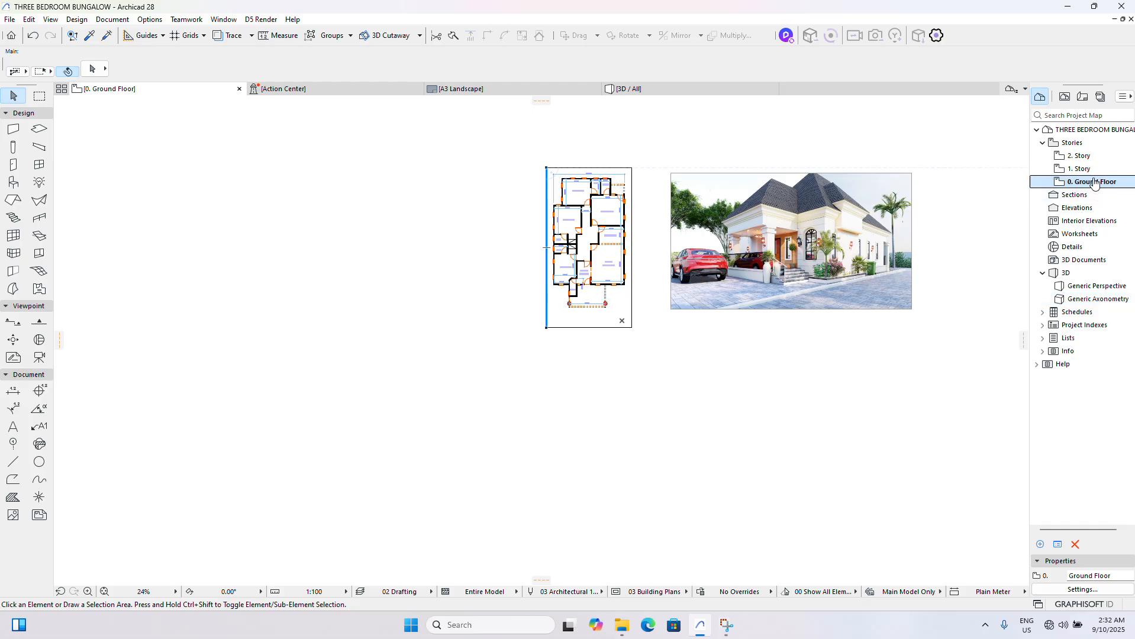
pyautogui.rightClick(1094, 183)
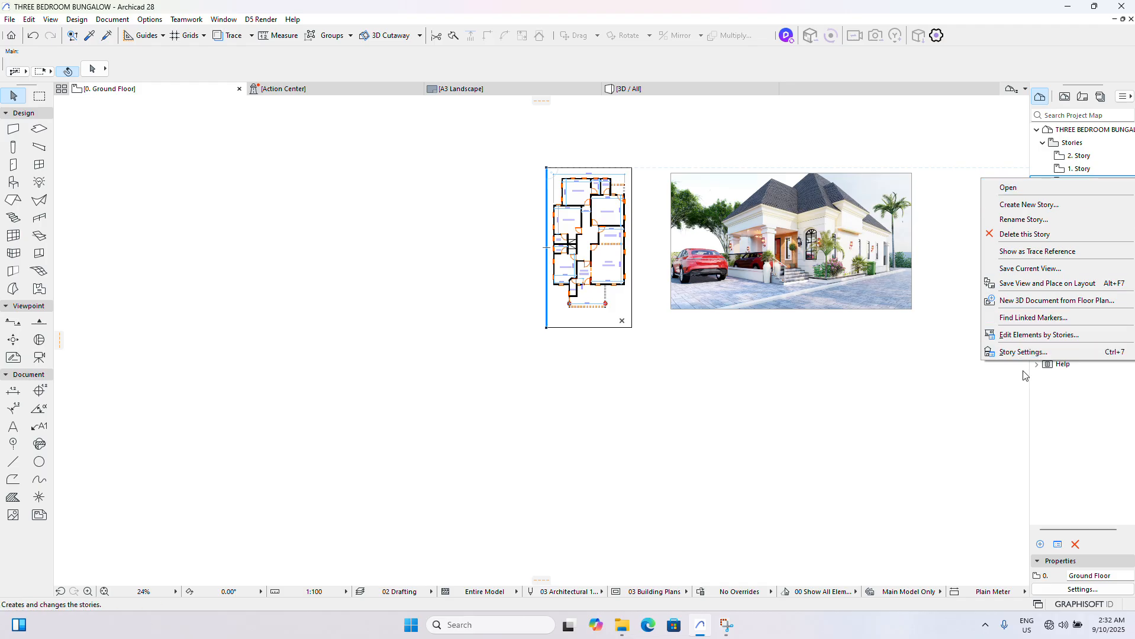
pyautogui.click(1016, 354)
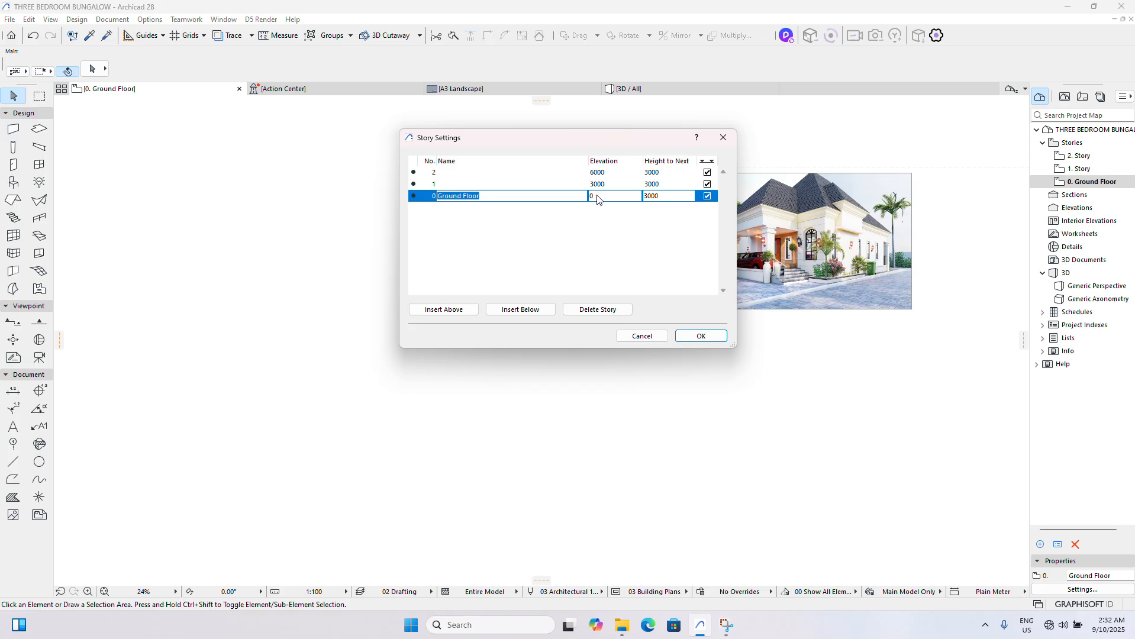
pyautogui.doubleClick(660, 198)
pyautogui.write('3')
# - Set the height to next for stories 1 and 2 to 3500 each and apply the story settings
pyautogui.click(611, 186)
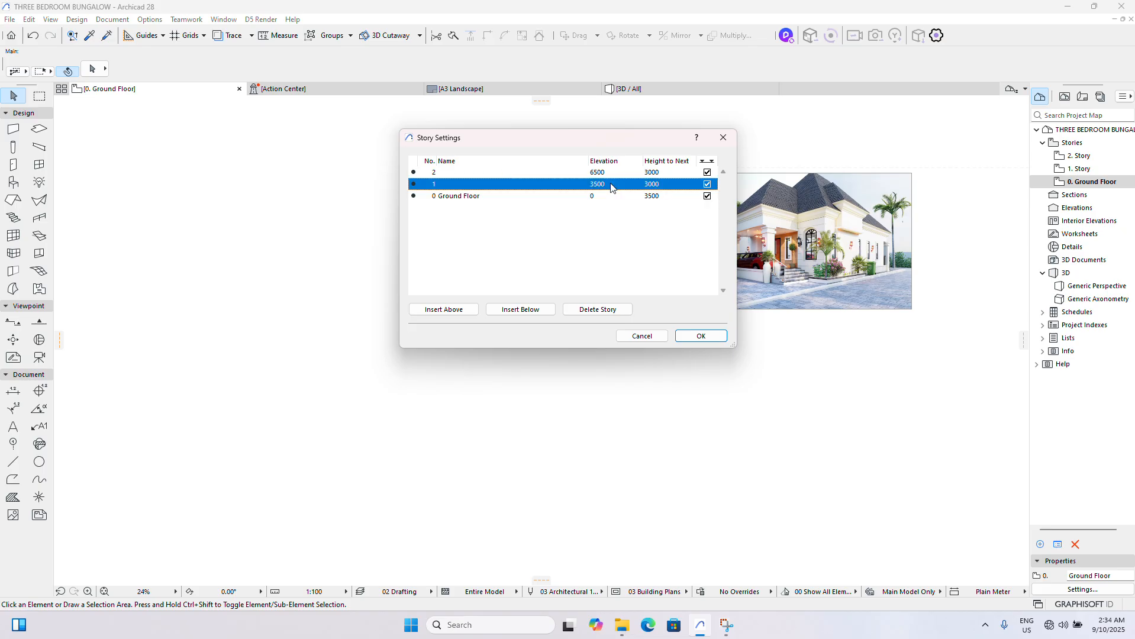
pyautogui.click(676, 185)
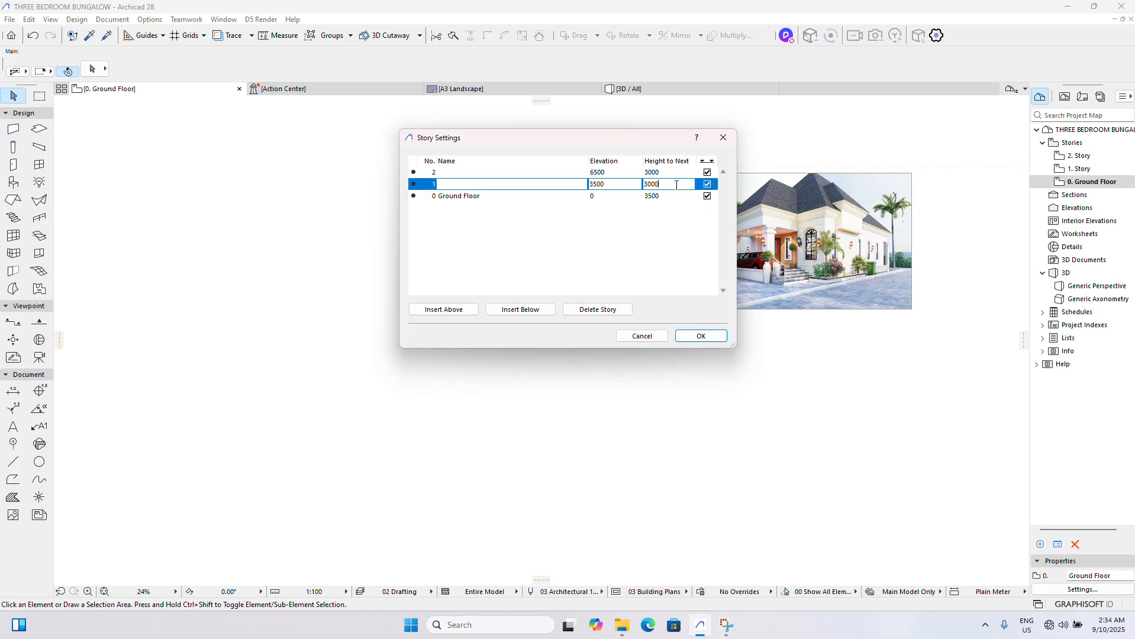
pyautogui.press('BackSpace')
pyautogui.press('BackSpace')
pyautogui.write('35')
pyautogui.doubleClick(676, 185)
pyautogui.click(605, 172)
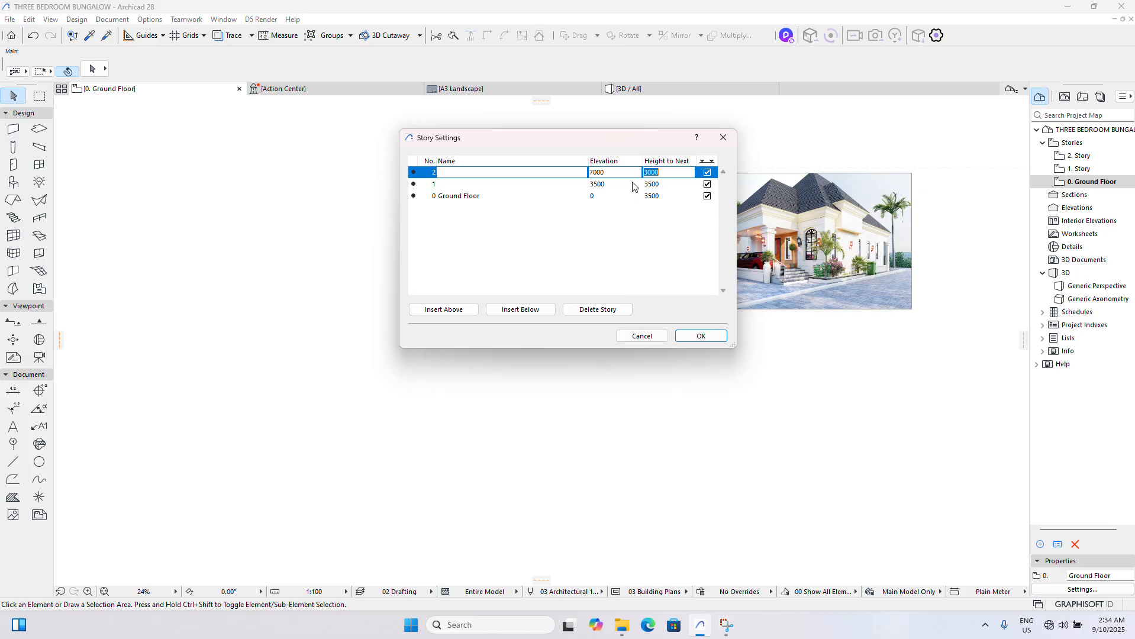
pyautogui.write('3500')
pyautogui.click(697, 333)
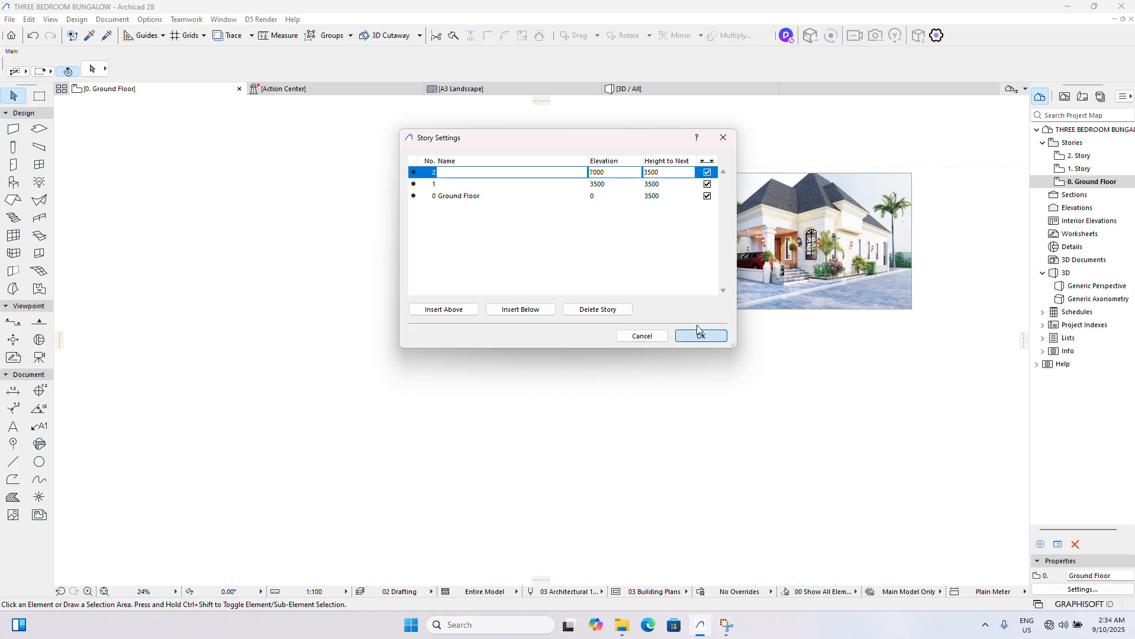
pyautogui.click(696, 333)
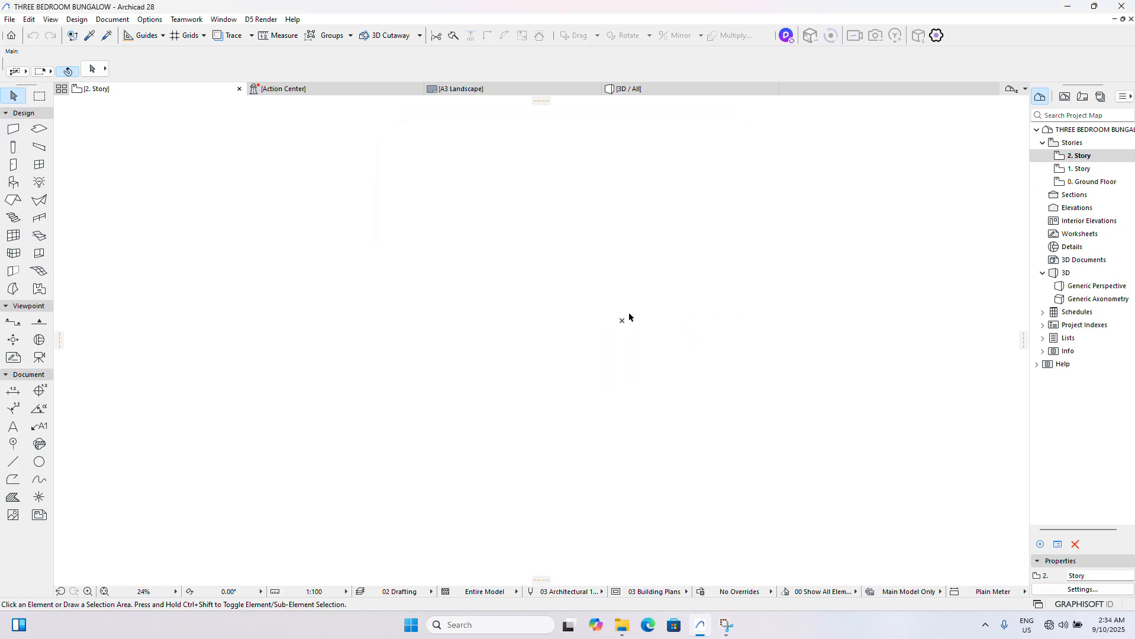
# - Return to the Ground Floor plan and set the default wall's top offset to -200 from the linked story, with a basic structure
pyautogui.click(1077, 157)
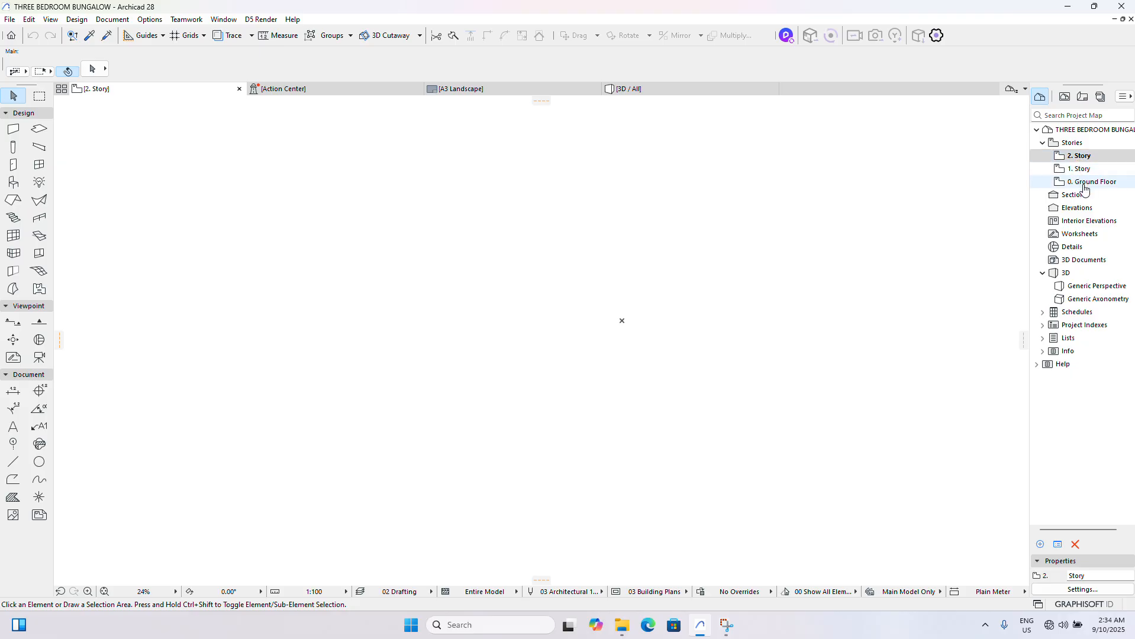
pyautogui.doubleClick(1084, 183)
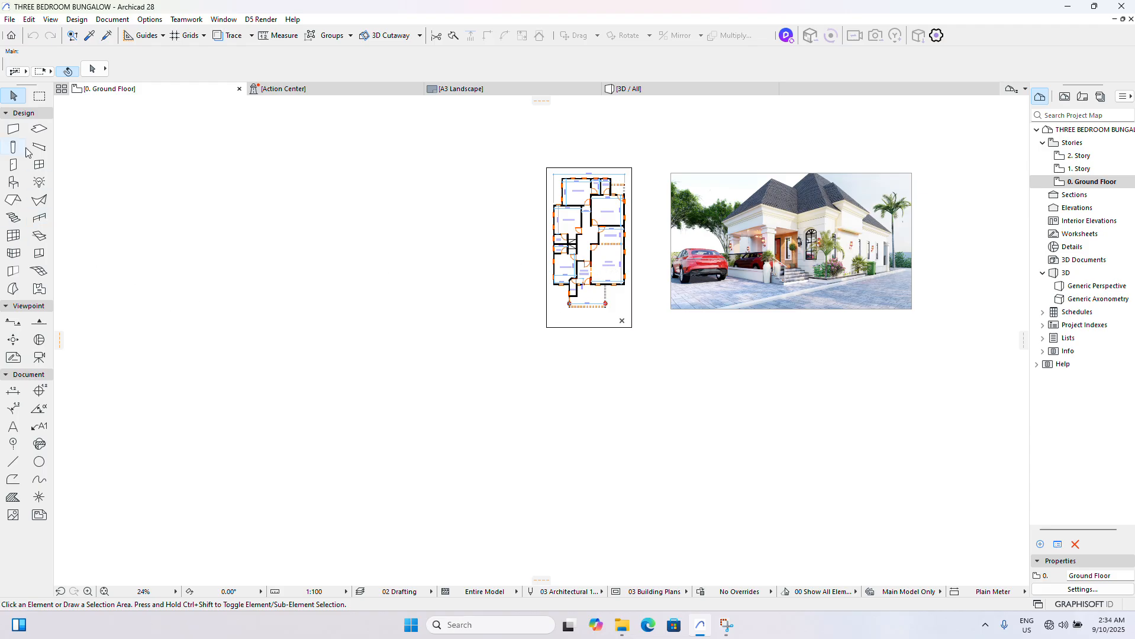
pyautogui.doubleClick(15, 129)
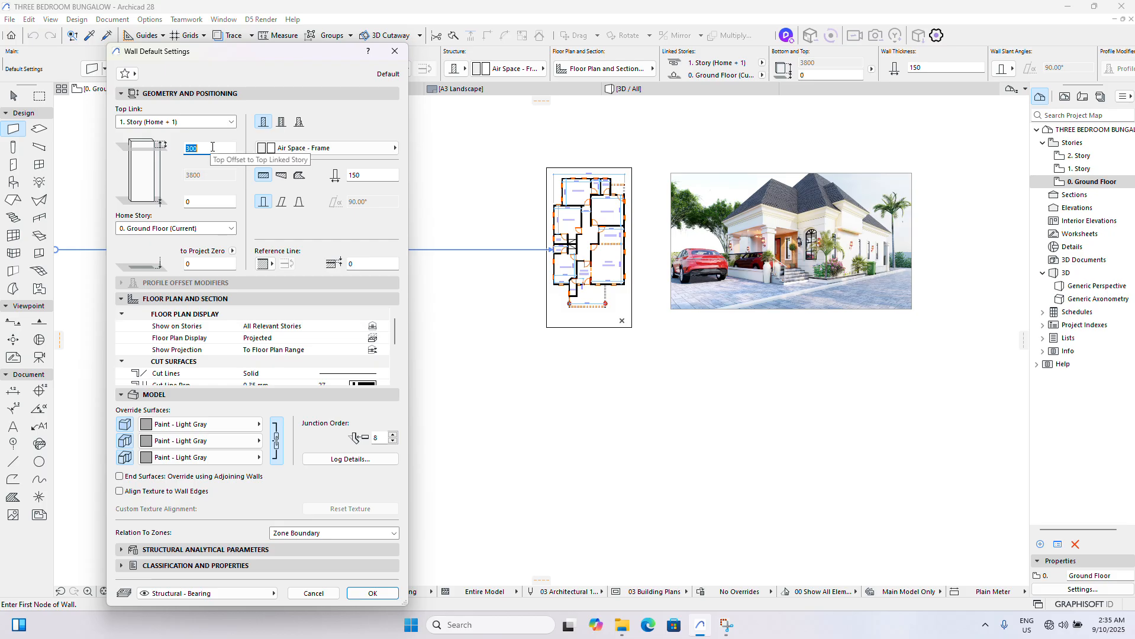
pyautogui.write('0')
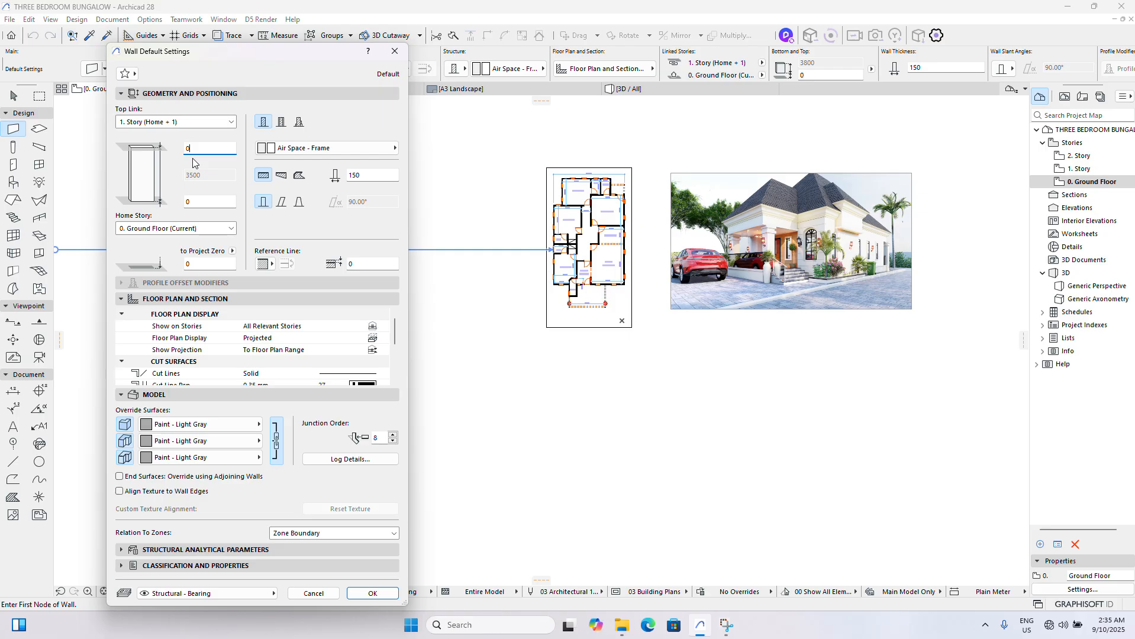
pyautogui.press('BackSpace')
pyautogui.write('-200')
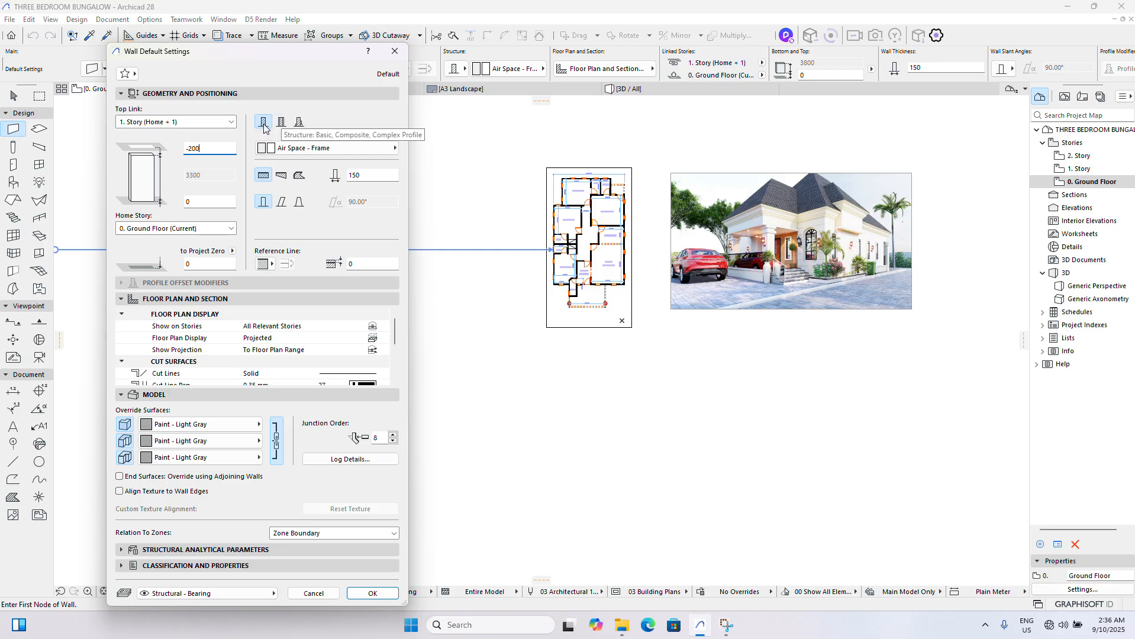
pyautogui.click(264, 128)
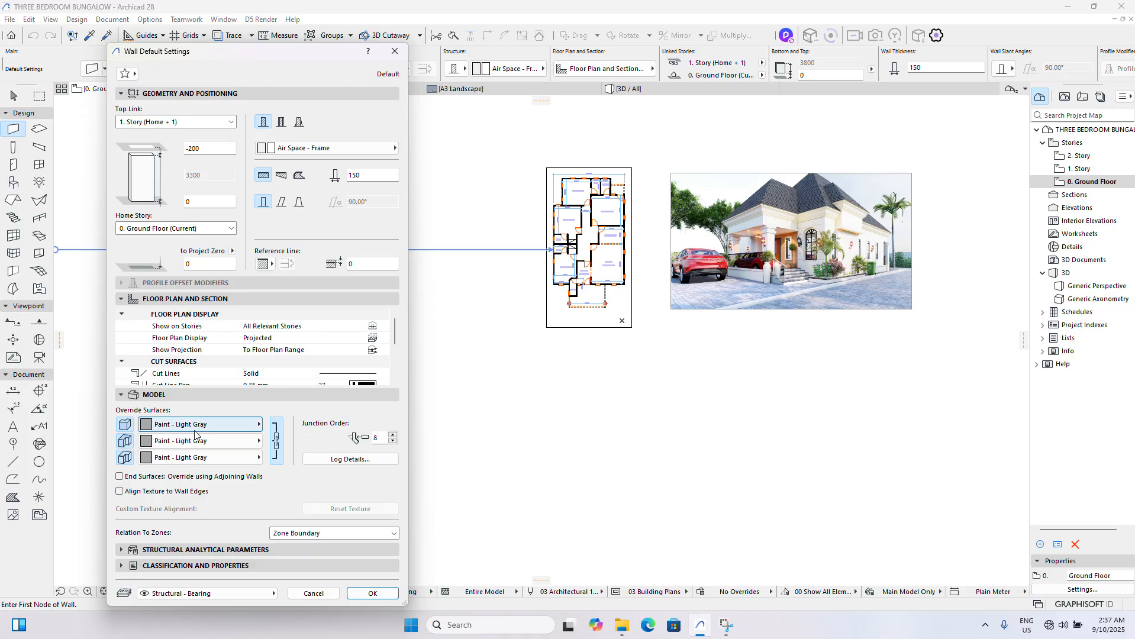
# - Turn the default wall's three surface overrides off and back on
pyautogui.click(126, 425)
pyautogui.click(126, 442)
pyautogui.click(125, 458)
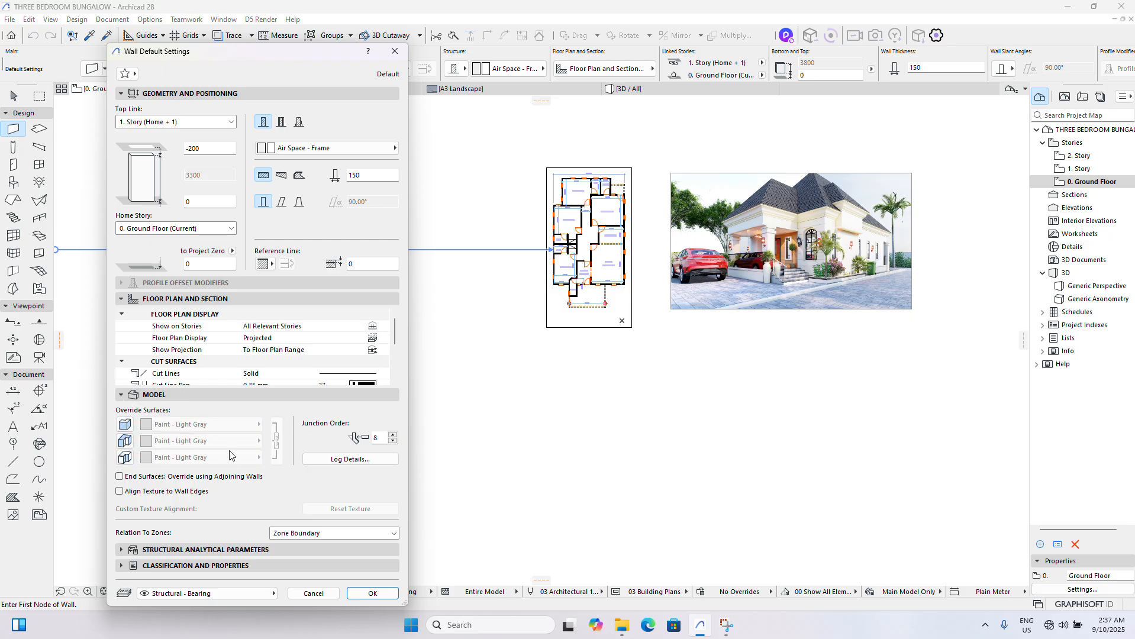
pyautogui.click(126, 426)
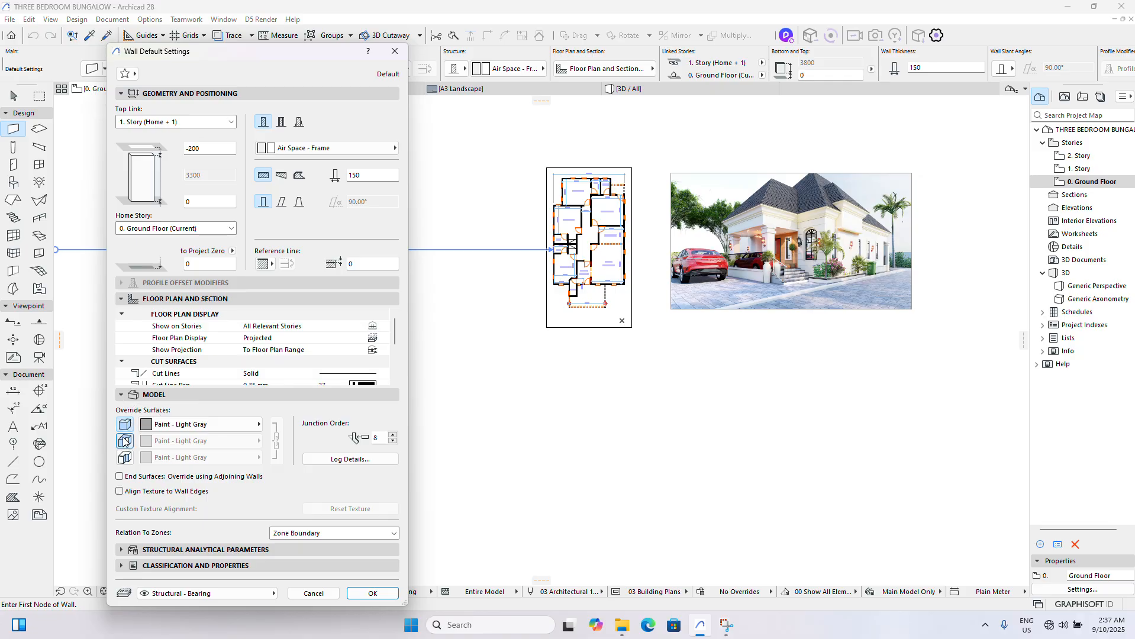
pyautogui.click(125, 441)
pyautogui.click(125, 459)
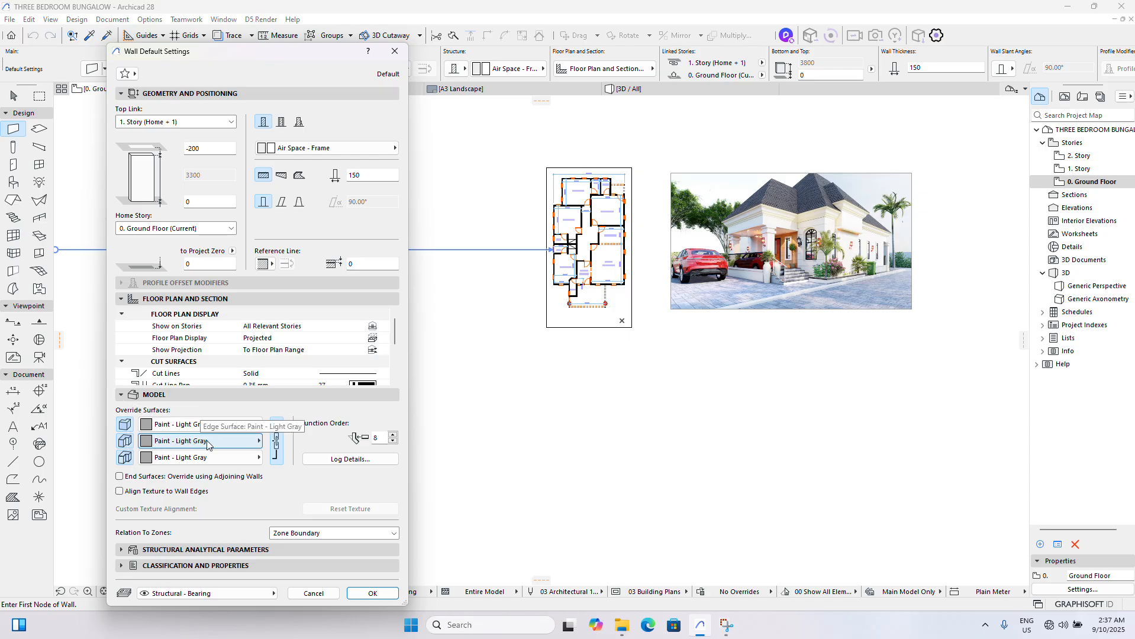
# - Unlink the wall's override surfaces and set the edge surface to Paint - Peach
pyautogui.click(277, 444)
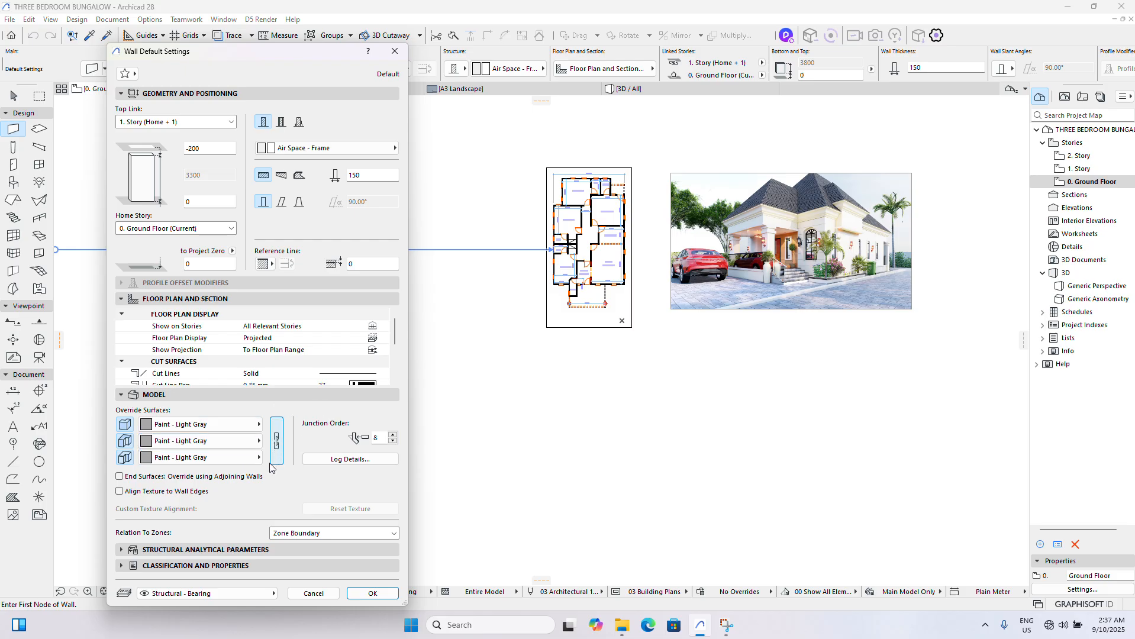
pyautogui.click(234, 447)
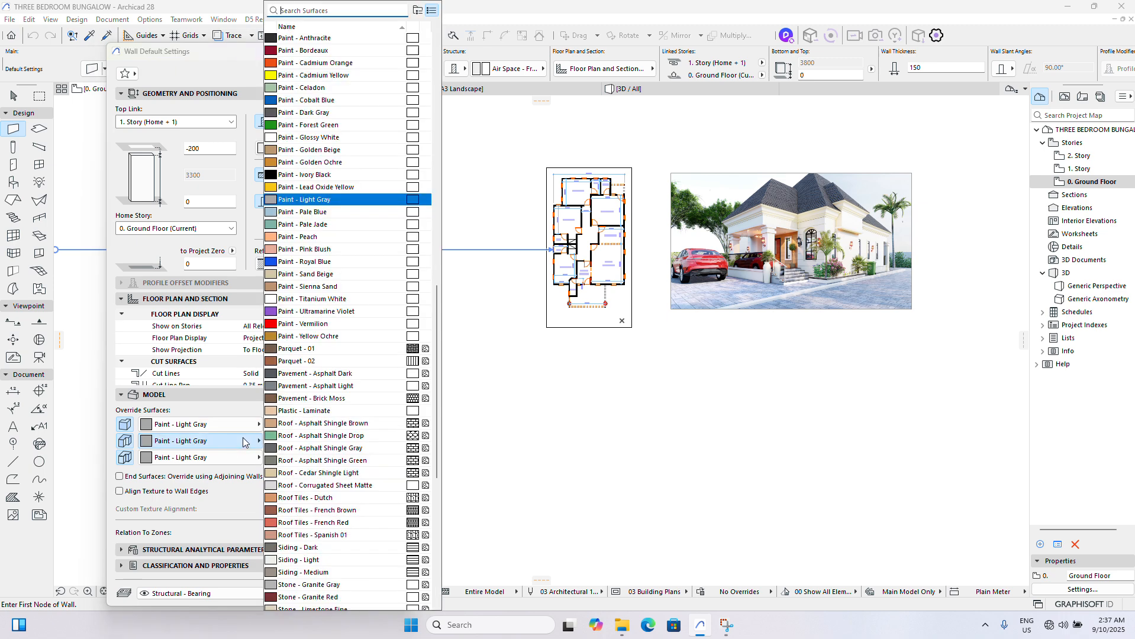
pyautogui.click(303, 239)
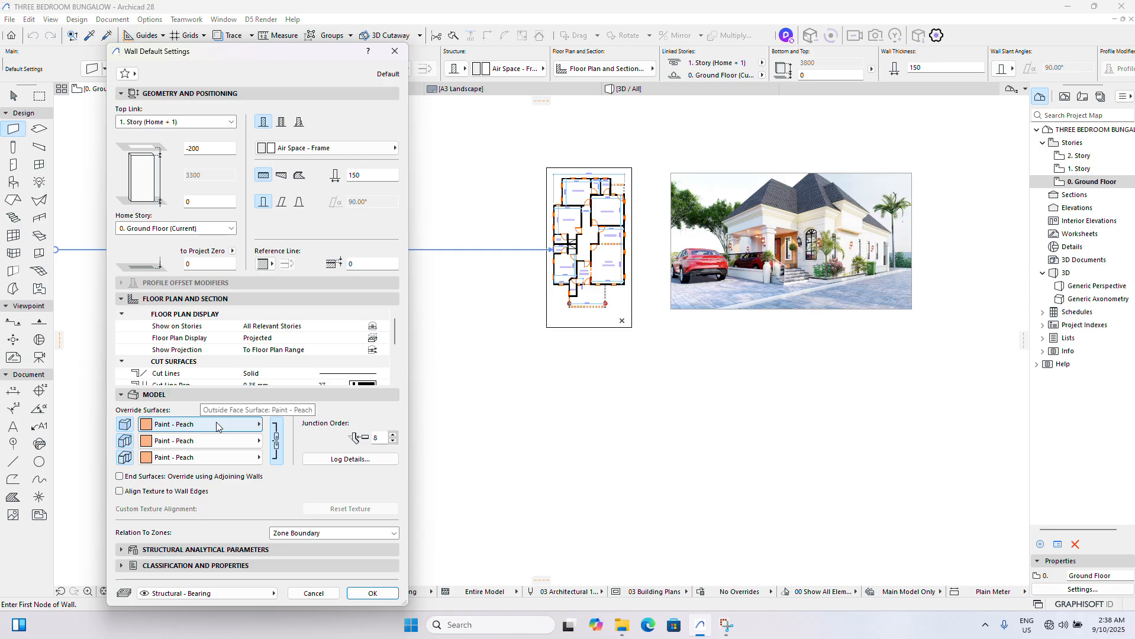
pyautogui.click(276, 445)
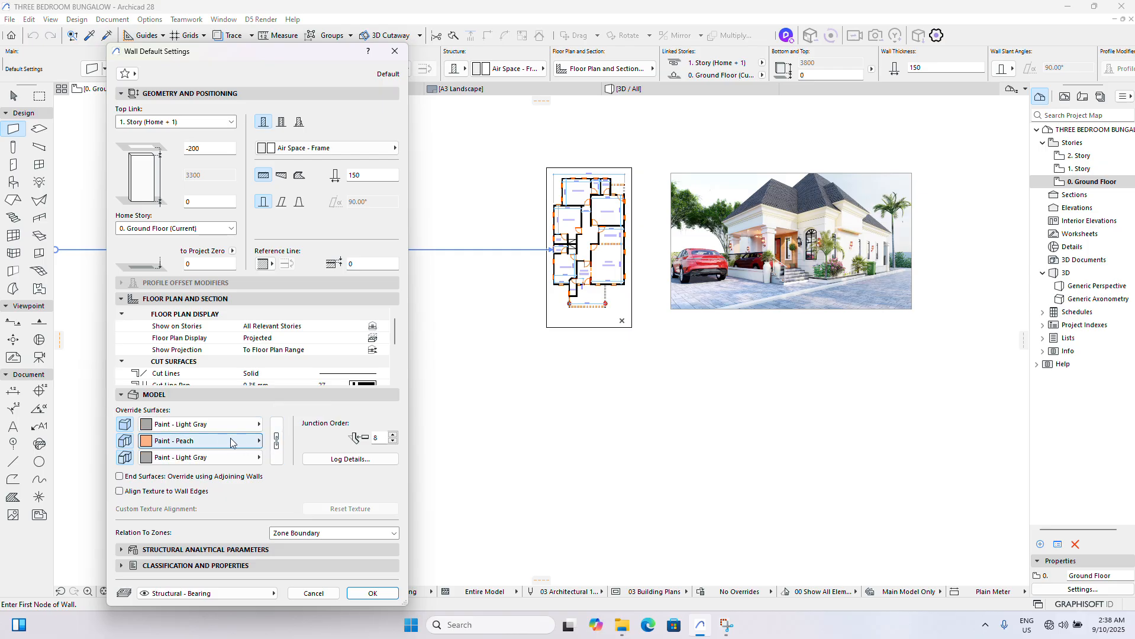
# - Set the default wall's outside face surface to Paint - Ultramarine Violet and its inside face surface to Paint - Pale Jade
pyautogui.click(184, 425)
pyautogui.click(322, 309)
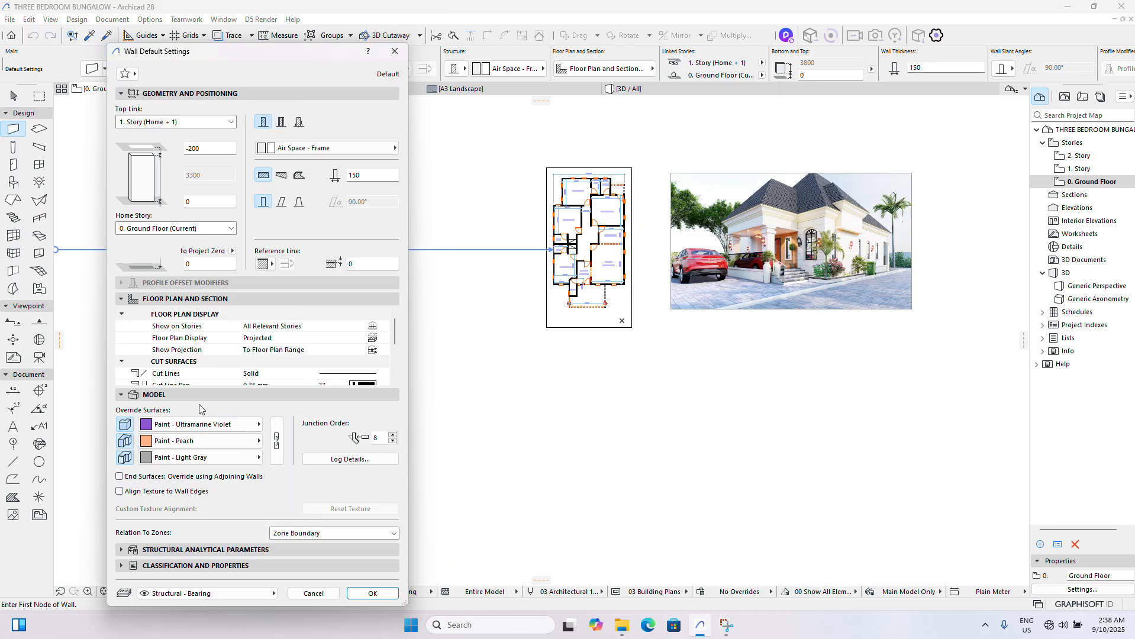
pyautogui.click(199, 455)
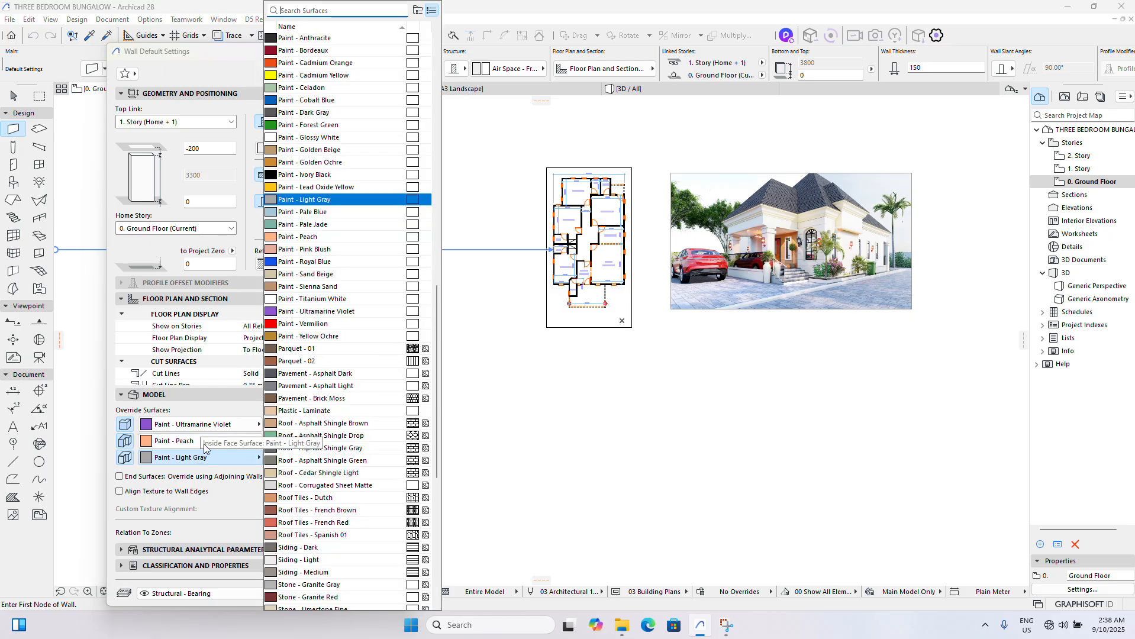
pyautogui.click(311, 225)
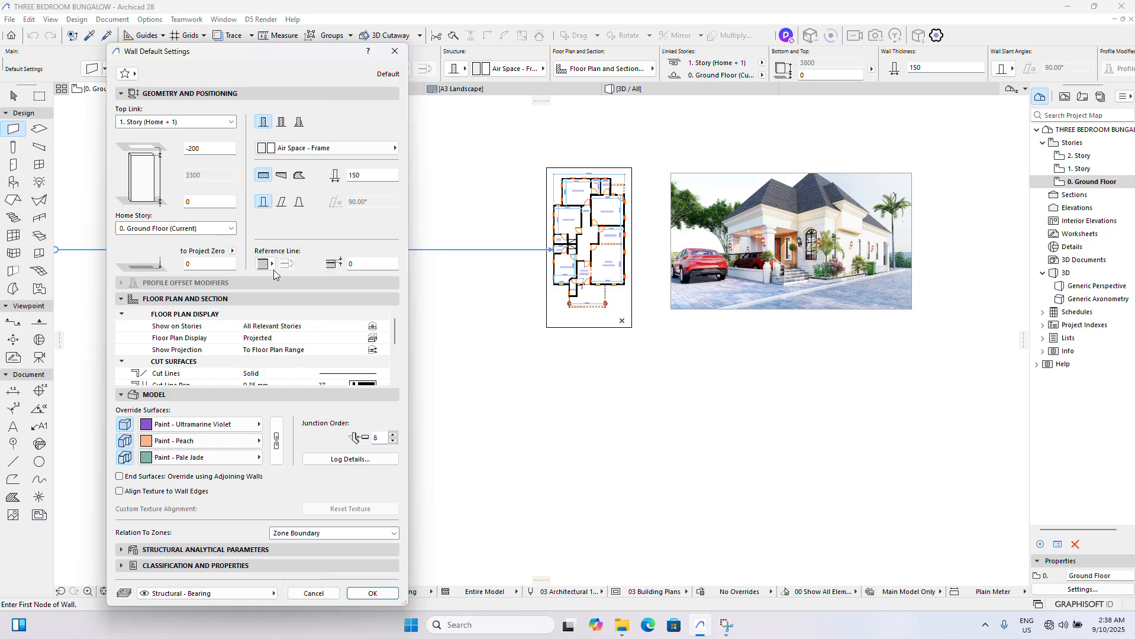
# - Link the wall's override surfaces, set the outside, edge and inside surfaces to Paint - Peach, and accept the default wall settings
pyautogui.click(279, 435)
pyautogui.click(233, 440)
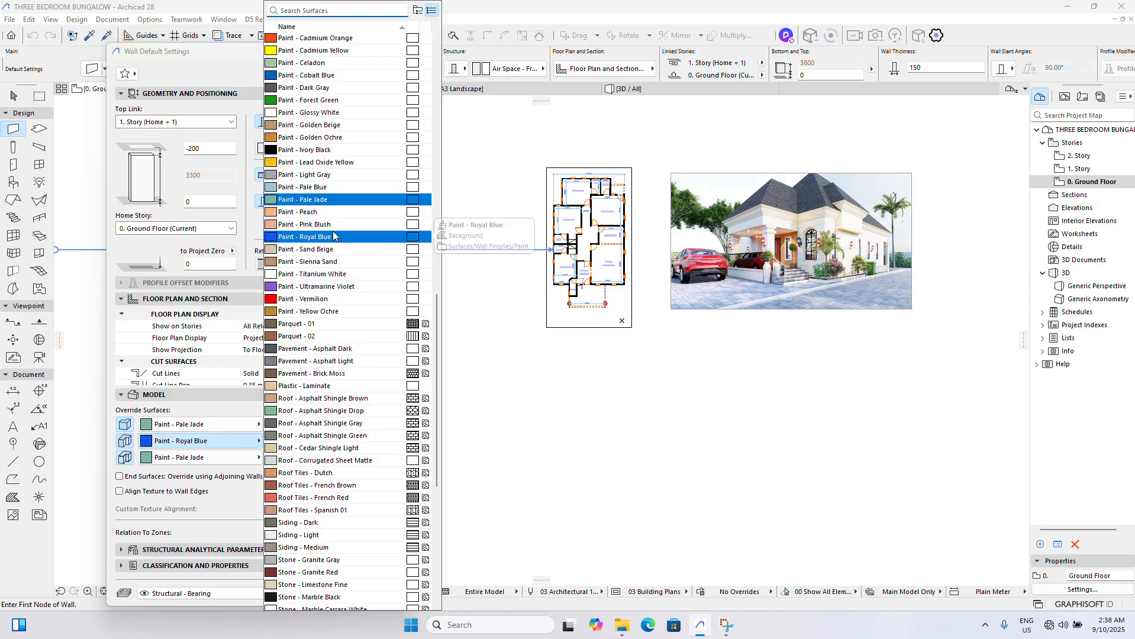
pyautogui.click(329, 212)
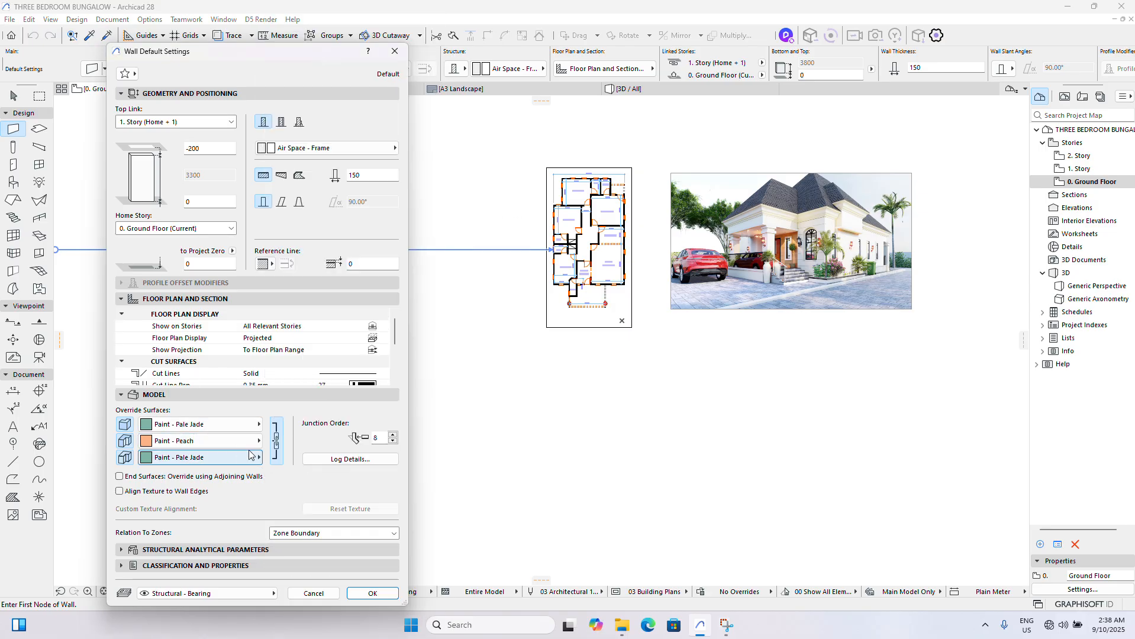
pyautogui.click(230, 424)
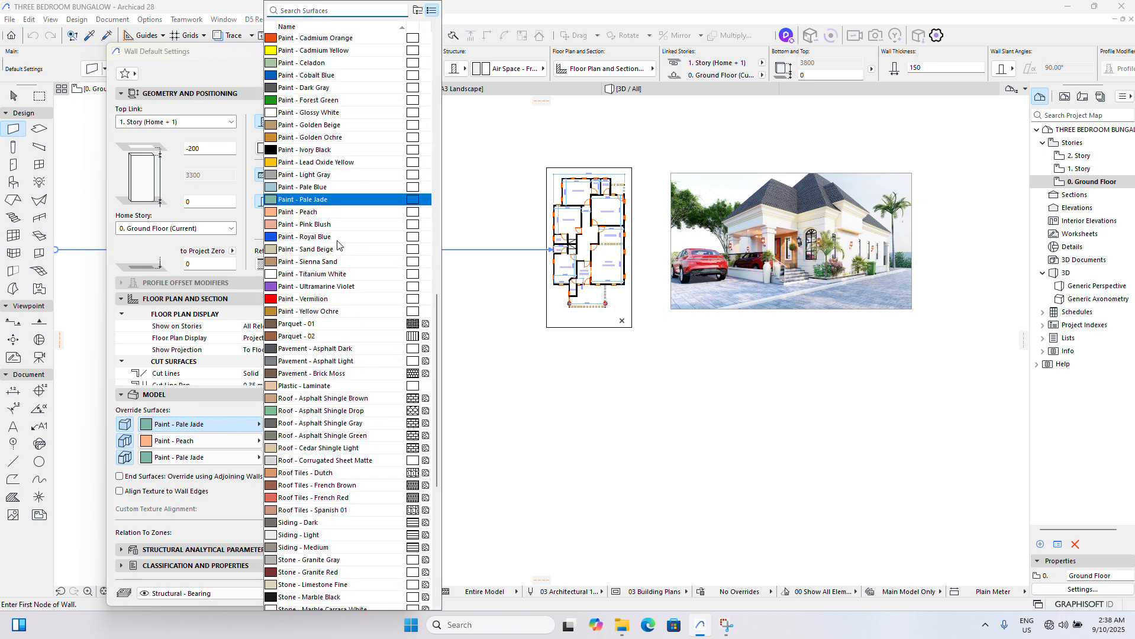
pyautogui.click(319, 212)
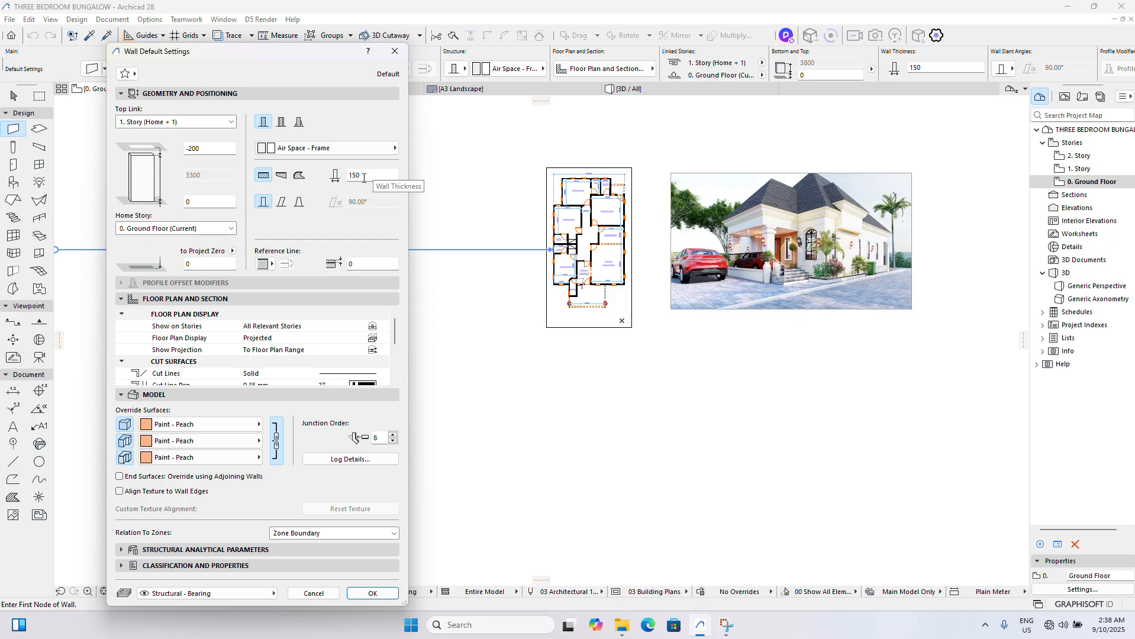
pyautogui.click(363, 593)
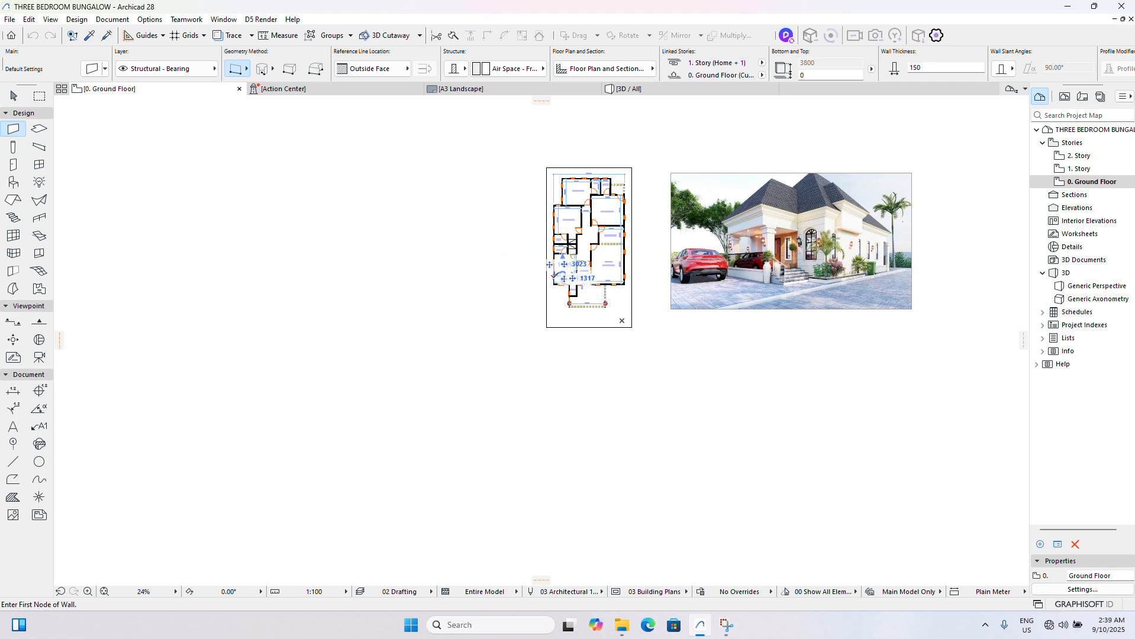
# - Draw a long vertical wall in the empty area left of the floor plan and a horizontal wall crossing it near its lower end
pyautogui.scroll(3, 485, 281)
pyautogui.scroll(-4, 887, 360)
pyautogui.scroll(1, 731, 296)
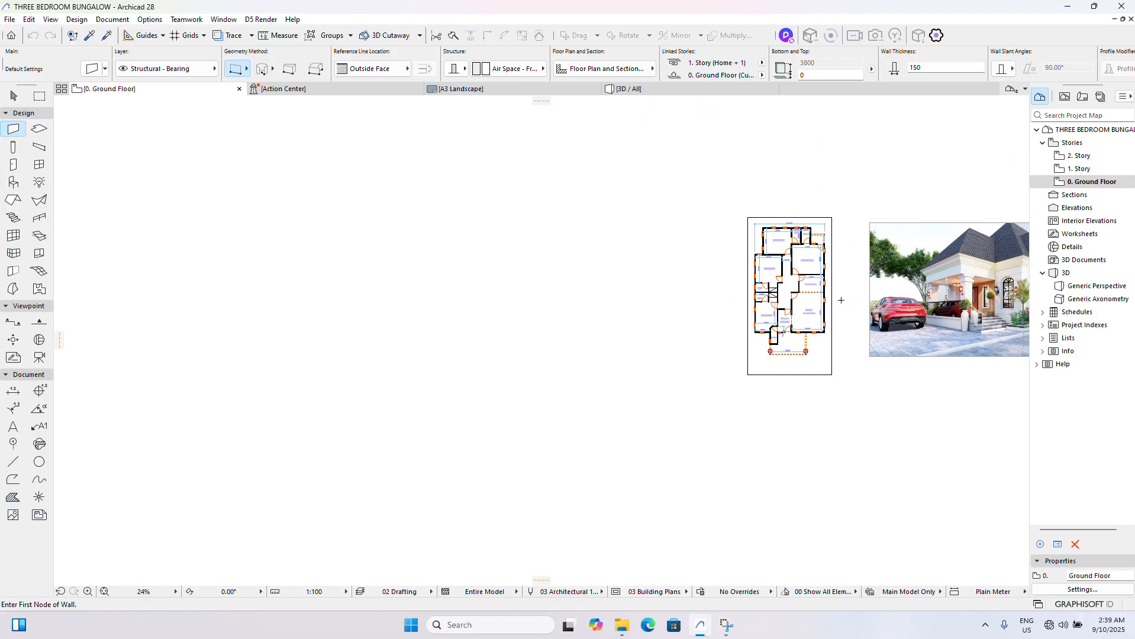
pyautogui.scroll(3, 841, 300)
pyautogui.scroll(-1, 755, 314)
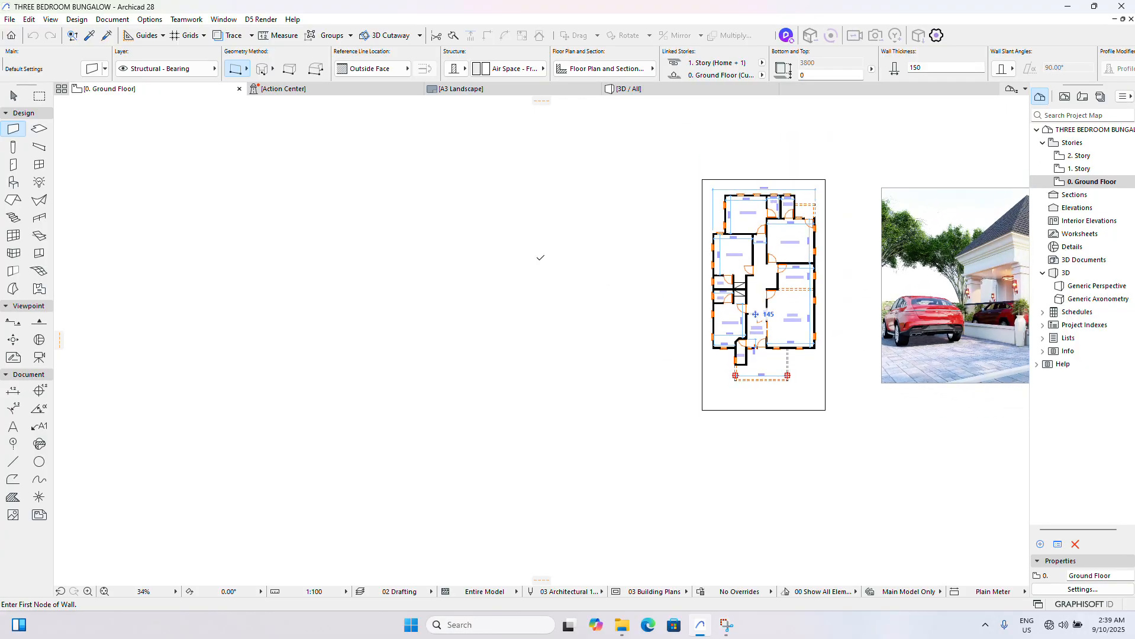
pyautogui.click(402, 163)
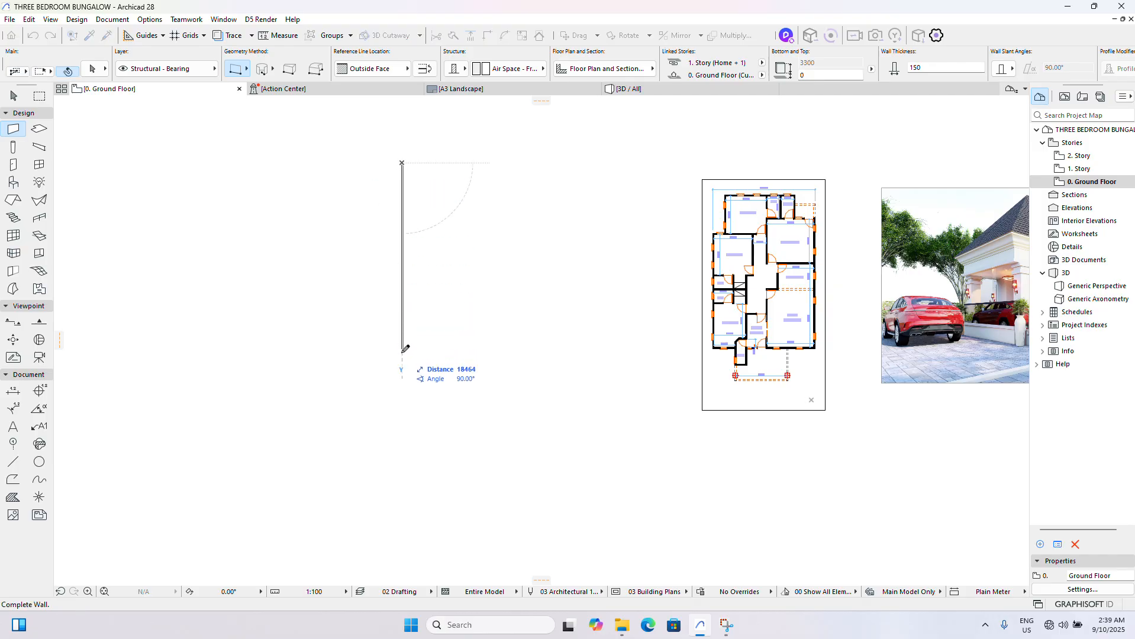
pyautogui.click(403, 379)
pyautogui.click(380, 371)
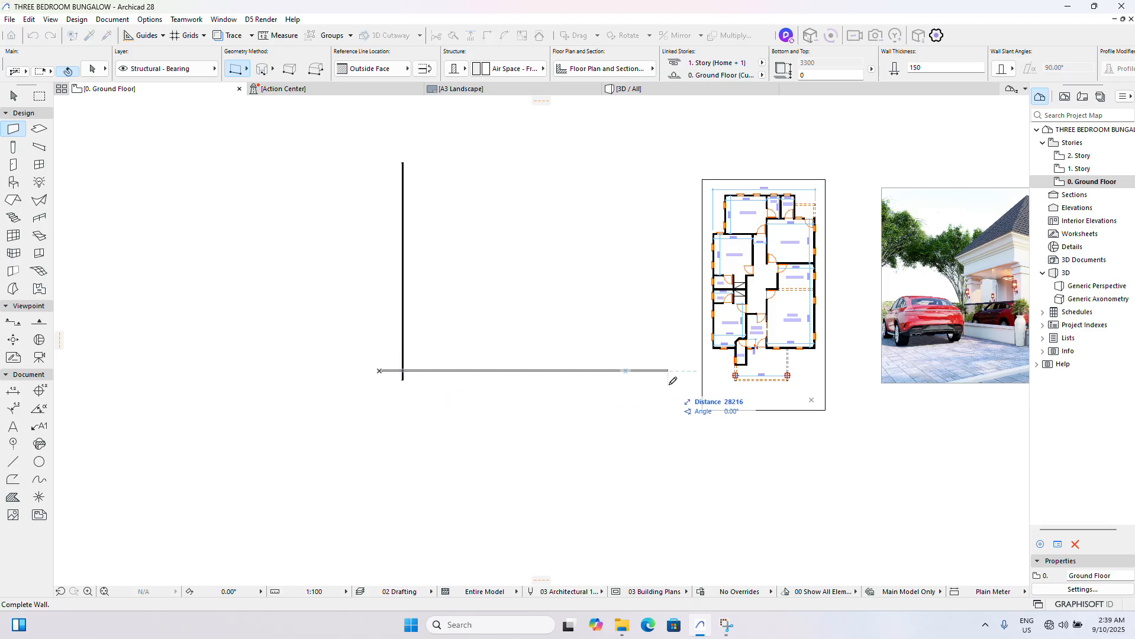
pyautogui.click(684, 371)
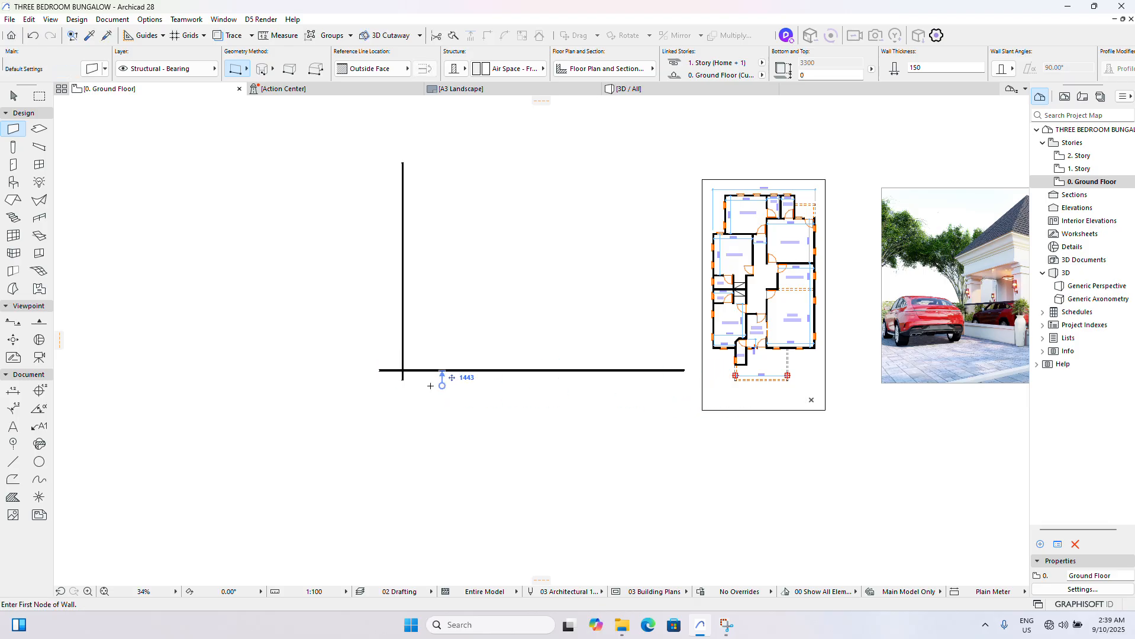
# - Try trimming off the overhanging ends of the two crossing walls at their corner, and undo both trims
pyautogui.scroll(7, 430, 386)
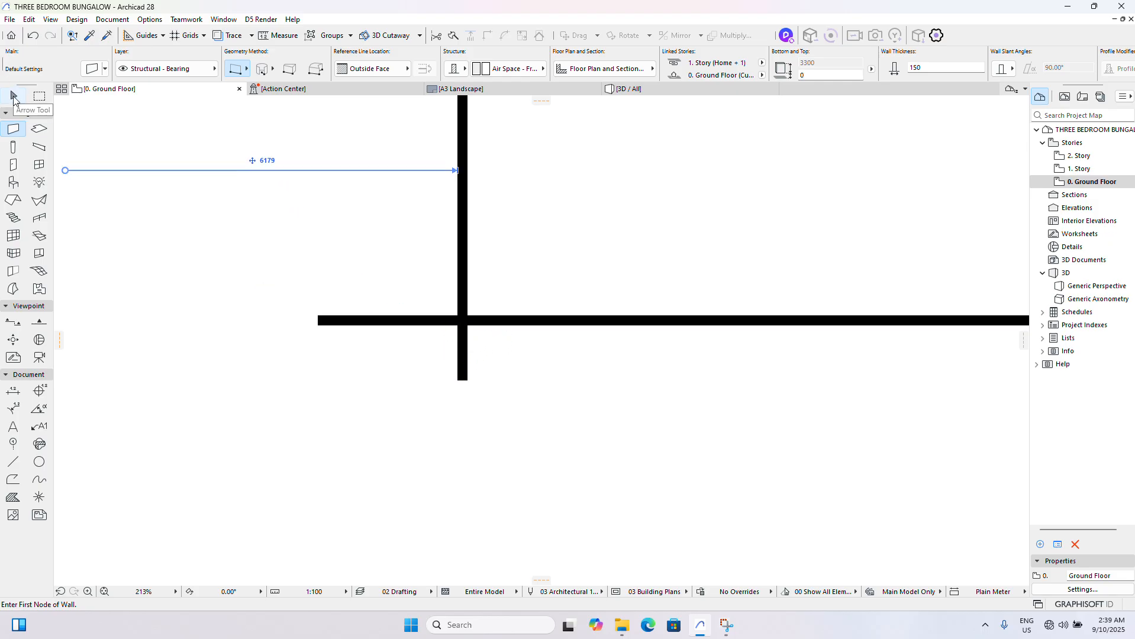
pyautogui.click(14, 97)
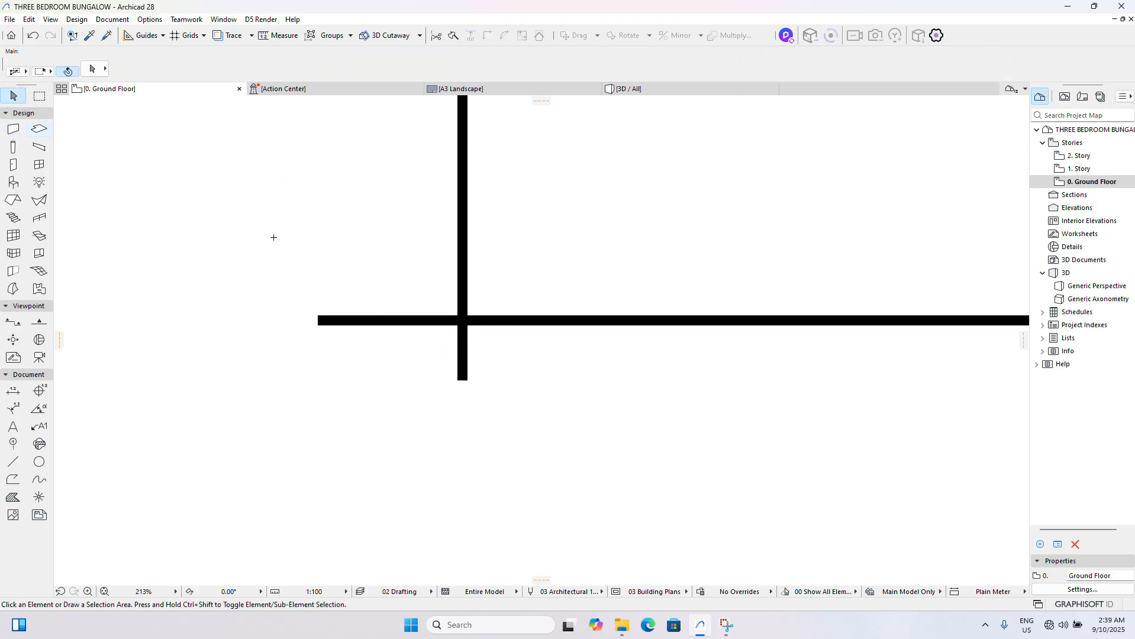
pyautogui.keyDown('ctrl'); pyautogui.click(468, 355); pyautogui.keyUp('ctrl')
pyautogui.keyDown('ctrl'); pyautogui.click(435, 325); pyautogui.keyUp('ctrl')
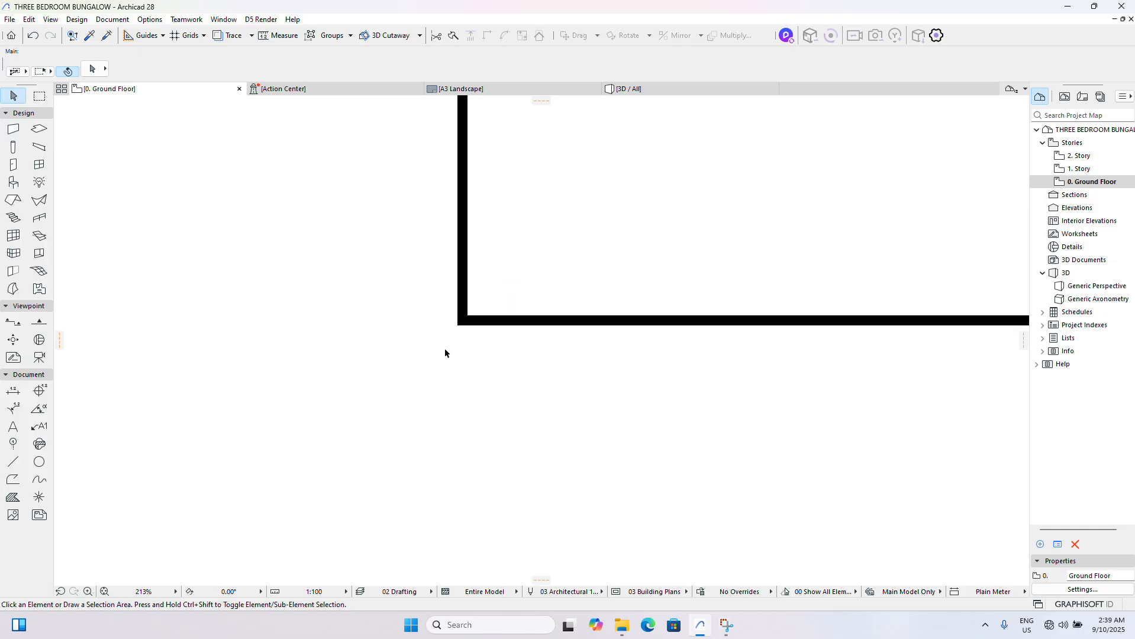
pyautogui.hotkey('ctrl', 'z')
pyautogui.hotkey('ctrl', 'z')
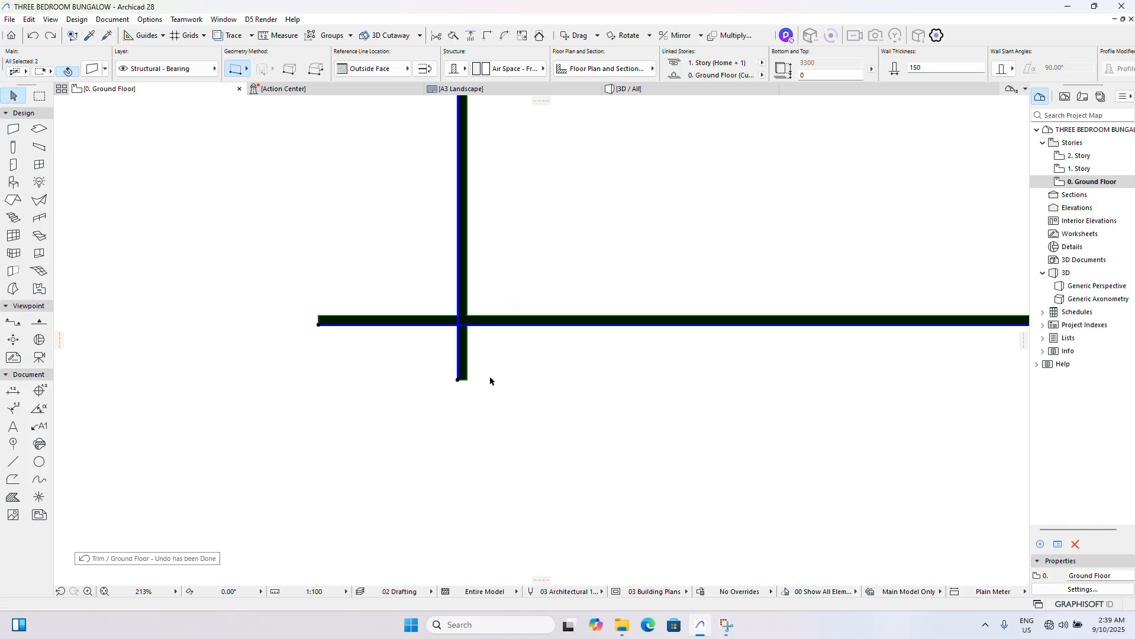
# - Select both crossing walls, intersect them into a clean lower-left corner, and clear the selection
pyautogui.click(512, 375)
pyautogui.moveTo(512, 375); pyautogui.dragTo(426, 294)
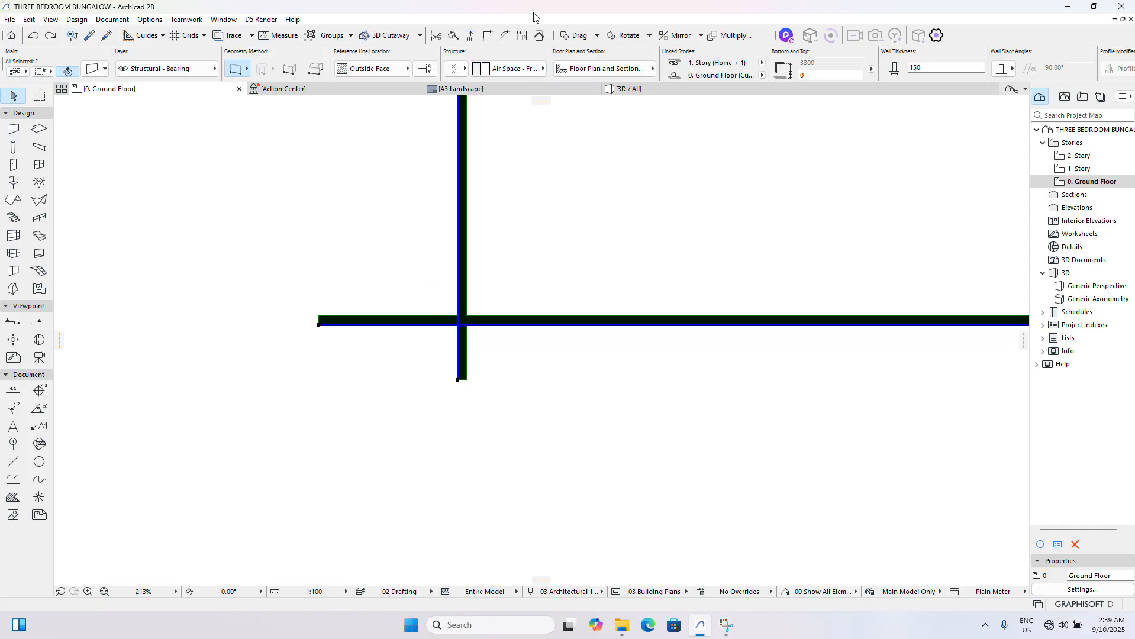
pyautogui.click(488, 36)
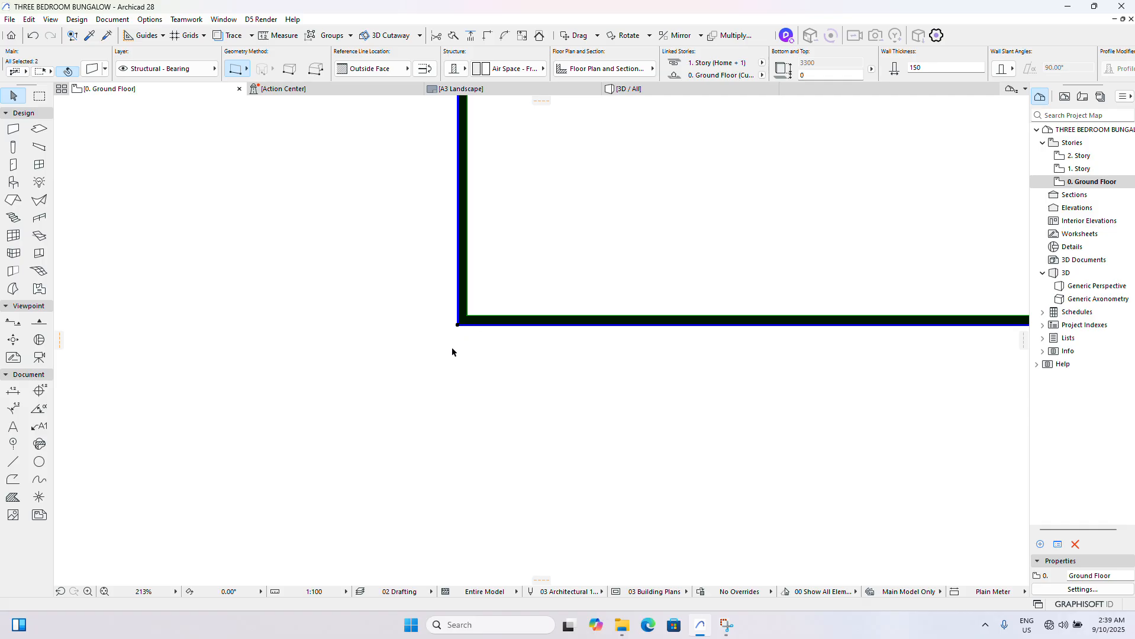
pyautogui.scroll(-8, 456, 349)
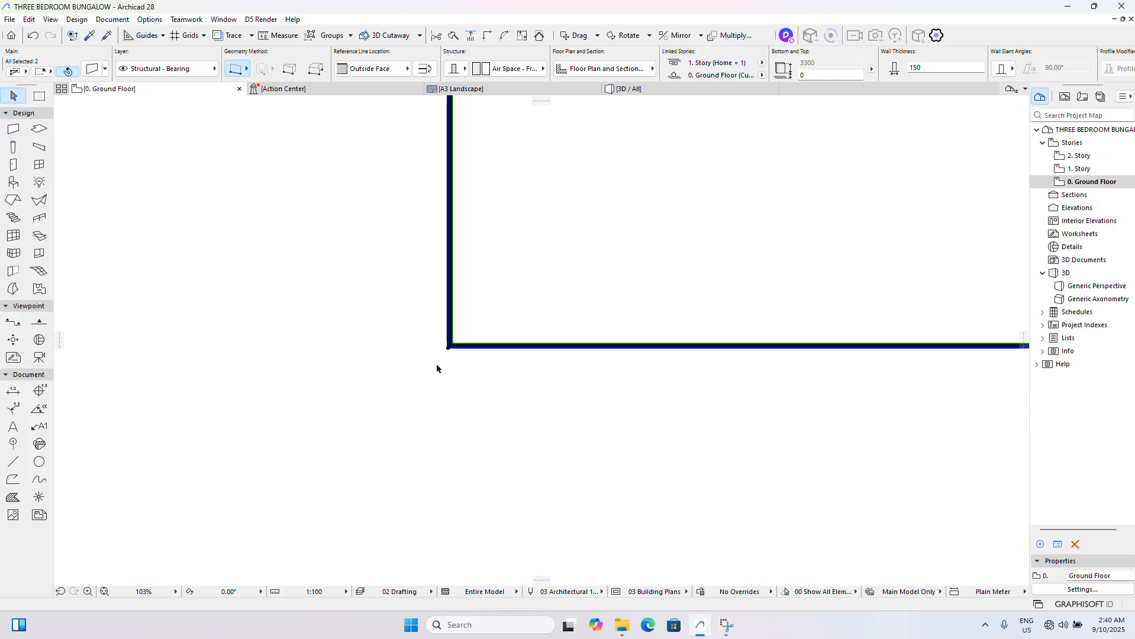
pyautogui.click(450, 361)
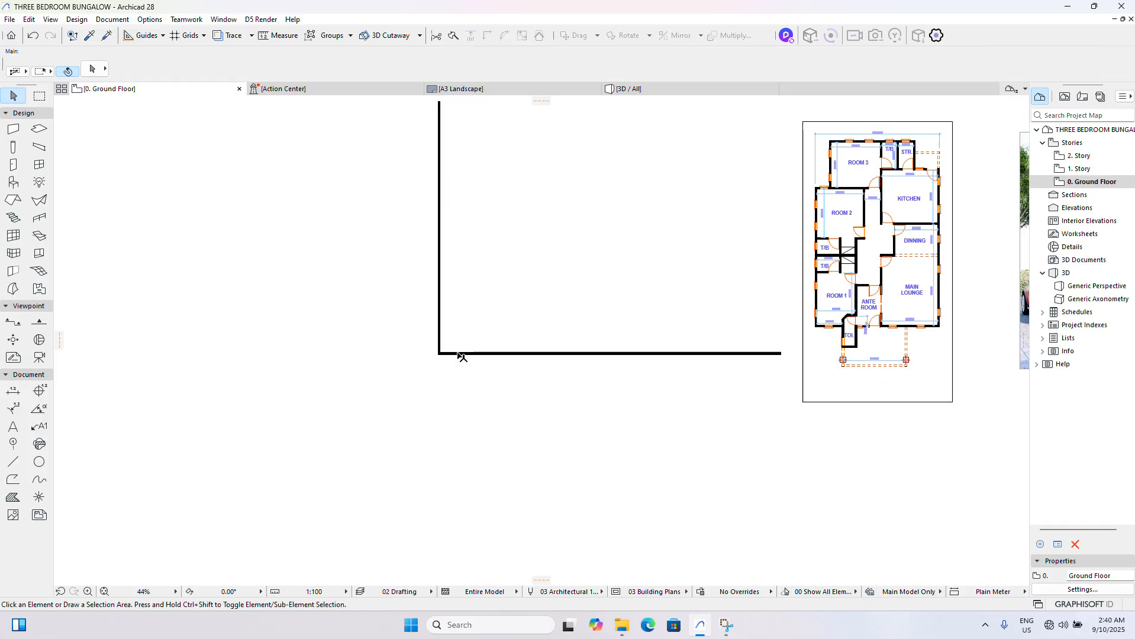
# - Examine the reference plan's layout and dimensions around Room 1, the toilet and the ante room, and compare them with the new wall corner
pyautogui.scroll(3, 430, 362)
pyautogui.scroll(-4, 428, 364)
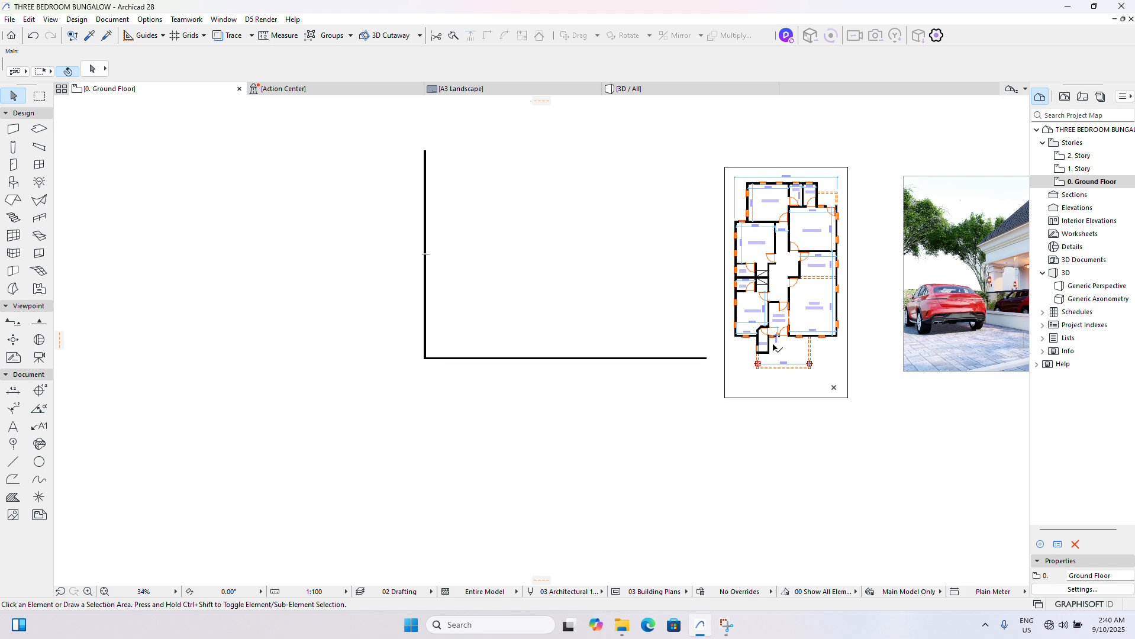
pyautogui.scroll(2, 769, 344)
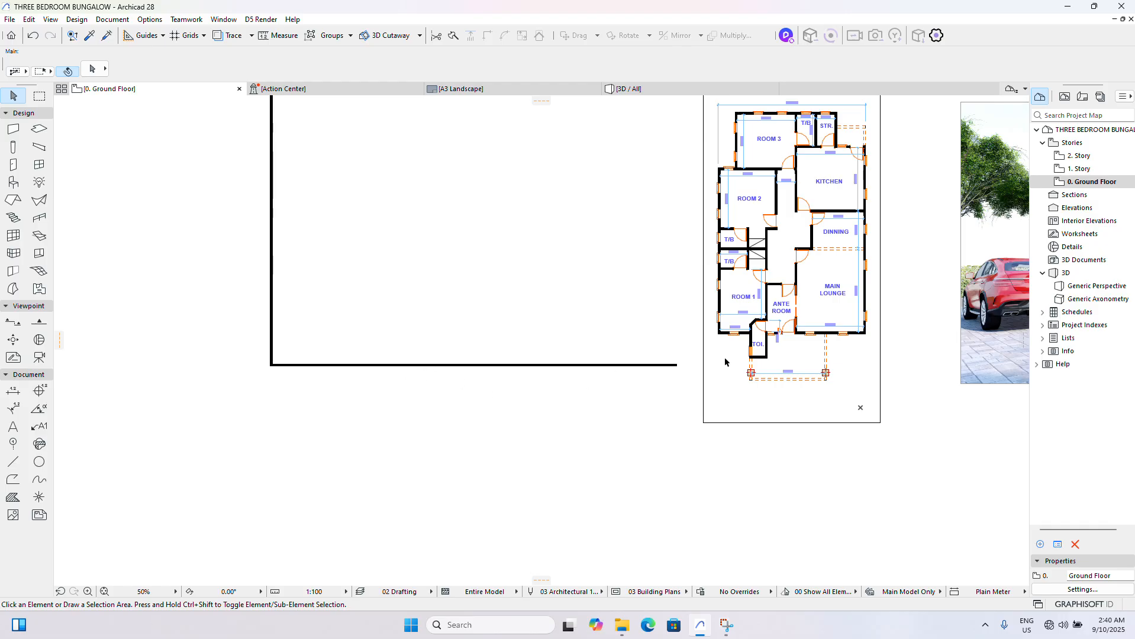
pyautogui.scroll(-1, 719, 349)
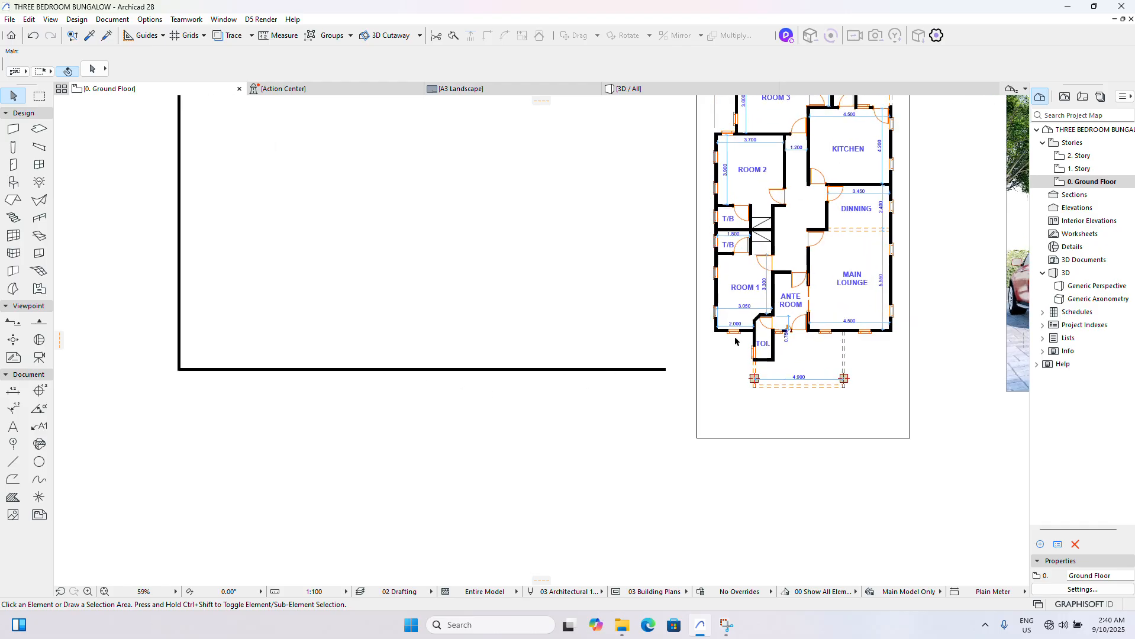
pyautogui.scroll(2, 725, 346)
pyautogui.scroll(-2, 730, 342)
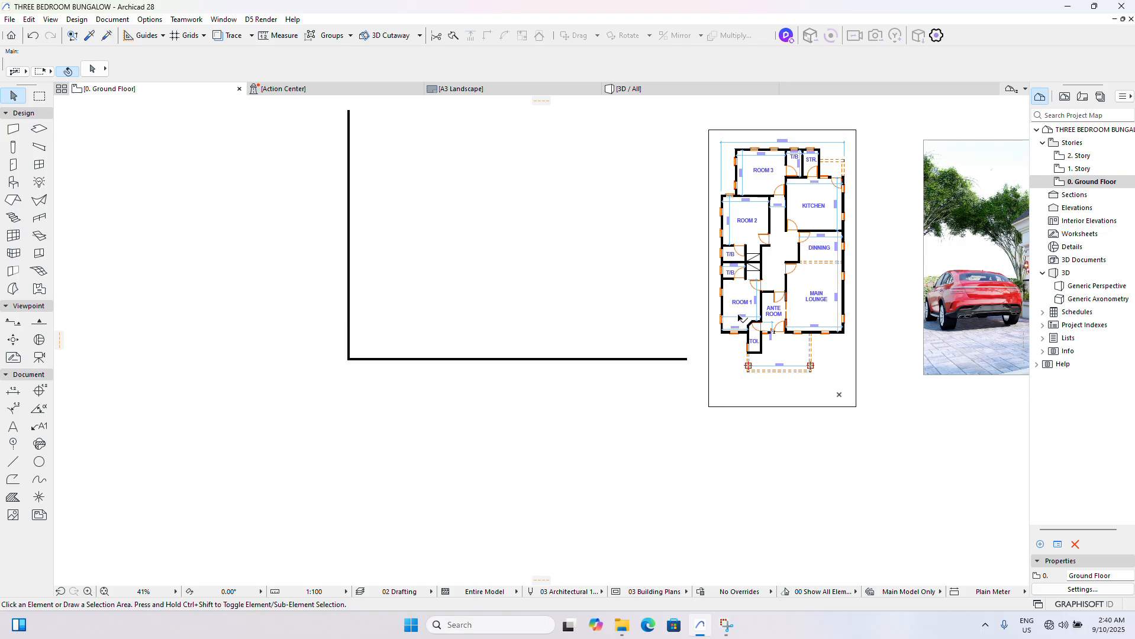
pyautogui.scroll(1, 737, 320)
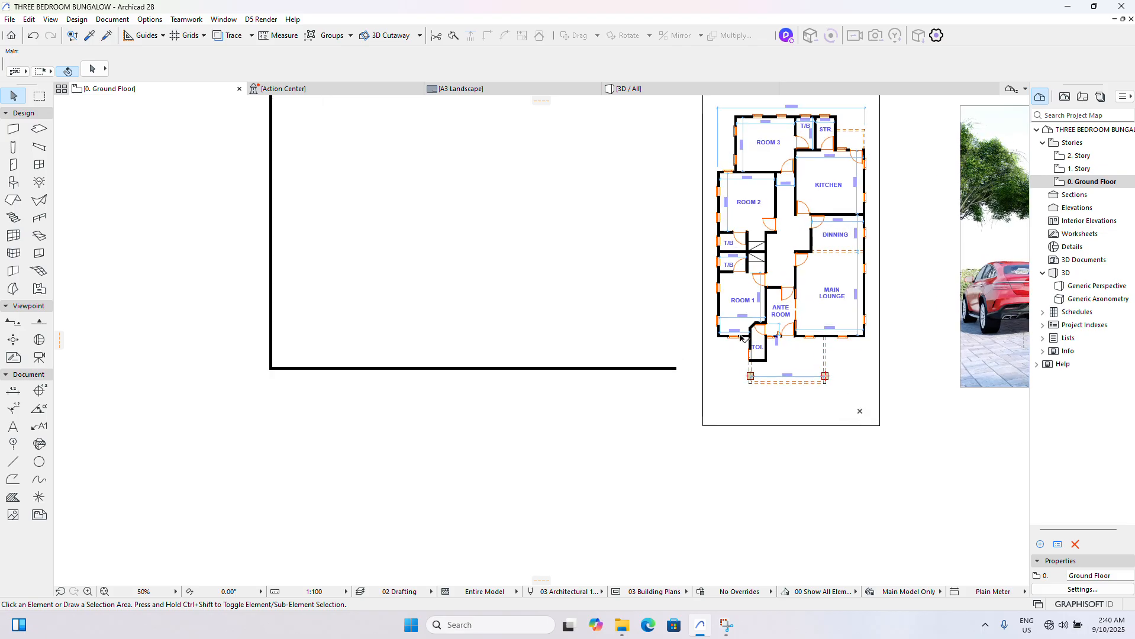
pyautogui.scroll(4, 746, 324)
pyautogui.scroll(1, 749, 325)
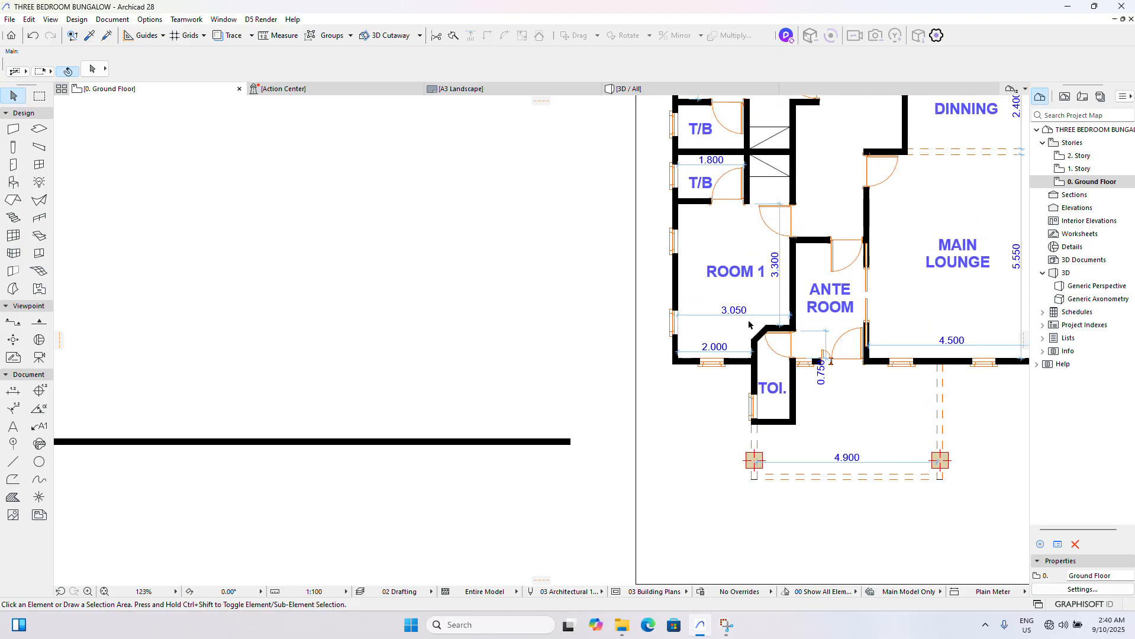
pyautogui.scroll(-3, 747, 322)
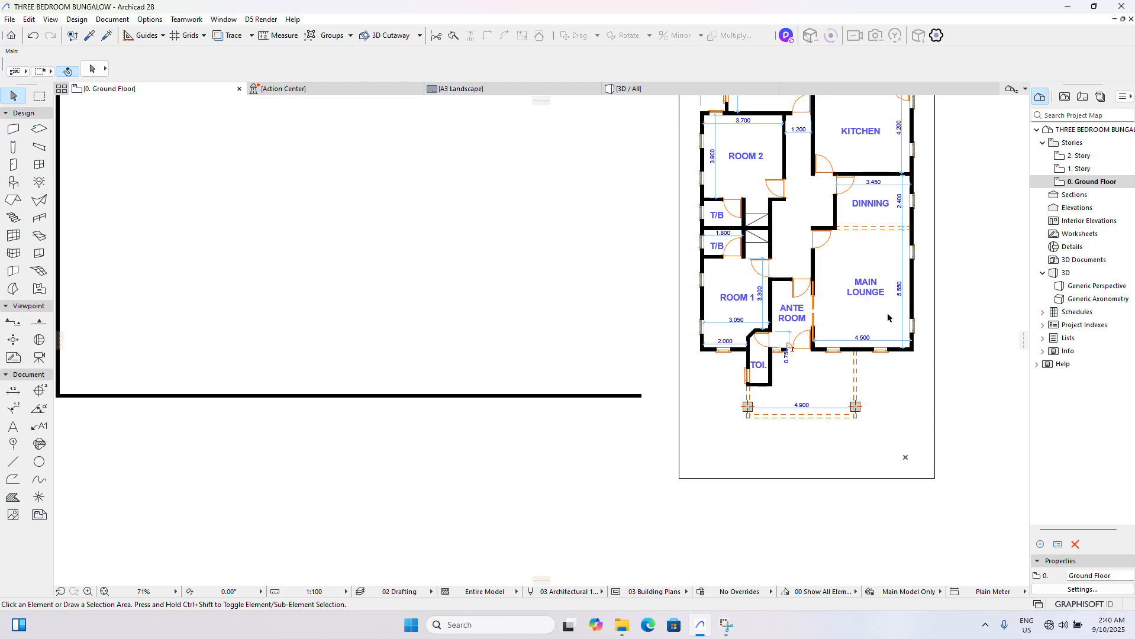
pyautogui.scroll(-3, 888, 315)
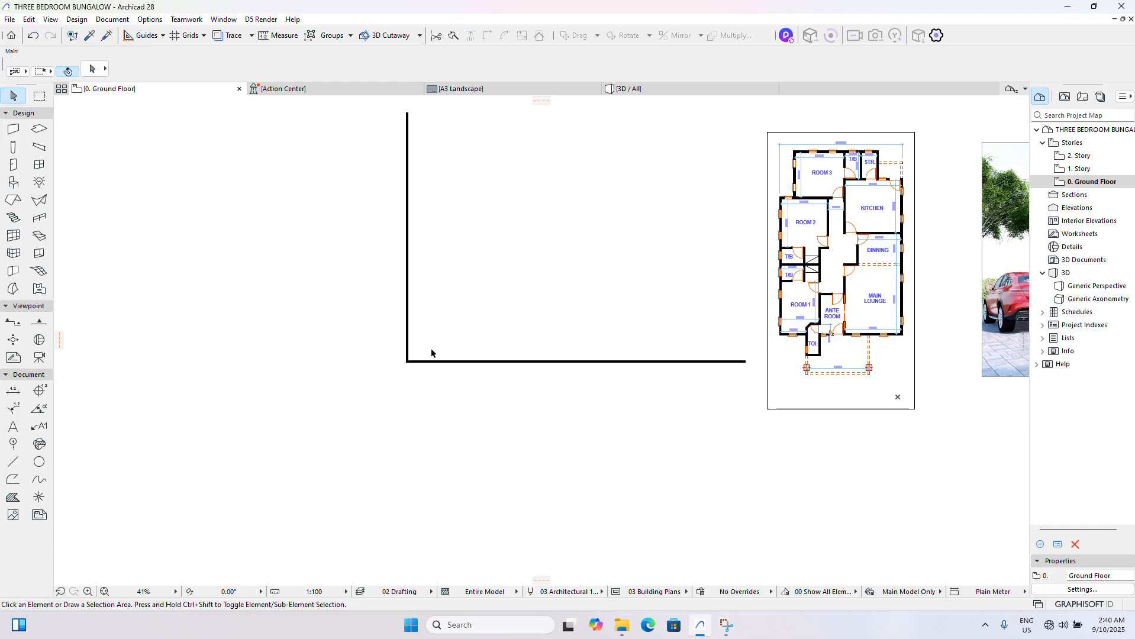
pyautogui.scroll(3, 822, 332)
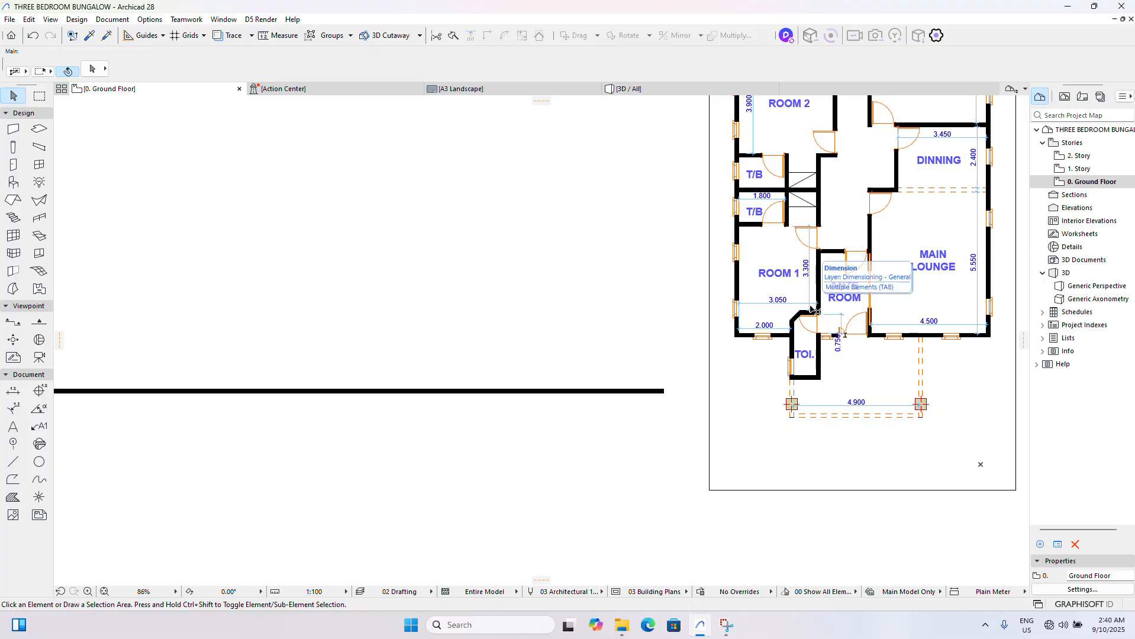
pyautogui.scroll(-2, 813, 313)
pyautogui.scroll(1, 367, 352)
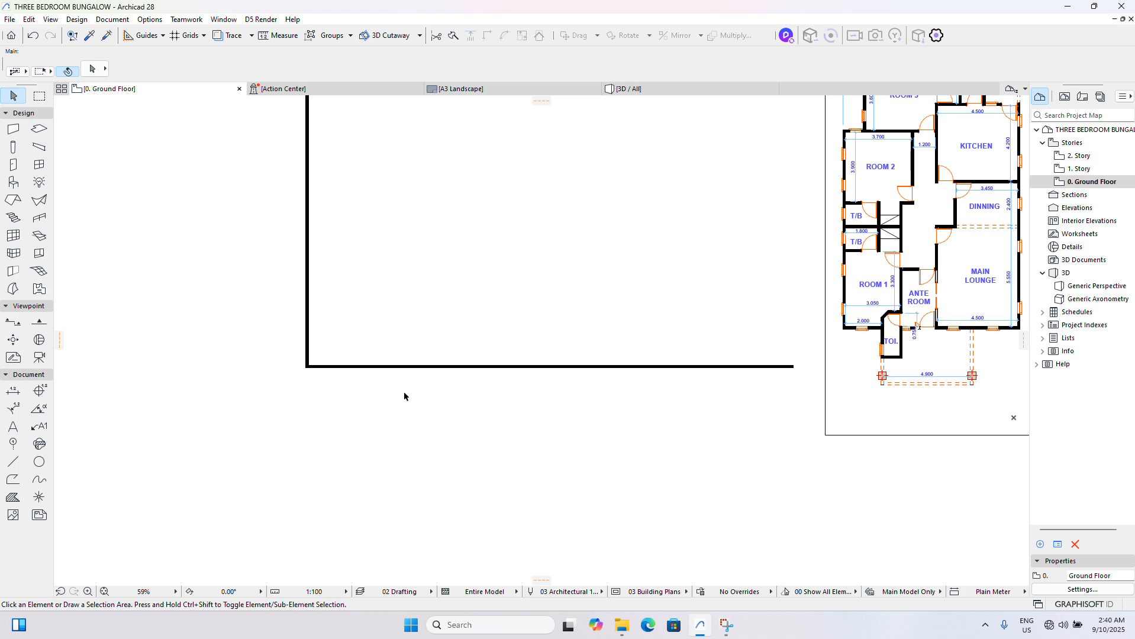
pyautogui.scroll(8, 769, 379)
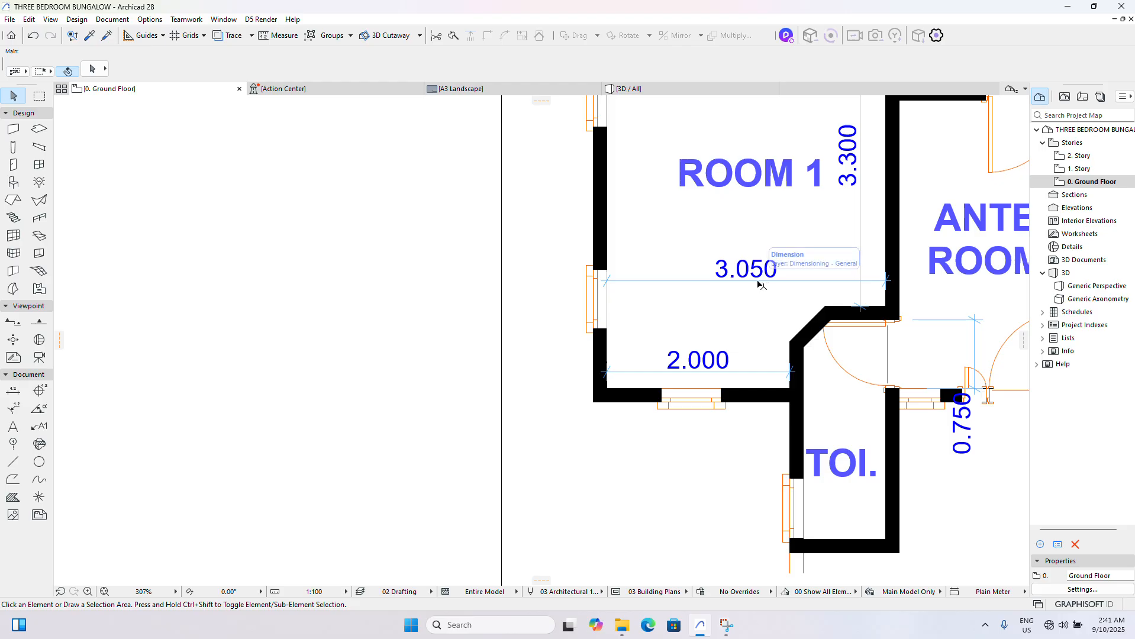
pyautogui.scroll(-2, 764, 283)
pyautogui.scroll(-10, 766, 283)
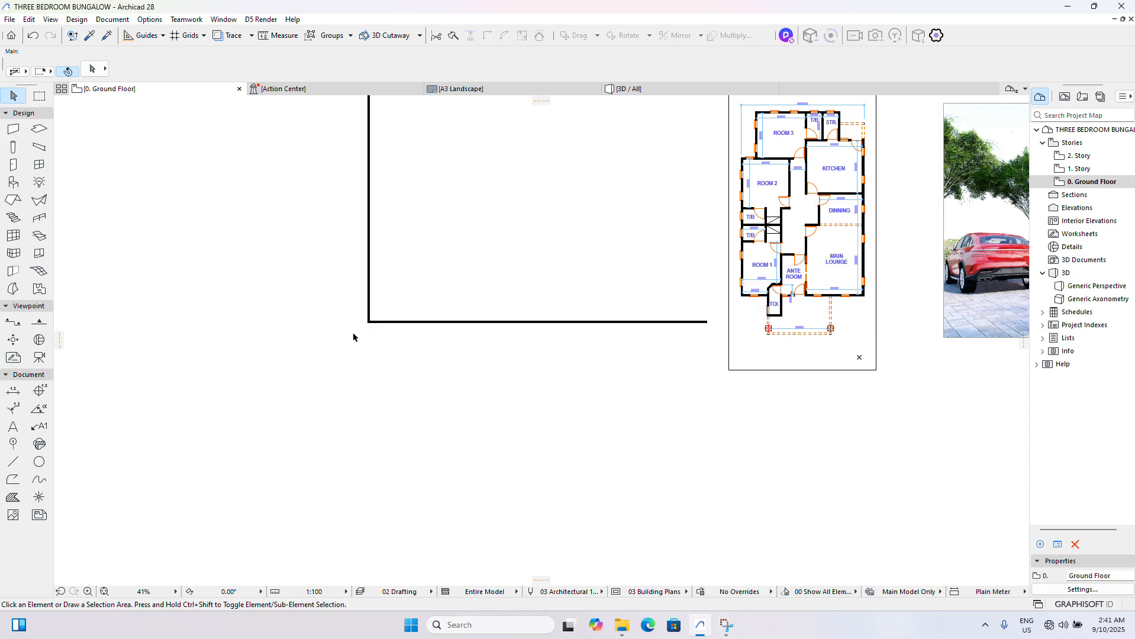
pyautogui.scroll(3, 361, 317)
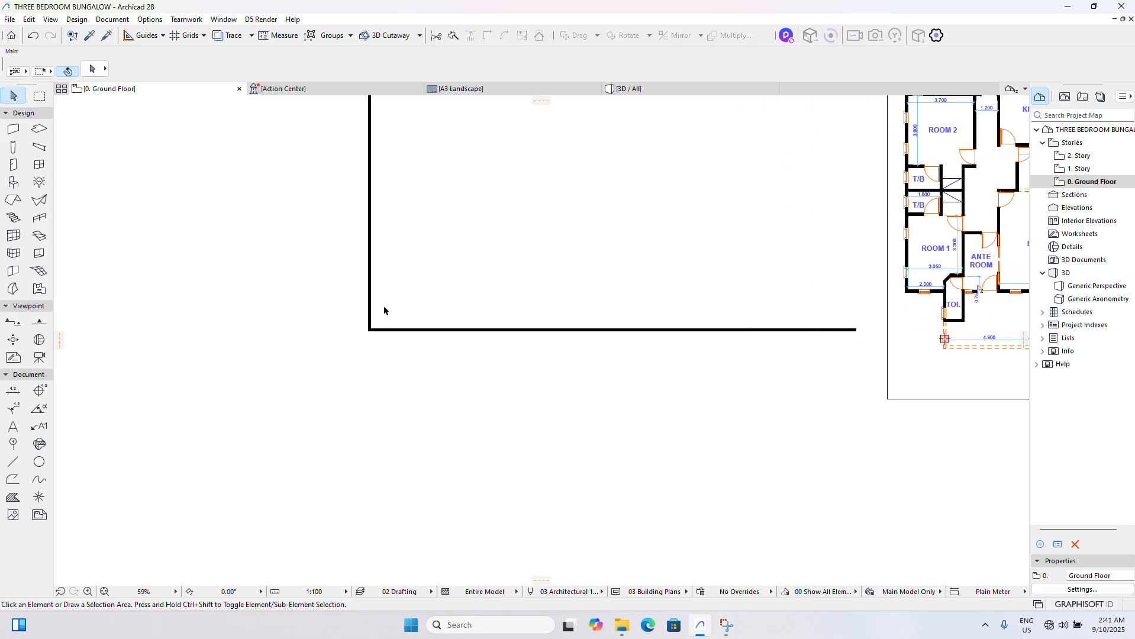
pyautogui.scroll(1, 380, 318)
pyautogui.scroll(6, 380, 319)
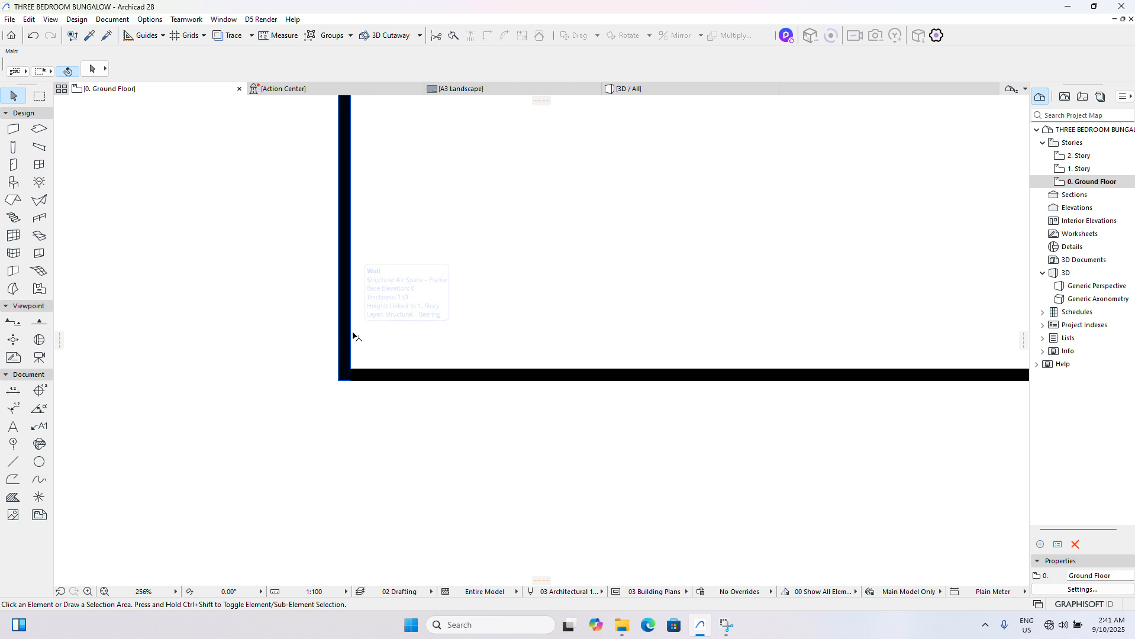
pyautogui.click(346, 325)
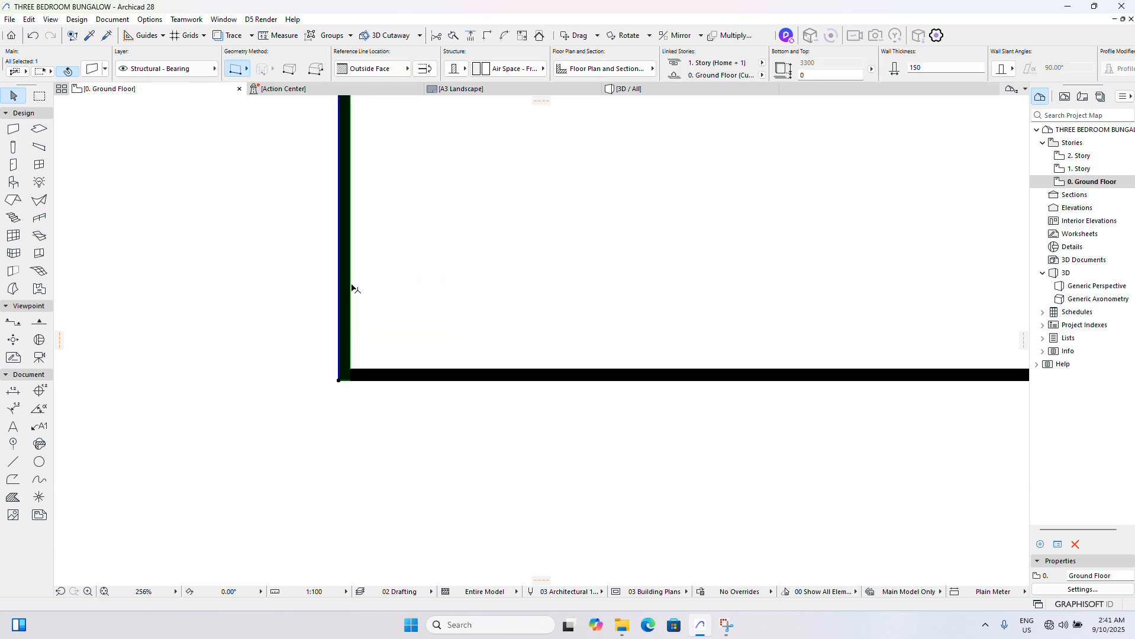
pyautogui.rightClick(224, 238)
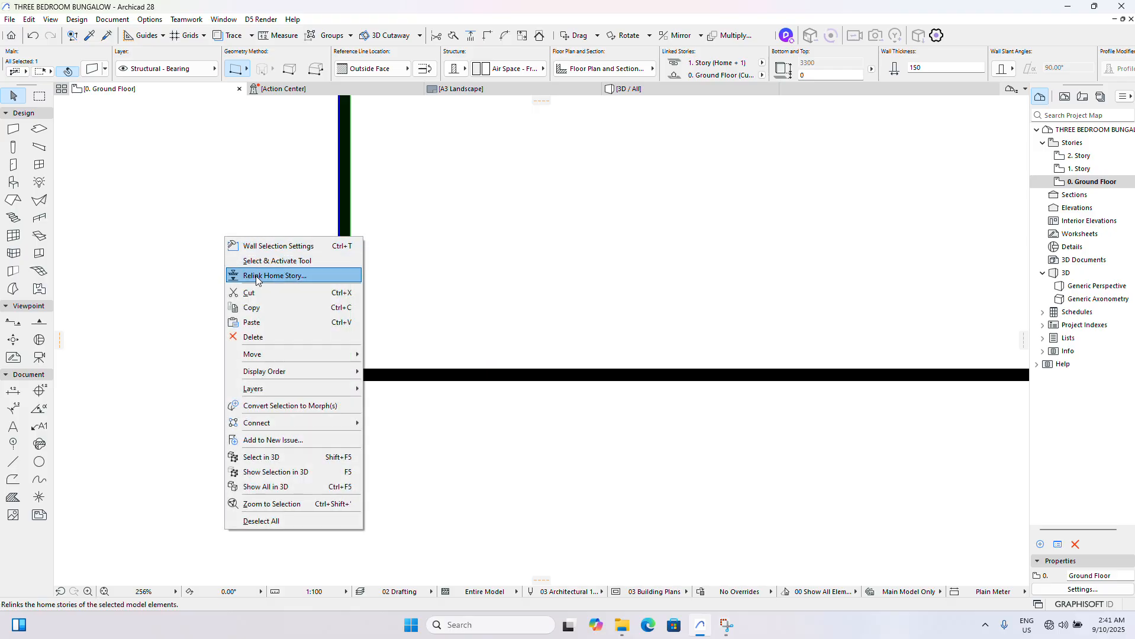
pyautogui.moveTo(319, 359)
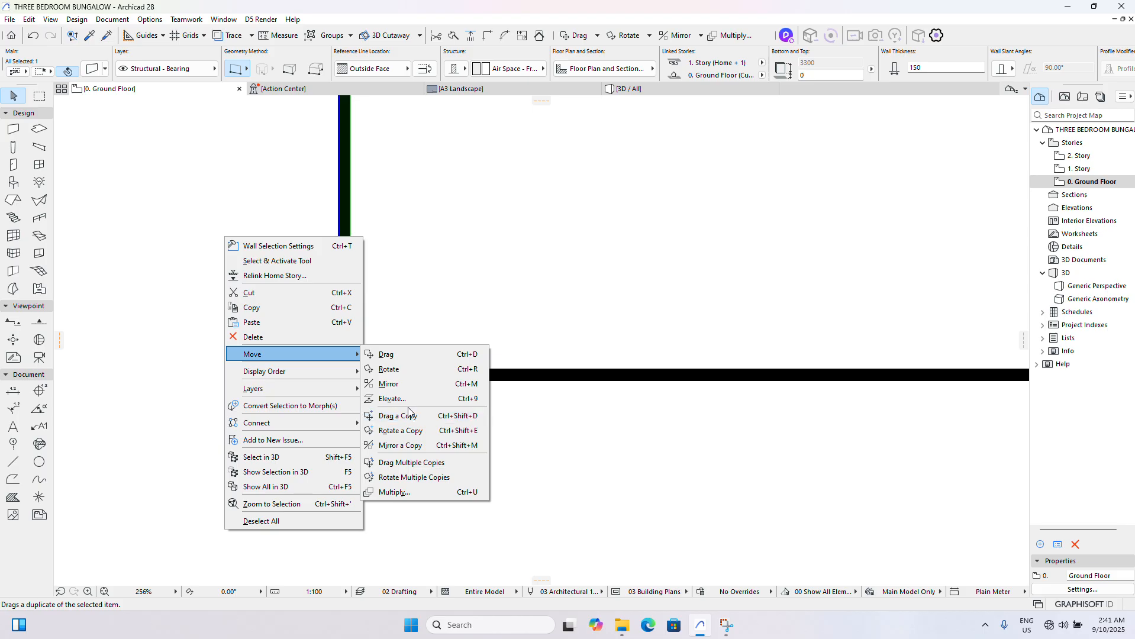
pyautogui.click(444, 303)
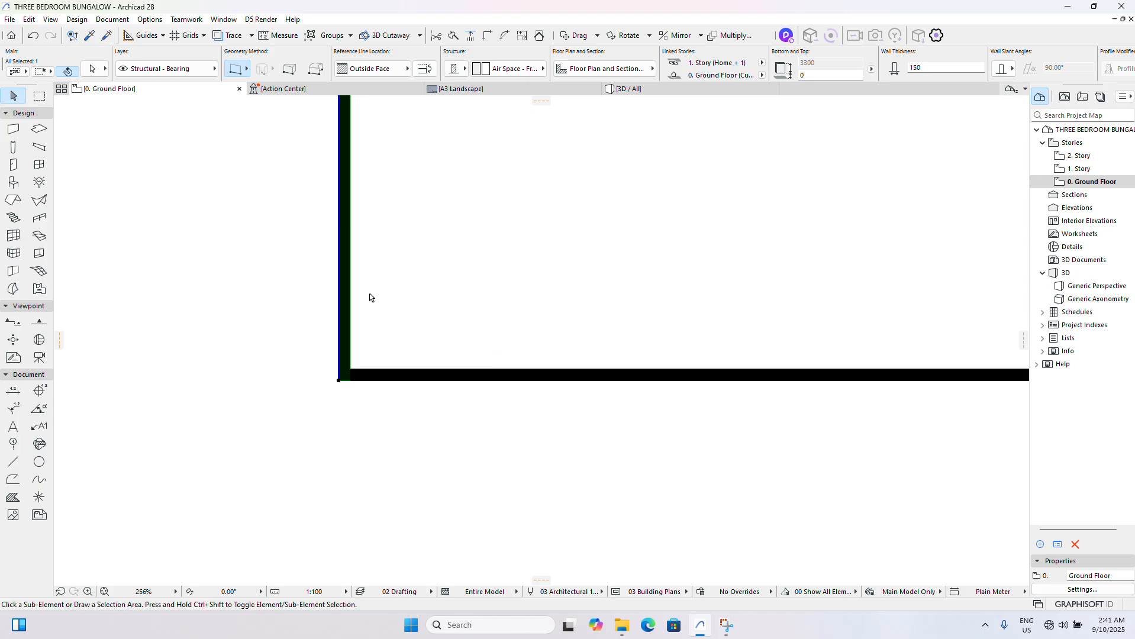
pyautogui.hotkey('ctrl', 'shift', 'd')
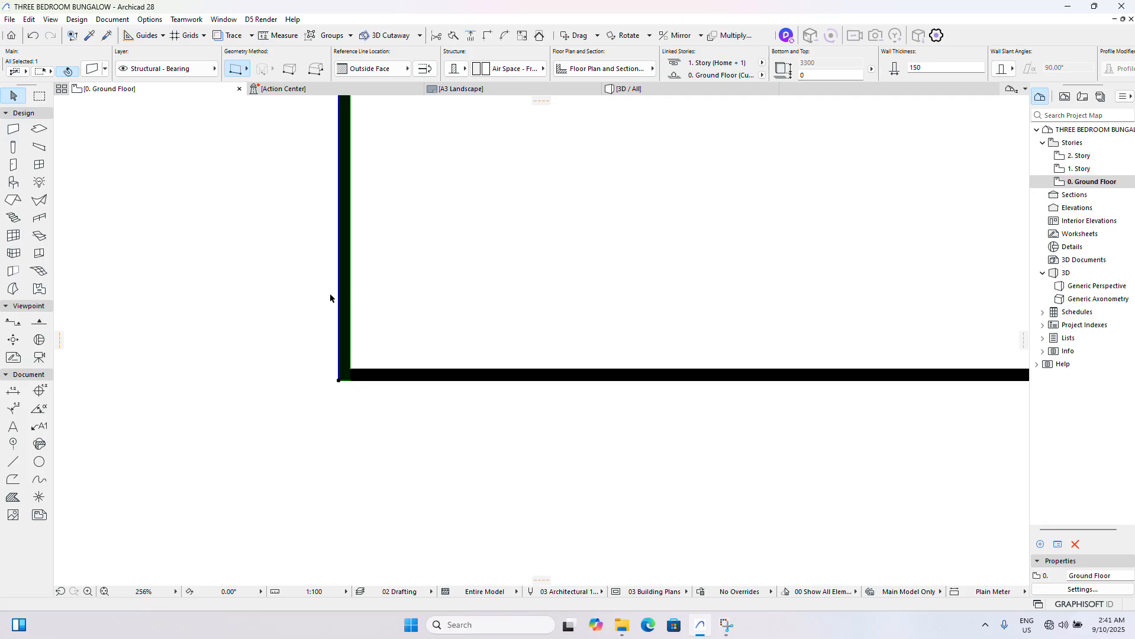
pyautogui.press('Escape')
# - Drag a copy of the outer left vertical wall 3200 mm horizontally to the right, taking its inner face as reference
pyautogui.click(345, 299)
pyautogui.rightClick(395, 277)
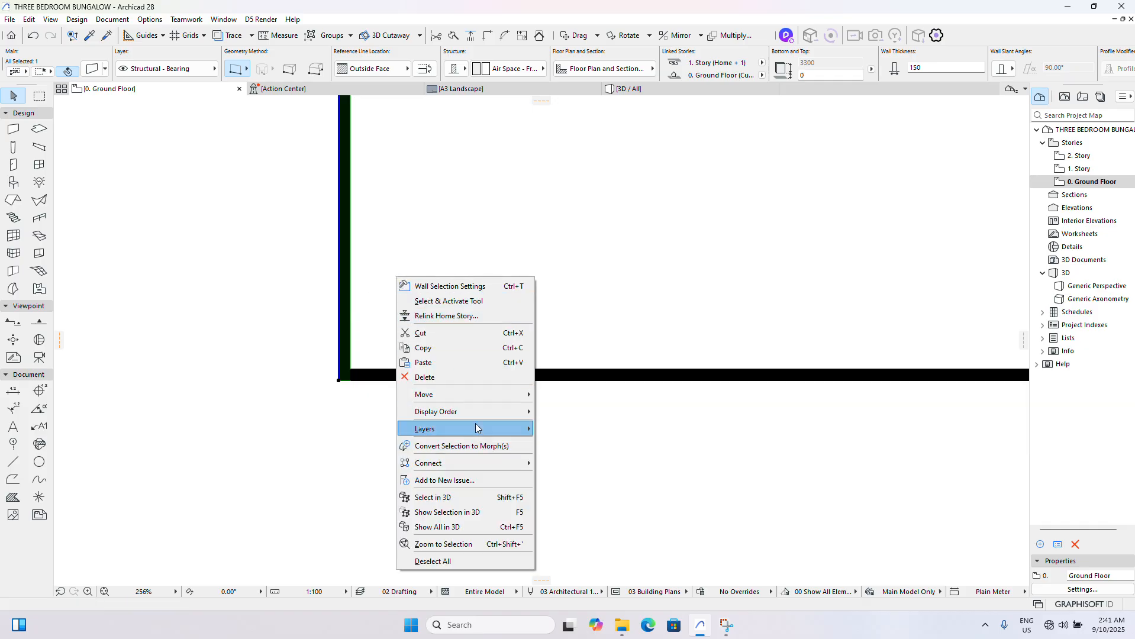
pyautogui.moveTo(484, 398)
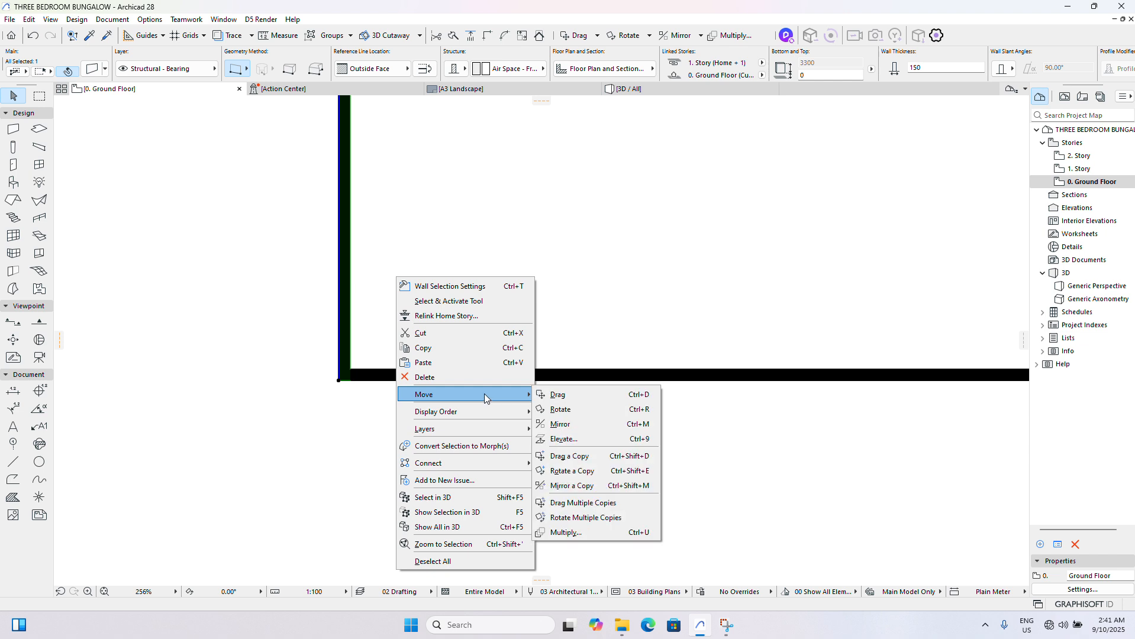
pyautogui.click(587, 456)
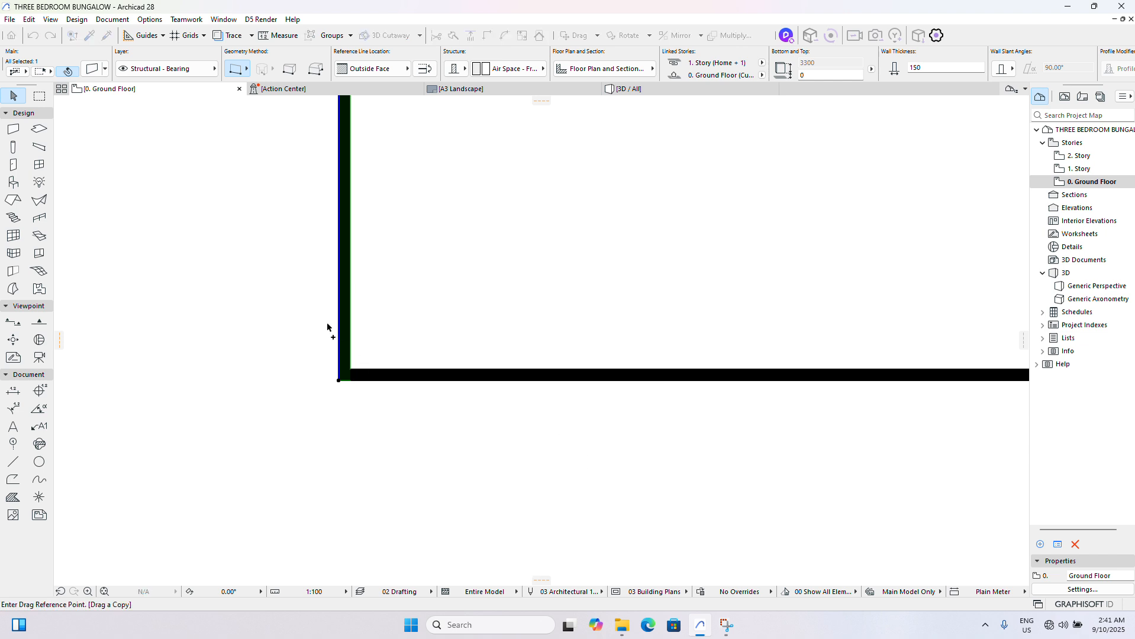
pyautogui.click(350, 297)
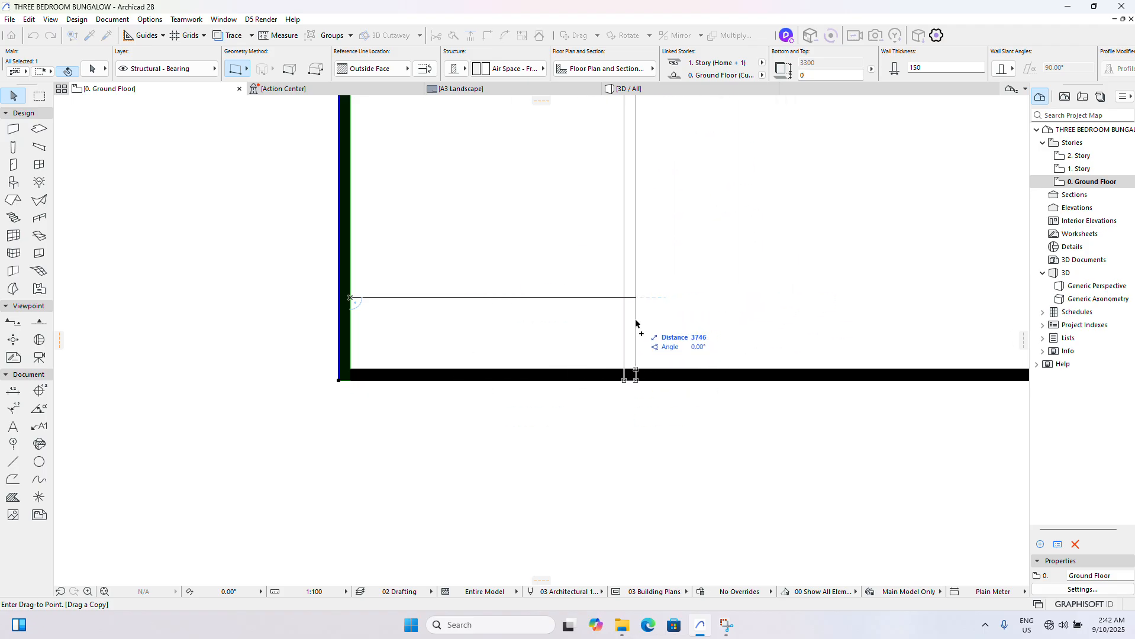
pyautogui.press('Tab')
pyautogui.write('3200')
pyautogui.press('Return')
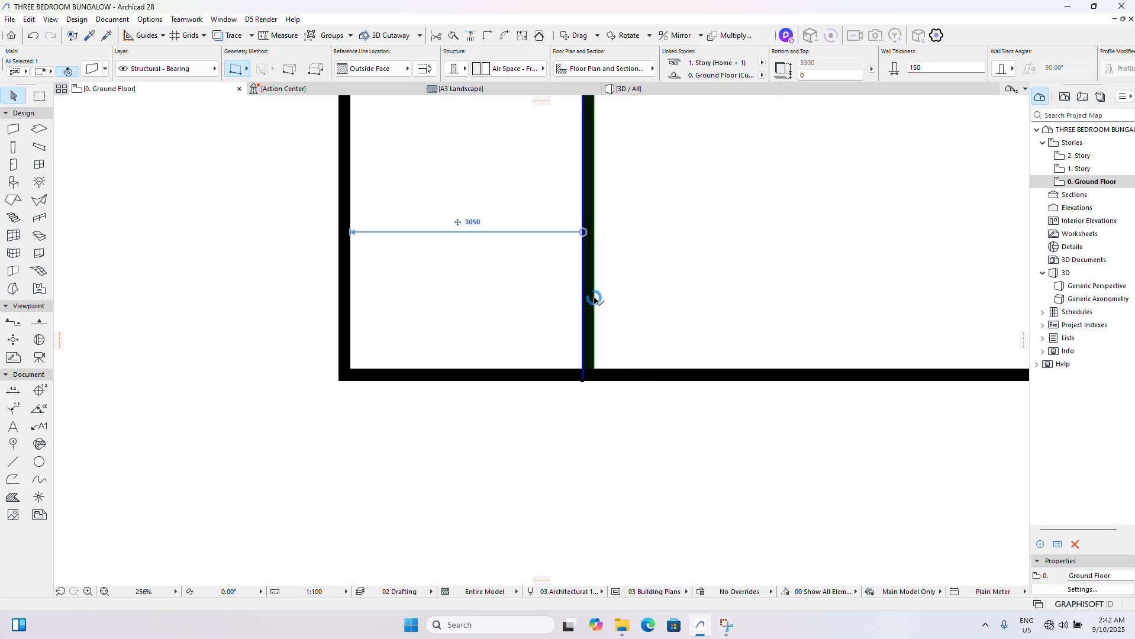
# - Check the clear spacing between the outer left wall and its copy against Room 1's width on the reference plan
pyautogui.click(594, 298)
pyautogui.scroll(3, 540, 241)
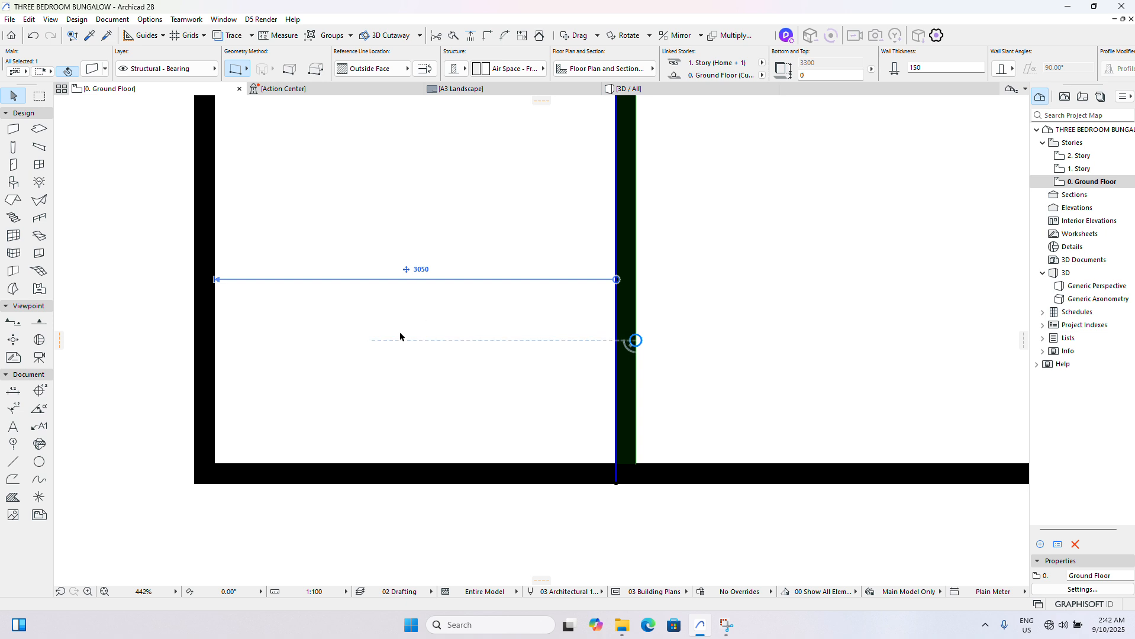
pyautogui.scroll(-3, 414, 323)
pyautogui.scroll(2, 413, 302)
pyautogui.scroll(1, 413, 302)
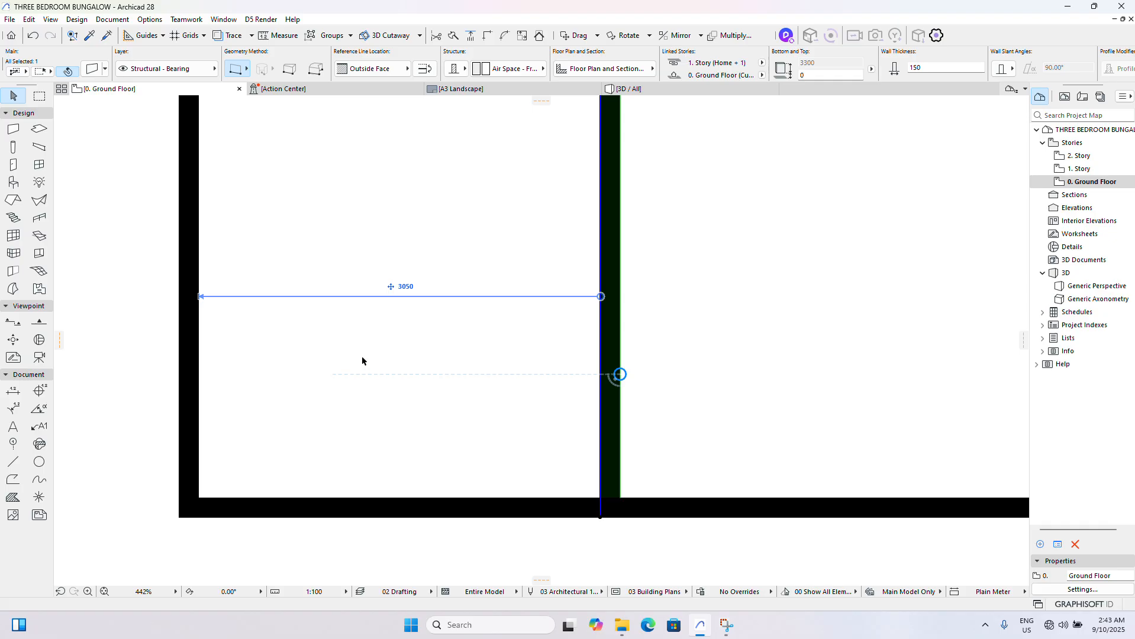
pyautogui.scroll(-5, 357, 364)
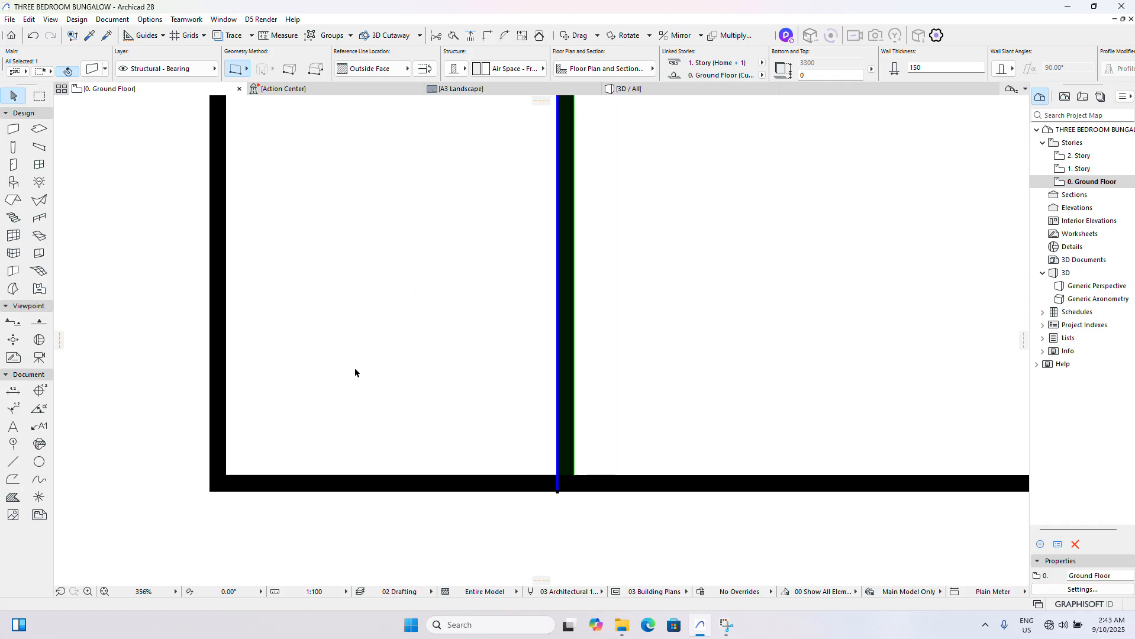
pyautogui.scroll(-4, 354, 374)
pyautogui.scroll(6, 793, 347)
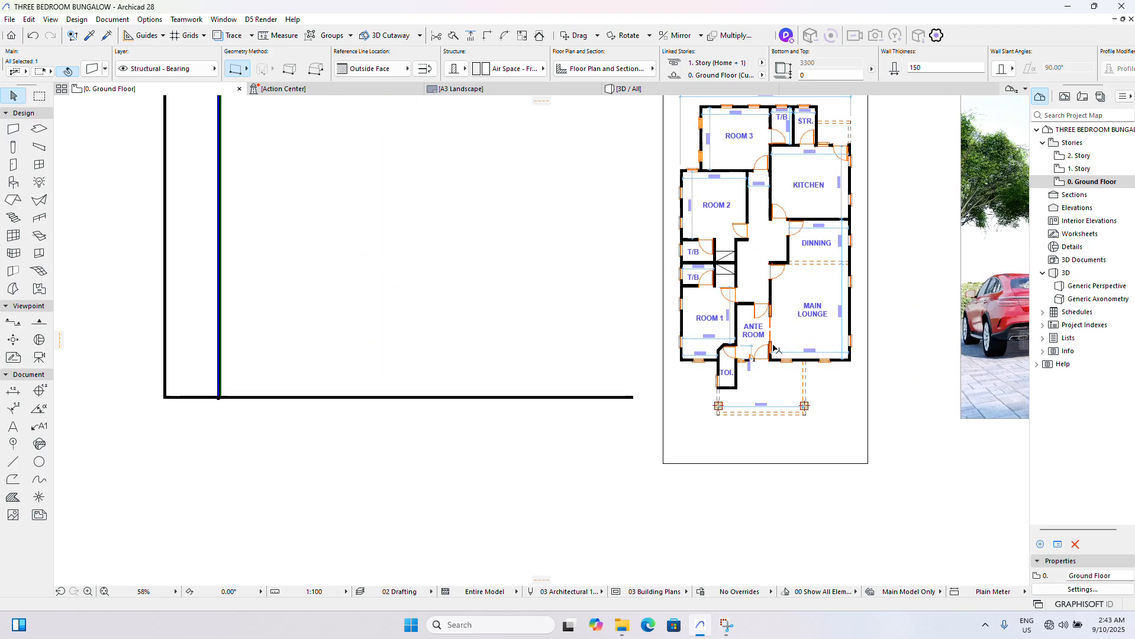
# - Dimension the ante room's clear width between its inner wall faces on the reference plan, placing the dimension line above the room label
pyautogui.click(13, 391)
pyautogui.scroll(1, 685, 207)
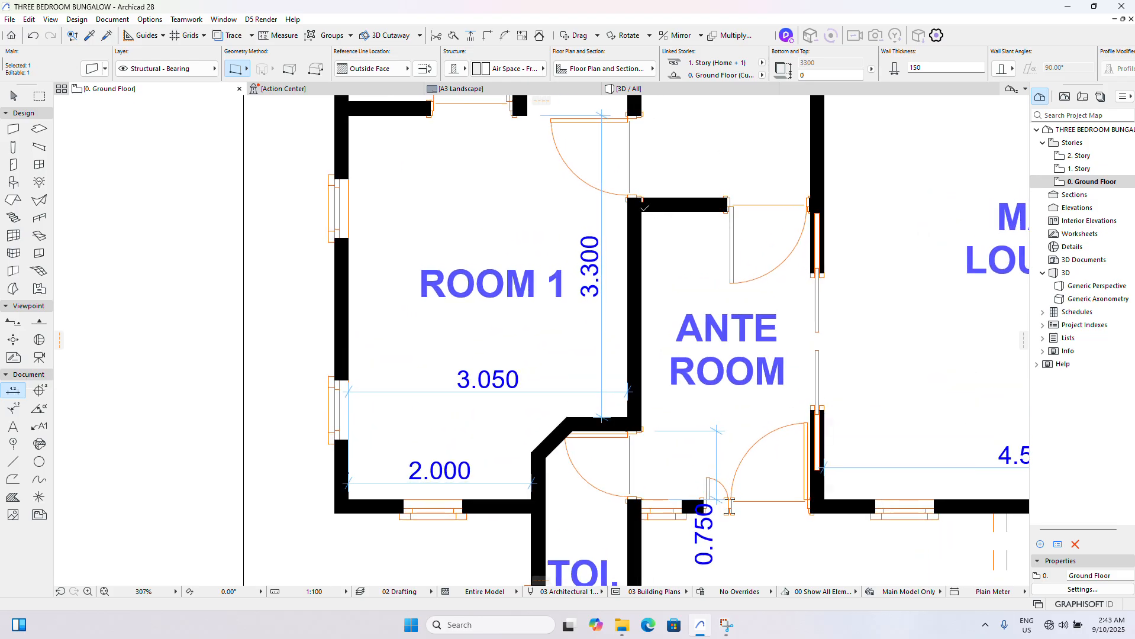
pyautogui.press('Escape')
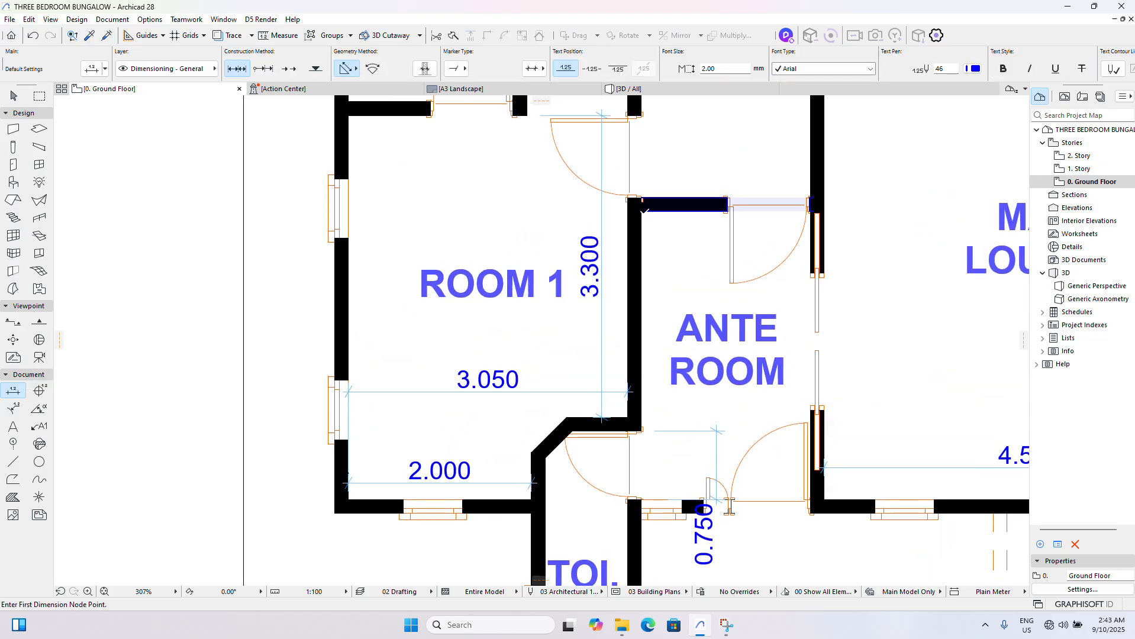
pyautogui.click(641, 211)
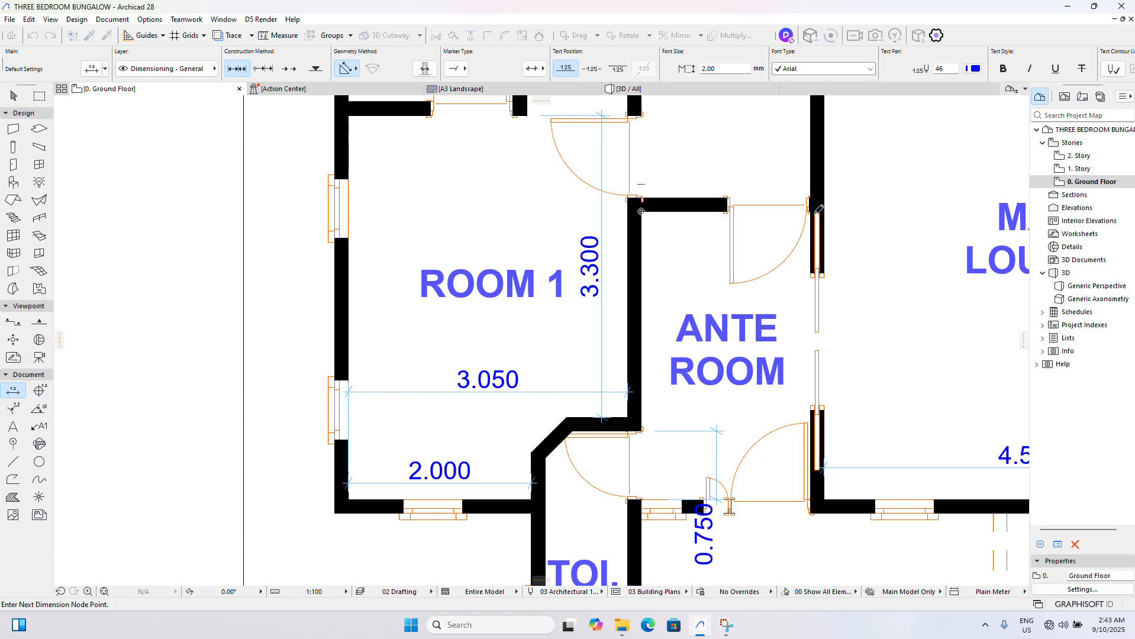
pyautogui.scroll(1, 817, 211)
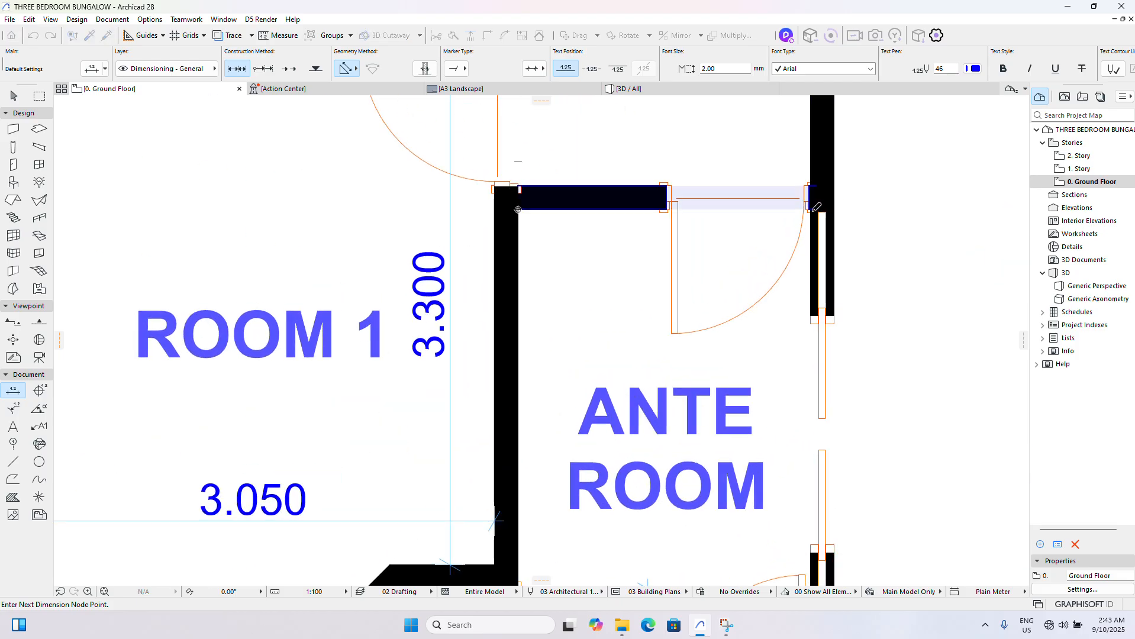
pyautogui.click(812, 211)
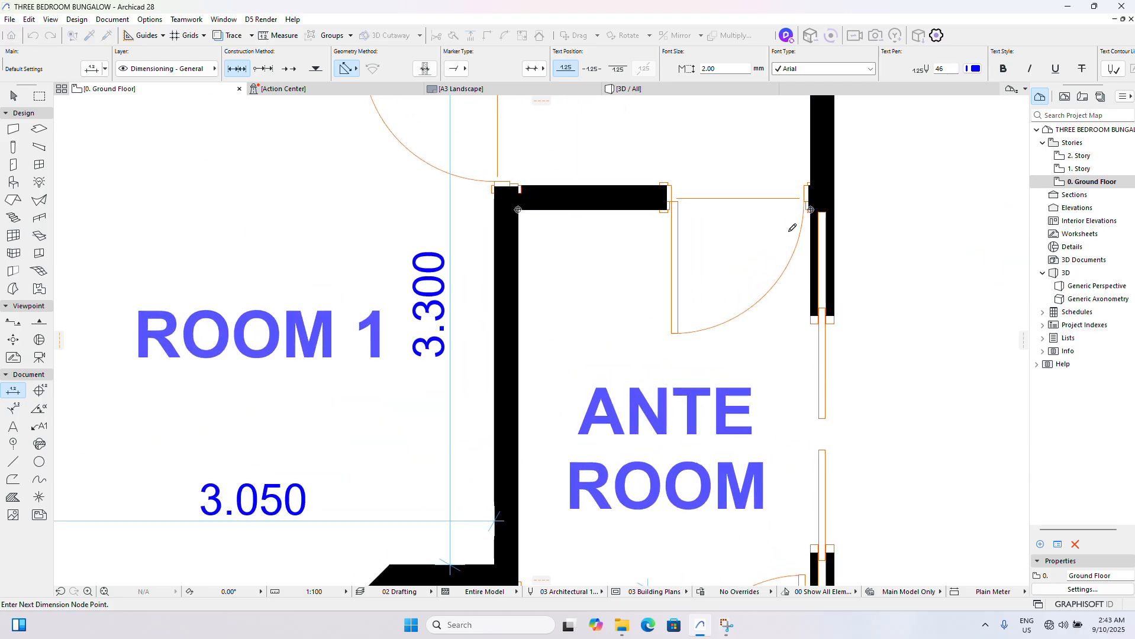
pyautogui.doubleClick(710, 342)
pyautogui.click(711, 361)
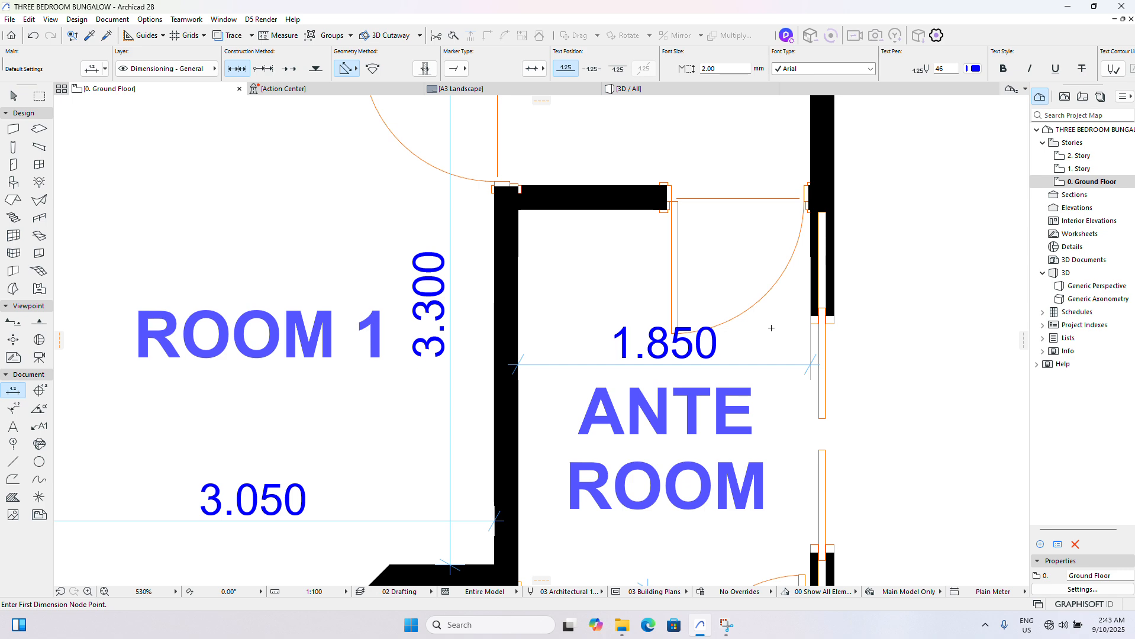
pyautogui.scroll(-6, 713, 291)
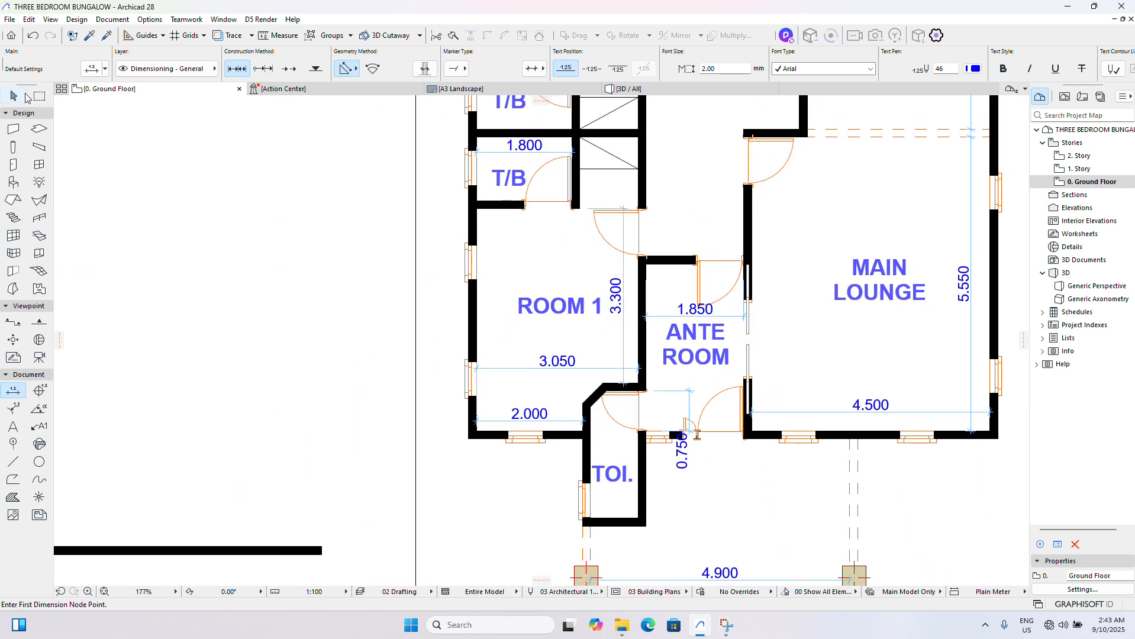
pyautogui.click(14, 95)
# - Examine the ante room's width and surrounding walls on the reference plan and compare them with the newly modelled walls
pyautogui.scroll(-5, 692, 414)
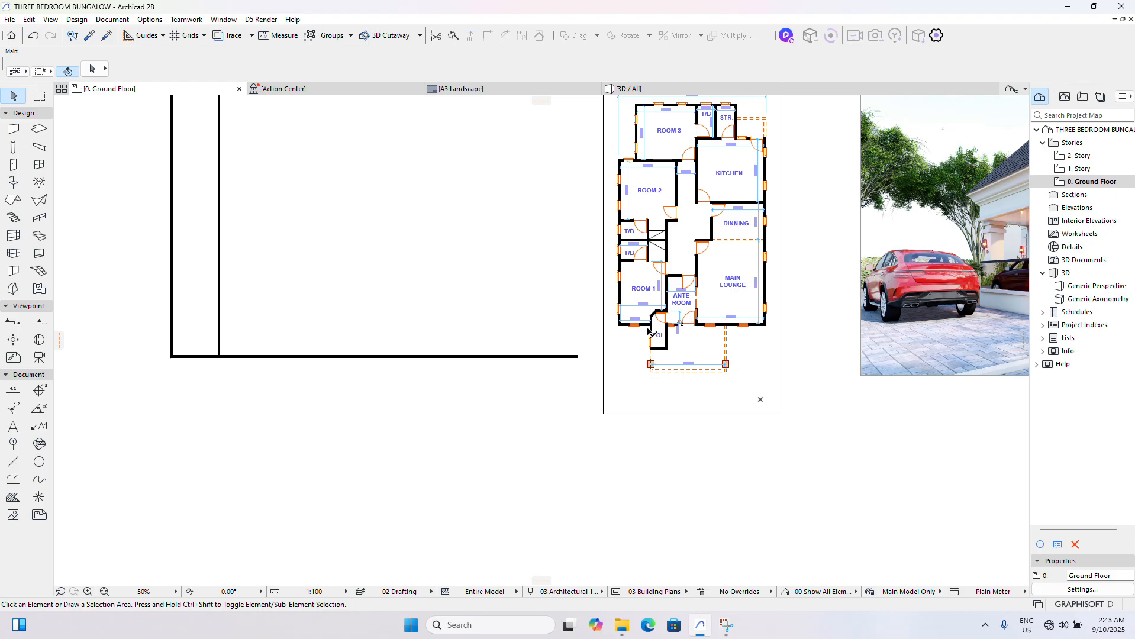
pyautogui.scroll(2, 643, 318)
pyautogui.scroll(-4, 645, 319)
pyautogui.scroll(5, 480, 331)
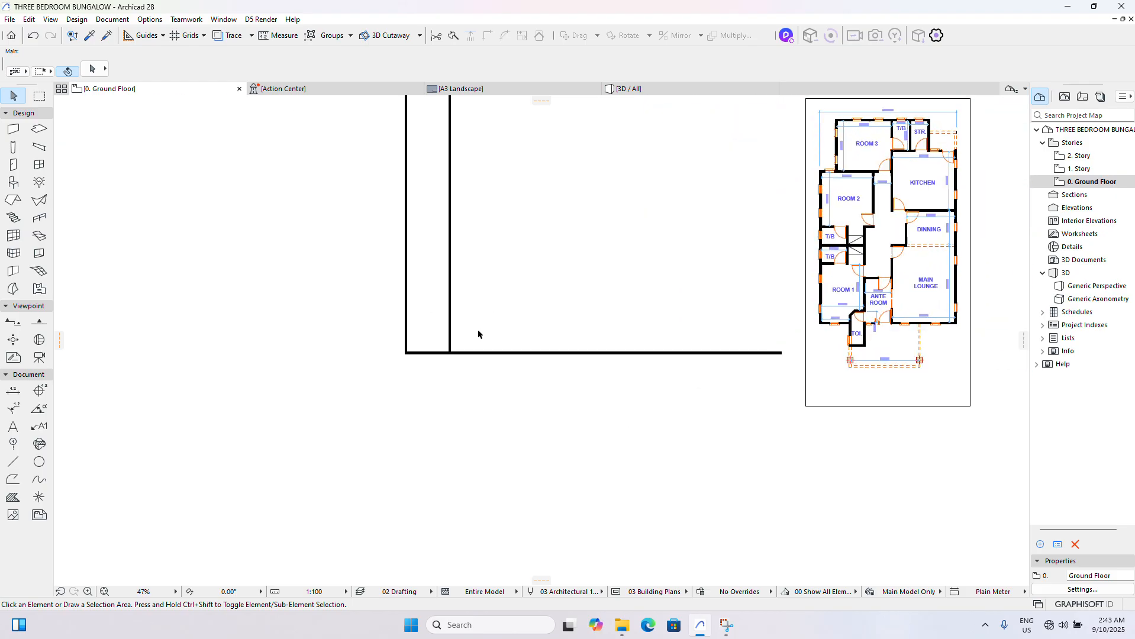
pyautogui.scroll(-4, 474, 331)
pyautogui.scroll(6, 647, 306)
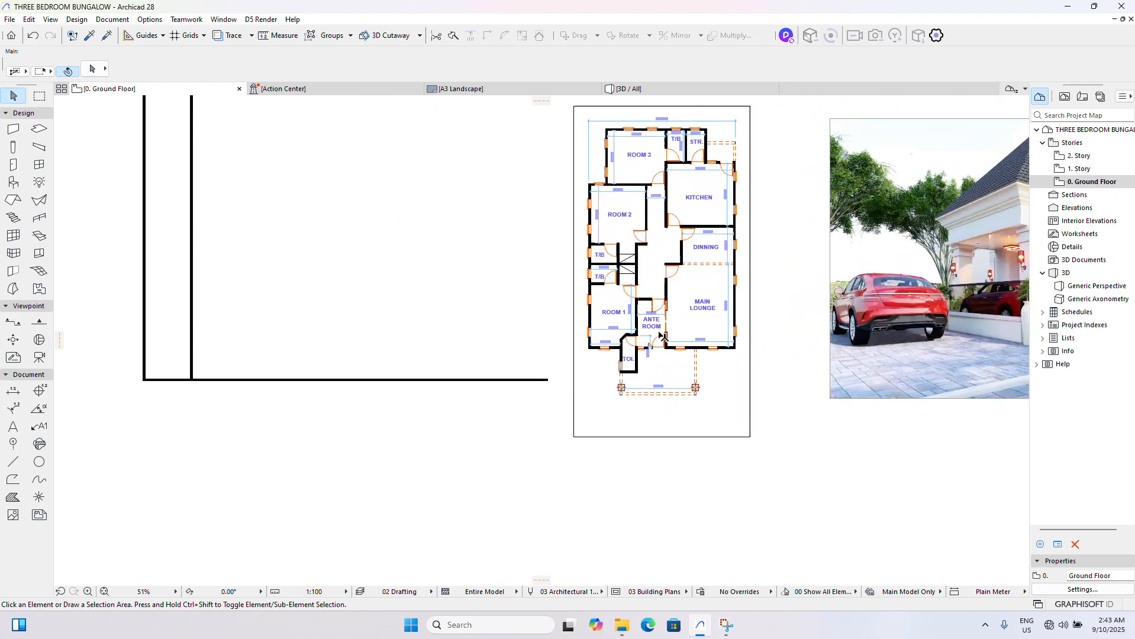
pyautogui.scroll(3, 647, 306)
pyautogui.scroll(-5, 657, 307)
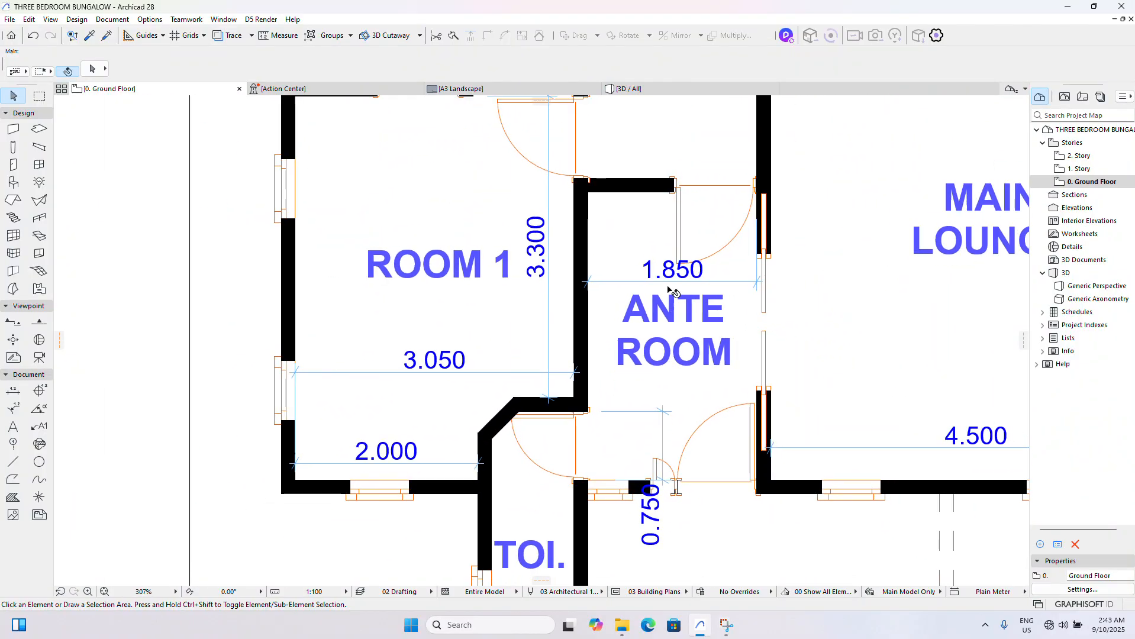
pyautogui.scroll(-3, 660, 308)
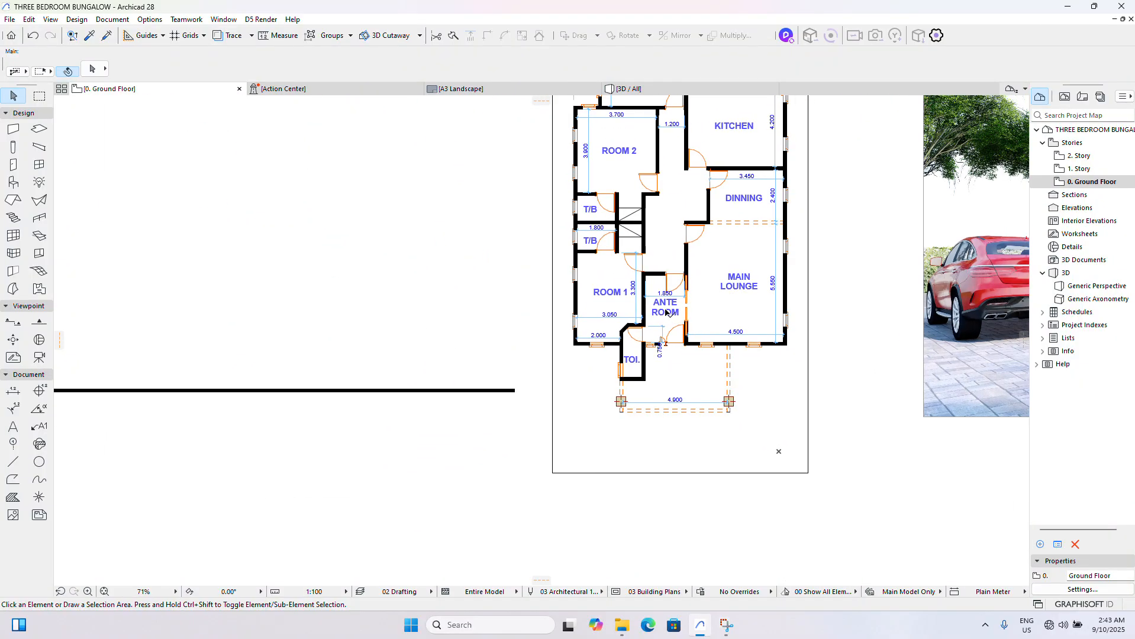
pyautogui.scroll(-2, 691, 360)
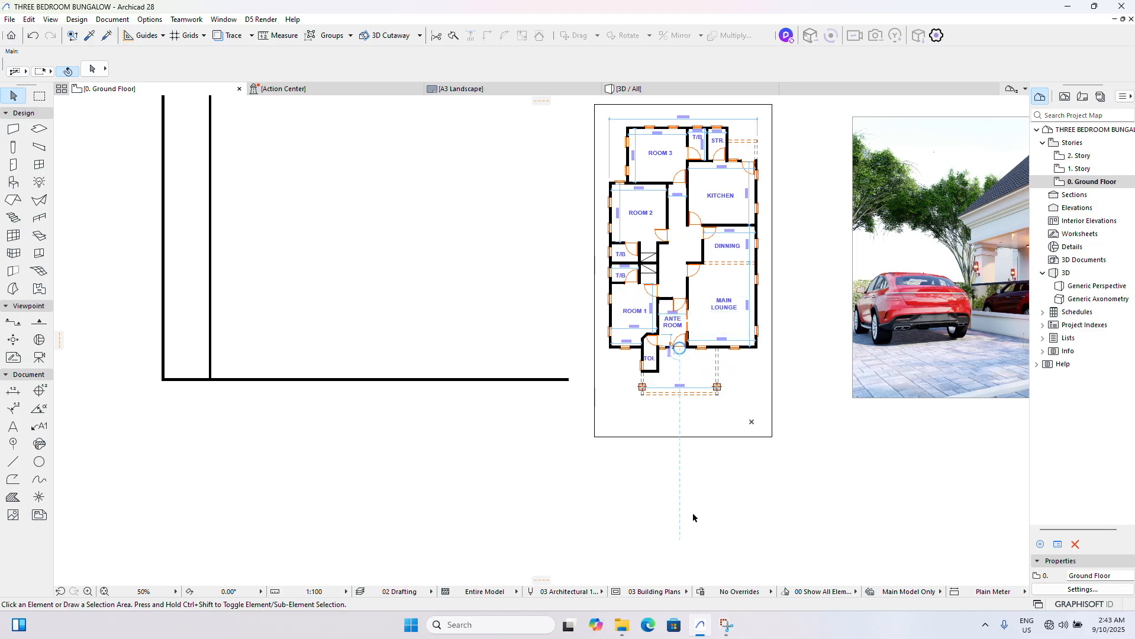
pyautogui.scroll(6, 673, 273)
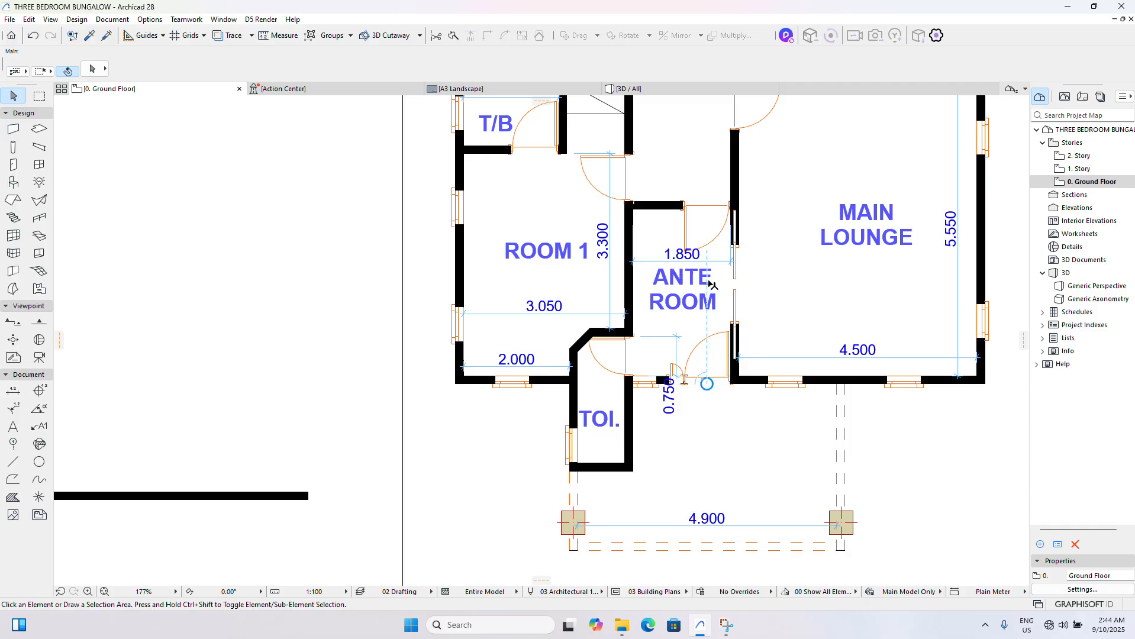
pyautogui.scroll(-7, 674, 275)
pyautogui.scroll(-3, 712, 289)
pyautogui.scroll(9, 463, 312)
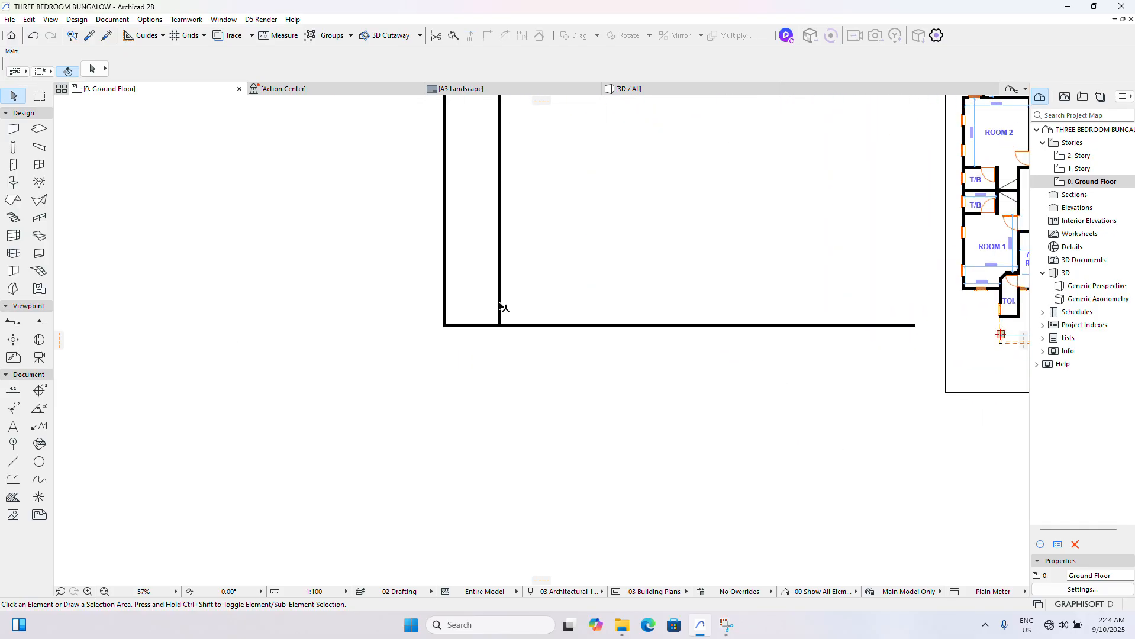
# - Select the inner vertical wall bounding Room 1 and check its spacing and the ante room's clear width against the reference plan
pyautogui.click(520, 314)
pyautogui.click(496, 291)
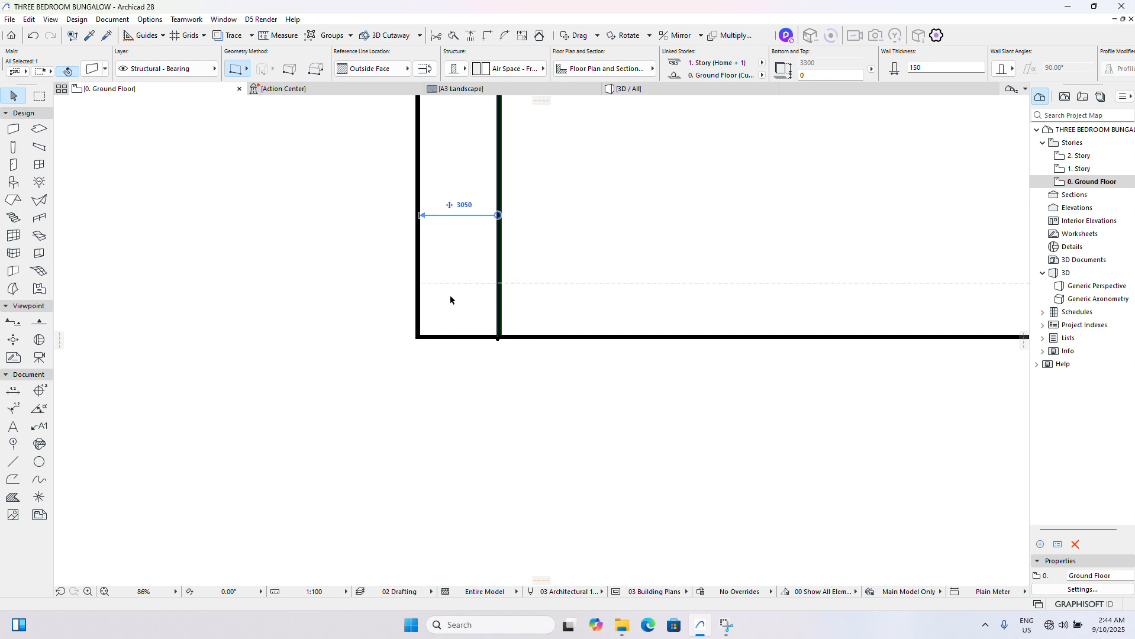
pyautogui.scroll(-3, 428, 326)
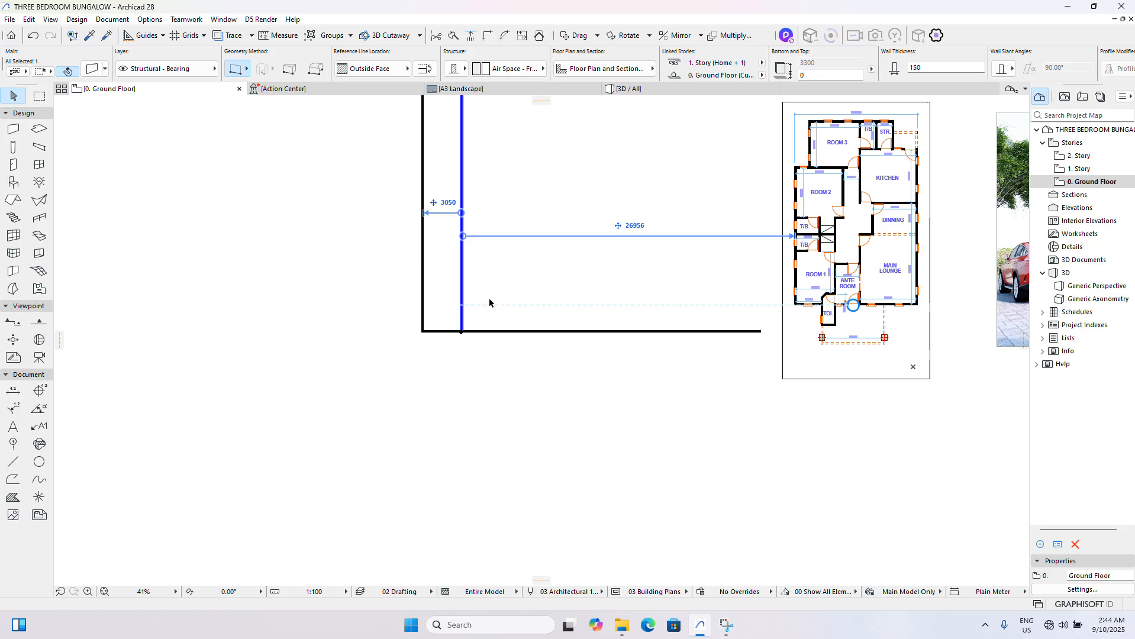
pyautogui.scroll(4, 462, 317)
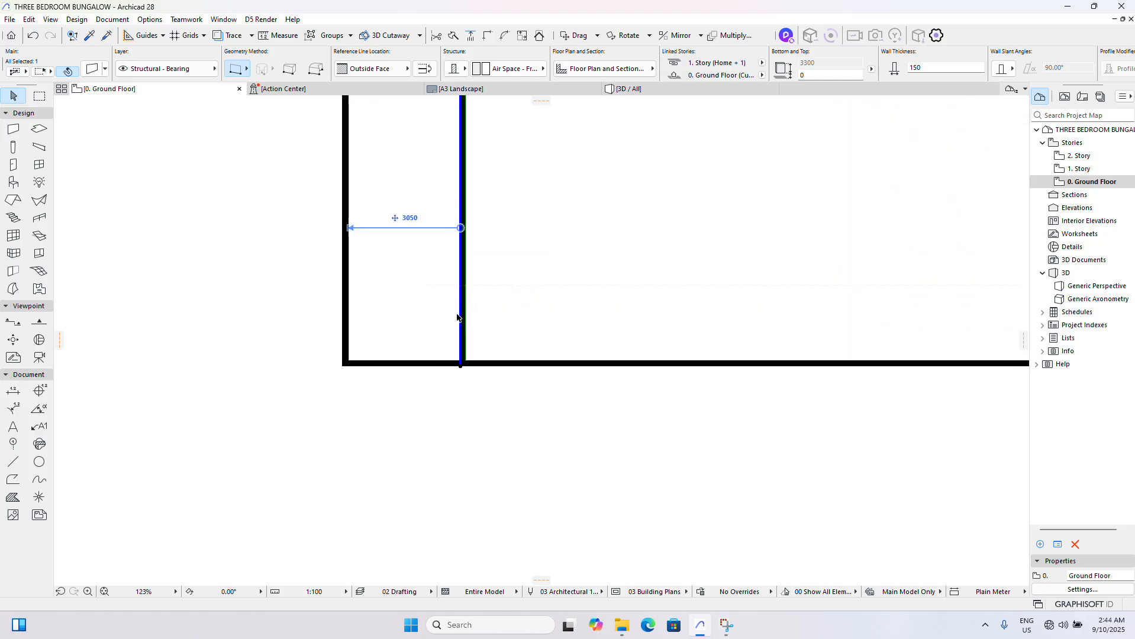
pyautogui.scroll(-2, 452, 321)
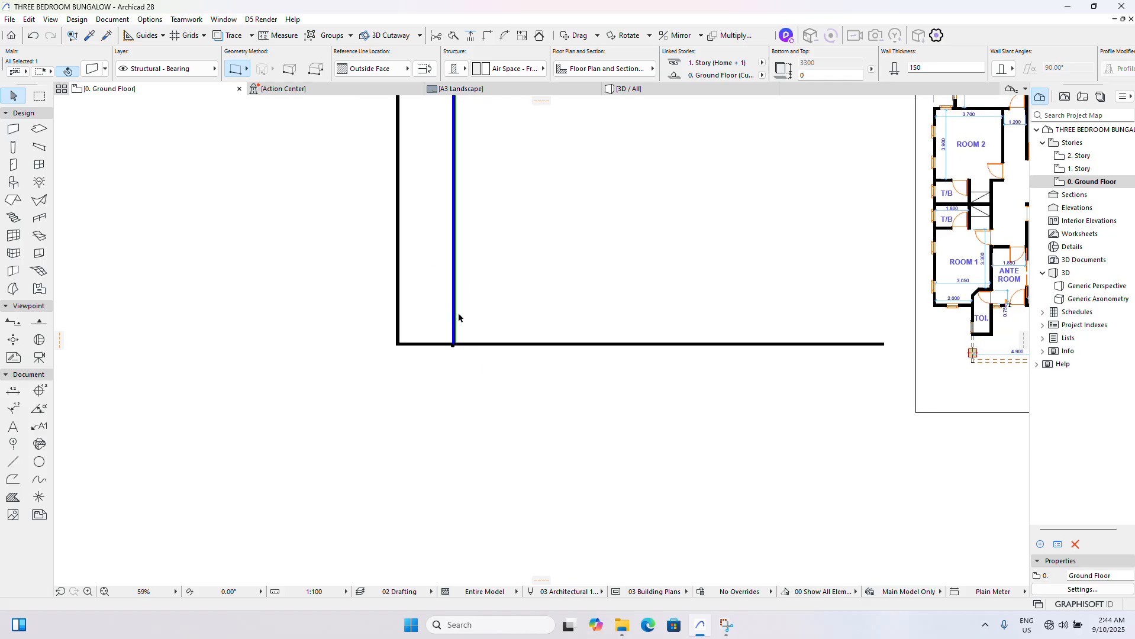
pyautogui.scroll(4, 452, 323)
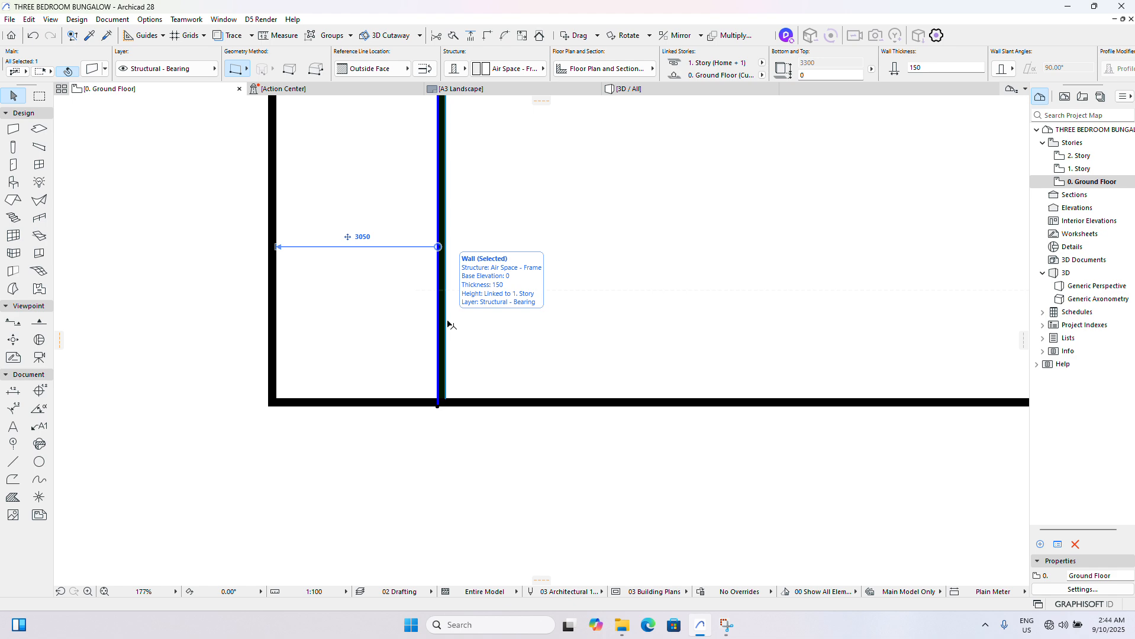
pyautogui.scroll(-8, 444, 329)
pyautogui.scroll(8, 747, 298)
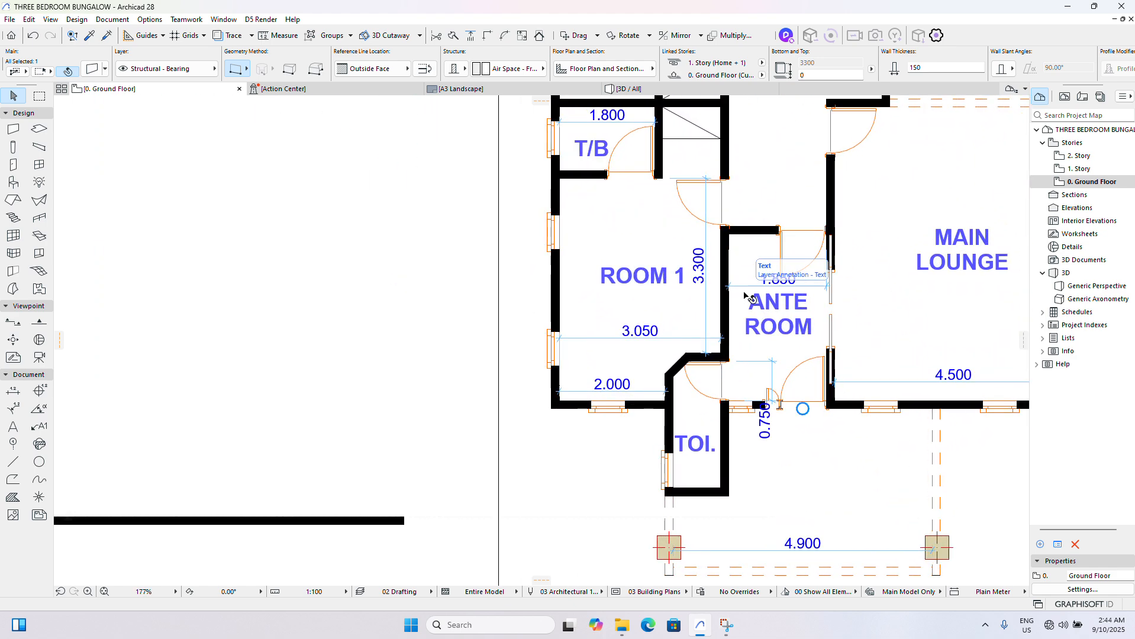
pyautogui.scroll(-4, 793, 279)
pyautogui.scroll(-2, 557, 322)
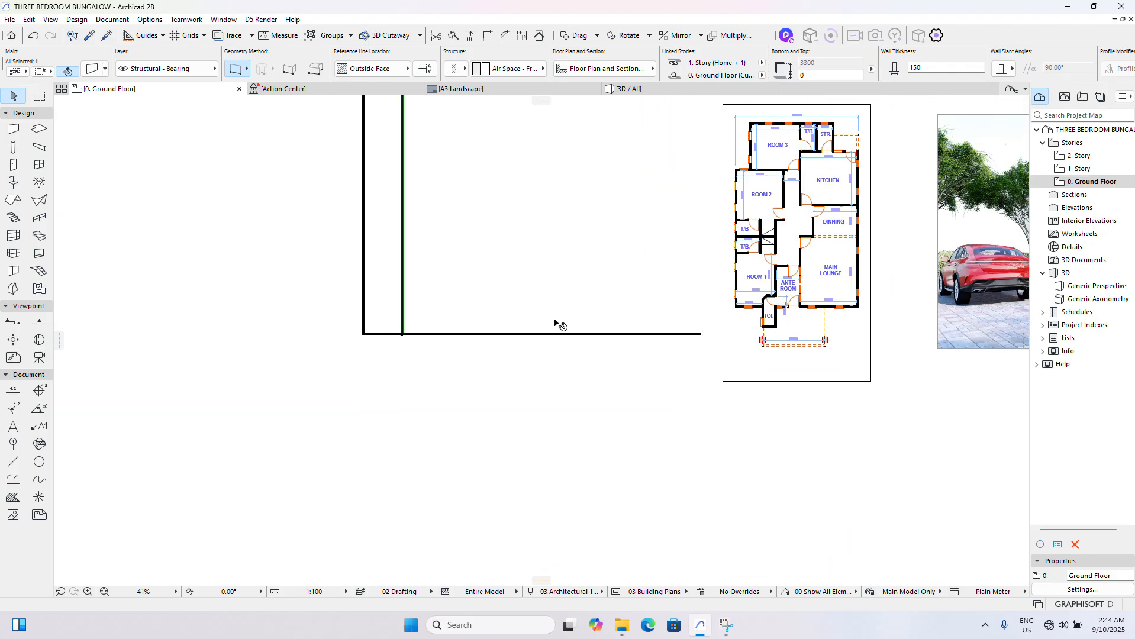
pyautogui.scroll(6, 463, 321)
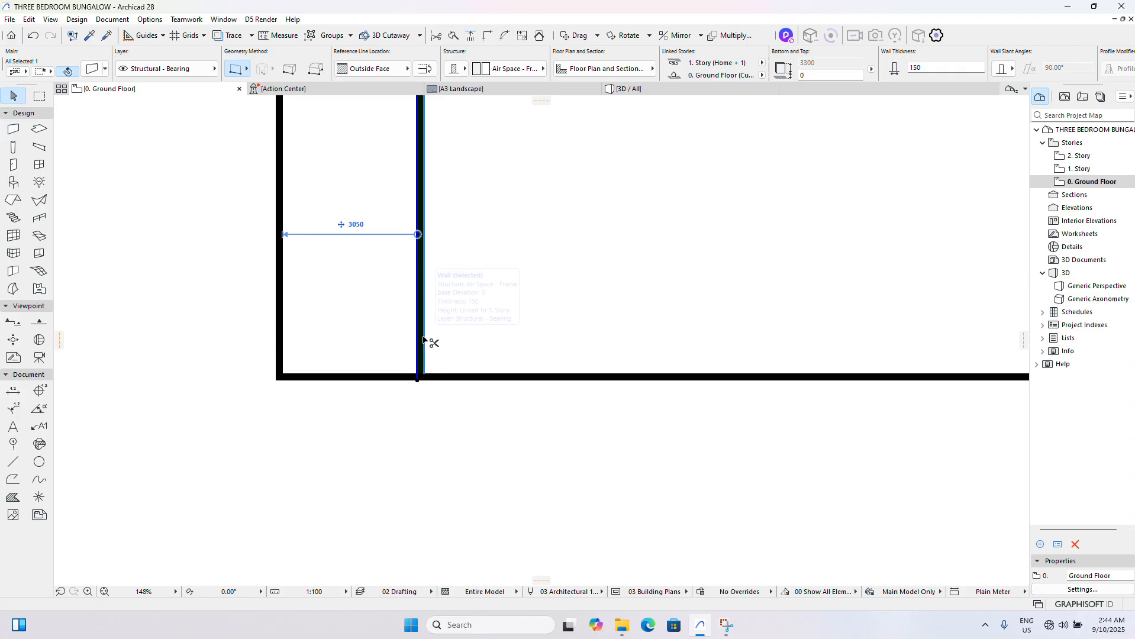
# - Drag a copy of the selected inner wall 2000 mm horizontally to the right, taking its right face as reference
pyautogui.hotkey('ctrl', 'd')
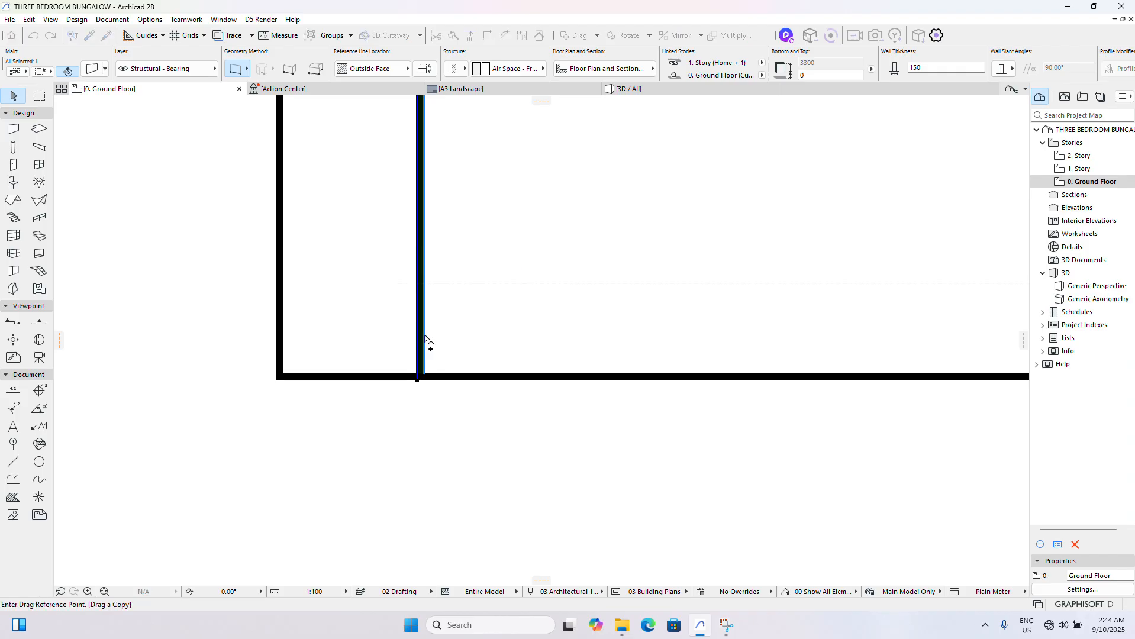
pyautogui.press('Escape')
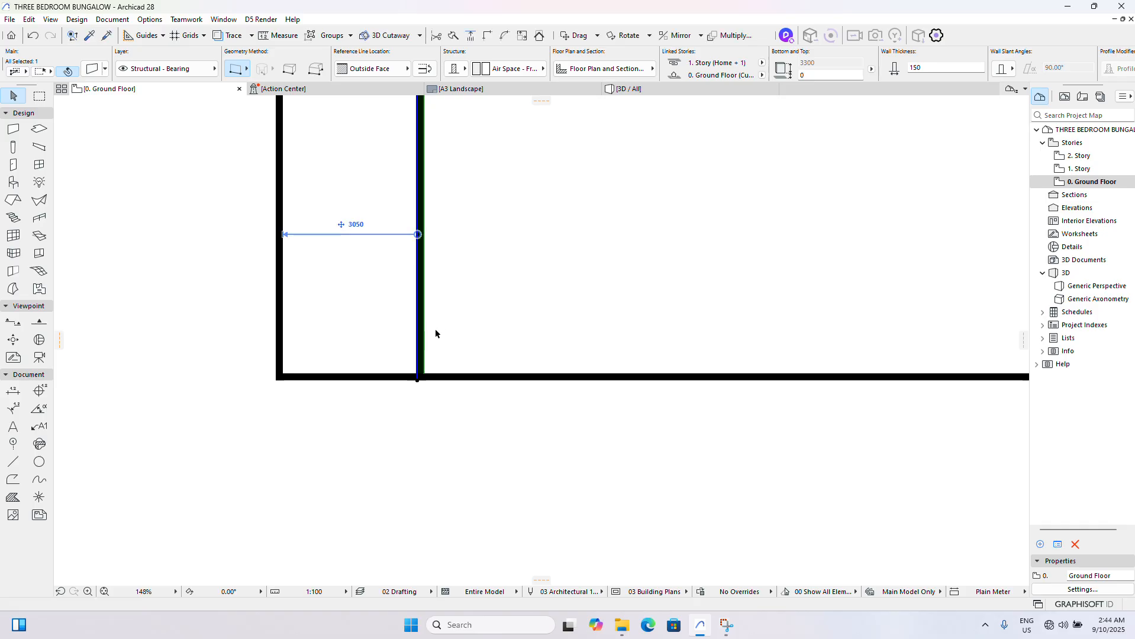
pyautogui.scroll(3, 435, 334)
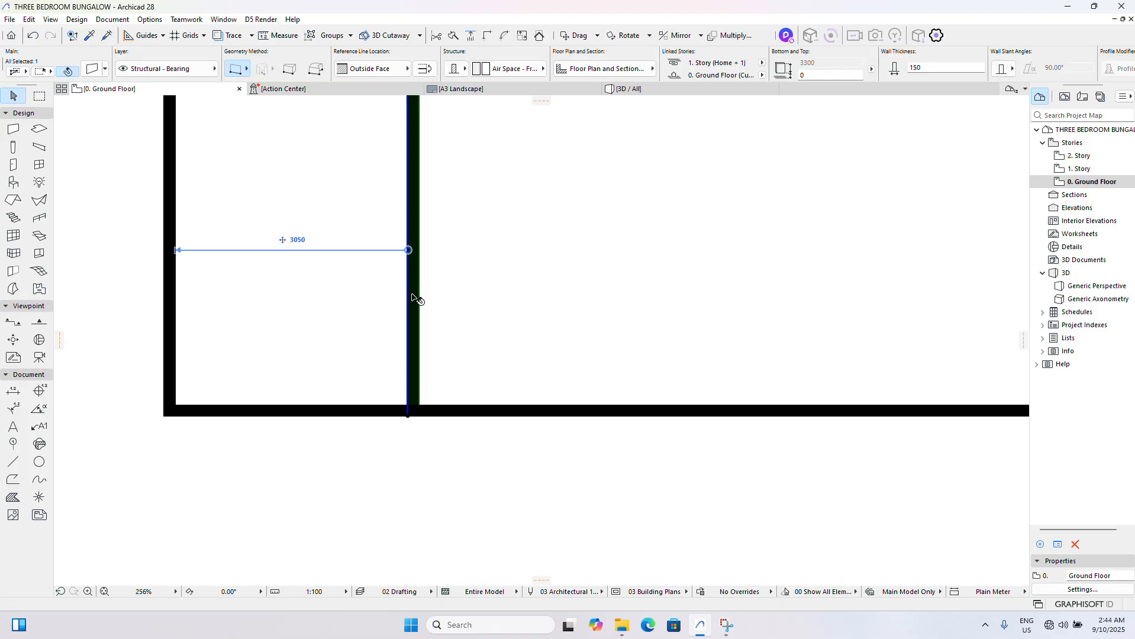
pyautogui.scroll(3, 414, 299)
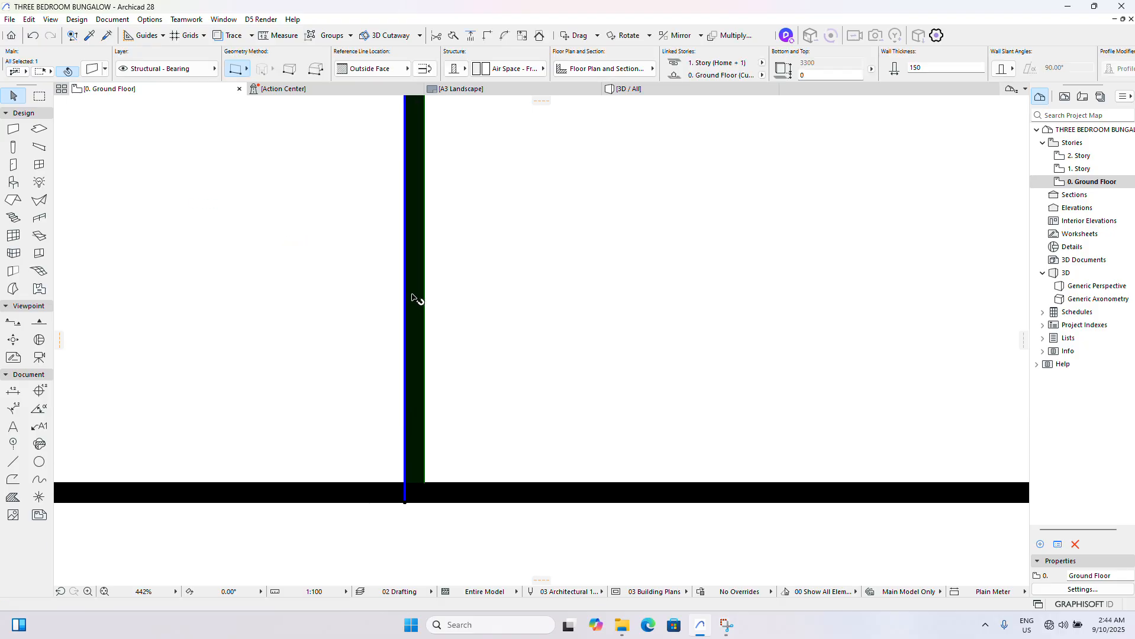
pyautogui.scroll(-5, 413, 298)
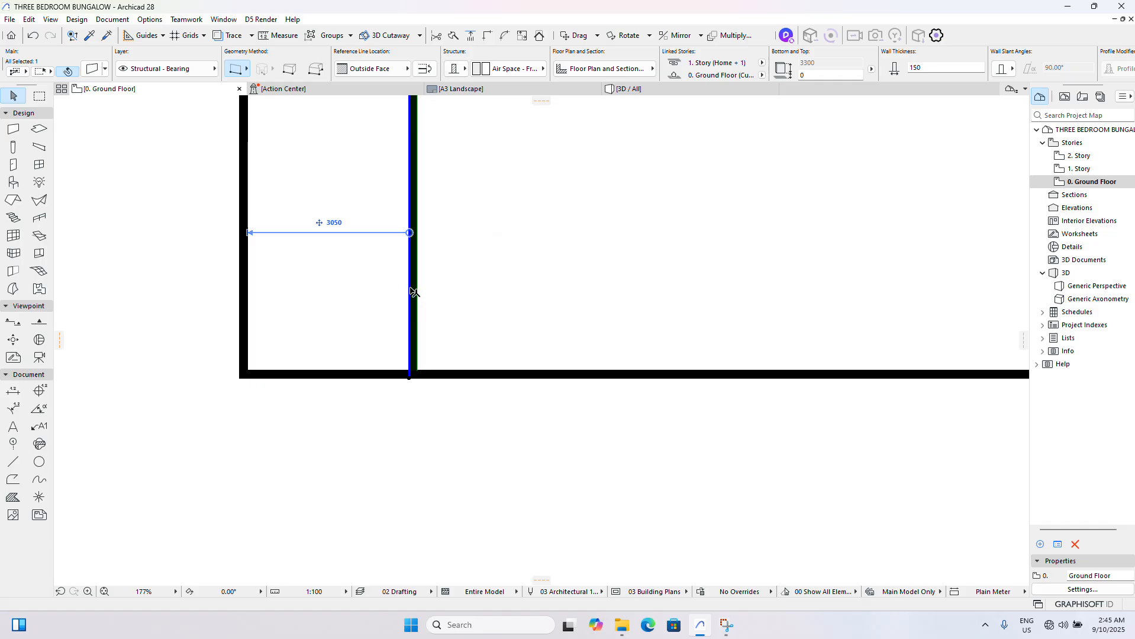
pyautogui.rightClick(458, 267)
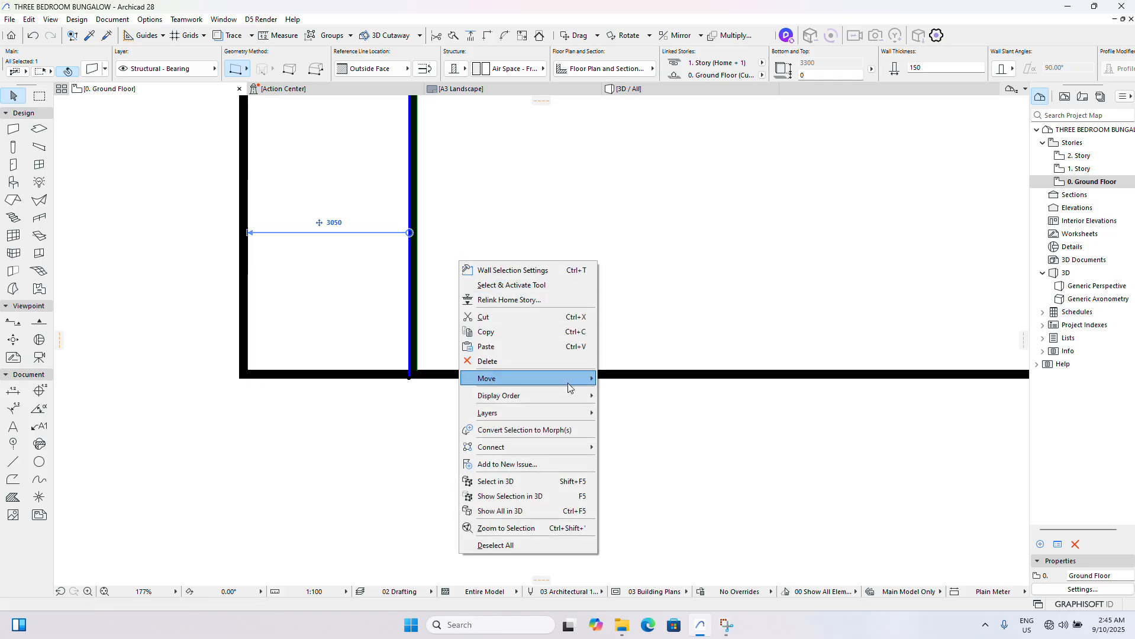
pyautogui.moveTo(521, 378)
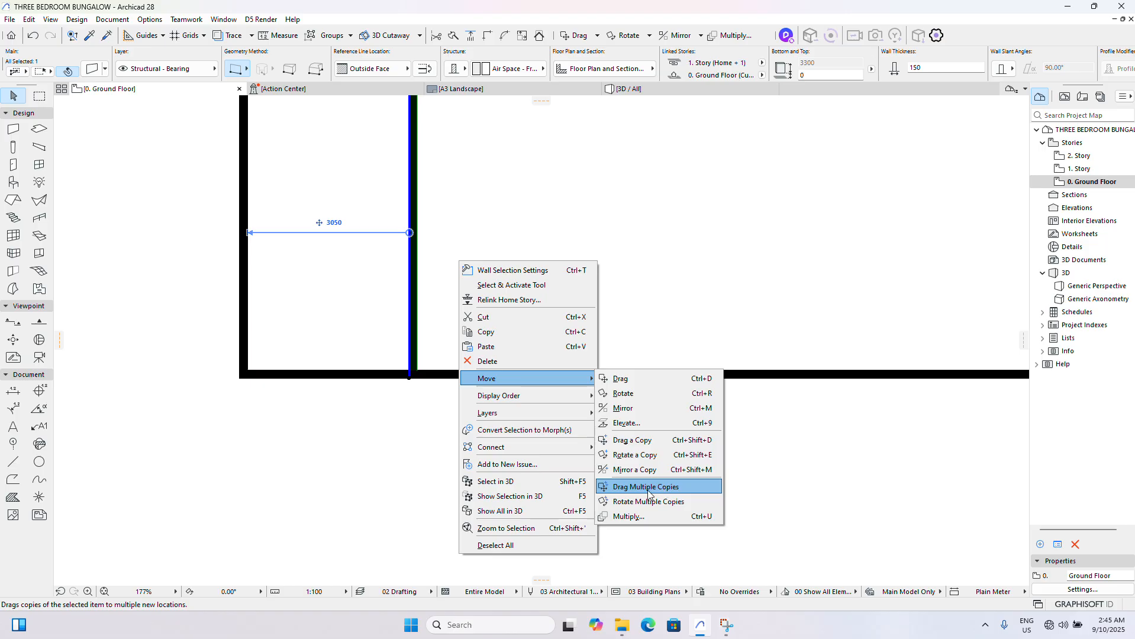
pyautogui.click(631, 440)
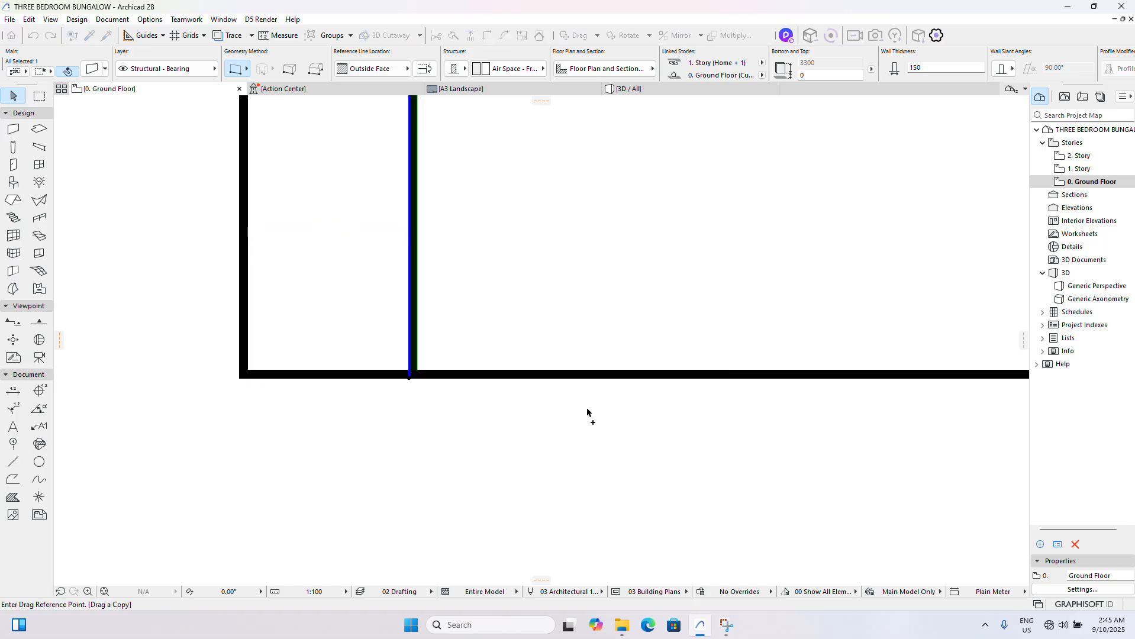
pyautogui.click(417, 299)
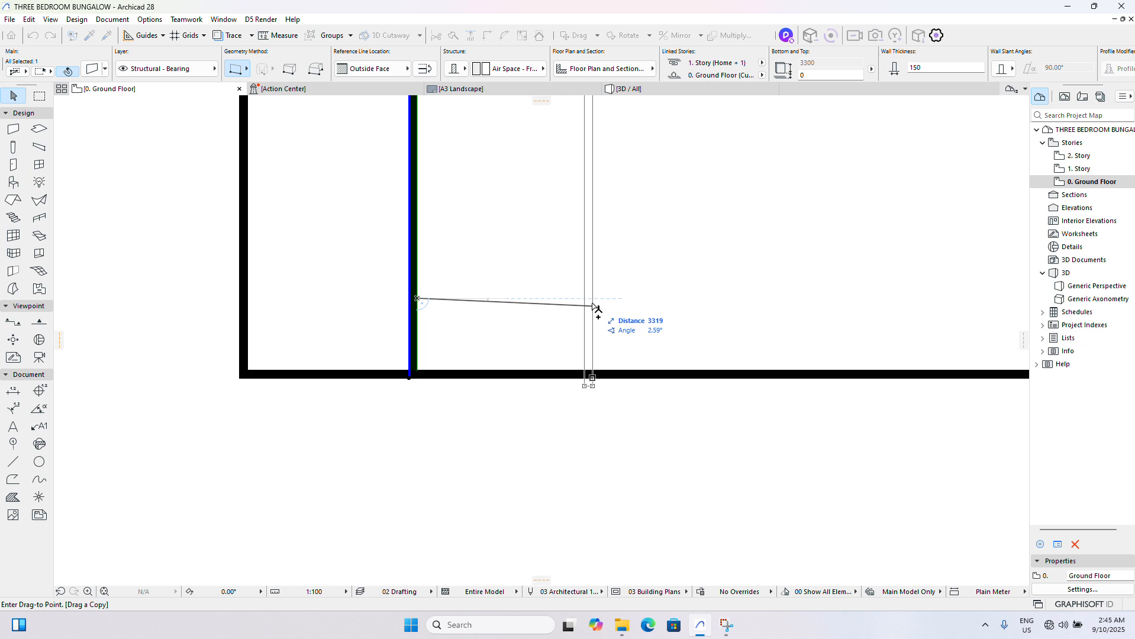
pyautogui.press('Tab')
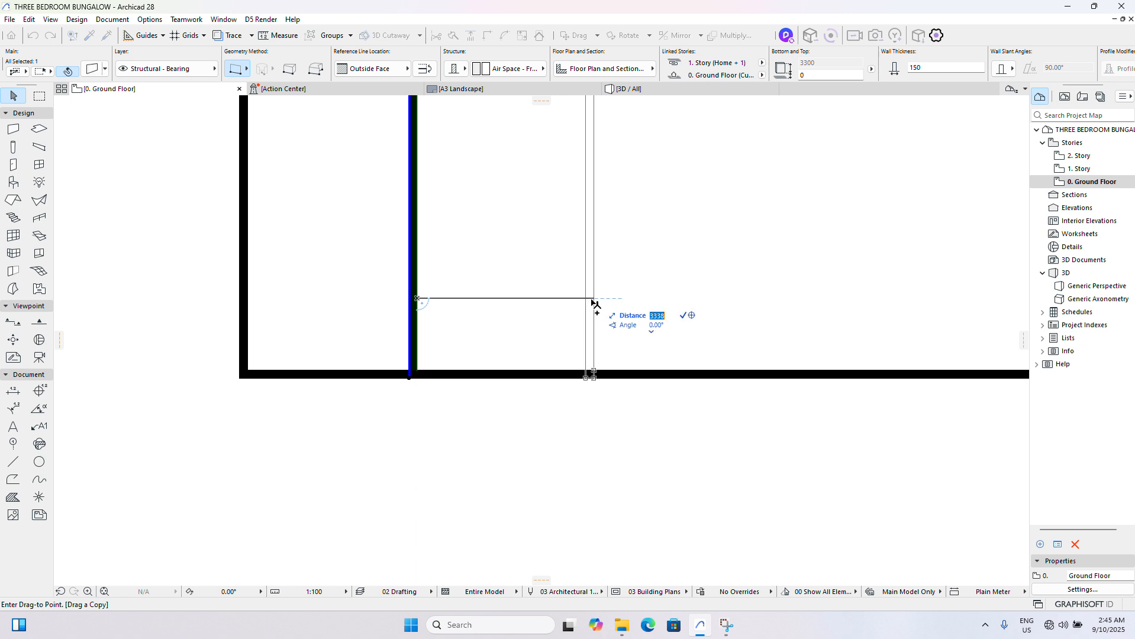
pyautogui.write('2000')
pyautogui.press('Return')
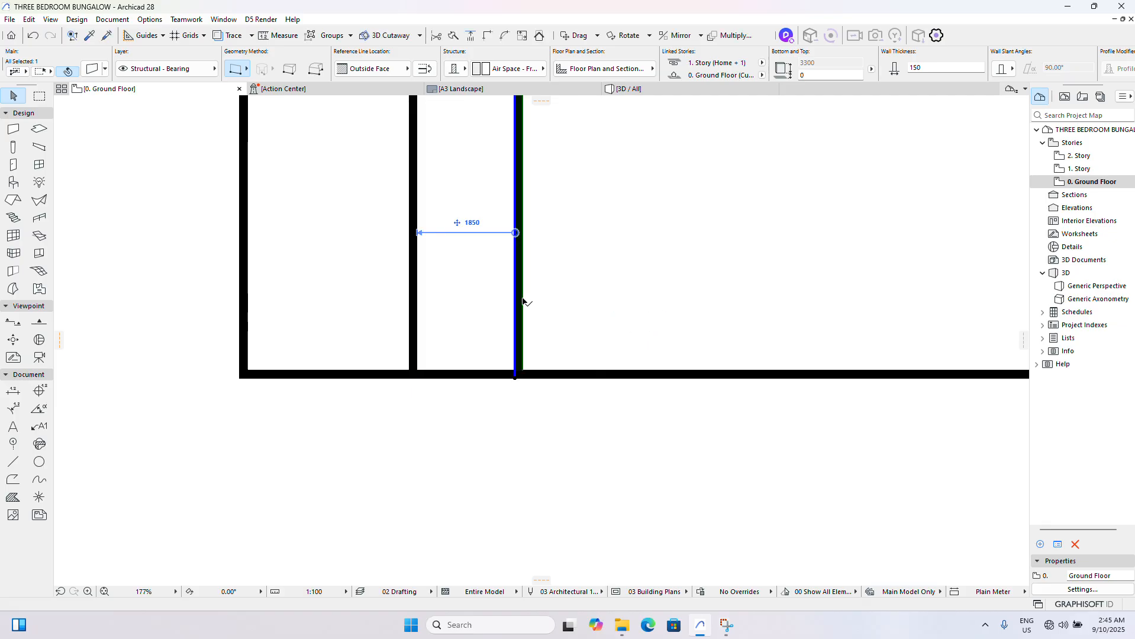
# - Check the new ante room spacing against the reference plan and read the main lounge's clear width
pyautogui.scroll(3, 493, 224)
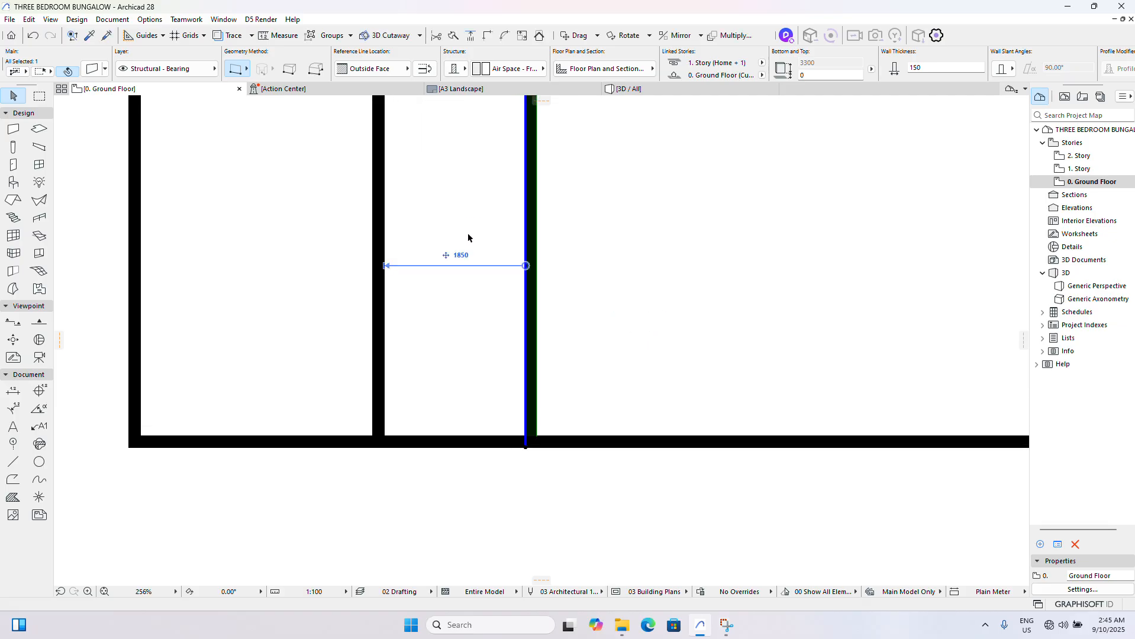
pyautogui.scroll(-11, 444, 268)
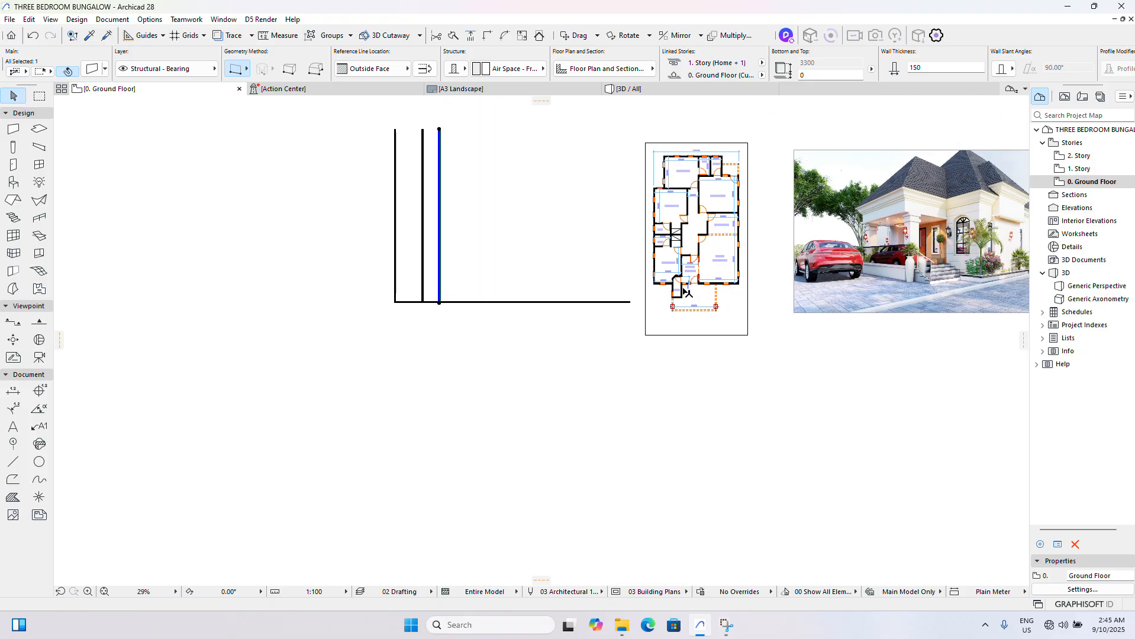
pyautogui.scroll(8, 707, 289)
pyautogui.scroll(1, 731, 255)
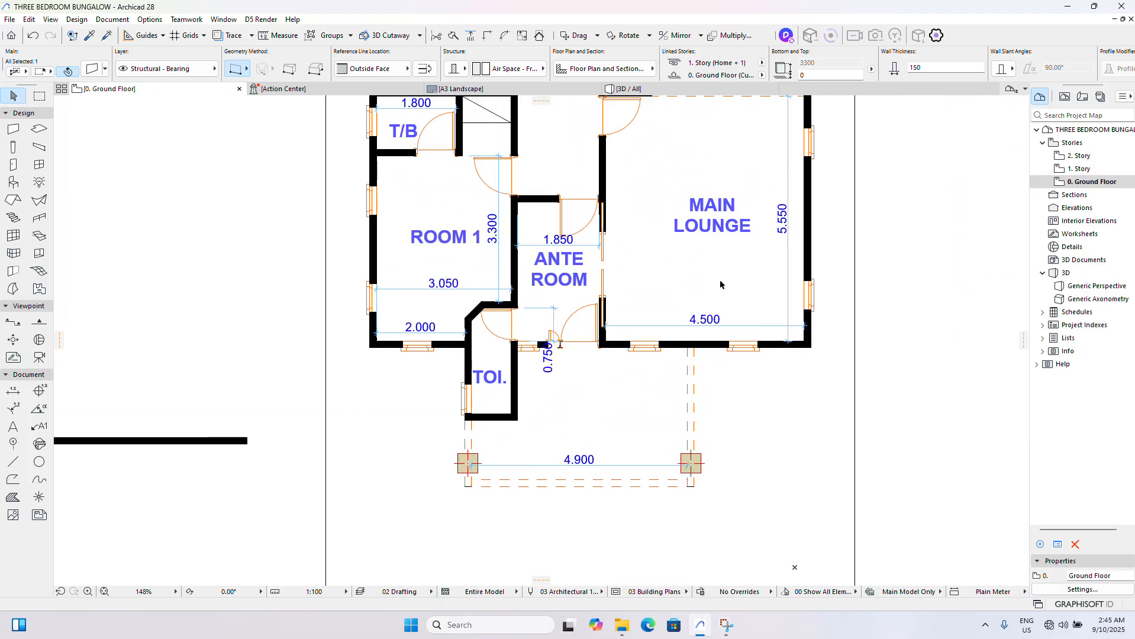
pyautogui.scroll(-6, 720, 284)
pyautogui.scroll(6, 714, 302)
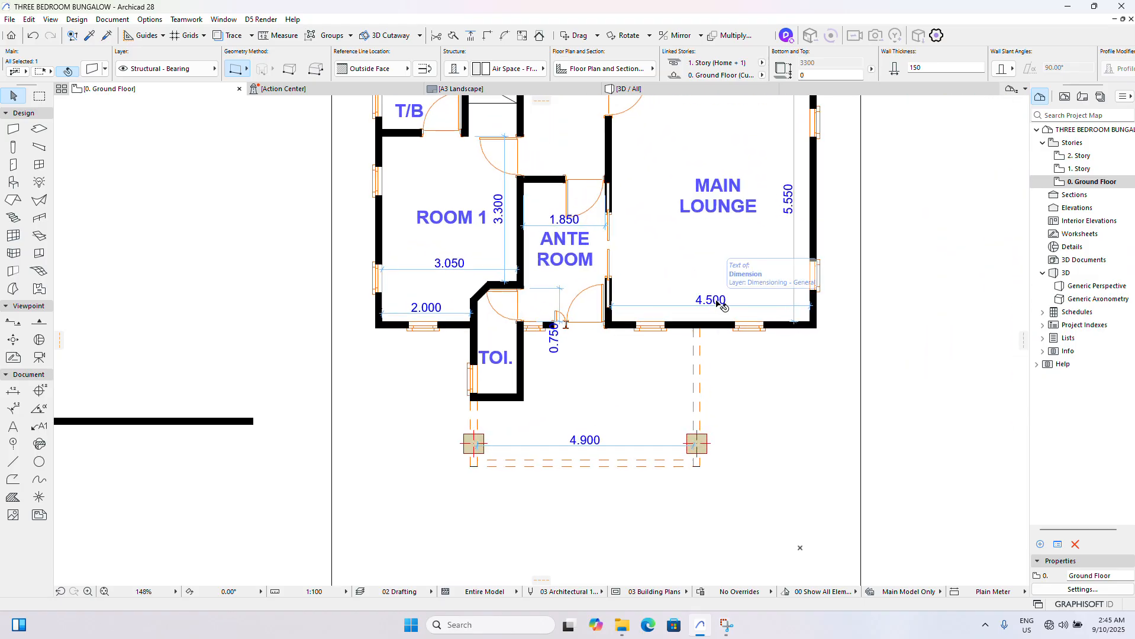
pyautogui.scroll(-10, 722, 305)
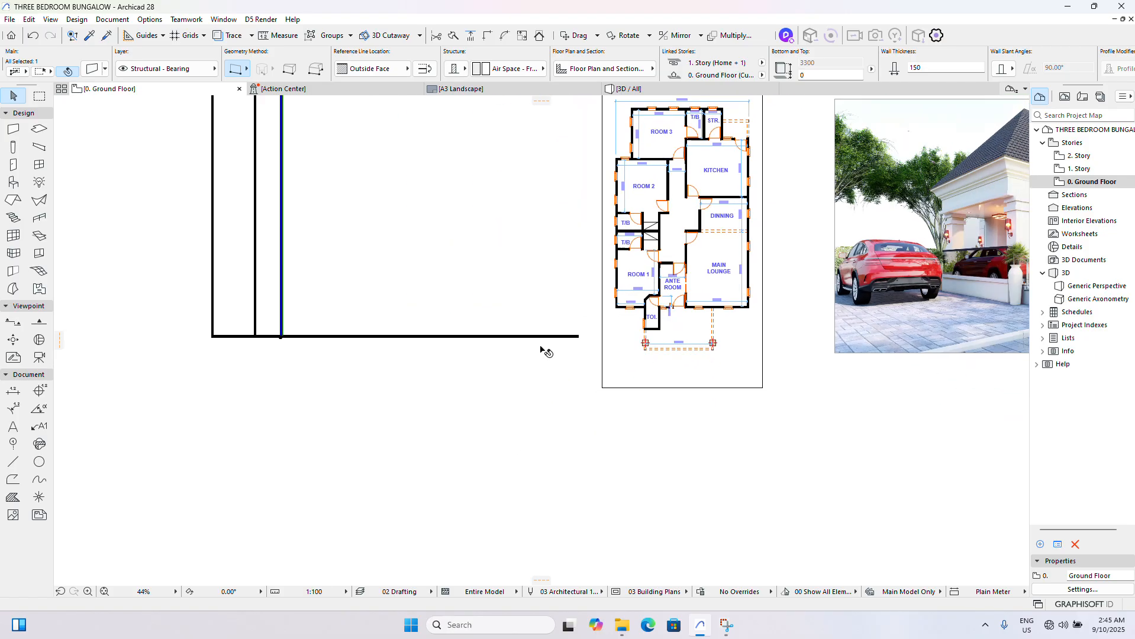
pyautogui.scroll(7, 336, 349)
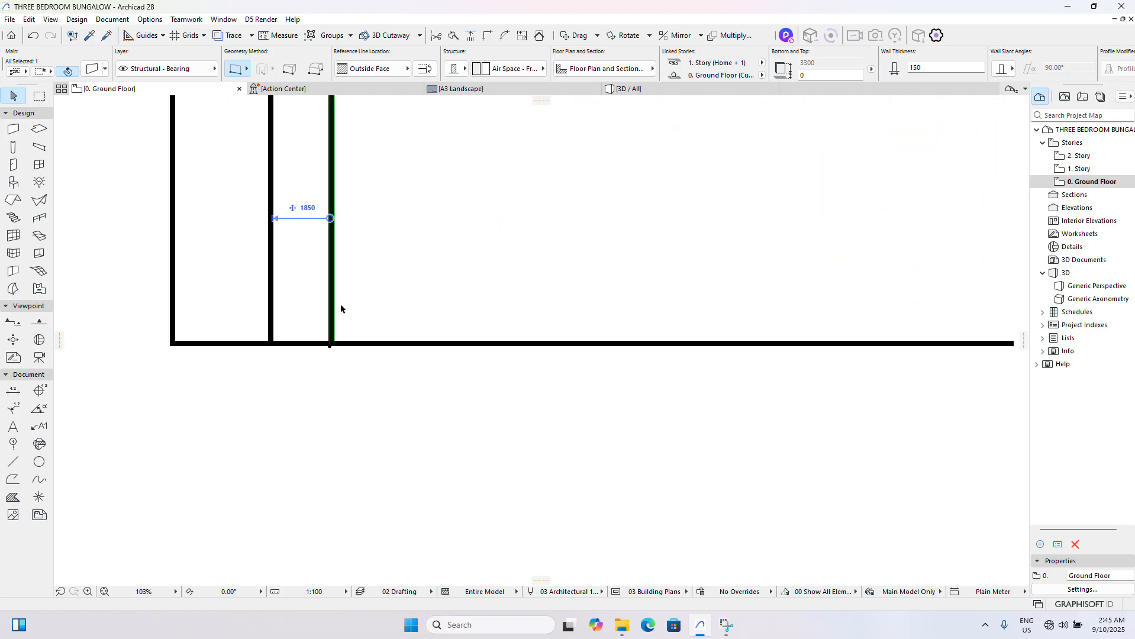
# - Drag a copy of the ante room's right wall 4650 mm horizontally to the right for the main lounge's outer wall
pyautogui.hotkey('ctrl', 'd')
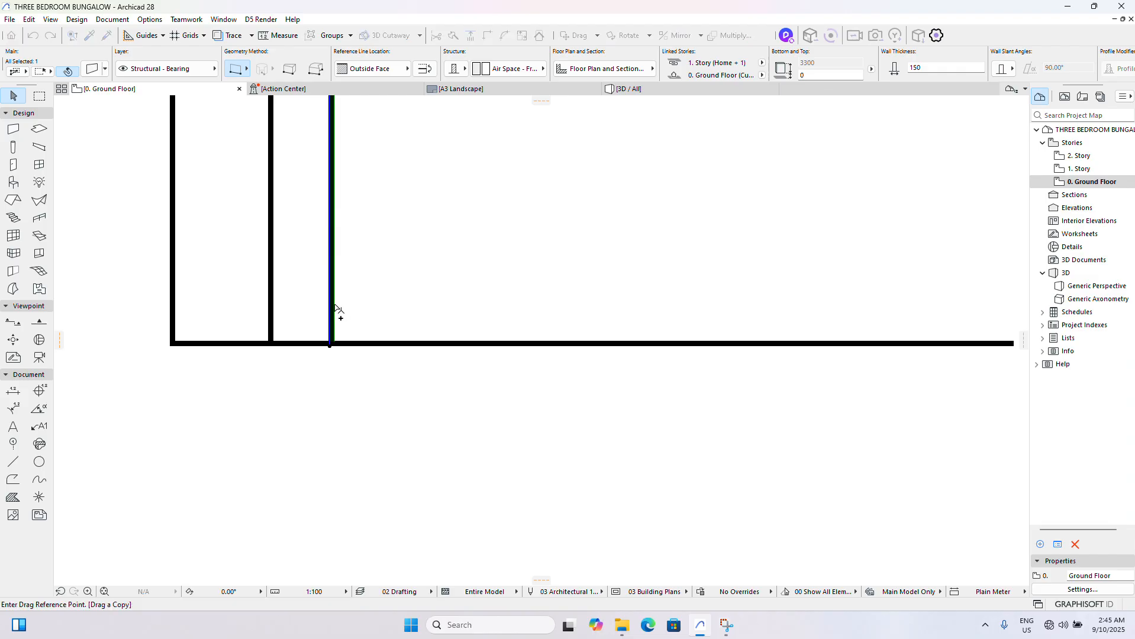
pyautogui.click(330, 303)
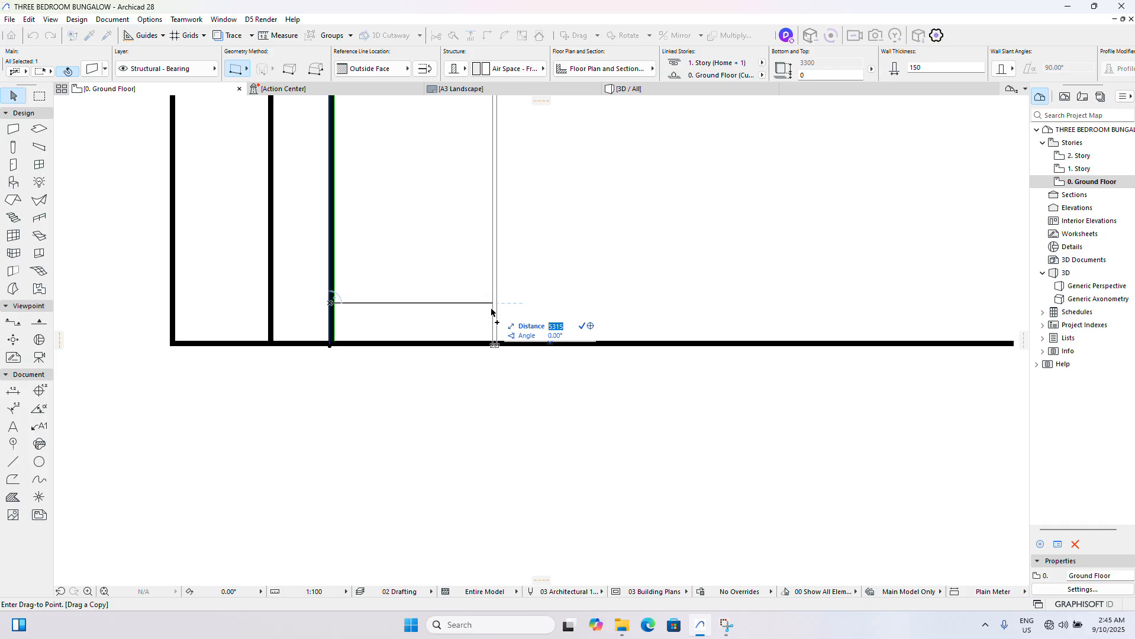
pyautogui.write('4650')
pyautogui.press('Return')
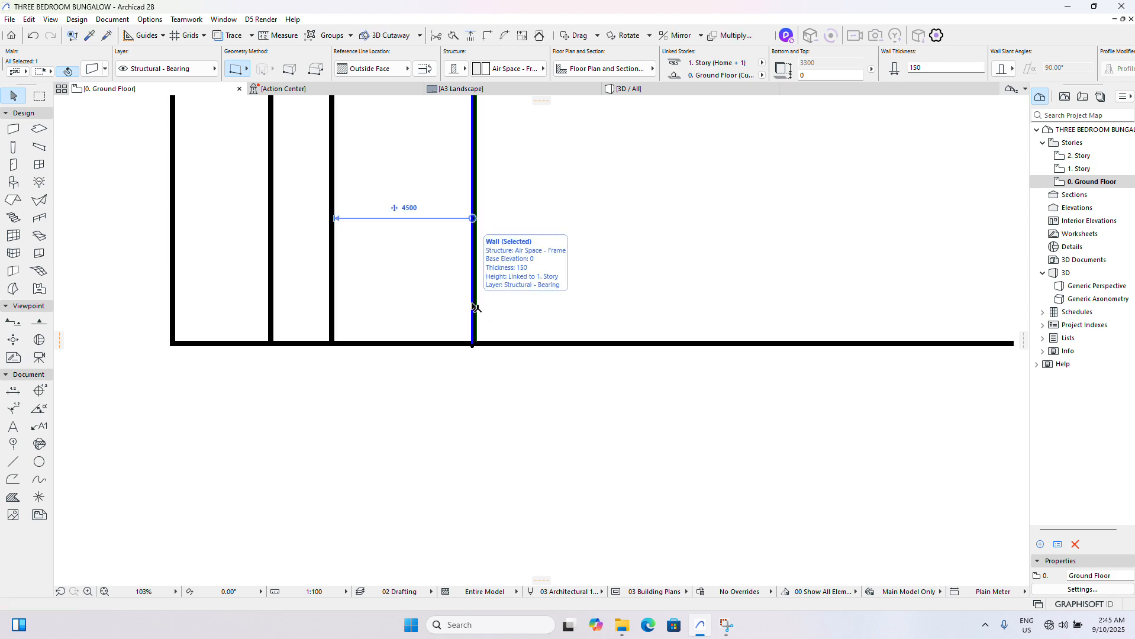
# - Trim the excess length of the bottom horizontal wall beyond the main lounge's outer wall and clear the selection
pyautogui.scroll(-1, 514, 314)
pyautogui.scroll(-2, 446, 315)
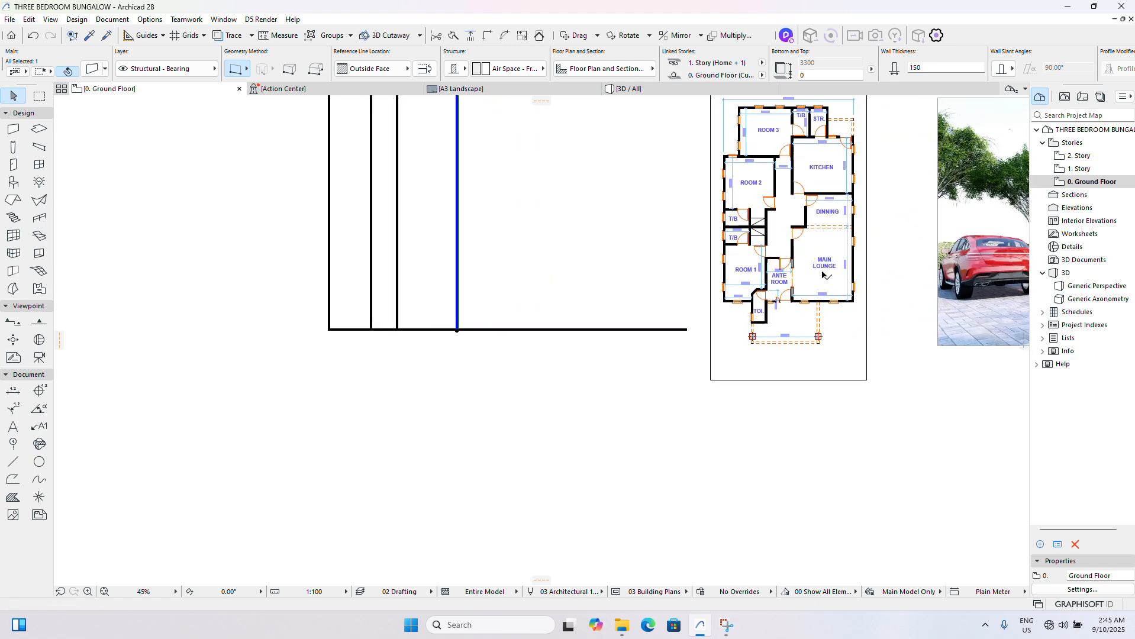
pyautogui.scroll(3, 861, 287)
pyautogui.scroll(-1, 852, 288)
pyautogui.scroll(-3, 852, 288)
pyautogui.scroll(5, 548, 335)
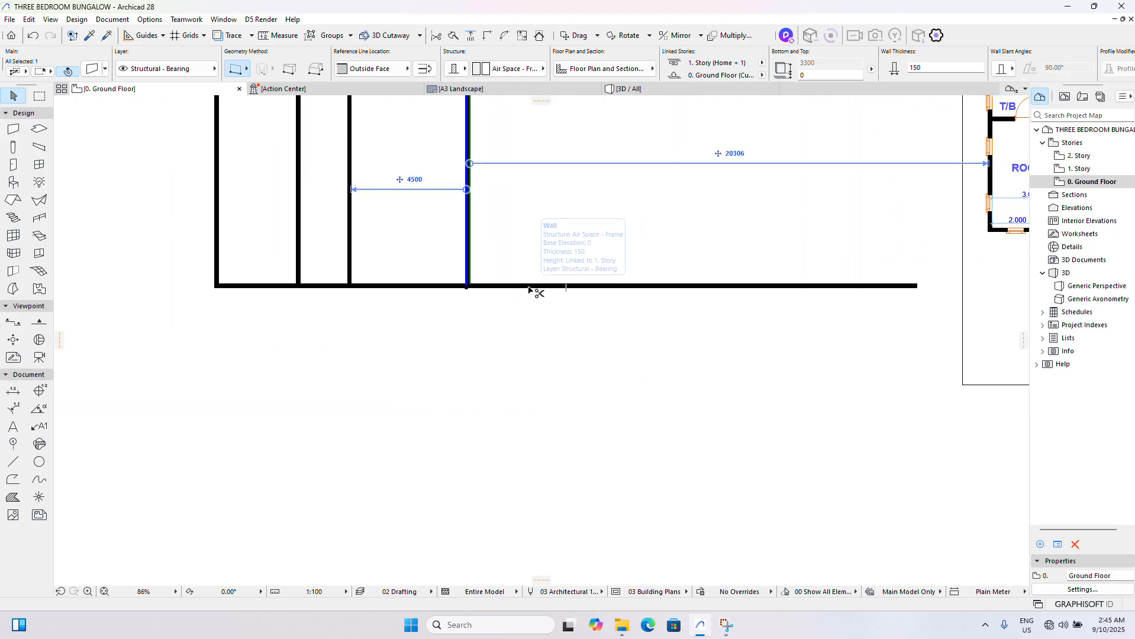
pyautogui.keyDown('ctrl'); pyautogui.click(527, 287); pyautogui.keyUp('ctrl')
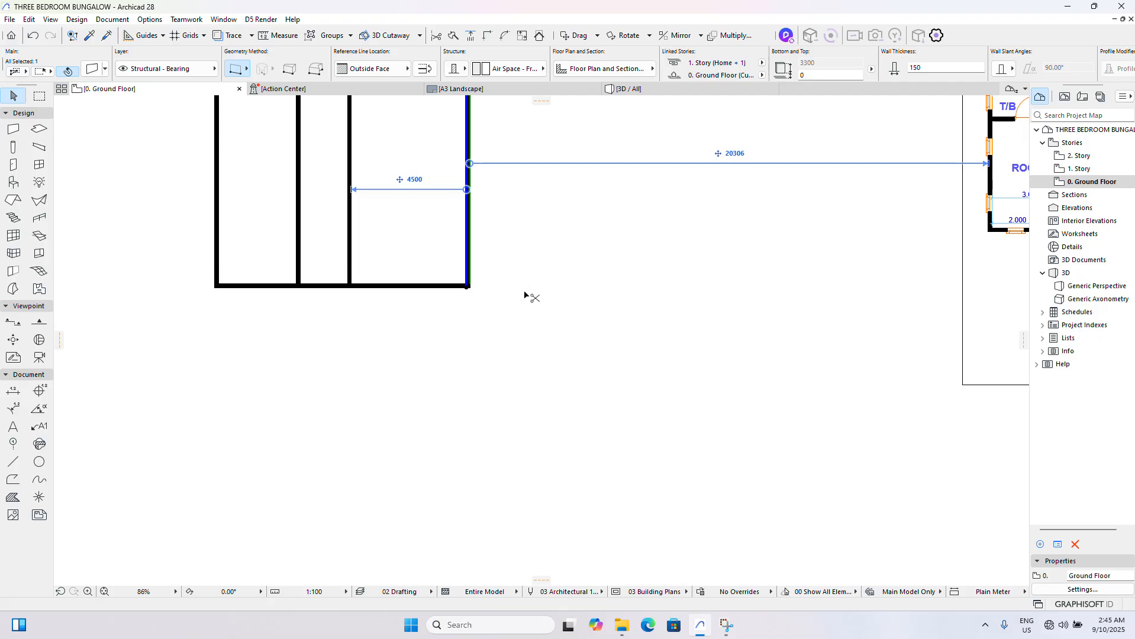
pyautogui.click(552, 336)
# - Dimension Room 1's full depth along its outer wall on the reference plan, from the front wall to the toilet/bath partition
pyautogui.scroll(-6, 531, 331)
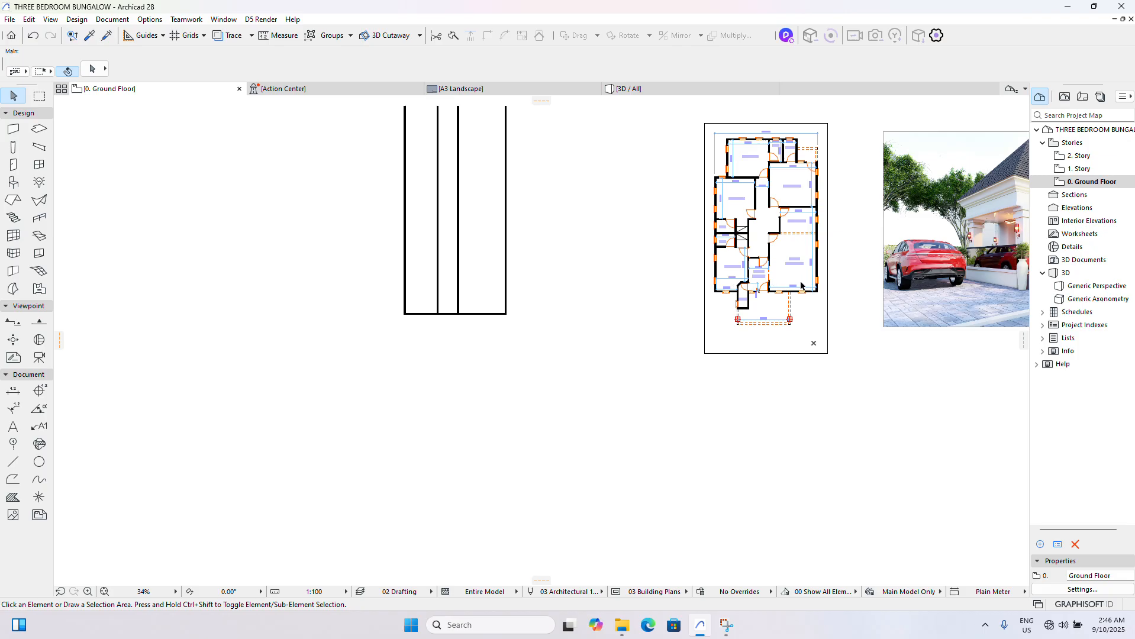
pyautogui.scroll(7, 834, 260)
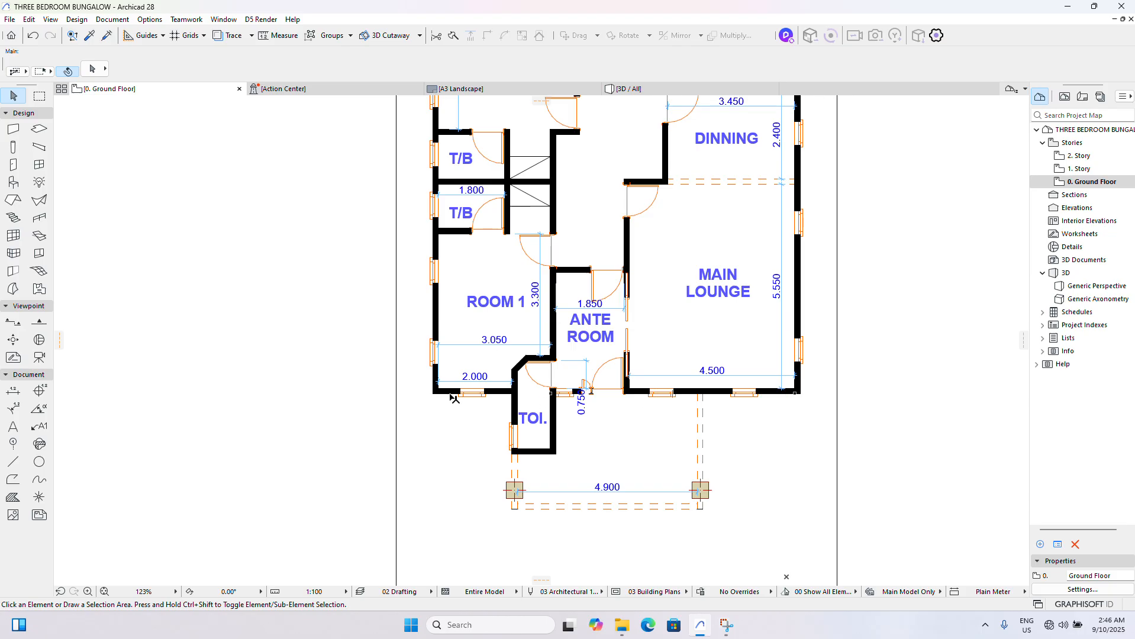
pyautogui.click(13, 391)
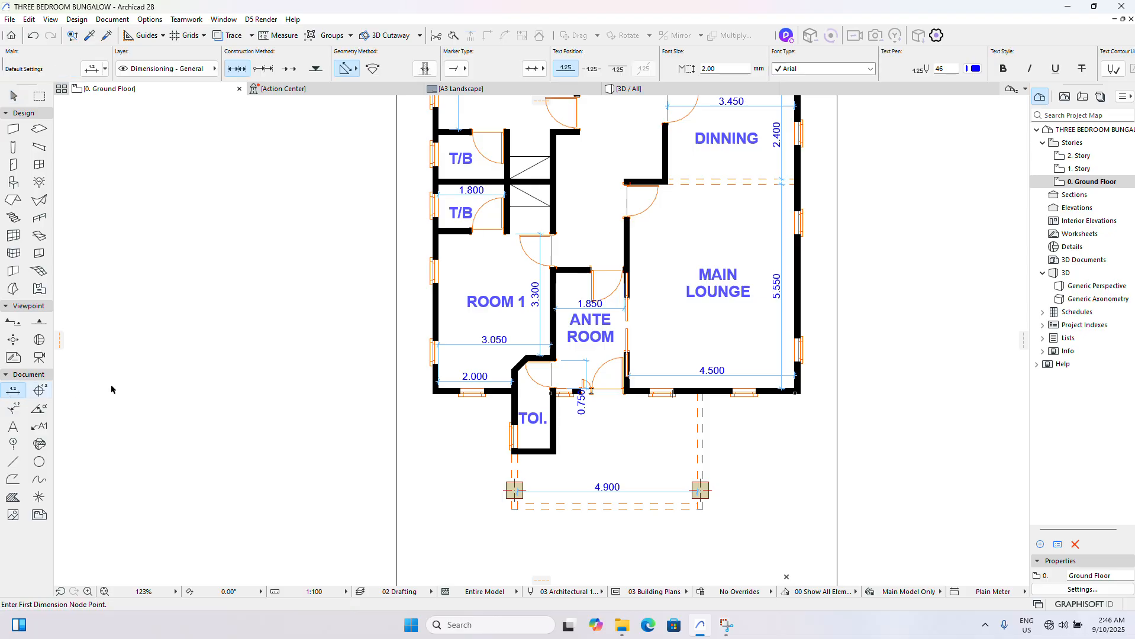
pyautogui.scroll(4, 417, 369)
pyautogui.click(453, 396)
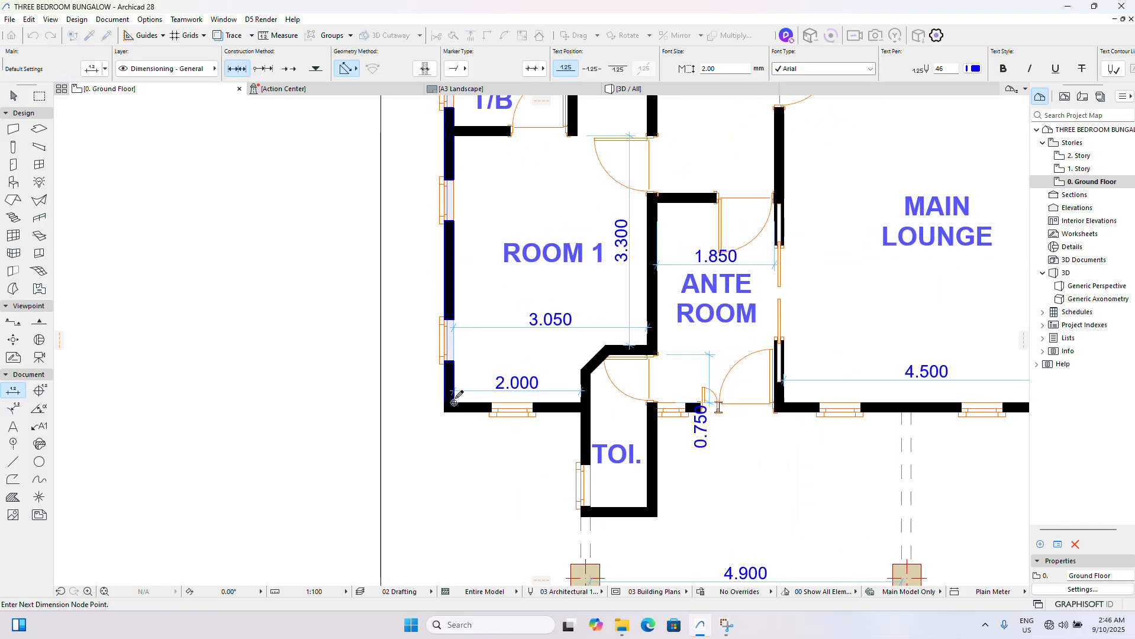
pyautogui.scroll(-2, 454, 332)
pyautogui.click(454, 252)
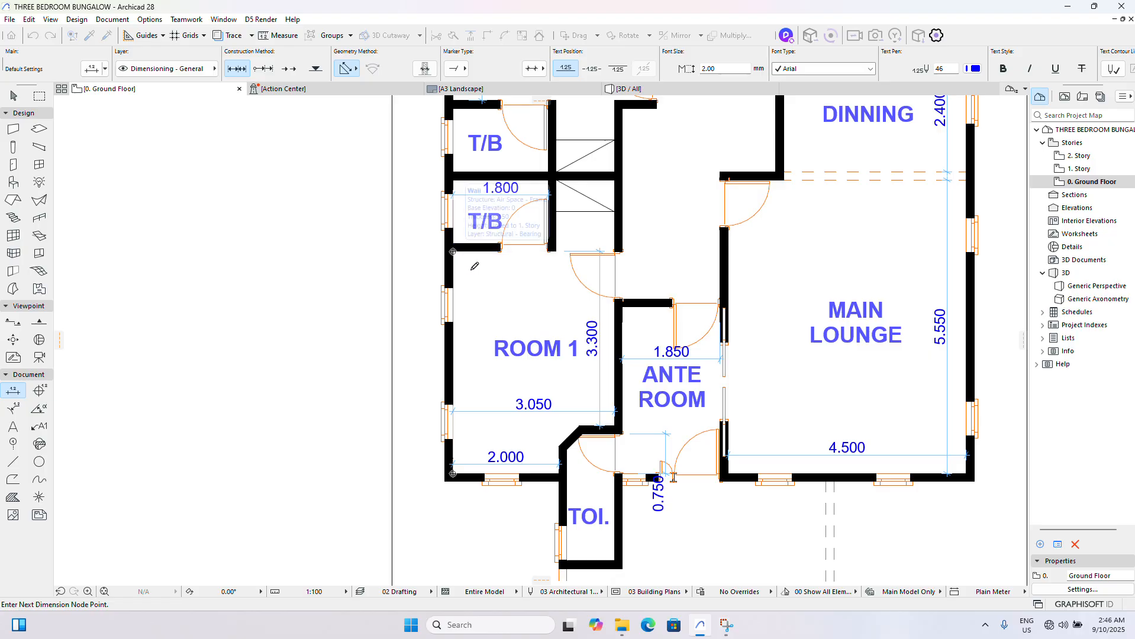
pyautogui.doubleClick(467, 302)
pyautogui.click(473, 294)
pyautogui.scroll(-1, 507, 325)
pyautogui.scroll(-6, 507, 325)
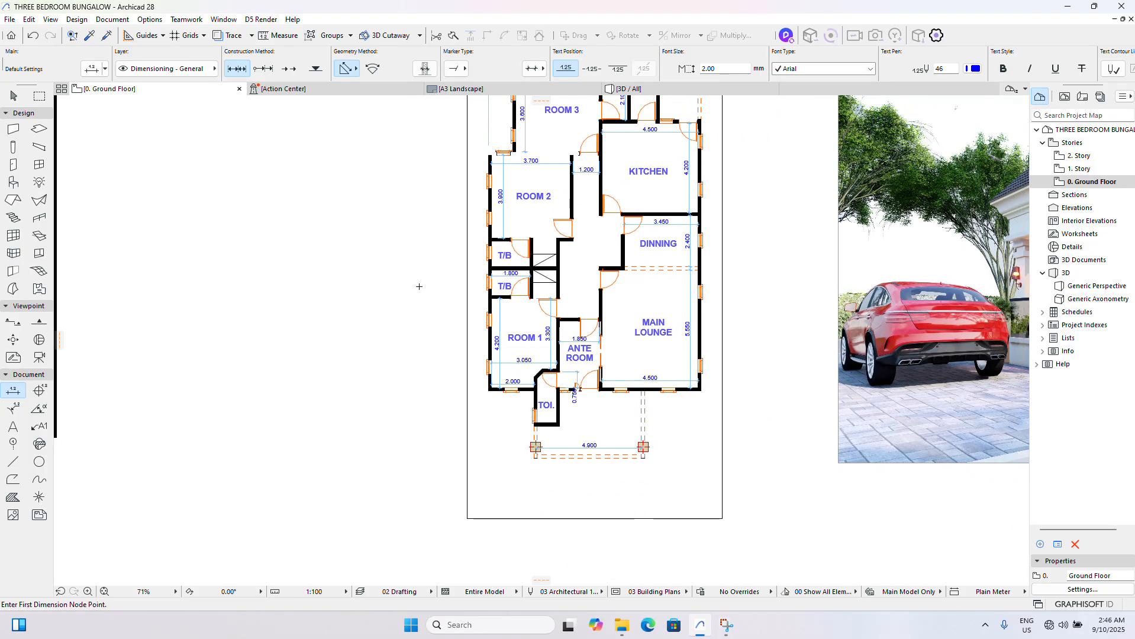
pyautogui.click(14, 97)
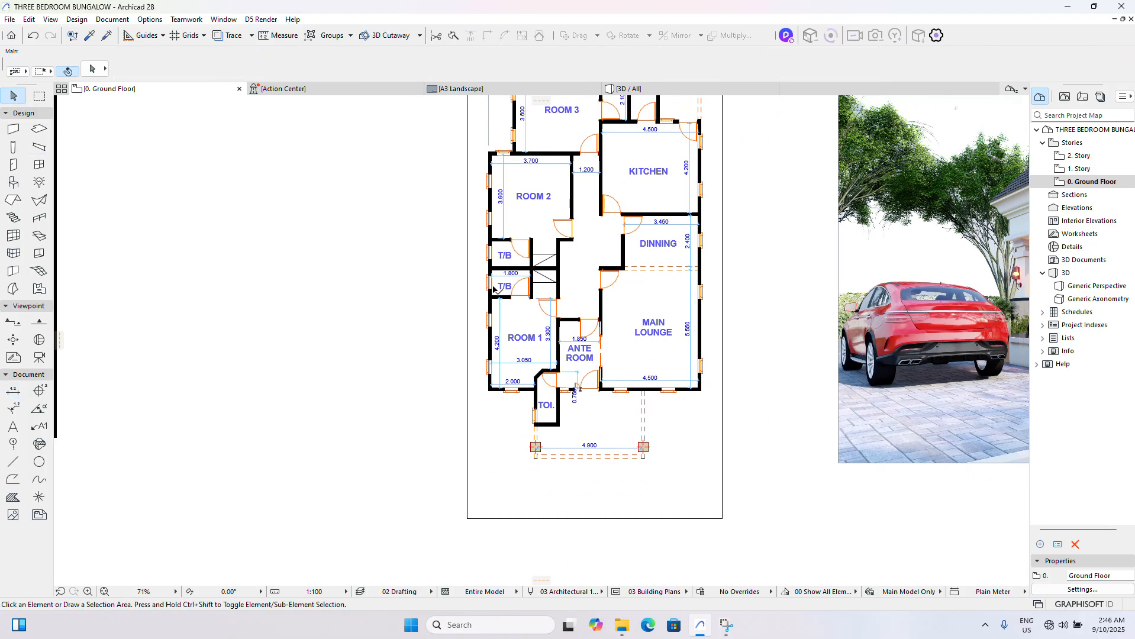
# - Dimension the clear depth of the T/B next to Room 1 along its outer wall on the reference plan
pyautogui.scroll(-3, 500, 278)
pyautogui.scroll(3, 513, 317)
pyautogui.moveTo(515, 313); pyautogui.dragTo(572, 325, button='middle')
pyautogui.scroll(-3, 572, 325)
pyautogui.scroll(3, 229, 332)
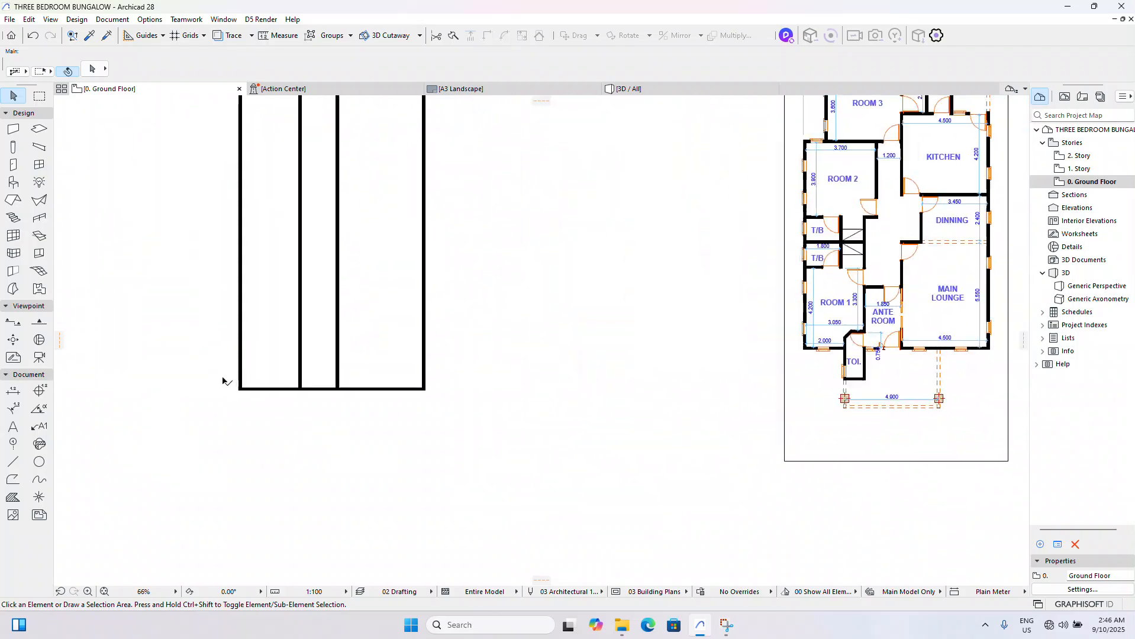
pyautogui.scroll(2, 225, 379)
pyautogui.scroll(-4, 303, 378)
pyautogui.scroll(5, 744, 272)
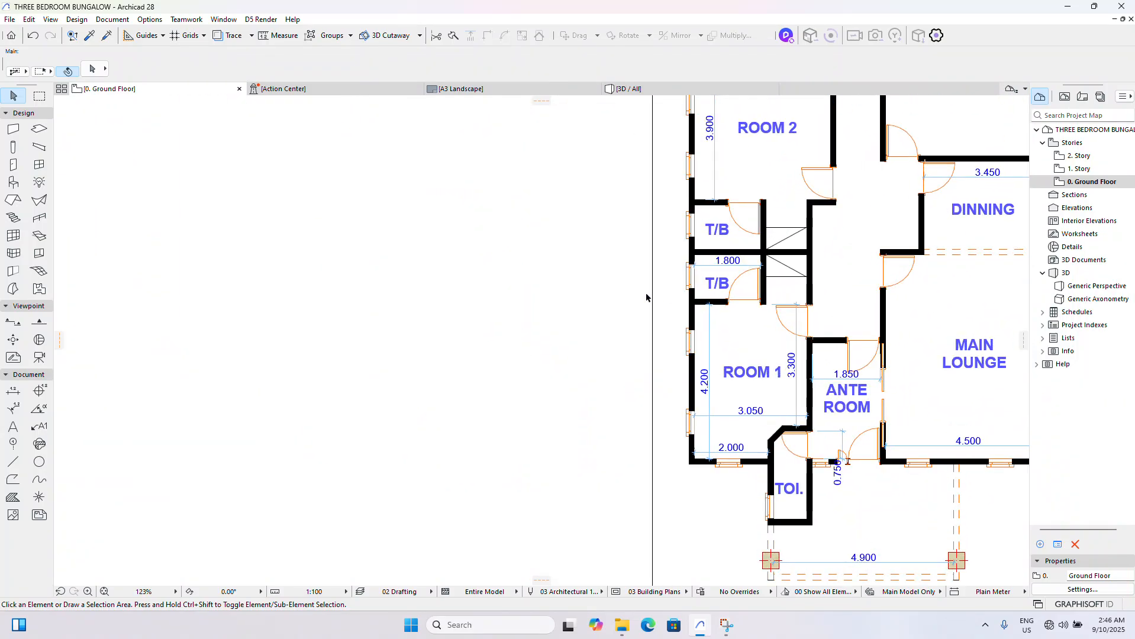
pyautogui.click(12, 389)
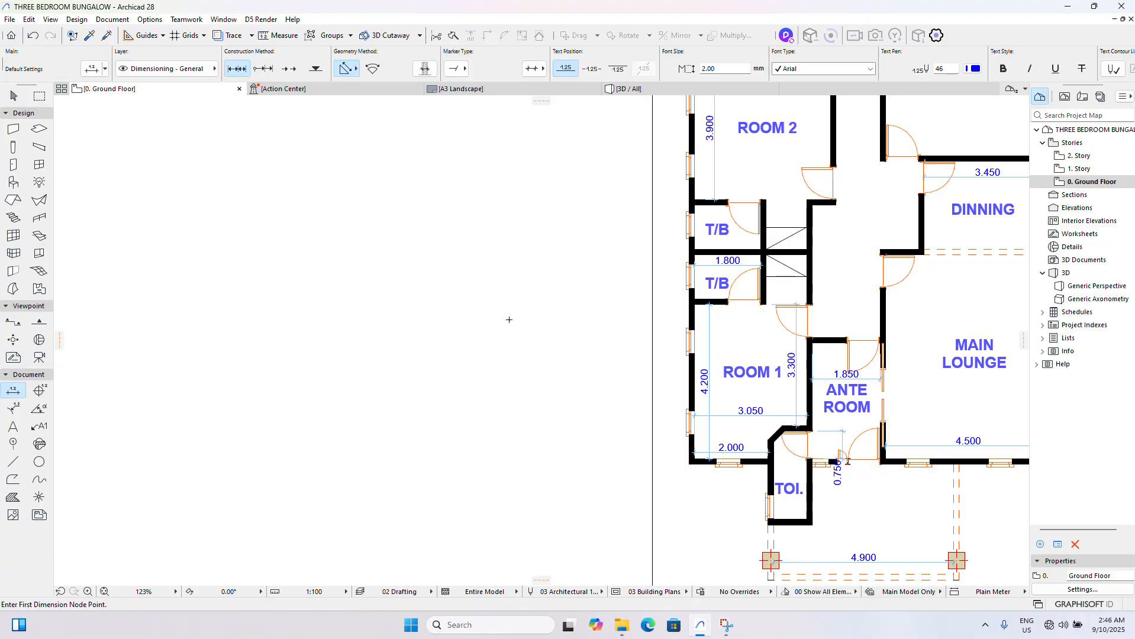
pyautogui.scroll(5, 648, 311)
pyautogui.click(636, 315)
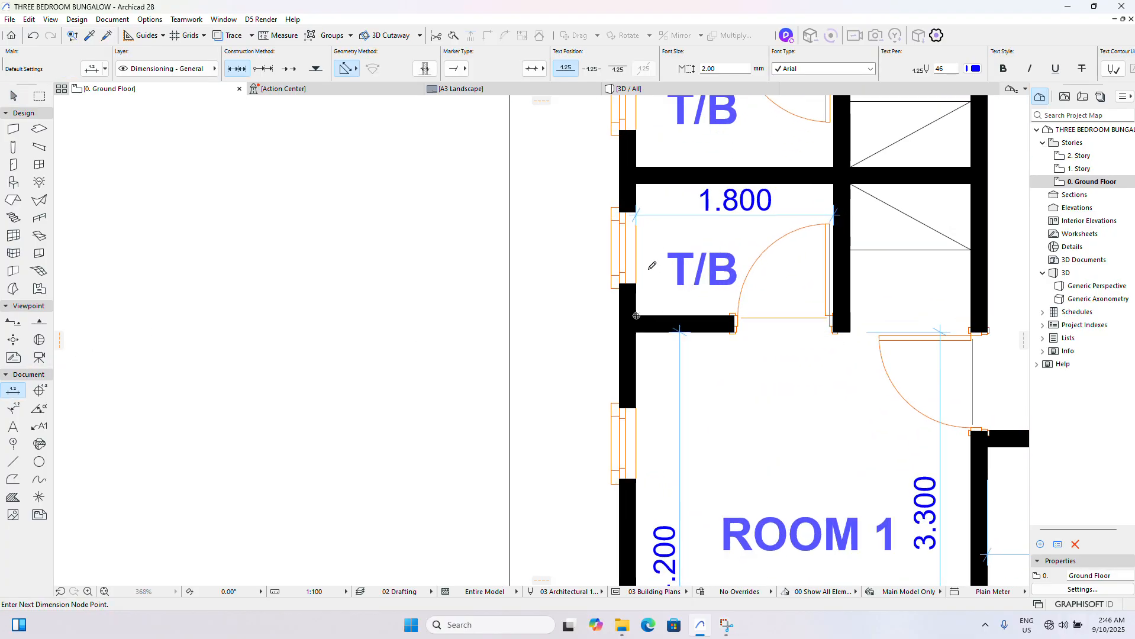
pyautogui.doubleClick(640, 181)
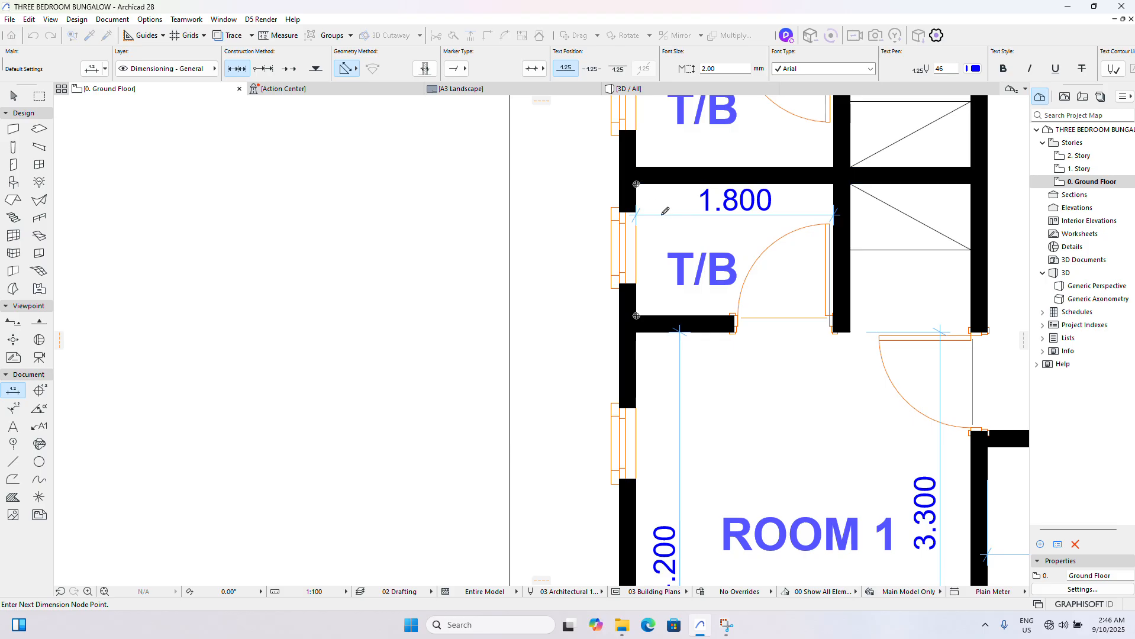
pyautogui.click(665, 256)
pyautogui.scroll(-4, 665, 255)
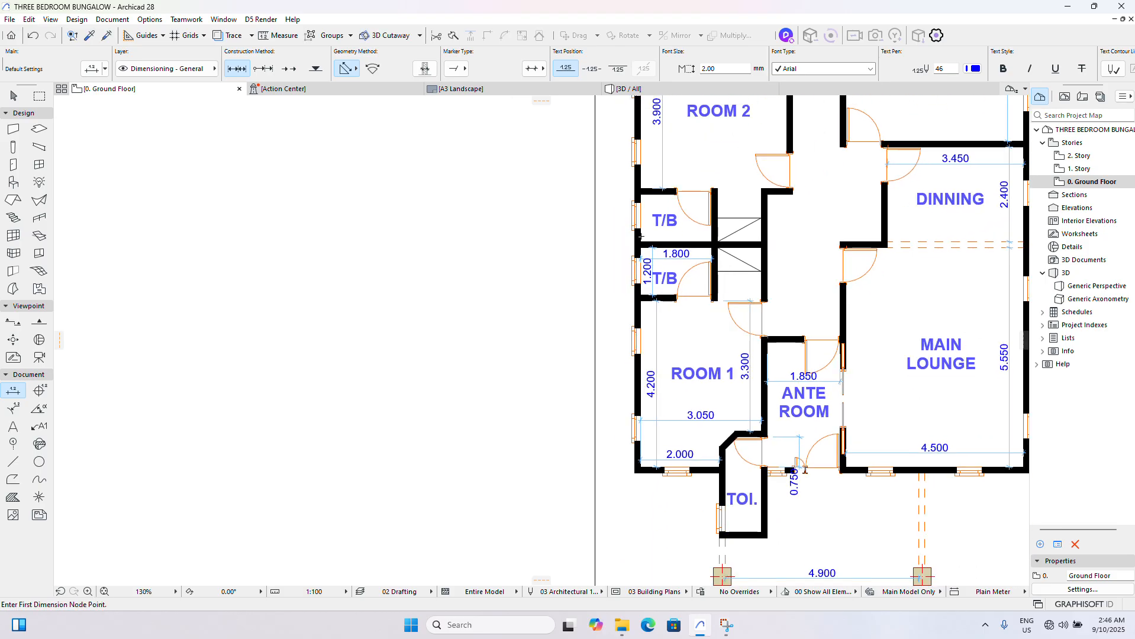
# - Dimension the clear depth of the T/B next to Room 2 on the reference plan and finish dimensioning
pyautogui.scroll(6, 661, 261)
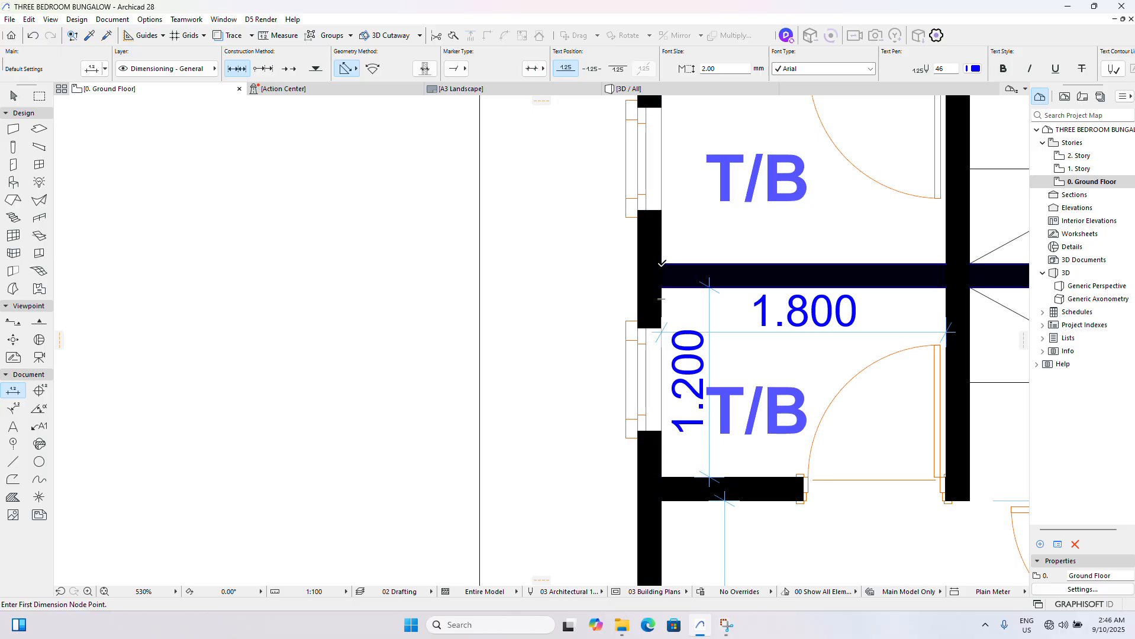
pyautogui.click(660, 268)
pyautogui.scroll(-3, 663, 272)
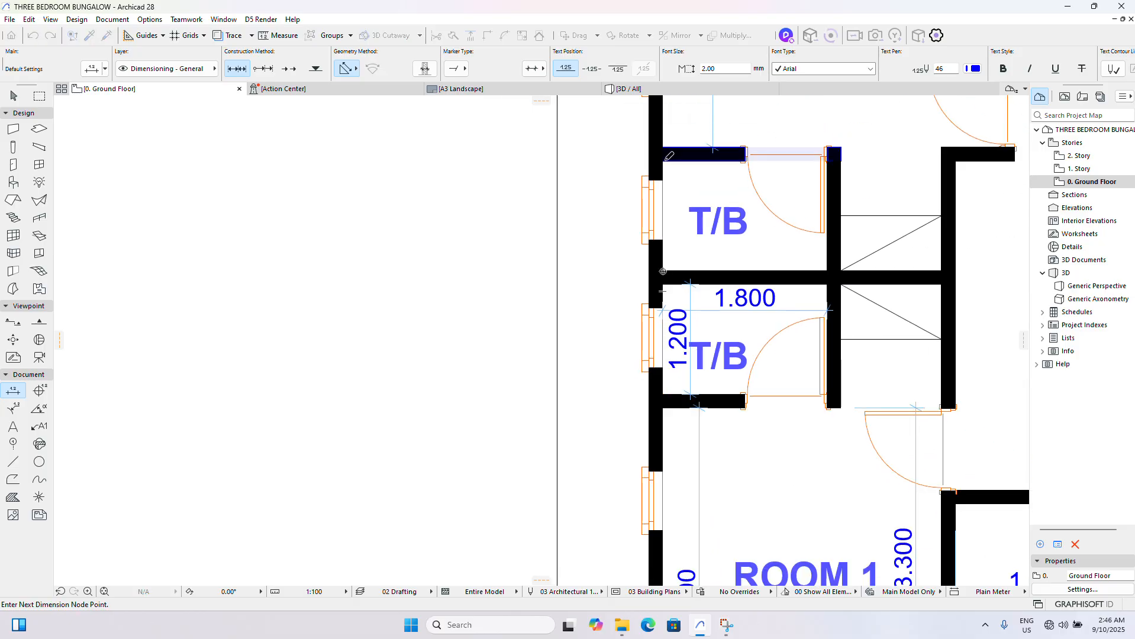
pyautogui.click(662, 160)
pyautogui.doubleClick(675, 187)
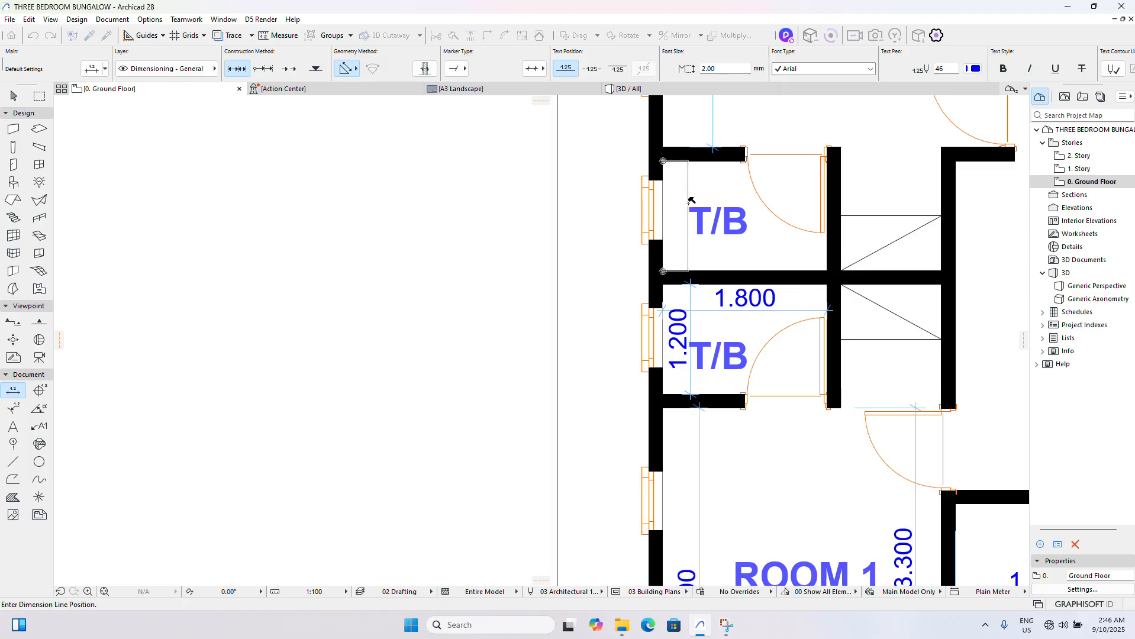
pyautogui.click(673, 204)
pyautogui.scroll(5, 658, 223)
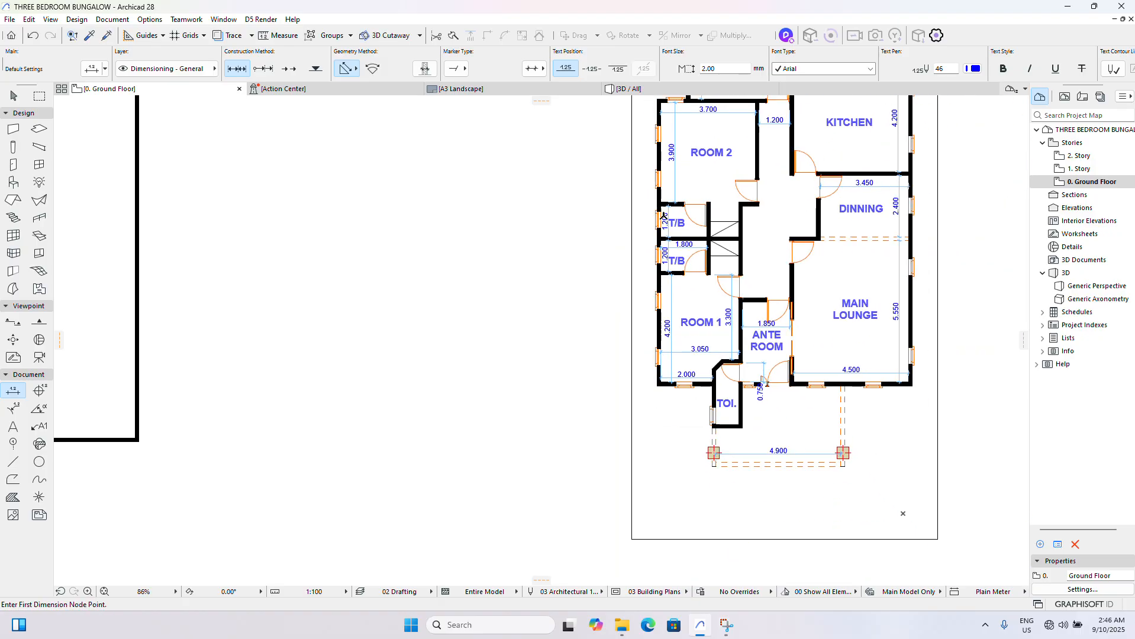
pyautogui.scroll(4, 673, 225)
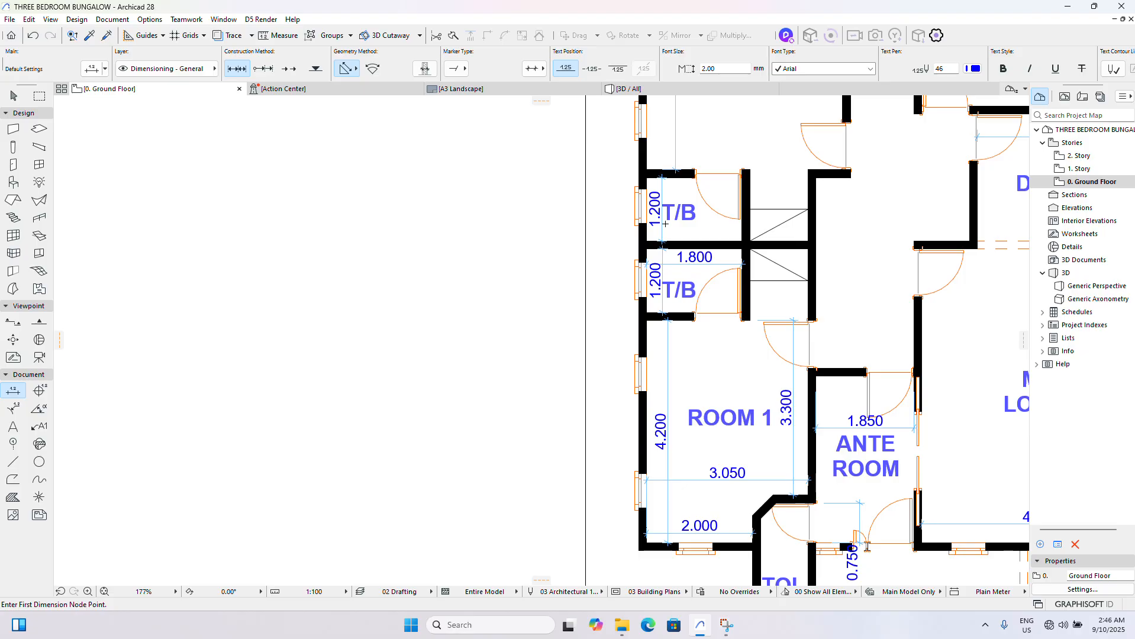
pyautogui.click(14, 96)
# - Examine the room and T/B depths on the reference plan and compare its layout with the modelled walls
pyautogui.scroll(-6, 586, 299)
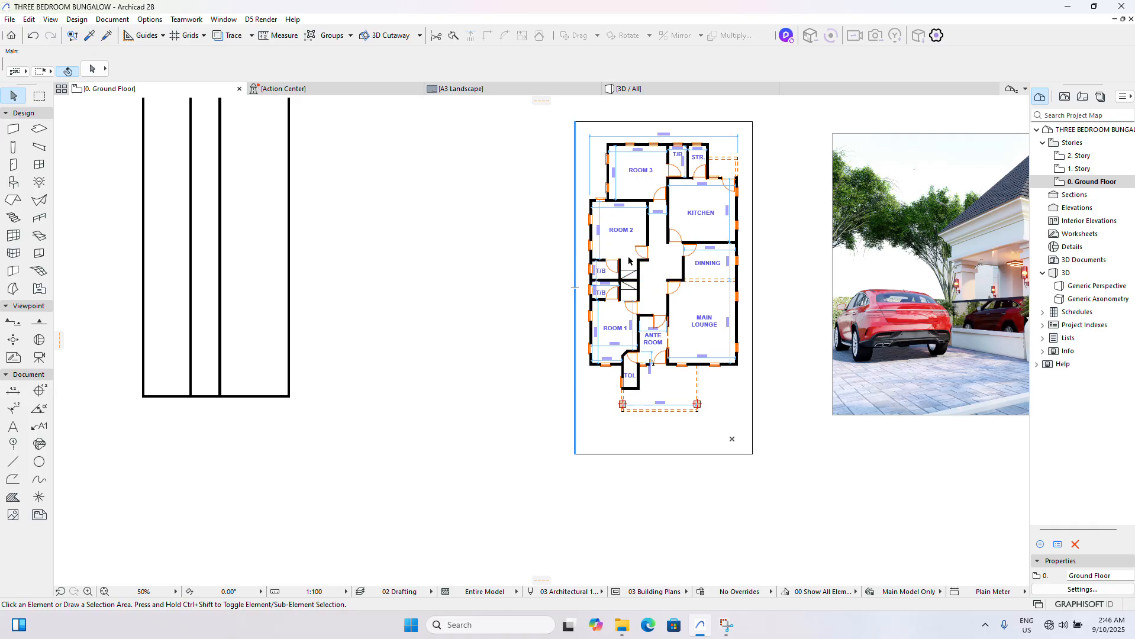
pyautogui.scroll(5, 629, 261)
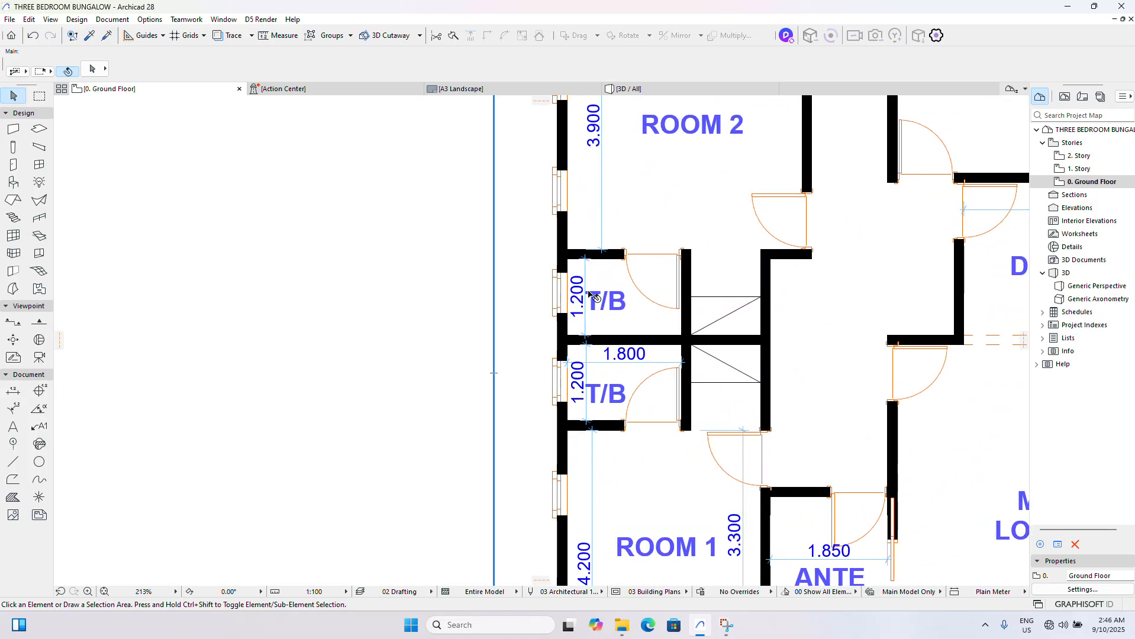
pyautogui.scroll(-4, 590, 294)
pyautogui.scroll(3, 643, 309)
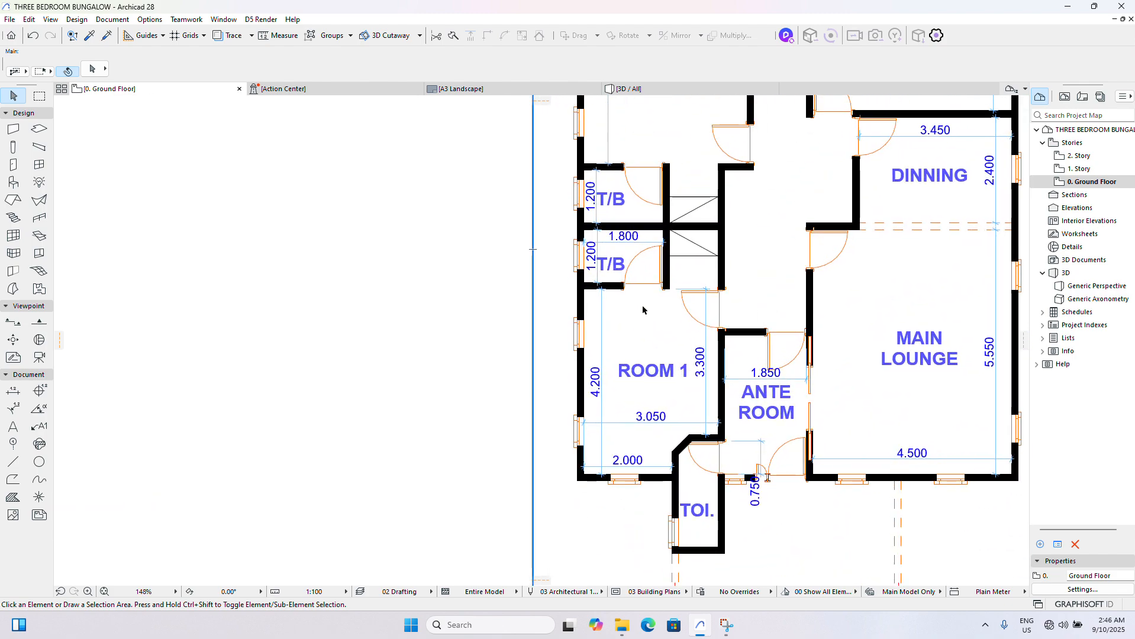
pyautogui.scroll(-4, 607, 222)
pyautogui.scroll(3, 612, 224)
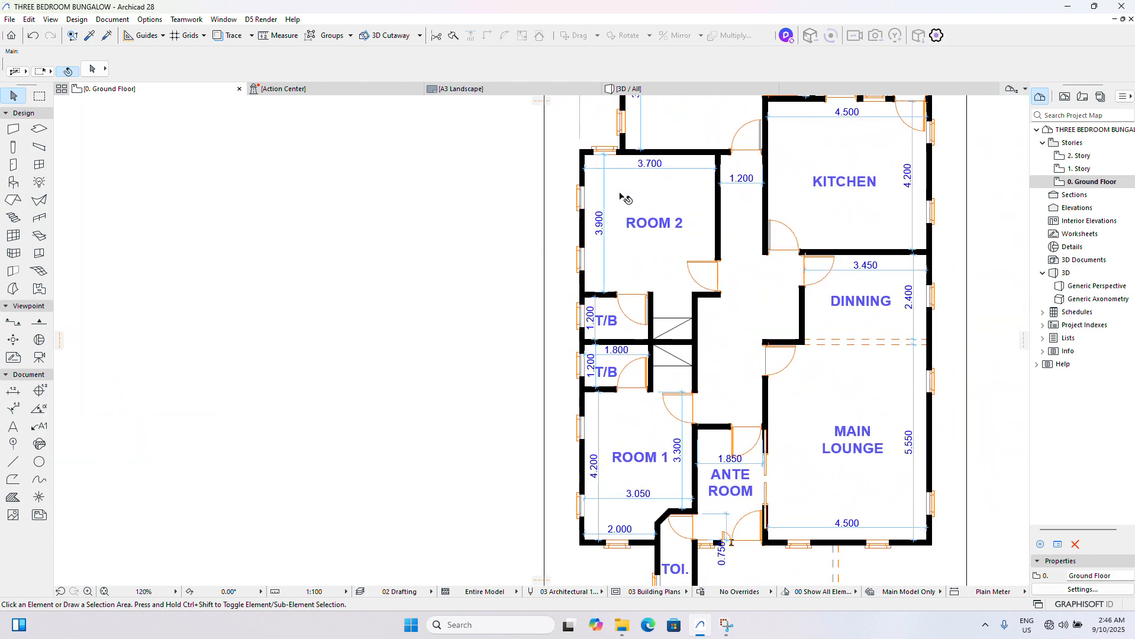
pyautogui.scroll(-3, 612, 224)
pyautogui.scroll(-2, 612, 204)
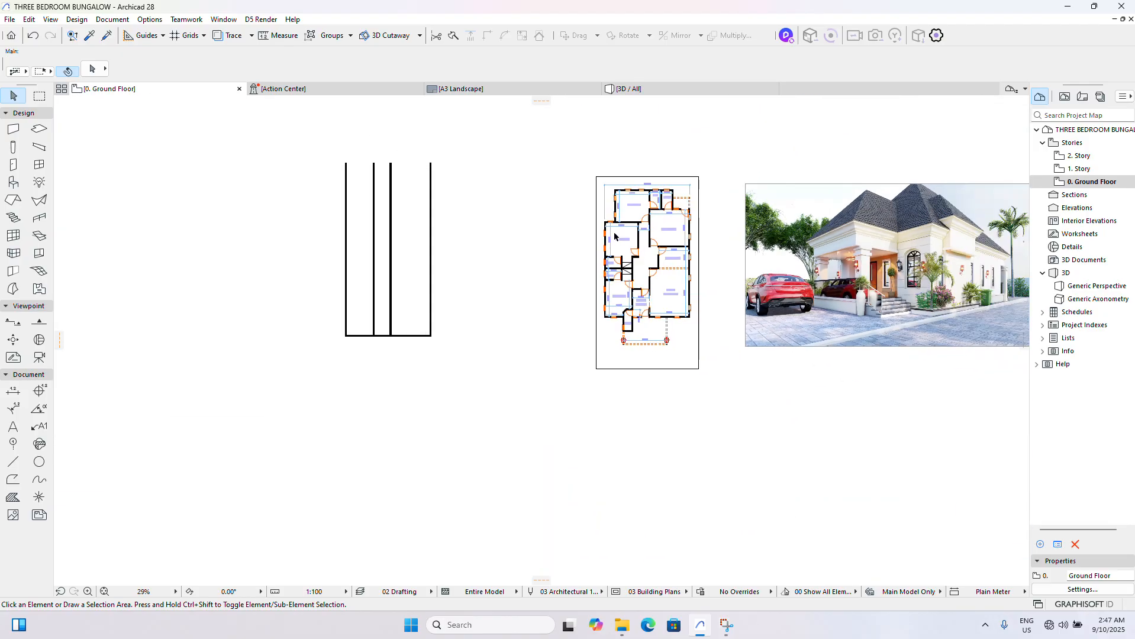
pyautogui.scroll(5, 612, 205)
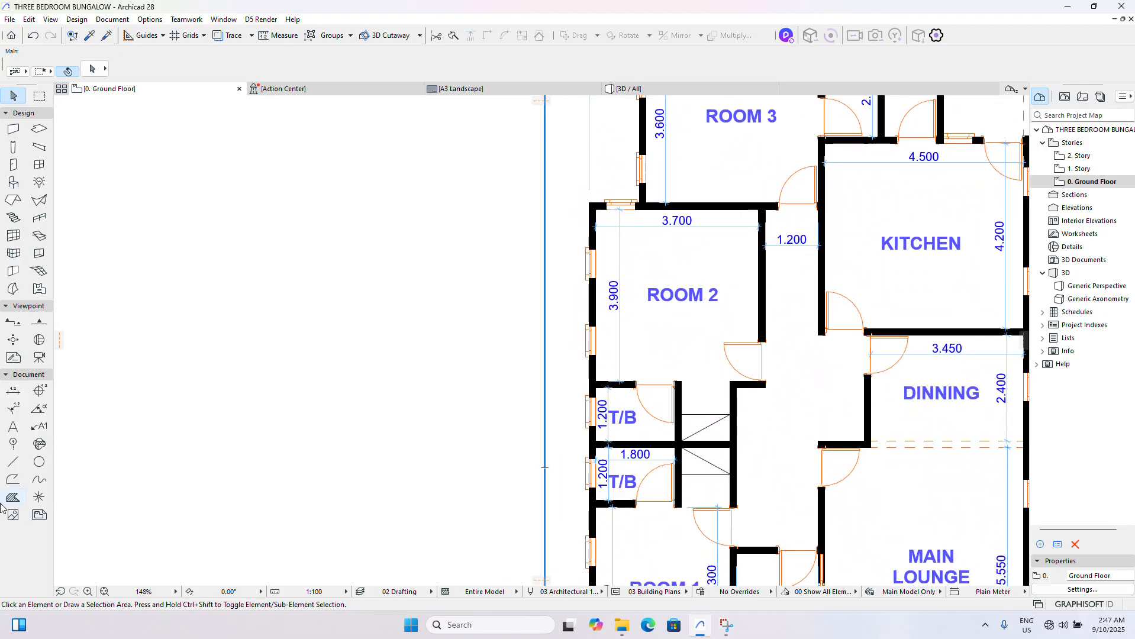
# - Dimension the horizontal offset between Room 2's outer corner and Room 3's outer wall face on the reference plan
pyautogui.click(13, 390)
pyautogui.scroll(3, 631, 177)
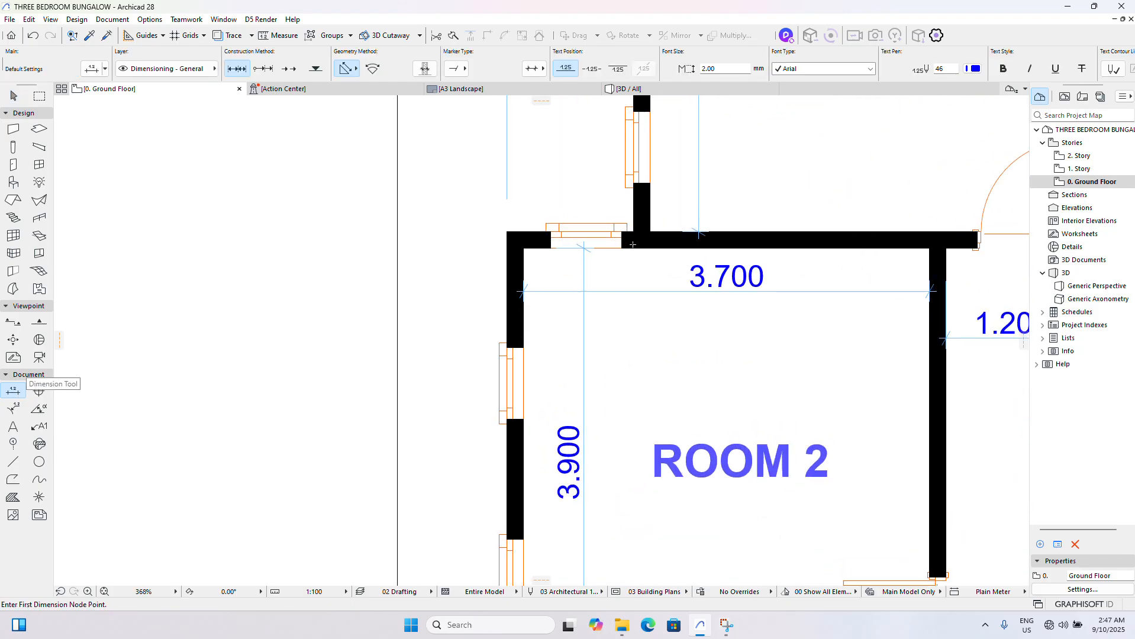
pyautogui.click(634, 231)
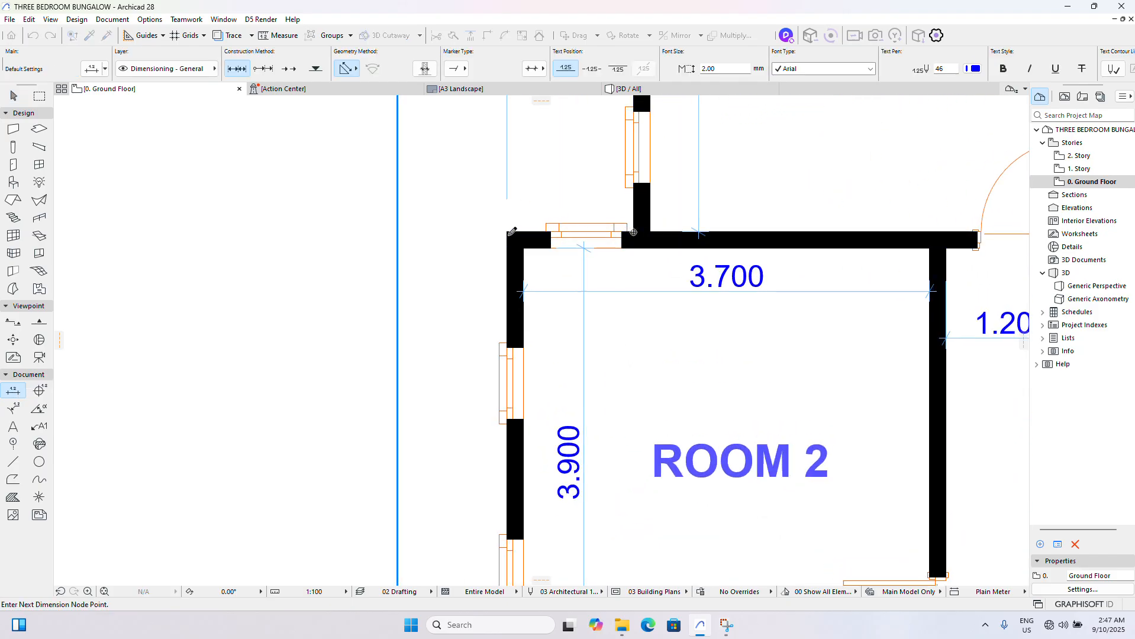
pyautogui.click(507, 231)
pyautogui.doubleClick(539, 206)
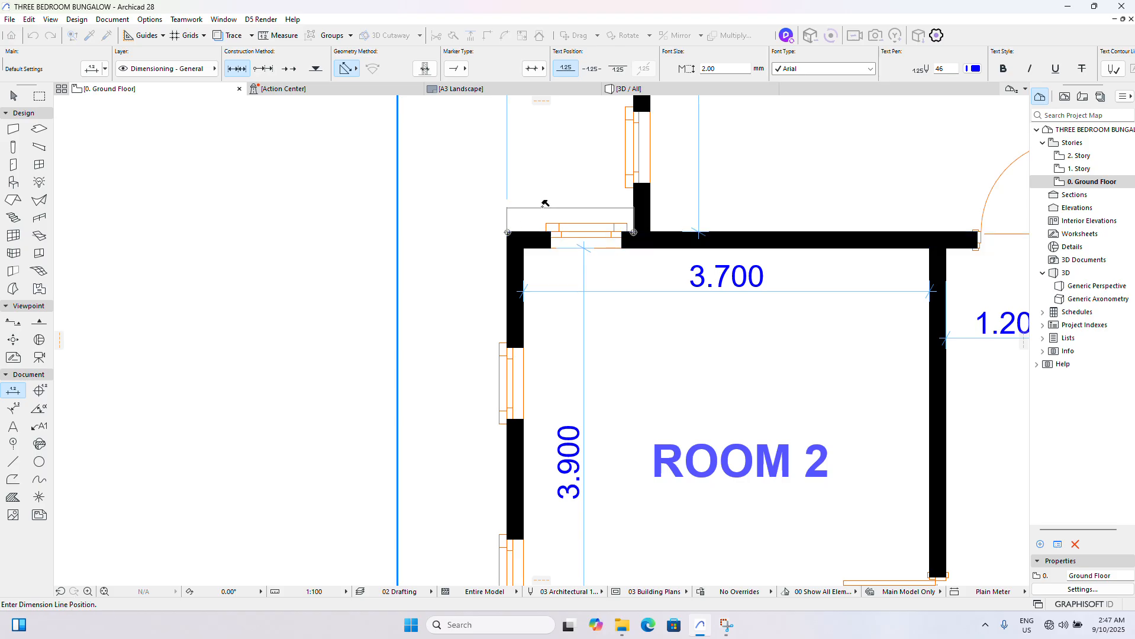
pyautogui.click(542, 210)
pyautogui.scroll(-4, 542, 213)
pyautogui.click(13, 96)
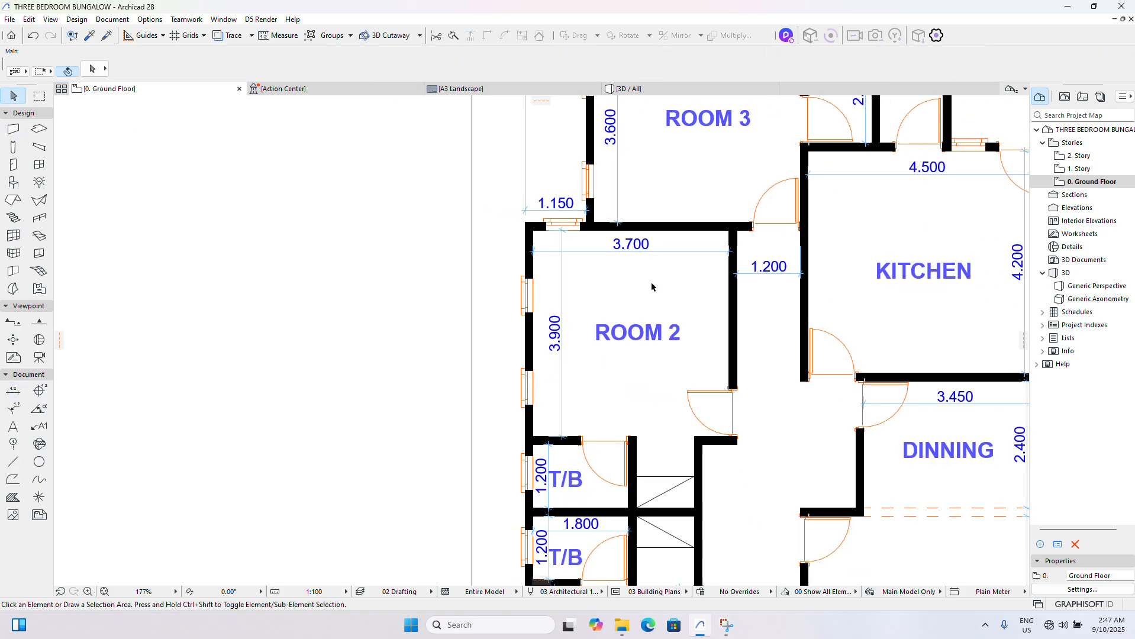
# - Drag a copy of the bottom horizontal wall 4350 mm vertically upward for Room 1's upper wall
pyautogui.scroll(-8, 698, 272)
pyautogui.scroll(3, 306, 424)
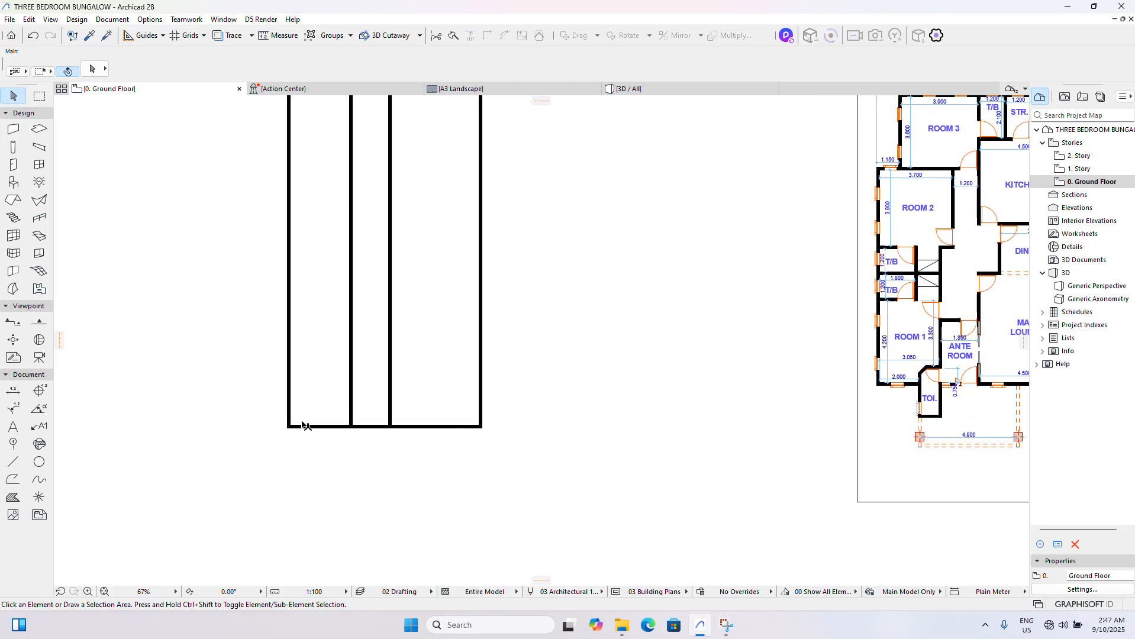
pyautogui.scroll(-2, 308, 425)
pyautogui.scroll(3, 307, 424)
pyautogui.click(320, 423)
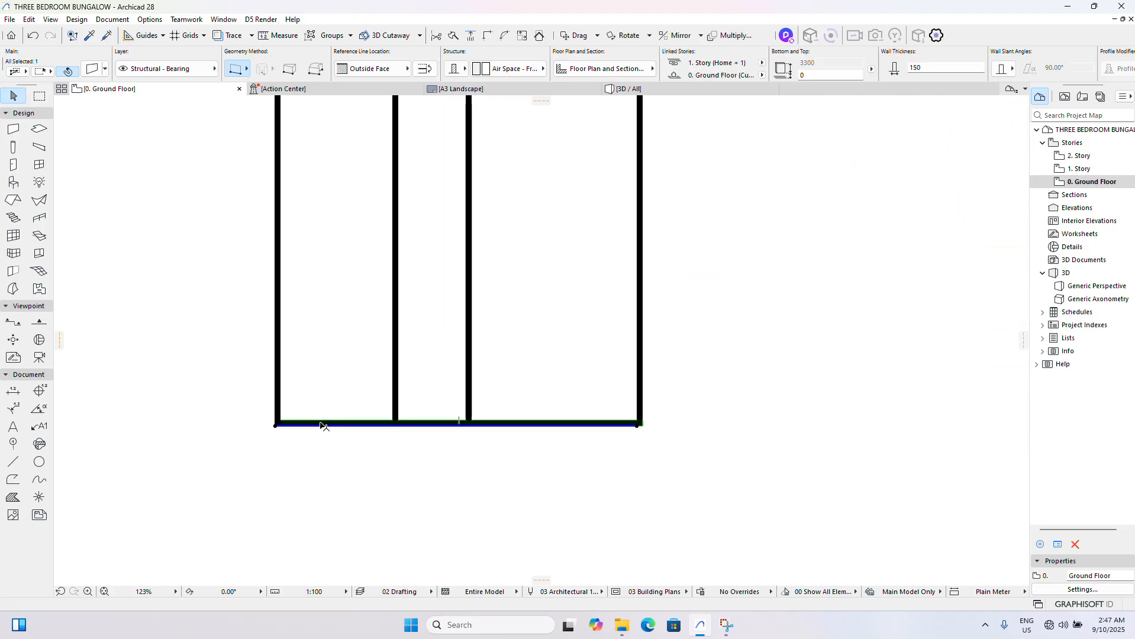
pyautogui.hotkey('ctrl', 'shift', 'd')
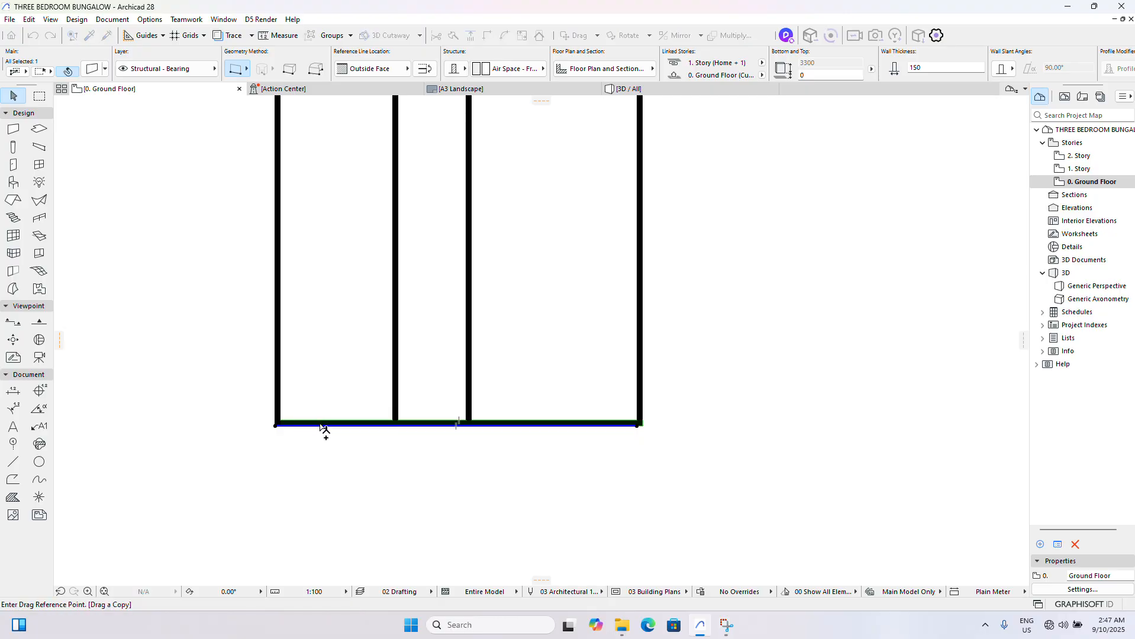
pyautogui.click(320, 423)
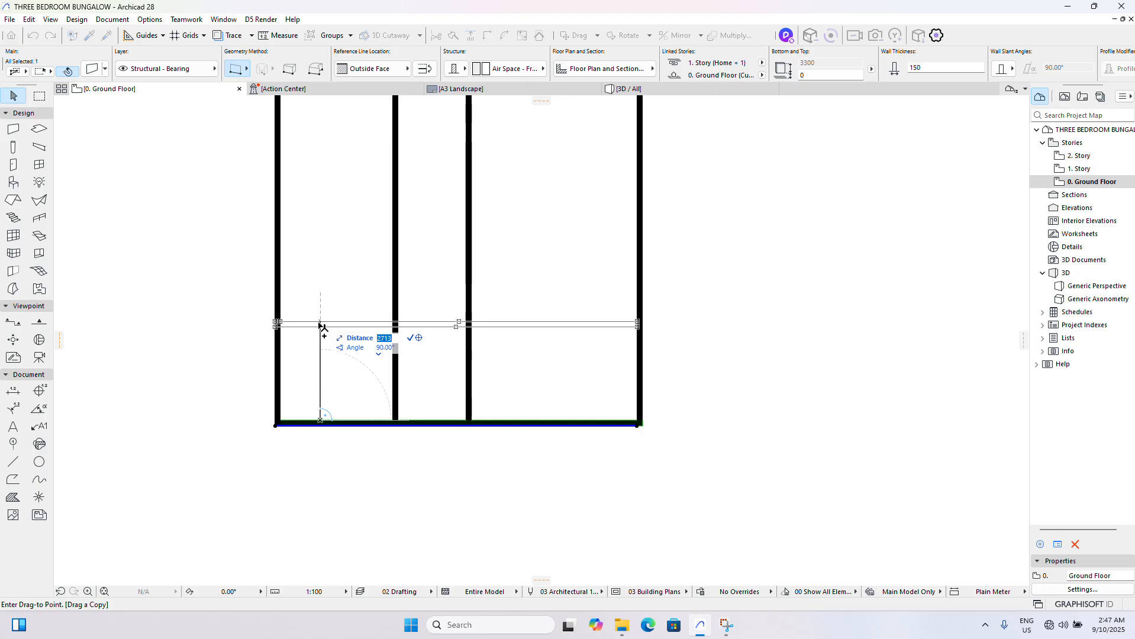
pyautogui.write('4350')
pyautogui.press('Return')
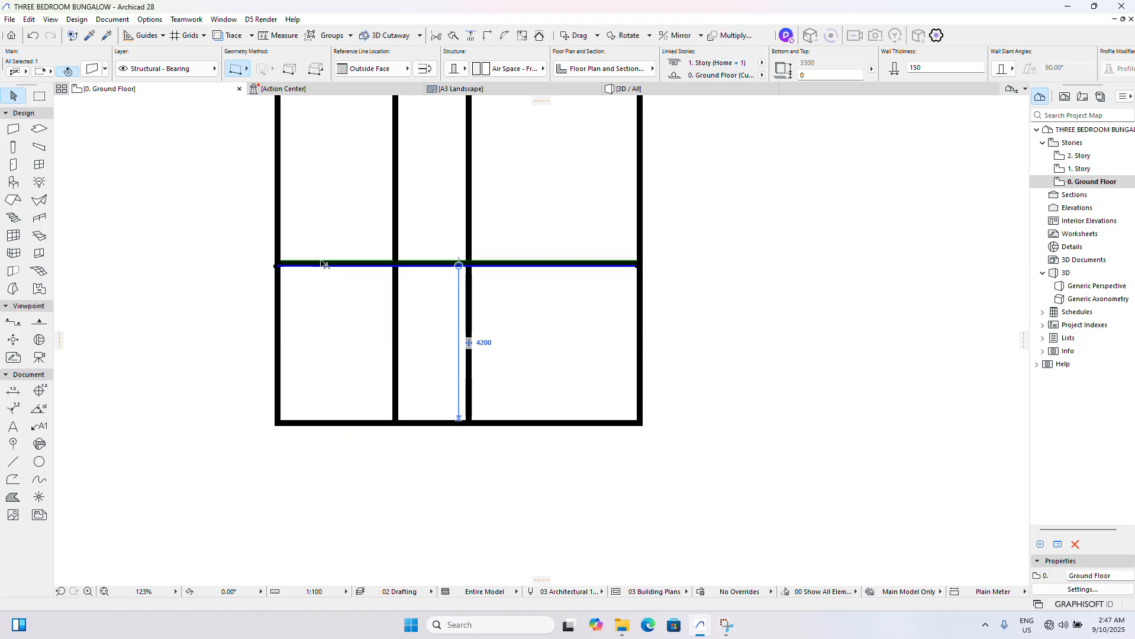
pyautogui.click(395, 288)
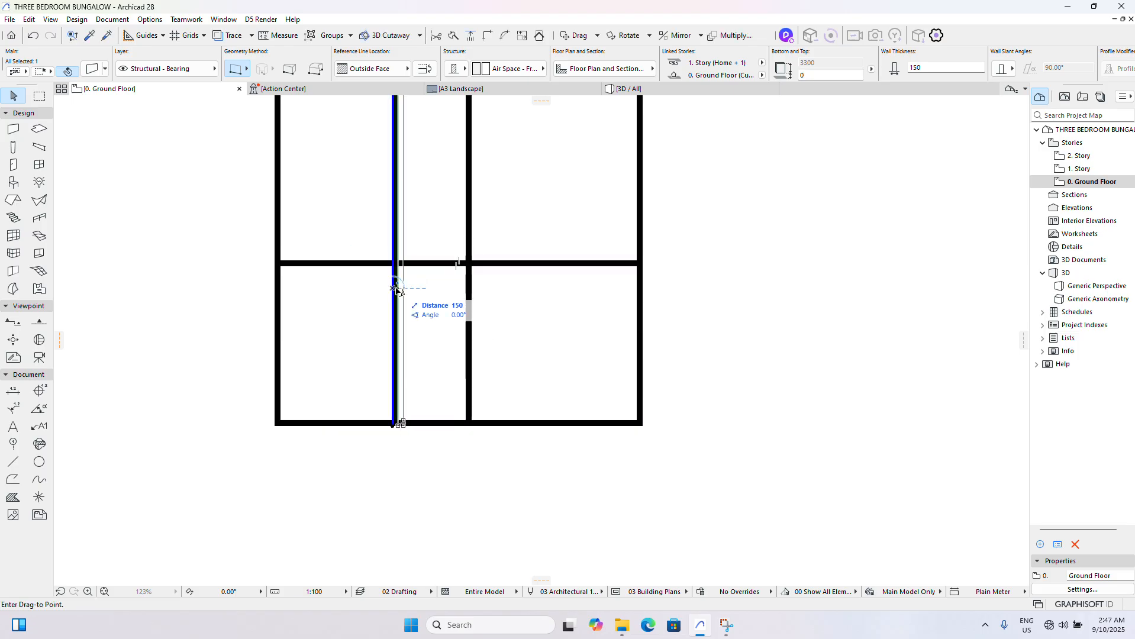
pyautogui.press('Escape')
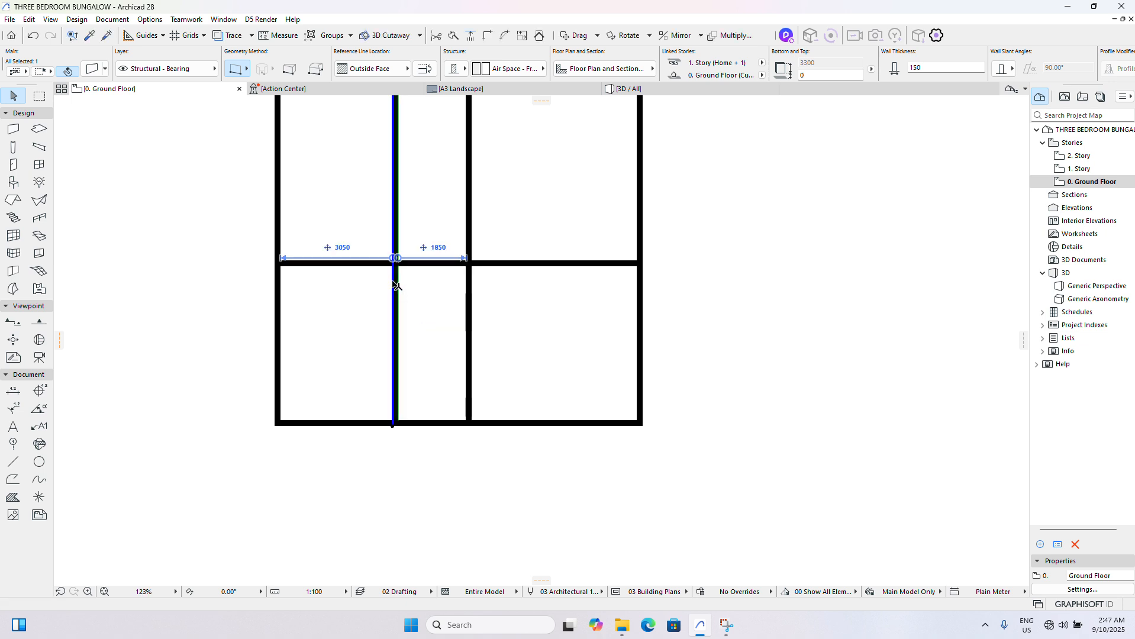
pyautogui.click(416, 291)
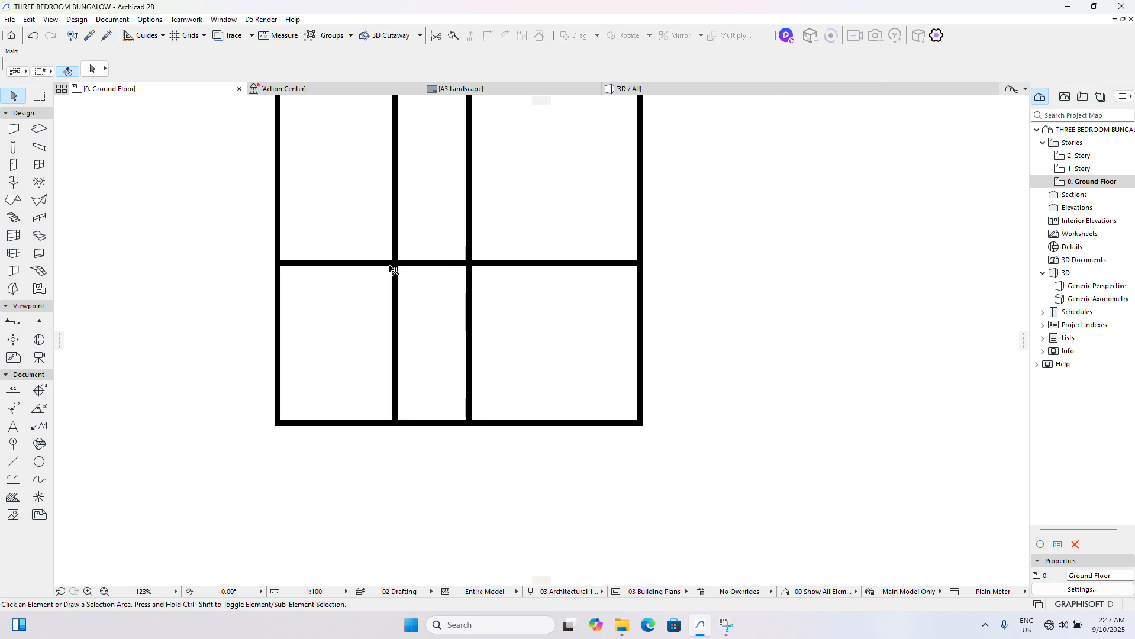
# - Try trimming Room 1's upper wall between the two inner vertical walls and undo the trim
pyautogui.scroll(3, 397, 266)
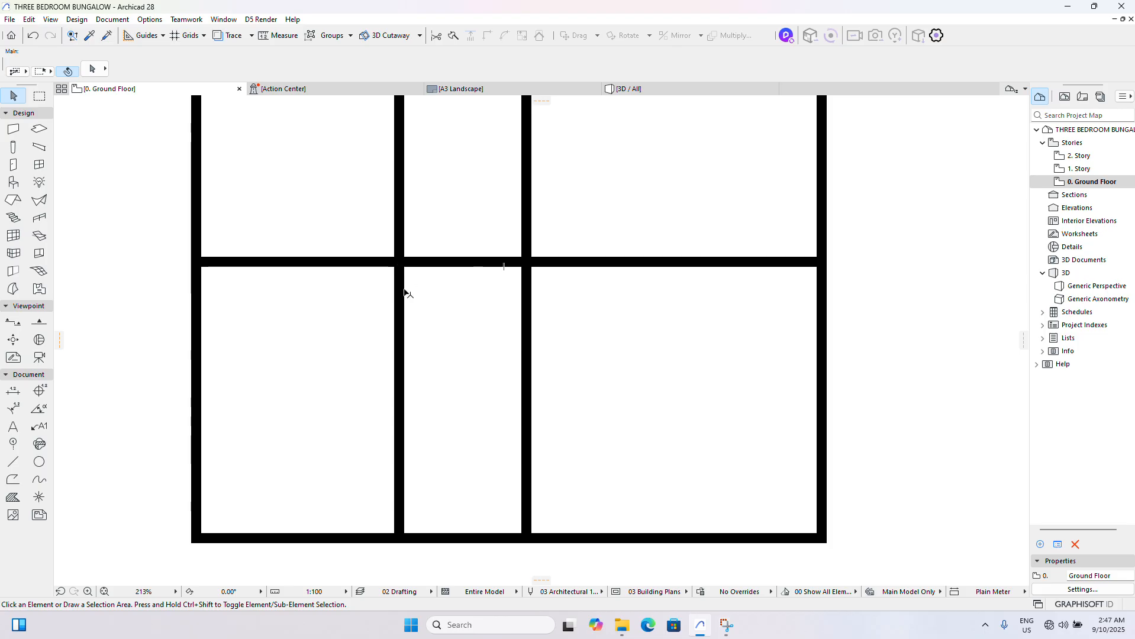
pyautogui.click(455, 264)
pyautogui.press('Delete')
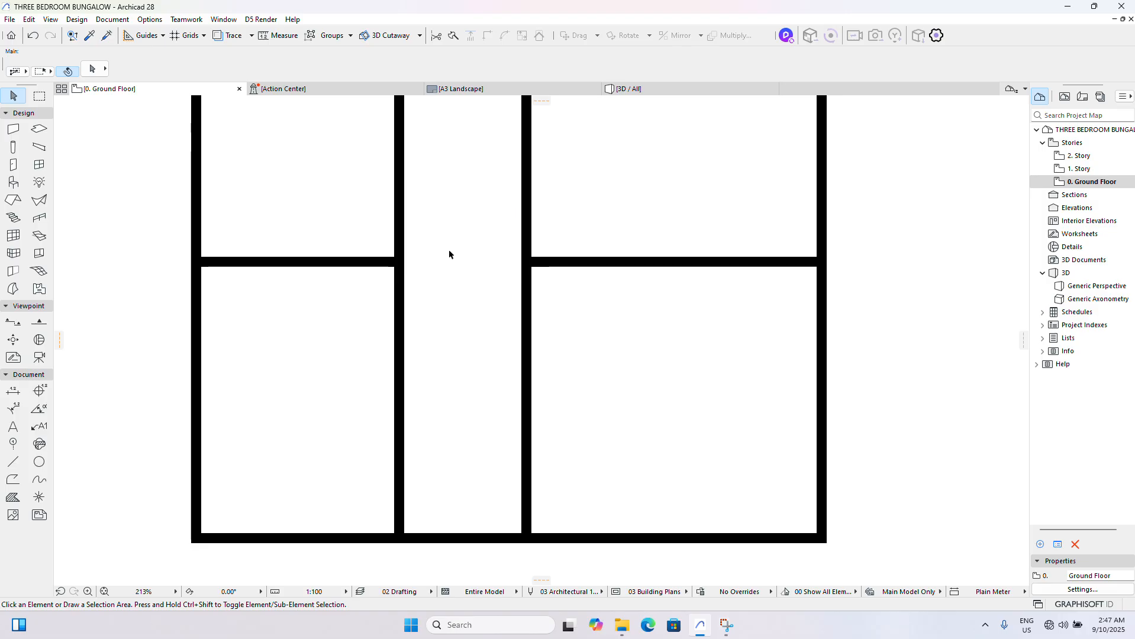
pyautogui.click(589, 268)
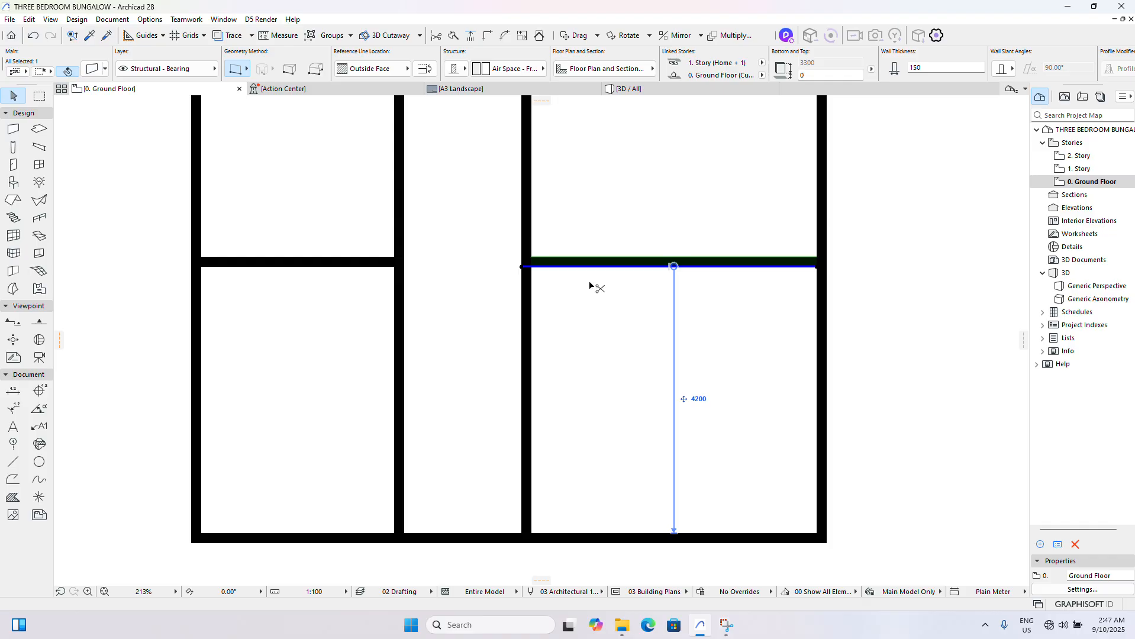
pyautogui.hotkey('ctrl', 'z')
pyautogui.press('Escape')
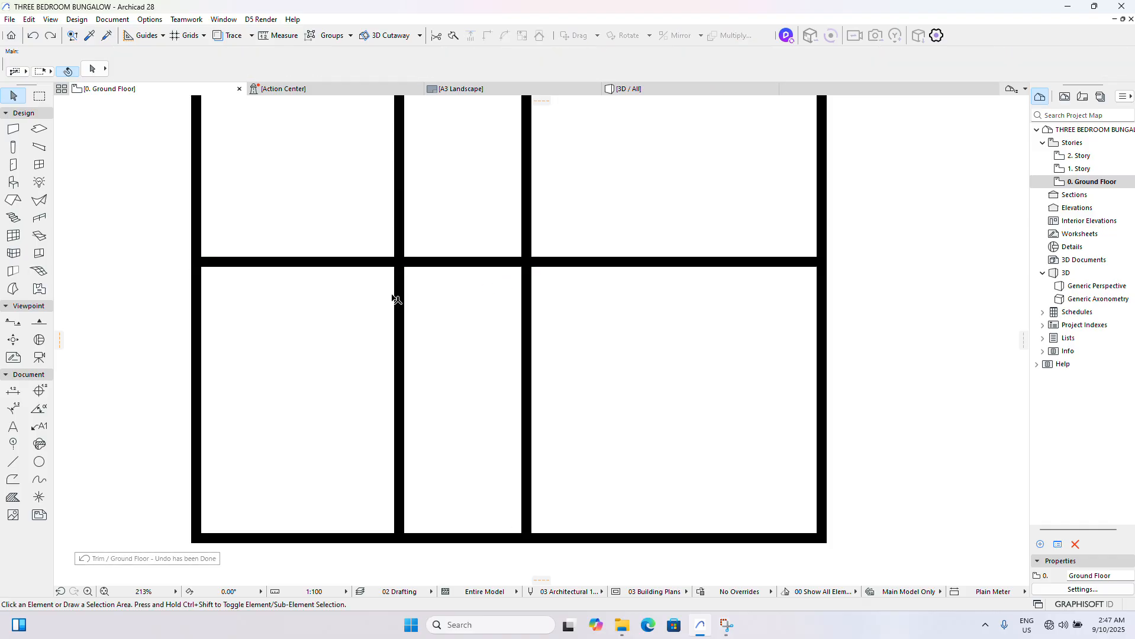
# - Trim Room 1's upper wall at the first inner vertical wall, keeping only the segment inside Room 1
pyautogui.click(395, 299)
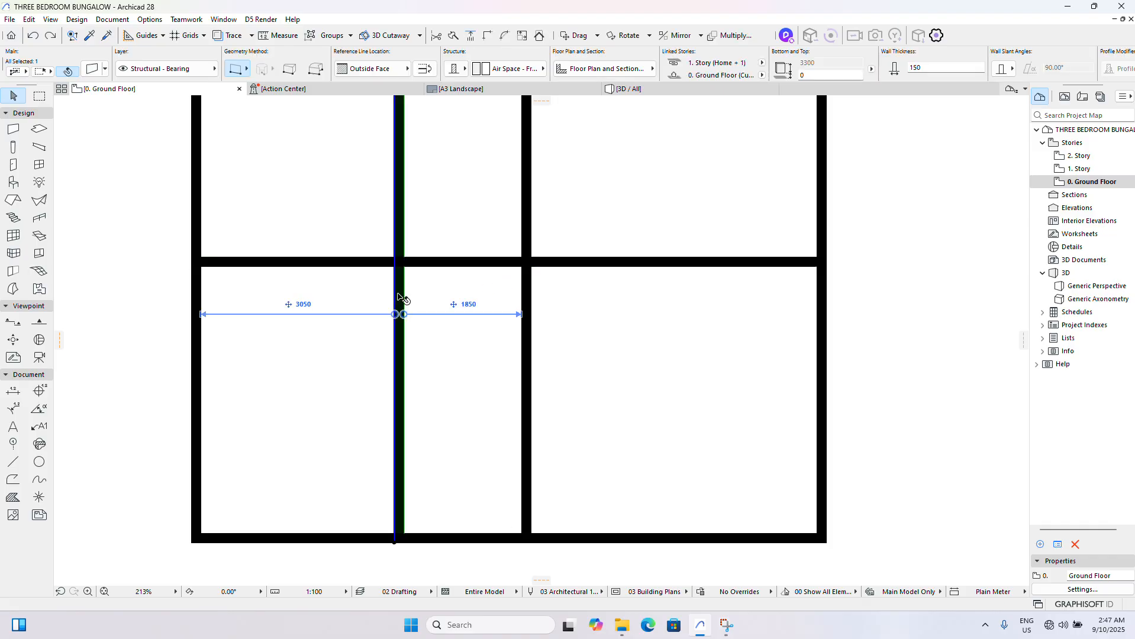
pyautogui.keyDown('ctrl'); pyautogui.click(452, 262); pyautogui.keyUp('ctrl')
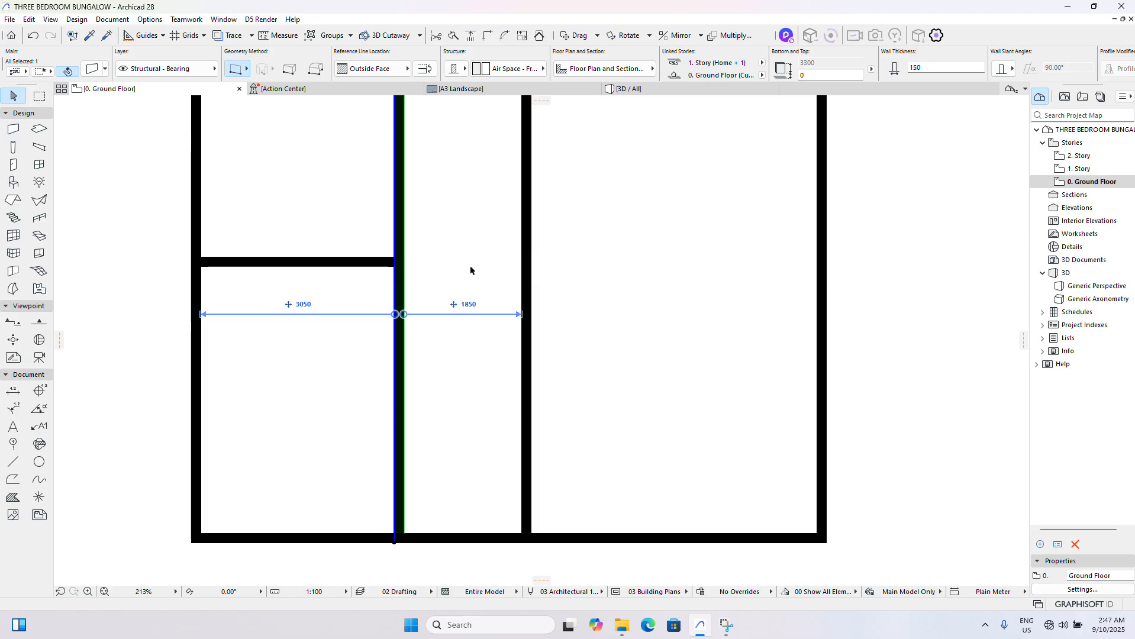
pyautogui.press('Escape')
# - Dimension the Ante Room's clear depth on the reference plan and finish dimensioning
pyautogui.scroll(-12, 272, 318)
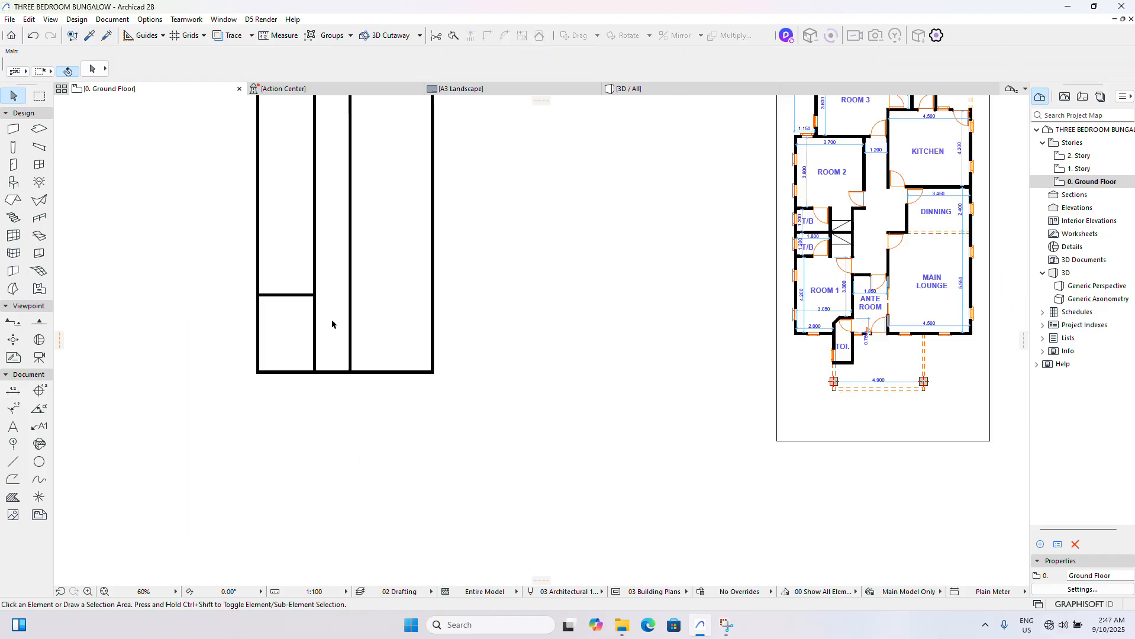
pyautogui.scroll(11, 557, 335)
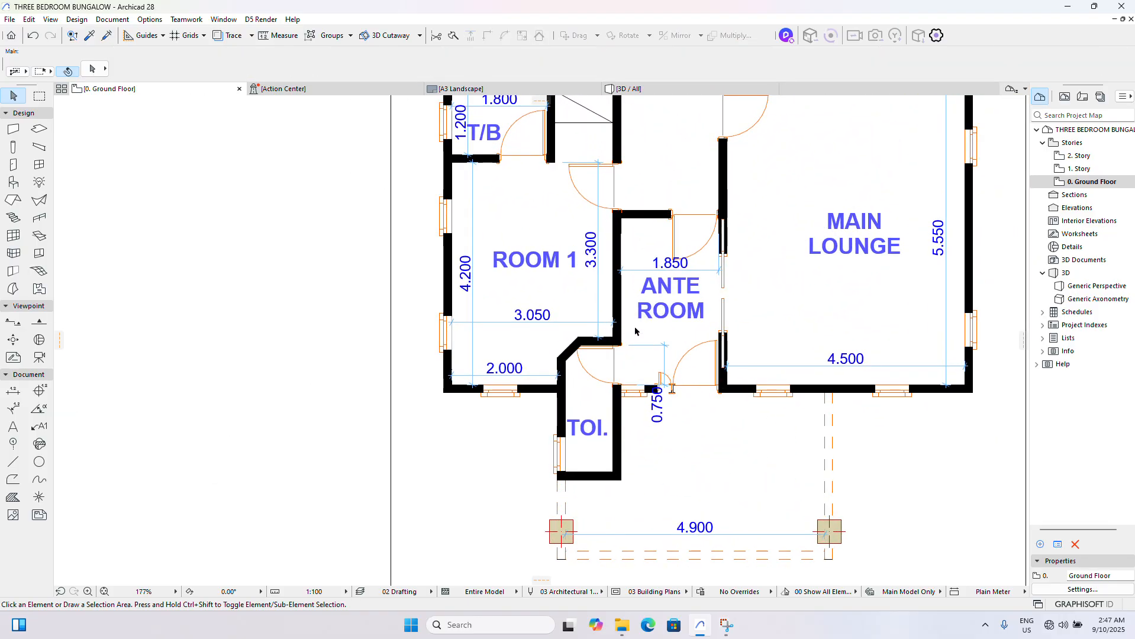
pyautogui.click(13, 390)
pyautogui.scroll(5, 660, 392)
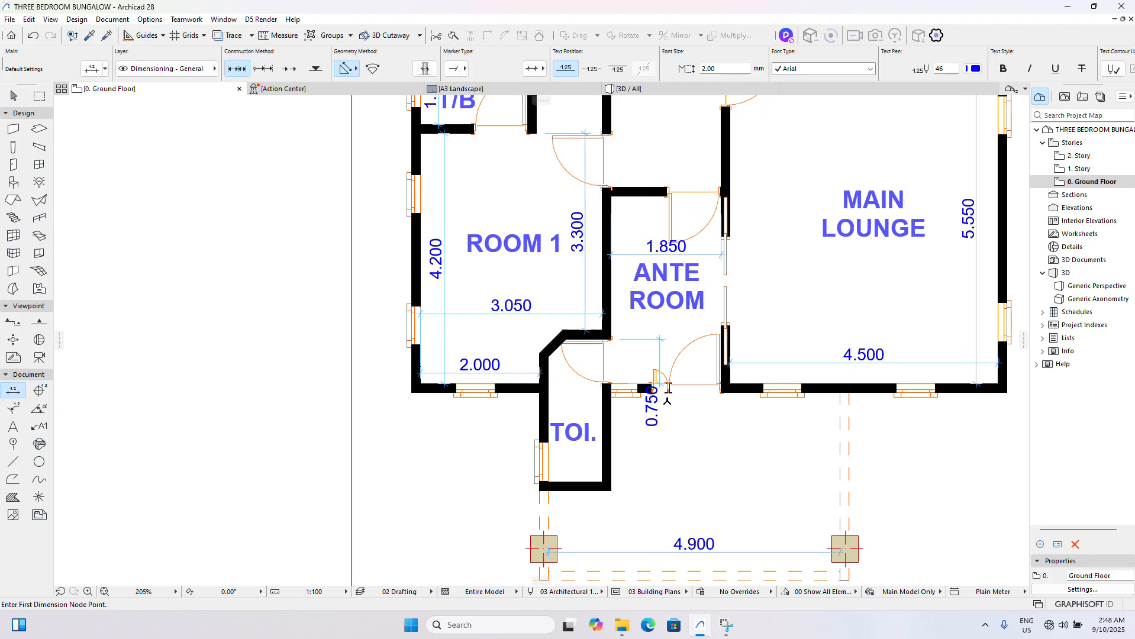
pyautogui.click(578, 375)
pyautogui.scroll(-3, 579, 375)
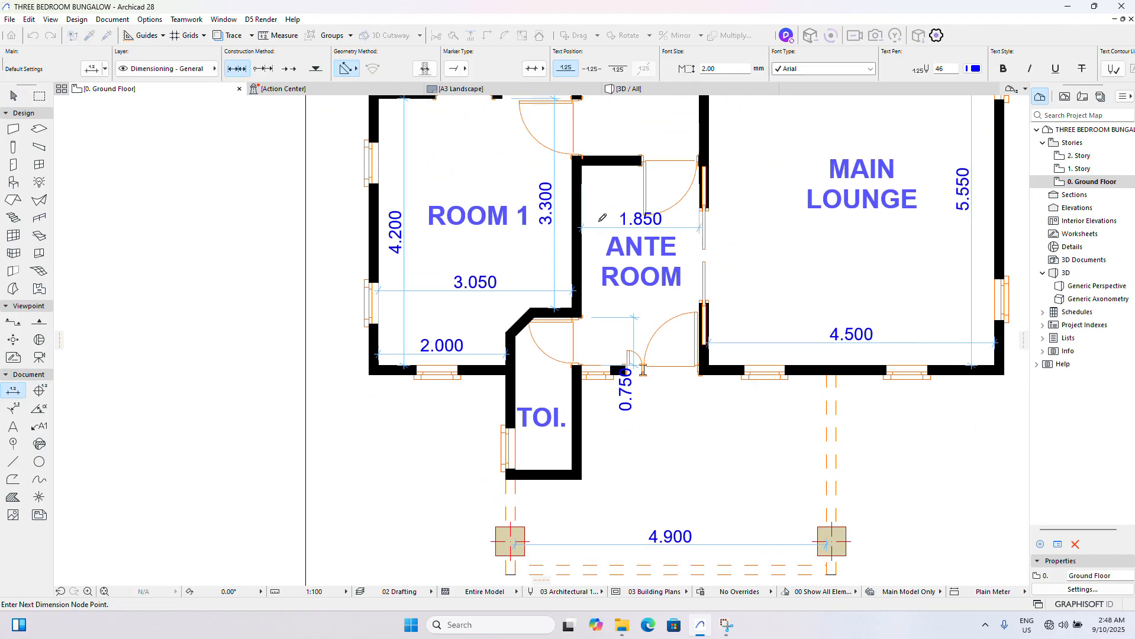
pyautogui.scroll(5, 574, 137)
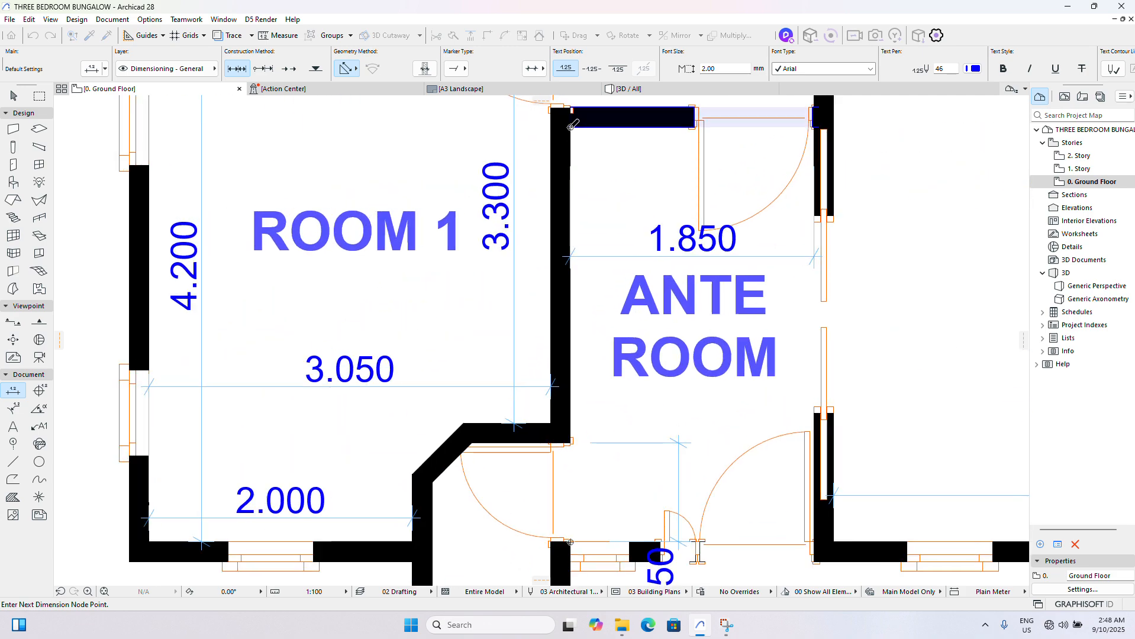
pyautogui.doubleClick(575, 123)
pyautogui.click(594, 177)
pyautogui.scroll(-3, 589, 216)
pyautogui.scroll(-5, 589, 217)
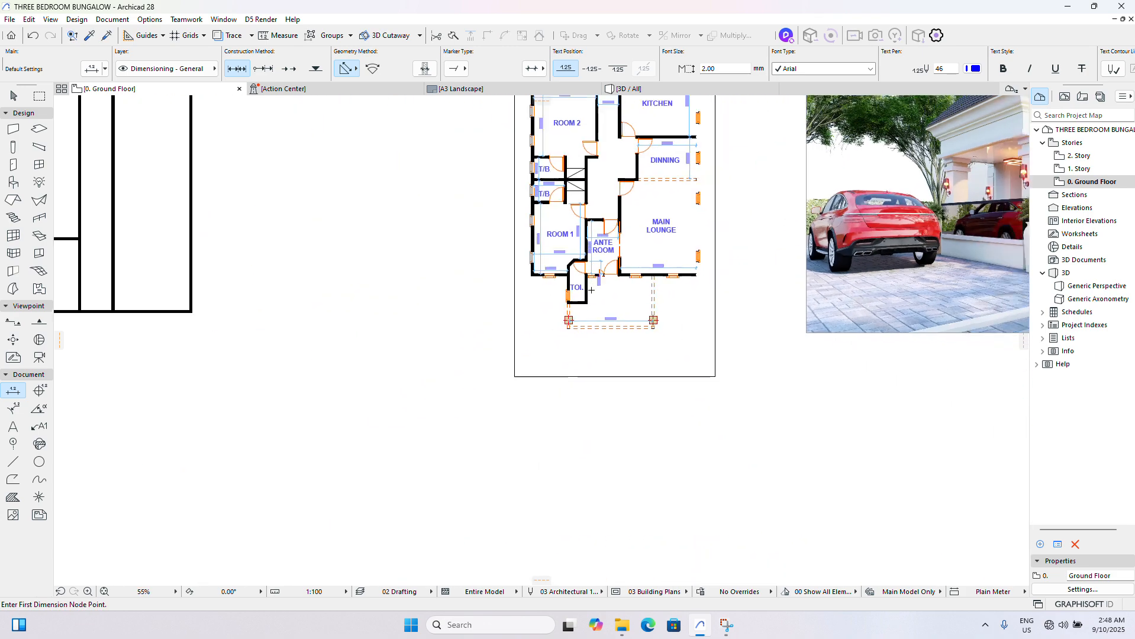
pyautogui.scroll(5, 537, 275)
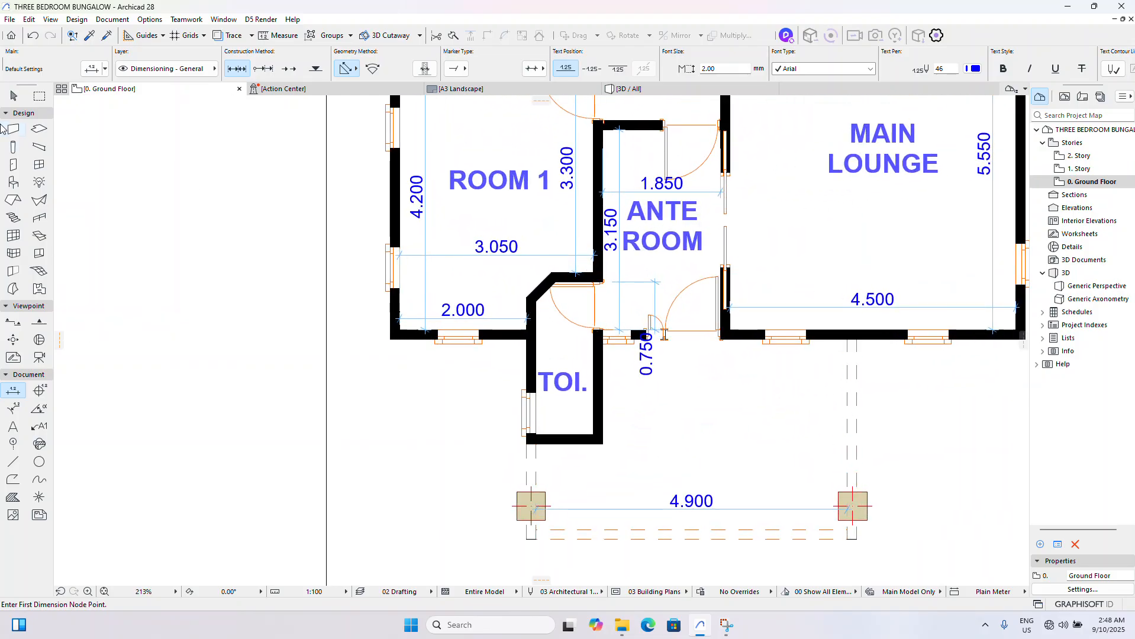
pyautogui.click(15, 96)
# - Drag a copy of the bottom horizontal wall vertically upward for the Ante Room's upper wall, leaving a clear depth of 3150 mm
pyautogui.scroll(-5, 565, 318)
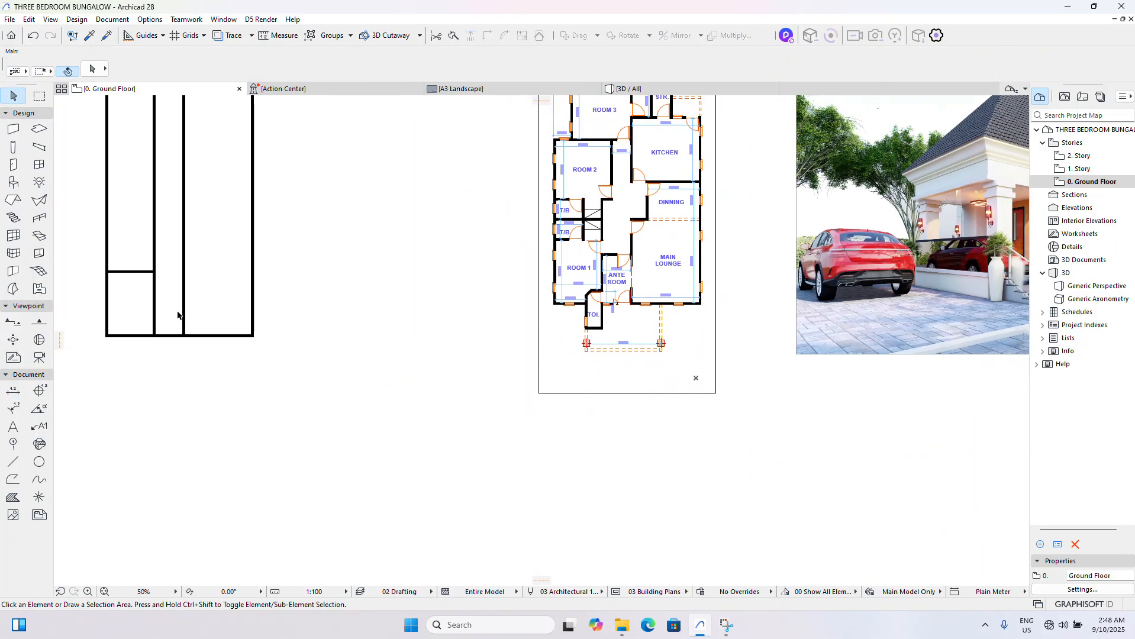
pyautogui.scroll(2, 177, 315)
pyautogui.click(172, 362)
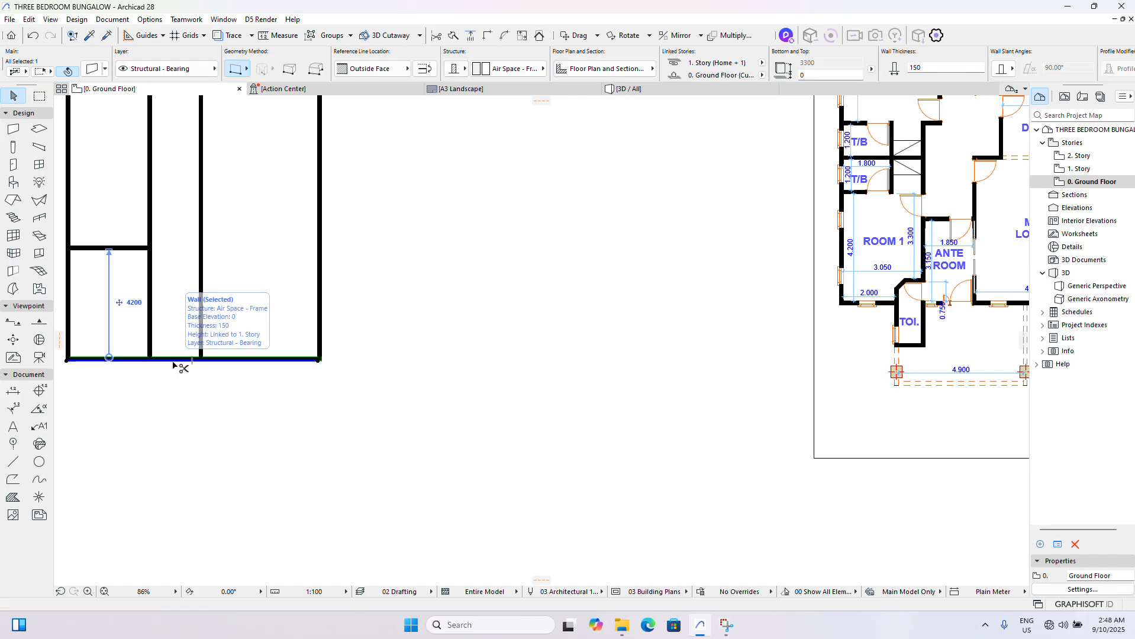
pyautogui.hotkey('ctrl', 'd')
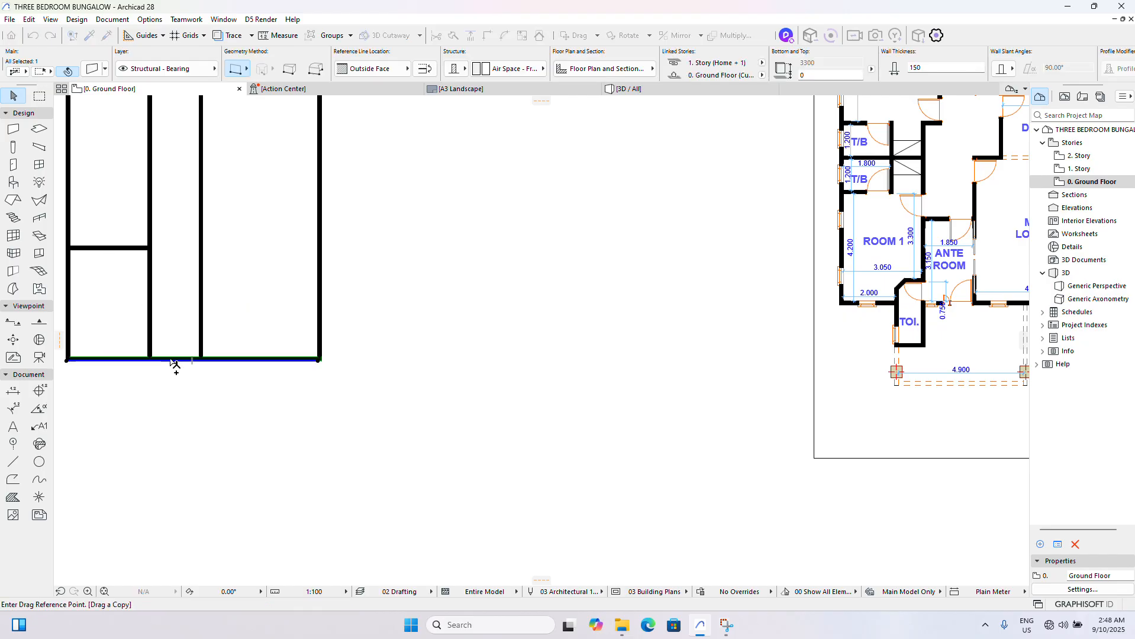
pyautogui.click(171, 359)
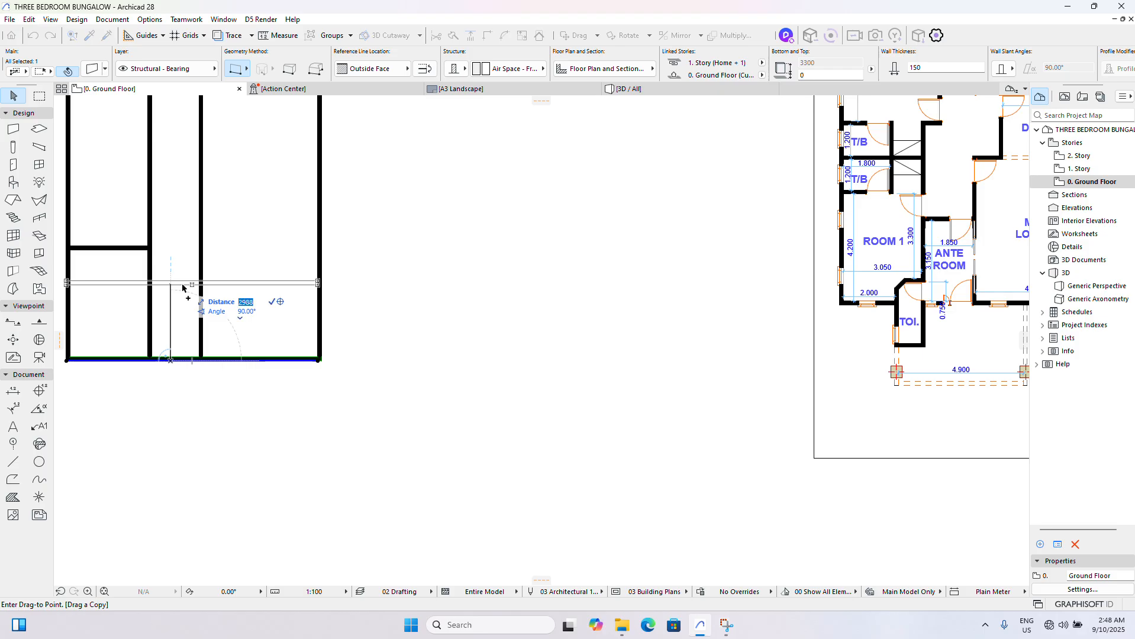
pyautogui.write('31')
pyautogui.write('00')
pyautogui.press('Return')
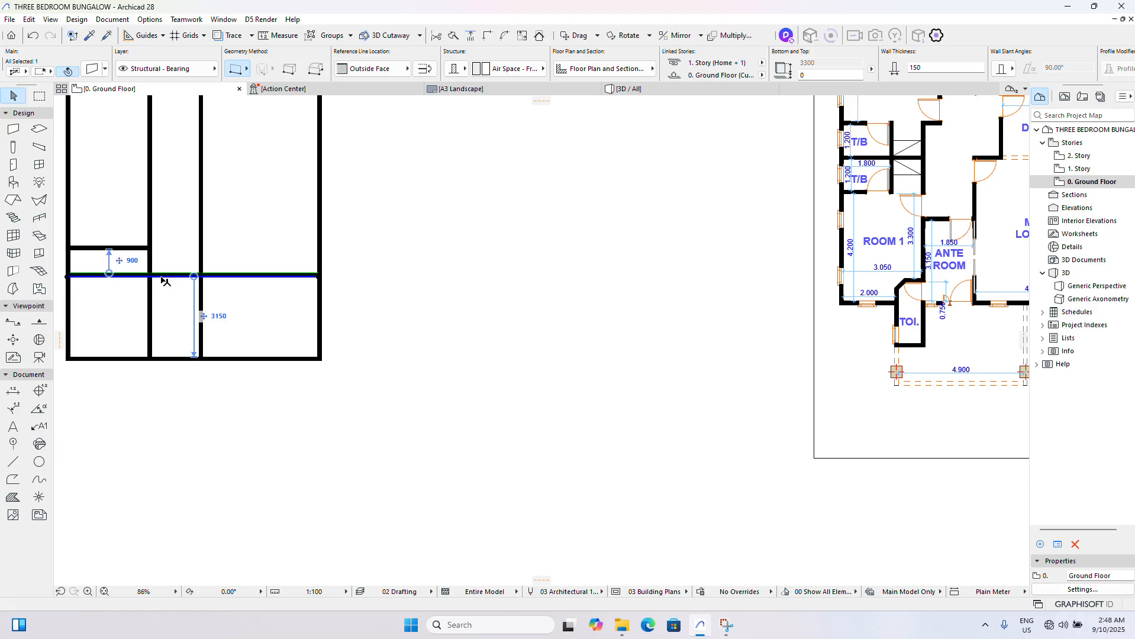
# - Trim the Ante Room's upper wall on both sides, keeping only the segment between the two inner vertical walls
pyautogui.scroll(-3, 309, 300)
pyautogui.scroll(6, 195, 288)
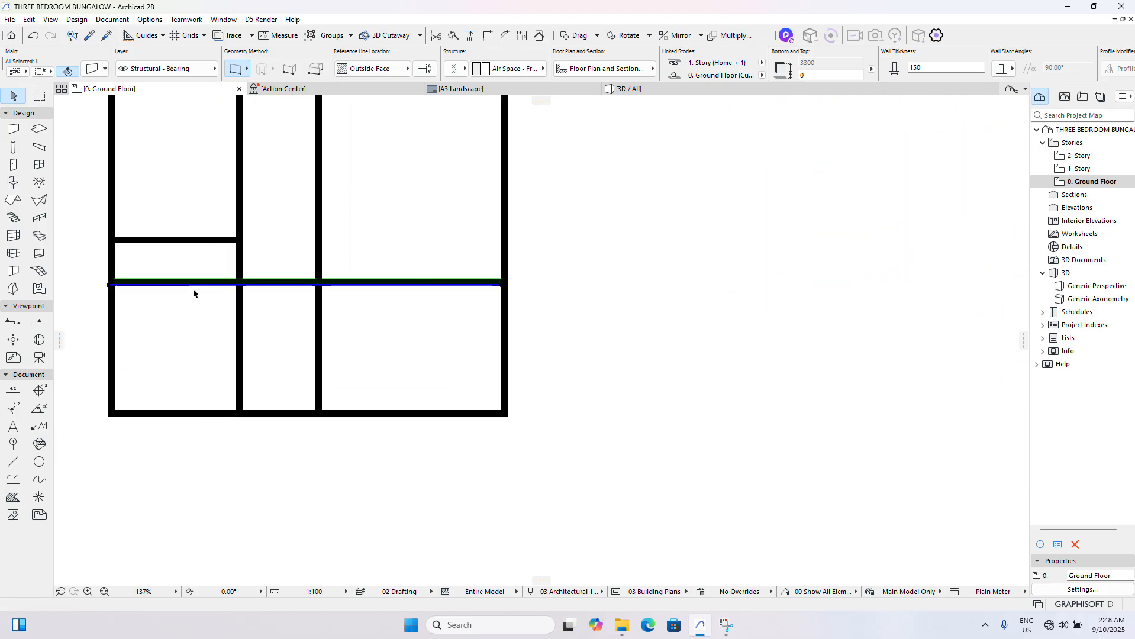
pyautogui.keyDown('ctrl'); pyautogui.click(194, 288); pyautogui.keyUp('ctrl')
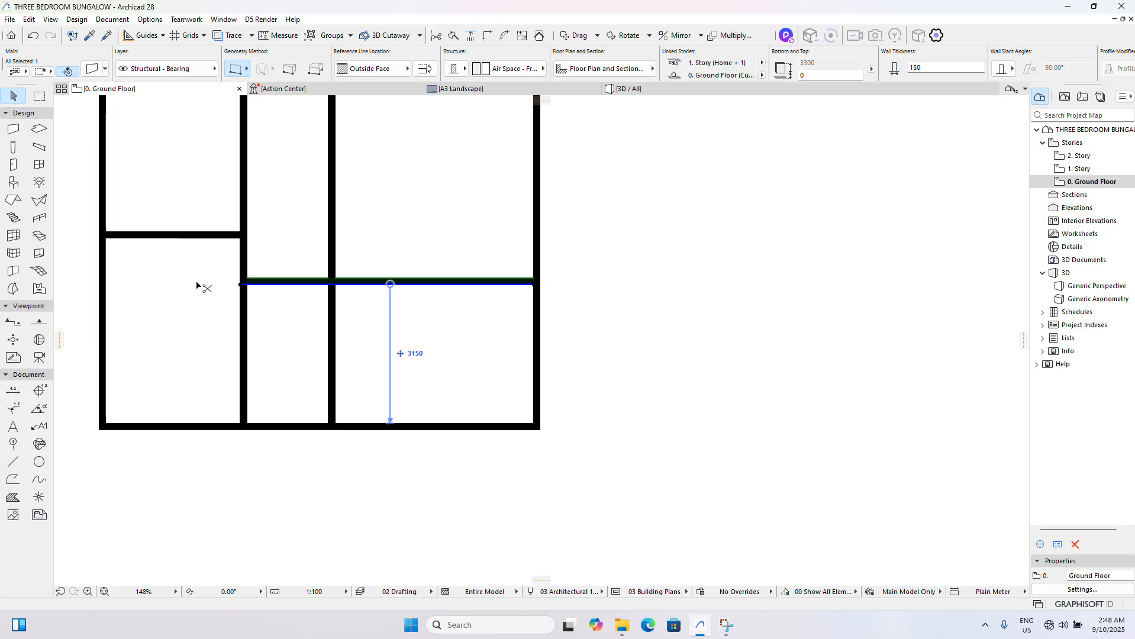
pyautogui.keyDown('ctrl'); pyautogui.click(436, 286); pyautogui.keyUp('ctrl')
# - Drag a copy of Room 1's upper wall 1350 mm vertically upward for the first T/B
pyautogui.scroll(-7, 355, 346)
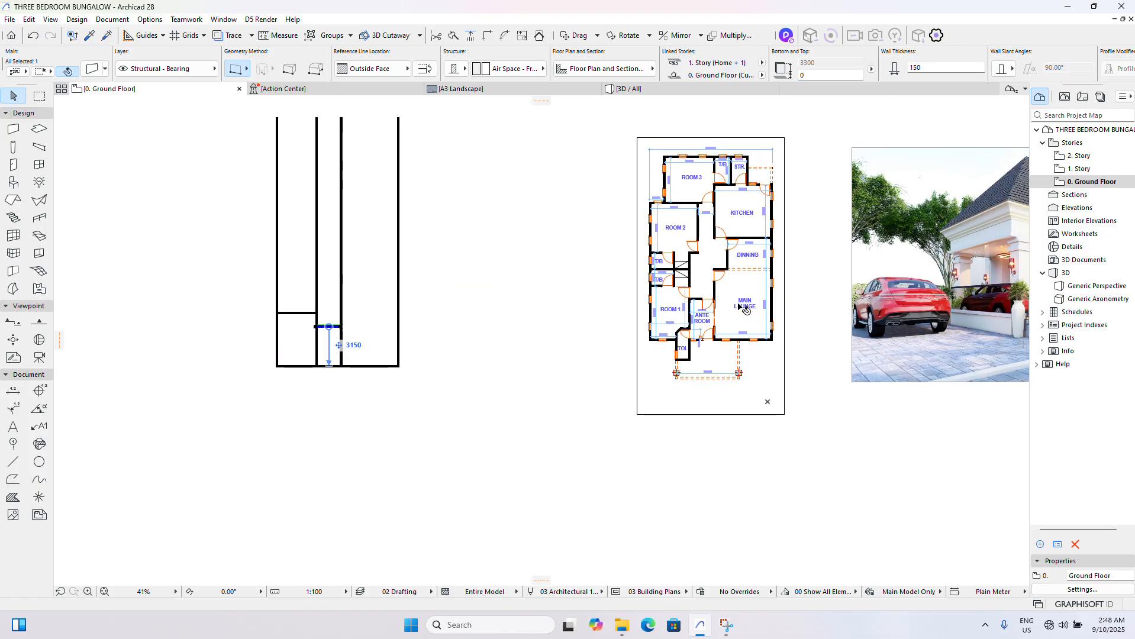
pyautogui.scroll(3, 645, 284)
pyautogui.scroll(-1, 488, 296)
pyautogui.scroll(5, 353, 311)
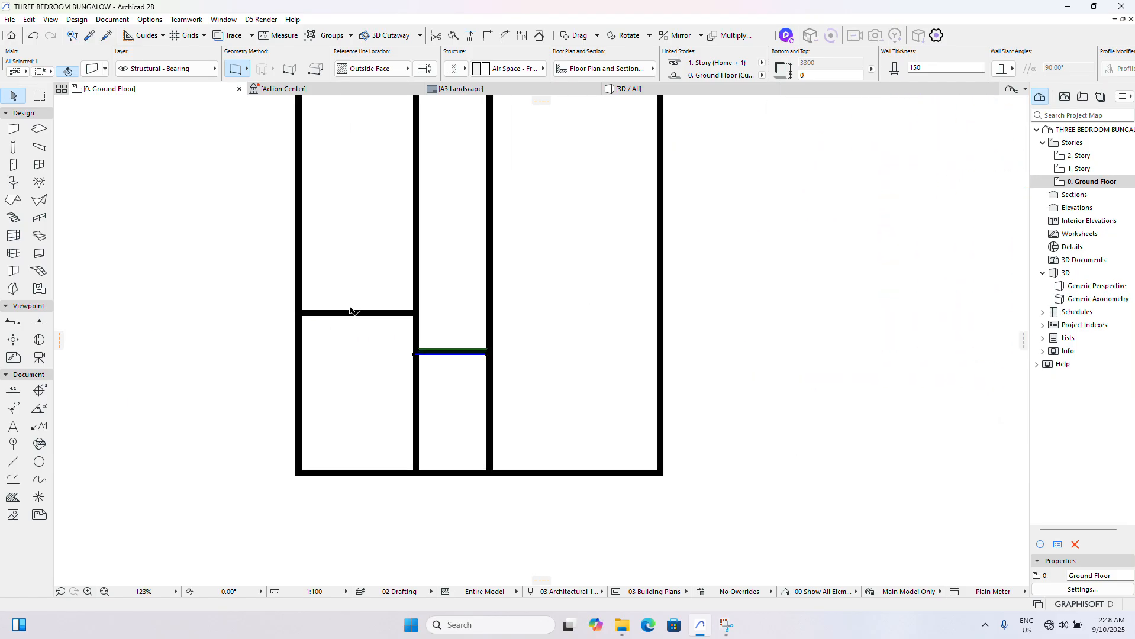
pyautogui.hotkey('ctrl', 'shift', 'd')
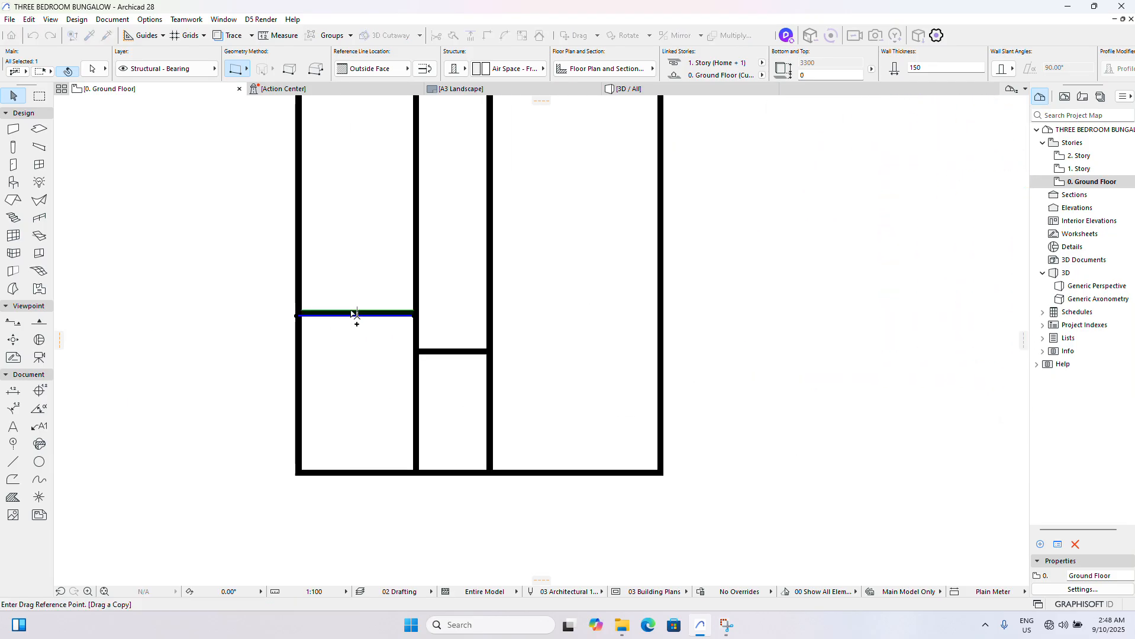
pyautogui.click(352, 311)
pyautogui.write('1')
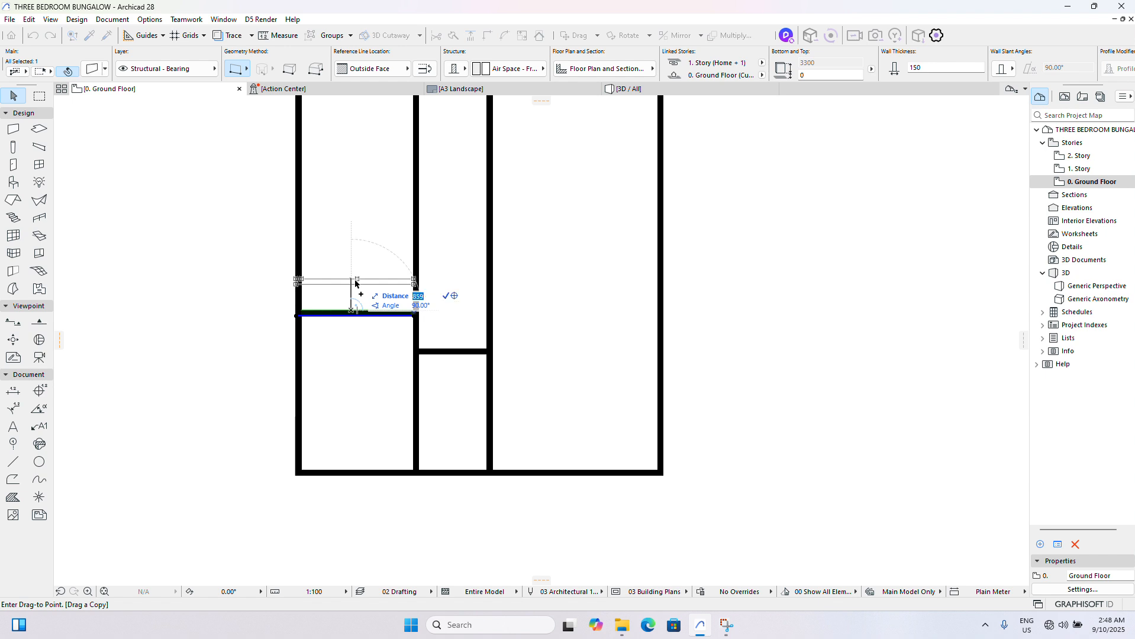
pyautogui.write('350')
pyautogui.press('Return')
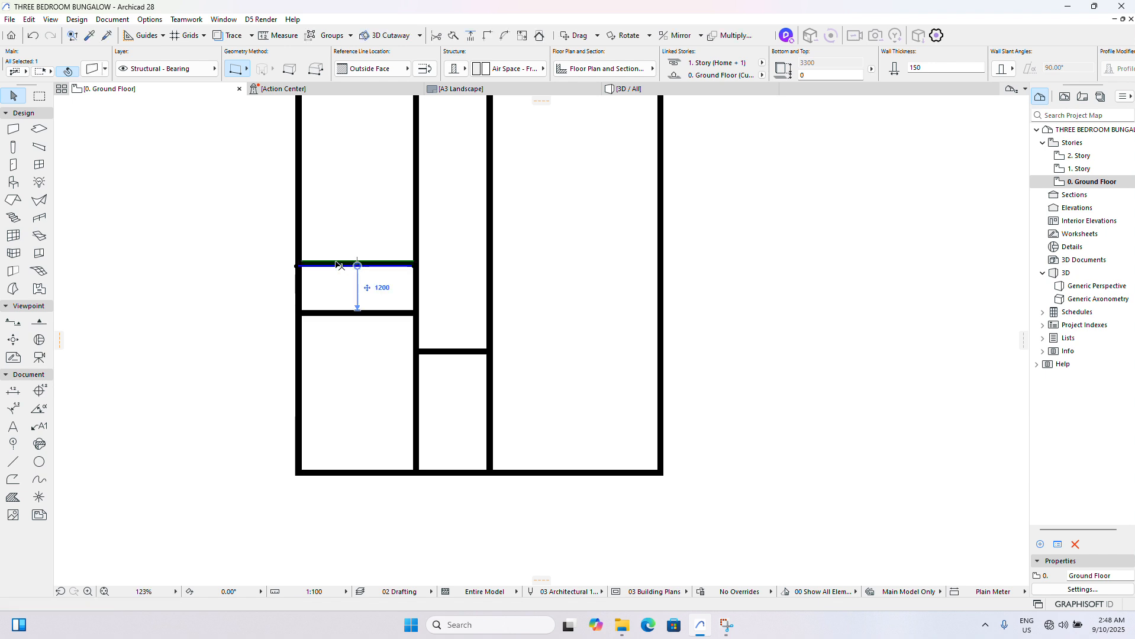
# - Drag a copy of the first T/B's upper wall 1350 mm vertically upward to form the second T/B
pyautogui.scroll(3, 332, 239)
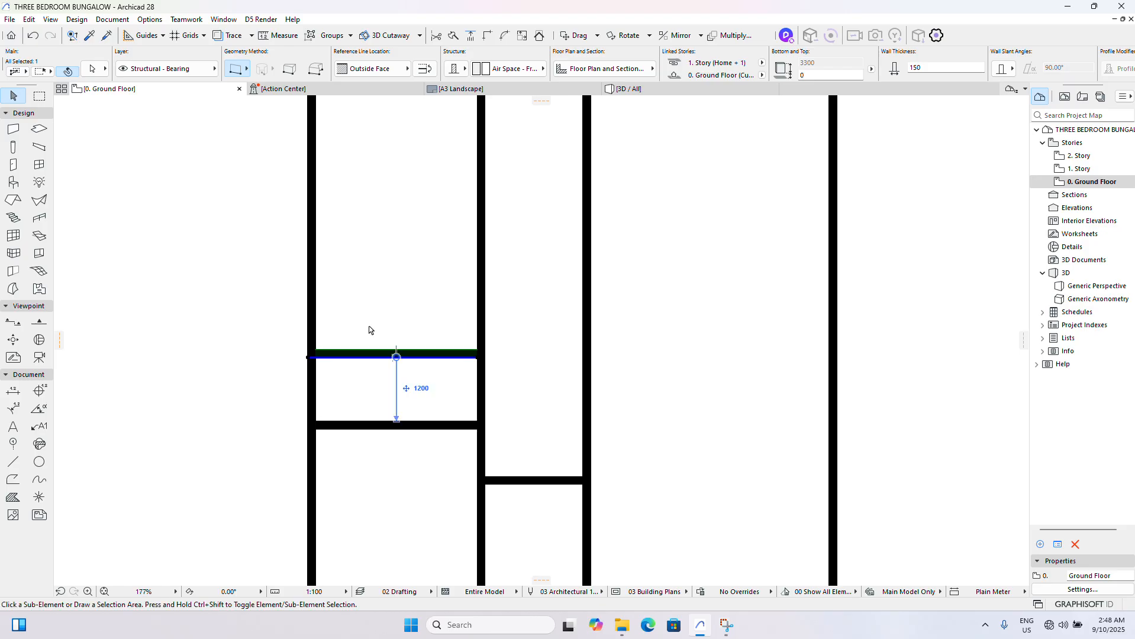
pyautogui.hotkey('ctrl', 'shift', 'd')
pyautogui.click(373, 350)
pyautogui.write('1117')
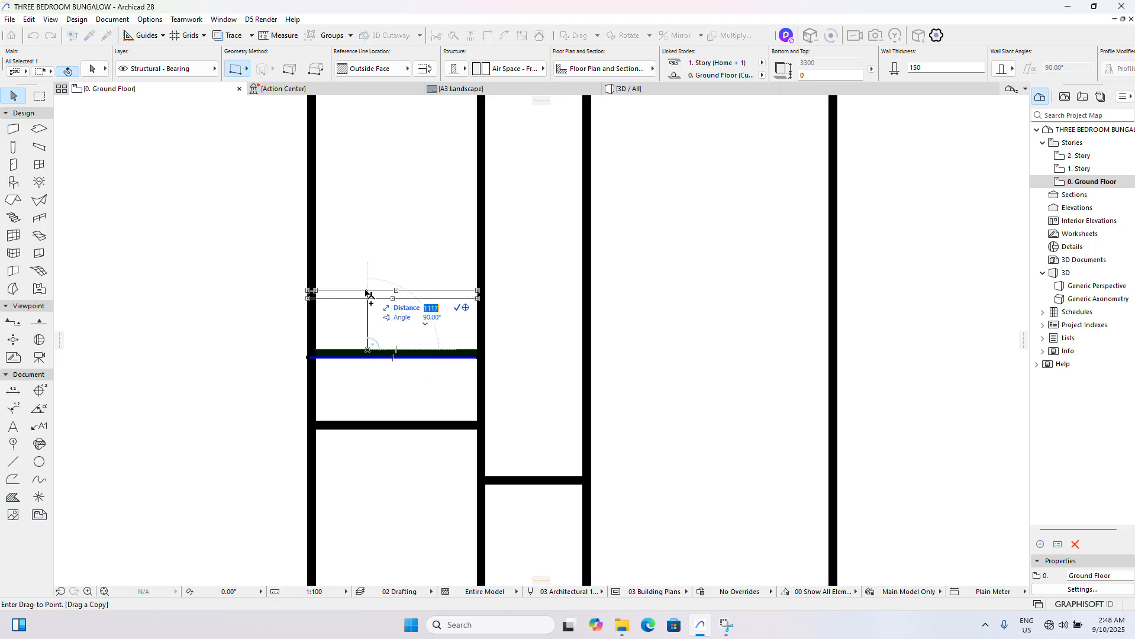
pyautogui.write('350')
pyautogui.press('Return')
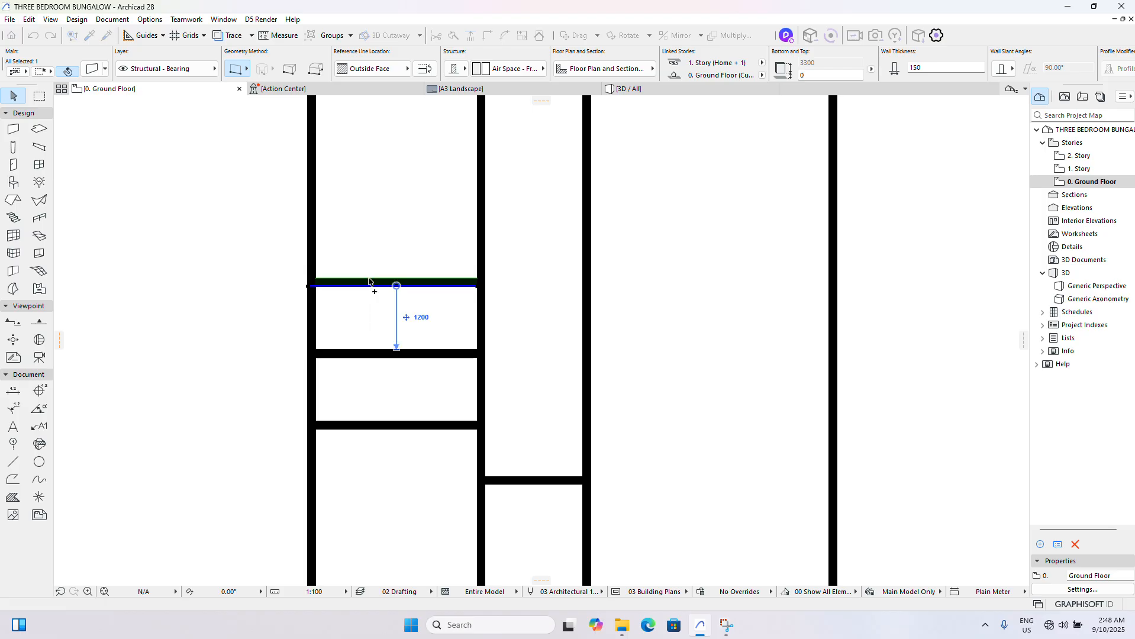
# - Drag a copy of the bottom horizontal wall 5700 mm vertically upward for the Main Lounge's upper wall
pyautogui.scroll(-3, 310, 314)
pyautogui.scroll(-4, 310, 314)
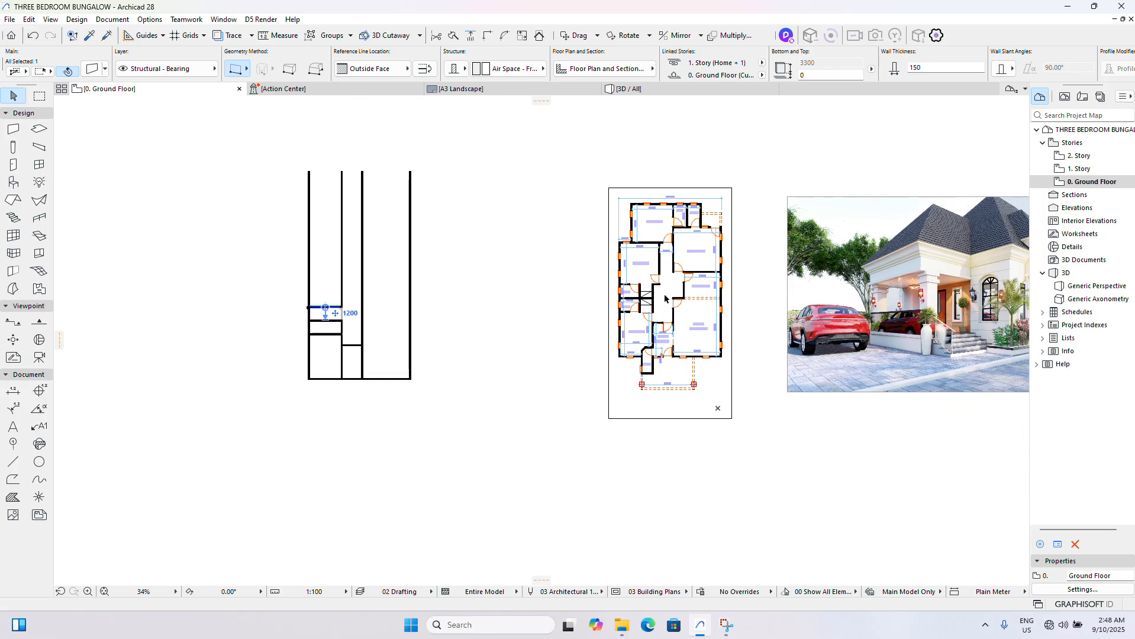
pyautogui.scroll(4, 664, 296)
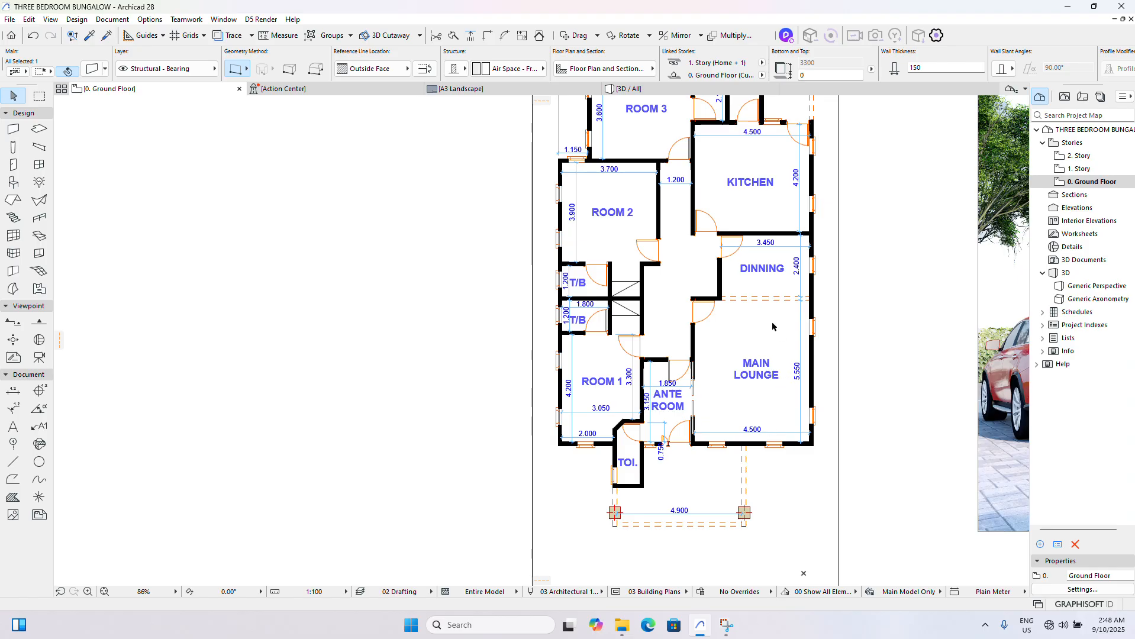
pyautogui.scroll(5, 794, 336)
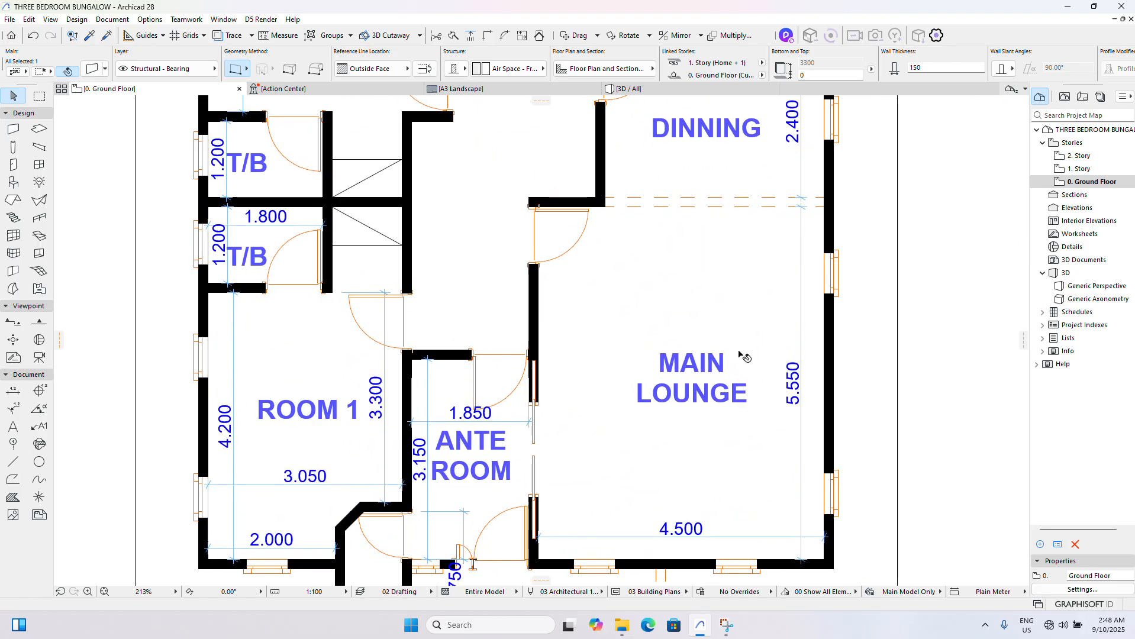
pyautogui.scroll(-6, 755, 367)
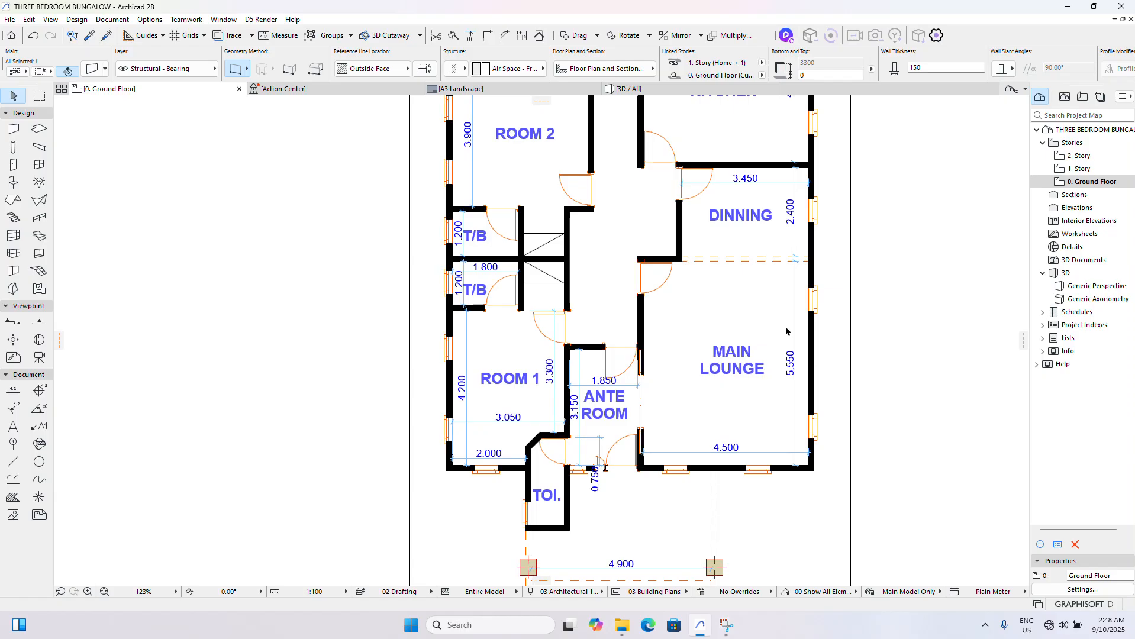
pyautogui.scroll(3, 316, 414)
pyautogui.click(406, 442)
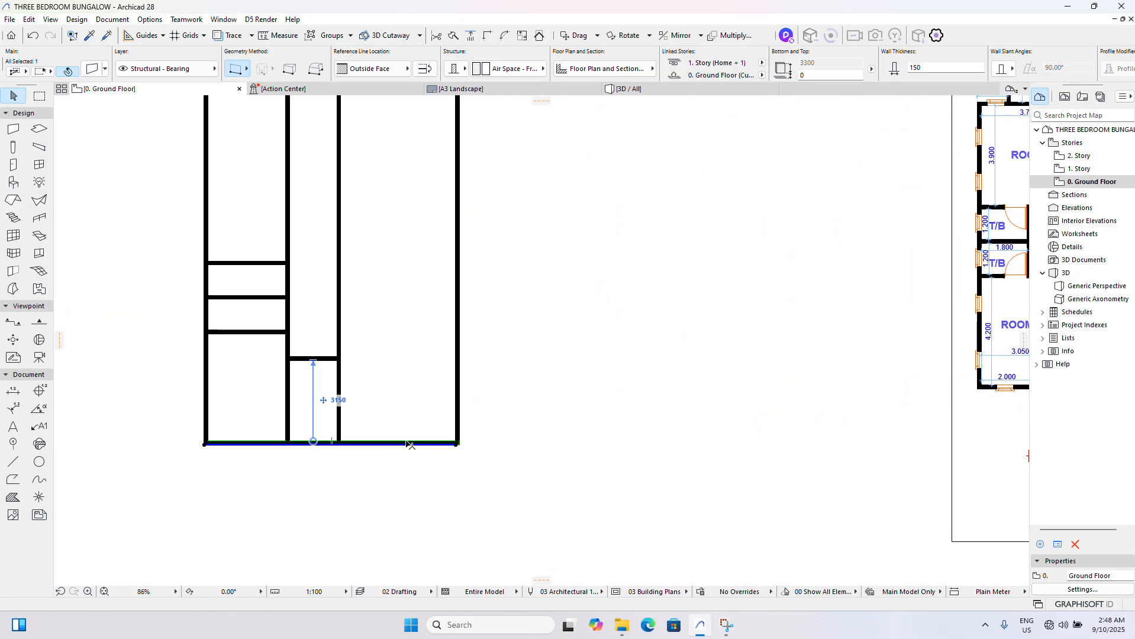
pyautogui.hotkey('ctrl', 'shift', 'd')
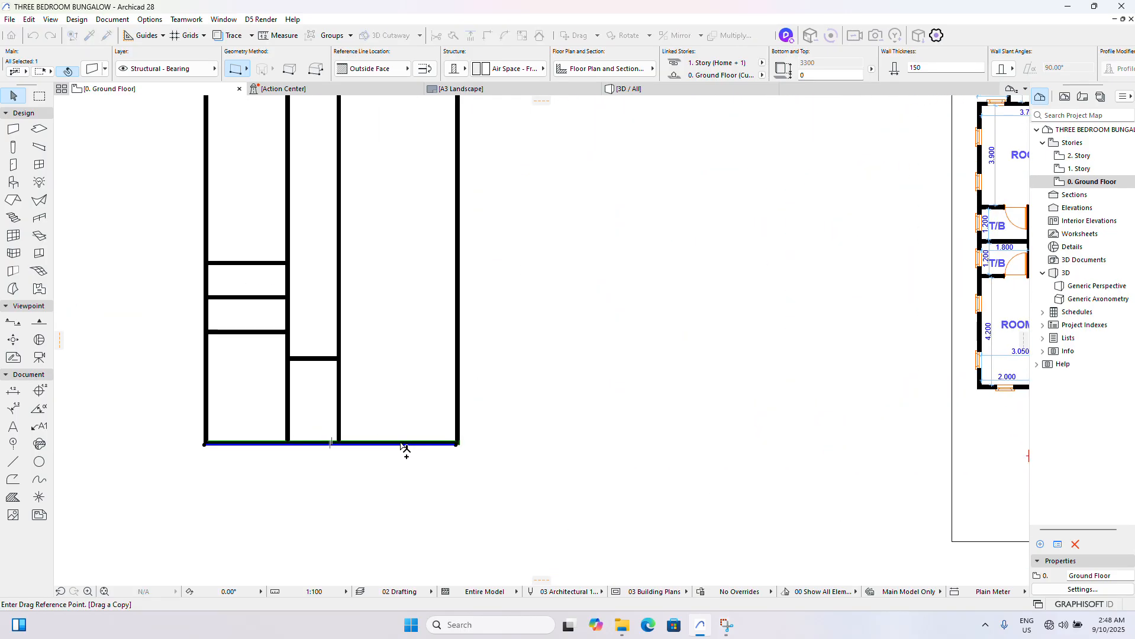
pyautogui.click(400, 444)
pyautogui.press('Tab')
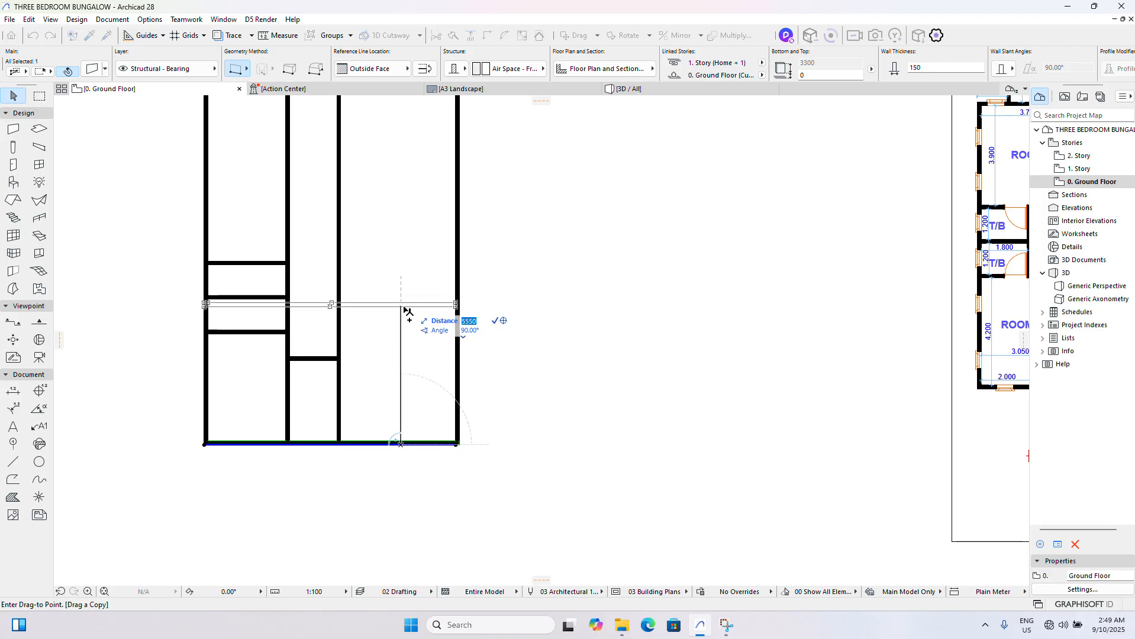
pyautogui.write('5')
pyautogui.press('BackSpace')
pyautogui.write('570')
pyautogui.press('Return')
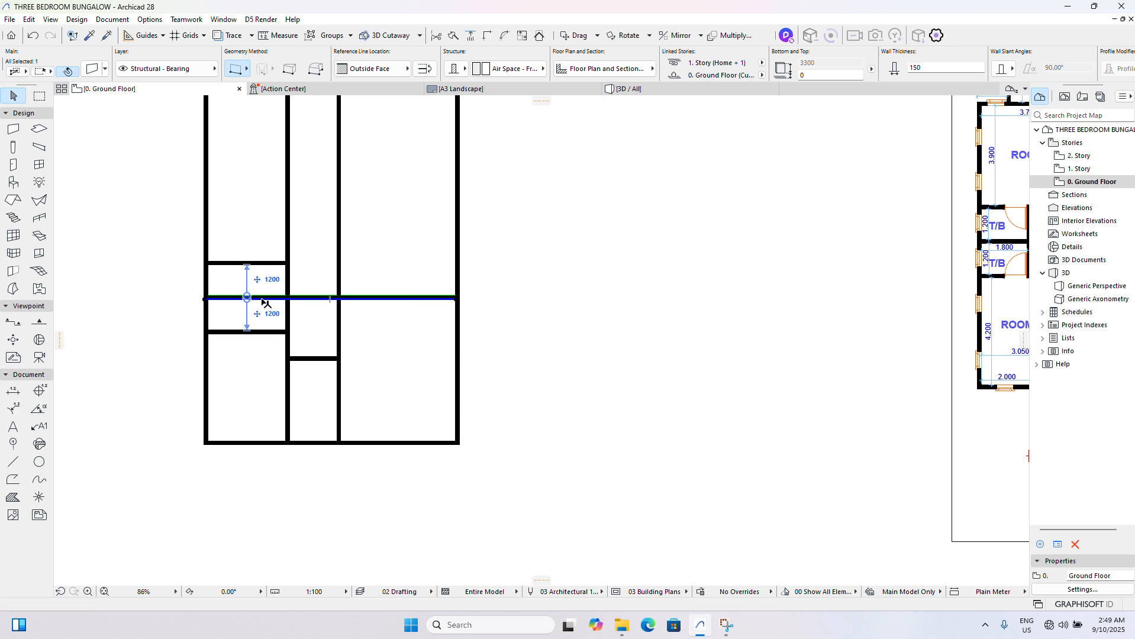
# - Trim the Main Lounge's upper wall, keeping only the segment between the second inner vertical wall and the right outer wall
pyautogui.scroll(5, 264, 302)
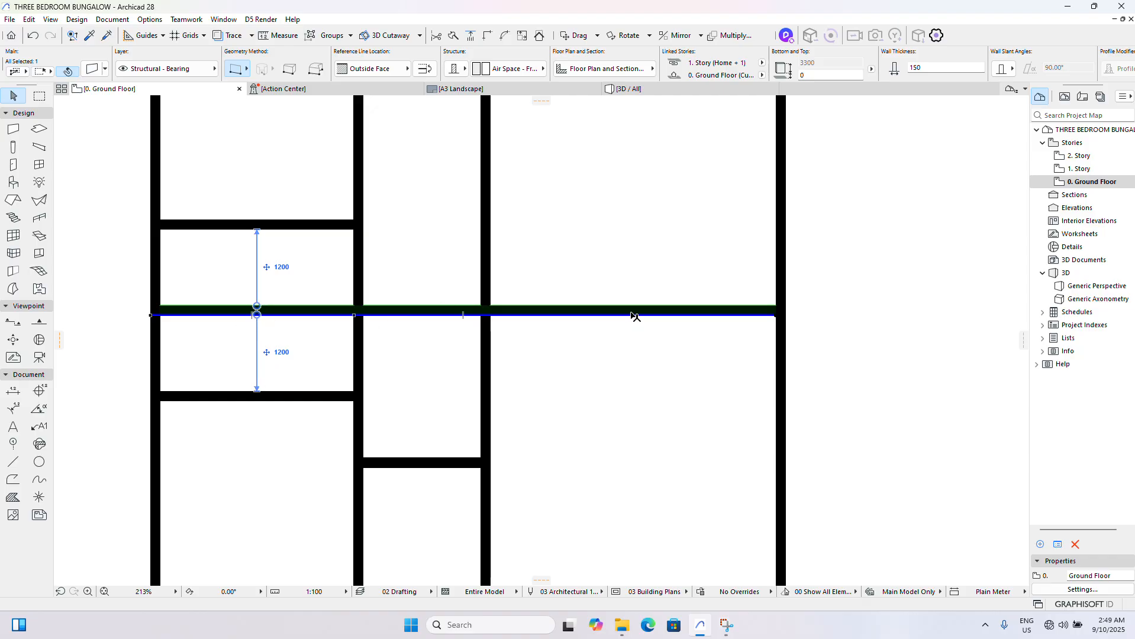
pyautogui.scroll(-2, 631, 314)
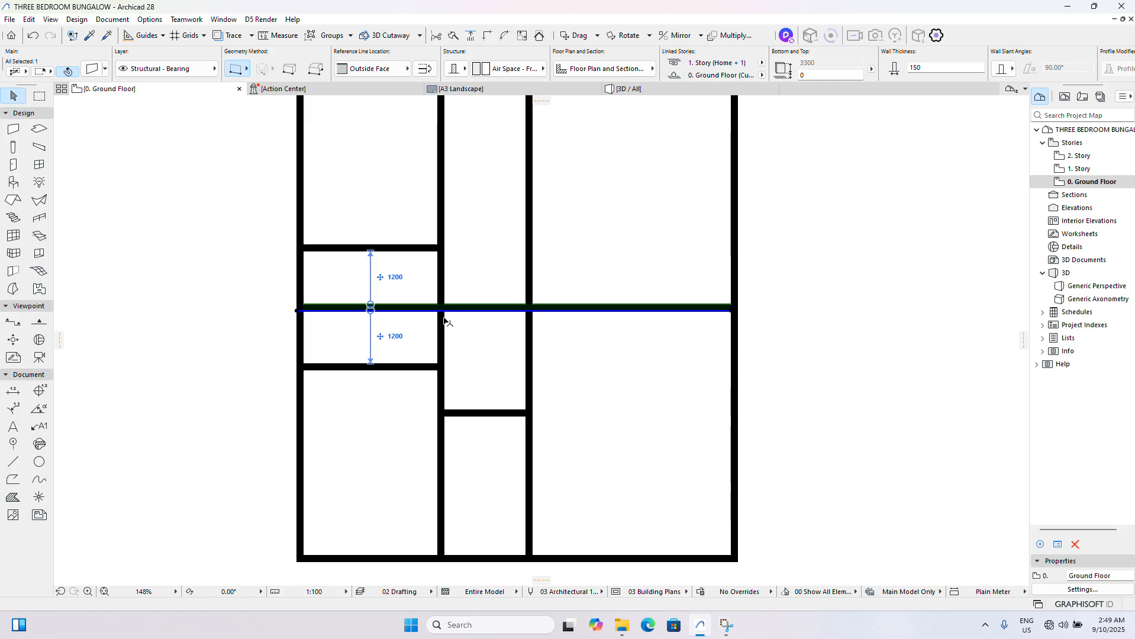
pyautogui.keyDown('ctrl'); pyautogui.click(398, 312); pyautogui.keyUp('ctrl')
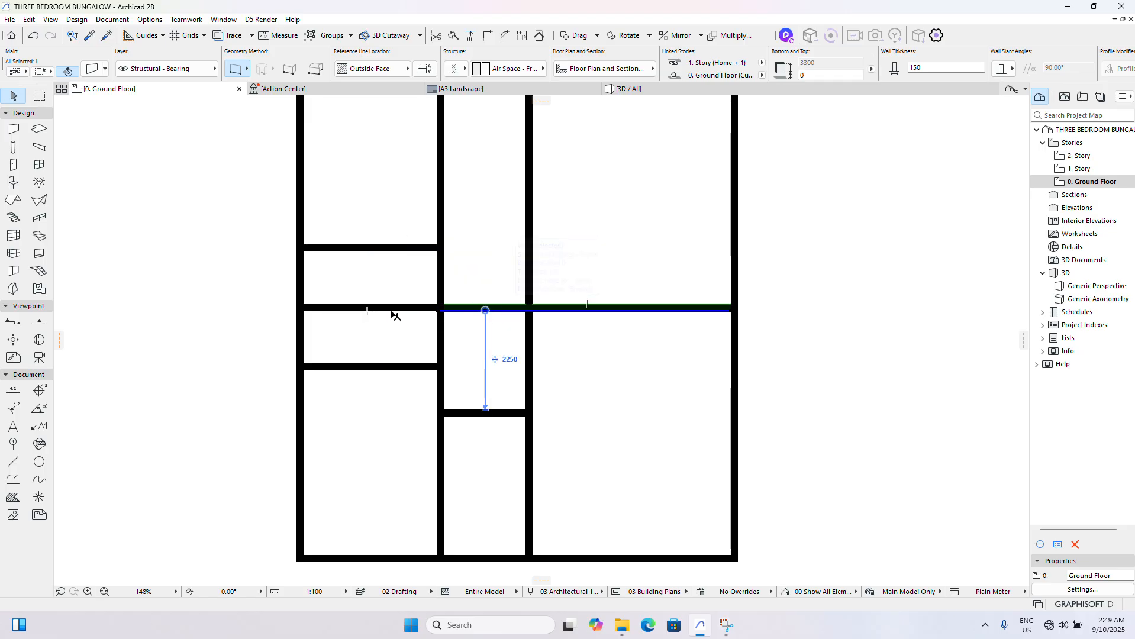
pyautogui.keyDown('ctrl'); pyautogui.click(507, 308); pyautogui.keyUp('ctrl')
pyautogui.scroll(-6, 466, 324)
pyautogui.click(638, 342)
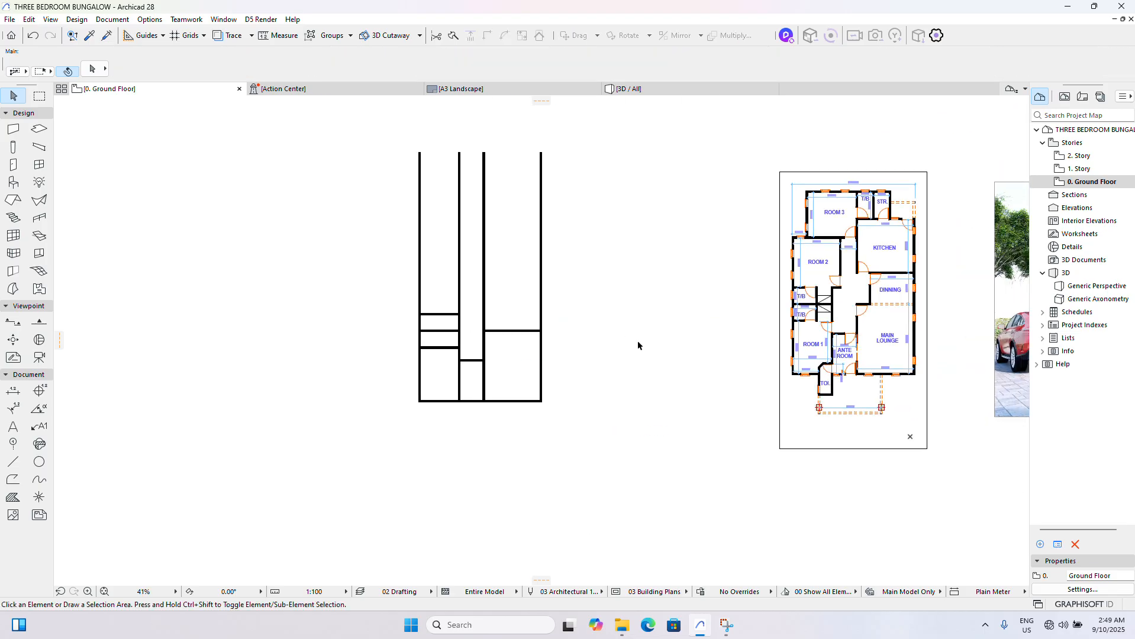
# - Examine the reference plan's room dimensions around the Main Lounge, Dinning and front toilet
pyautogui.scroll(7, 894, 362)
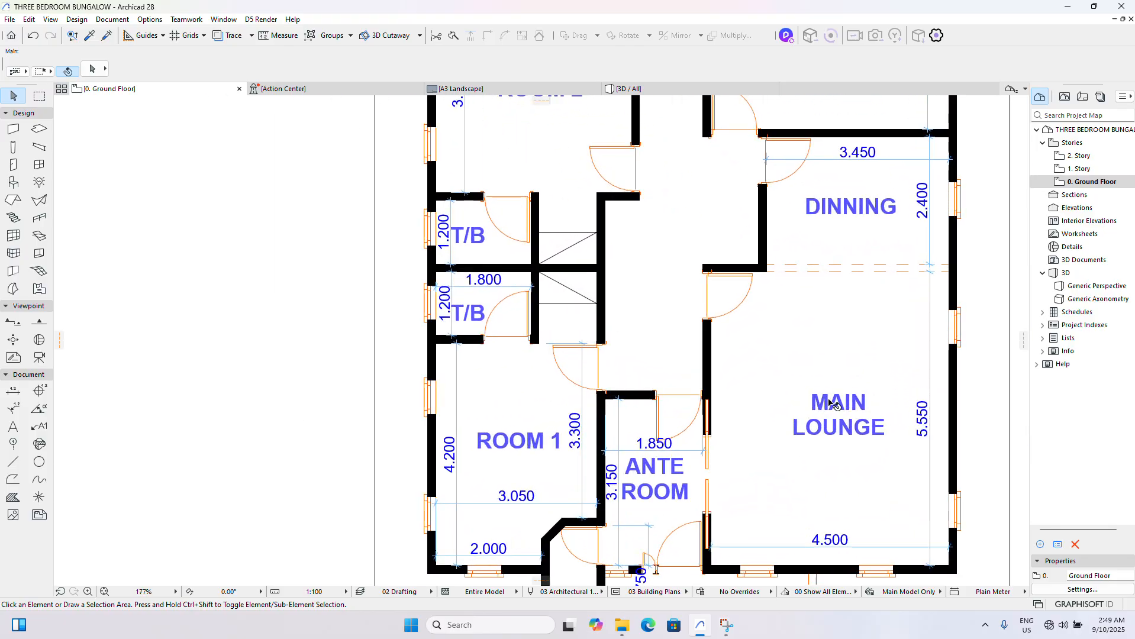
pyautogui.scroll(-7, 835, 385)
pyautogui.scroll(3, 509, 401)
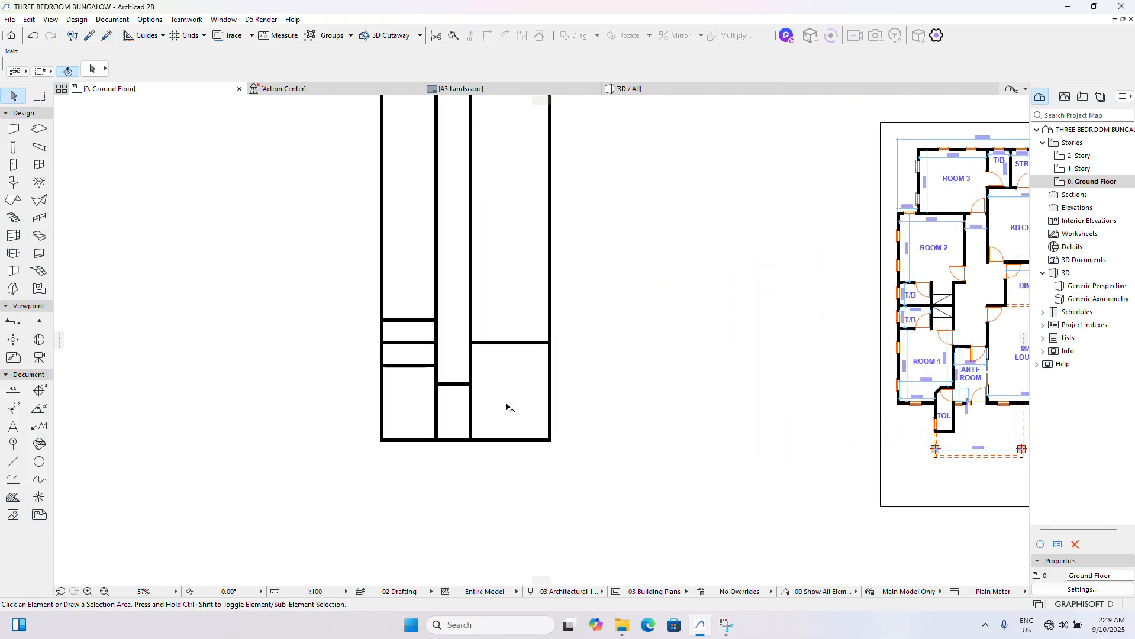
pyautogui.scroll(-3, 506, 394)
pyautogui.scroll(6, 796, 409)
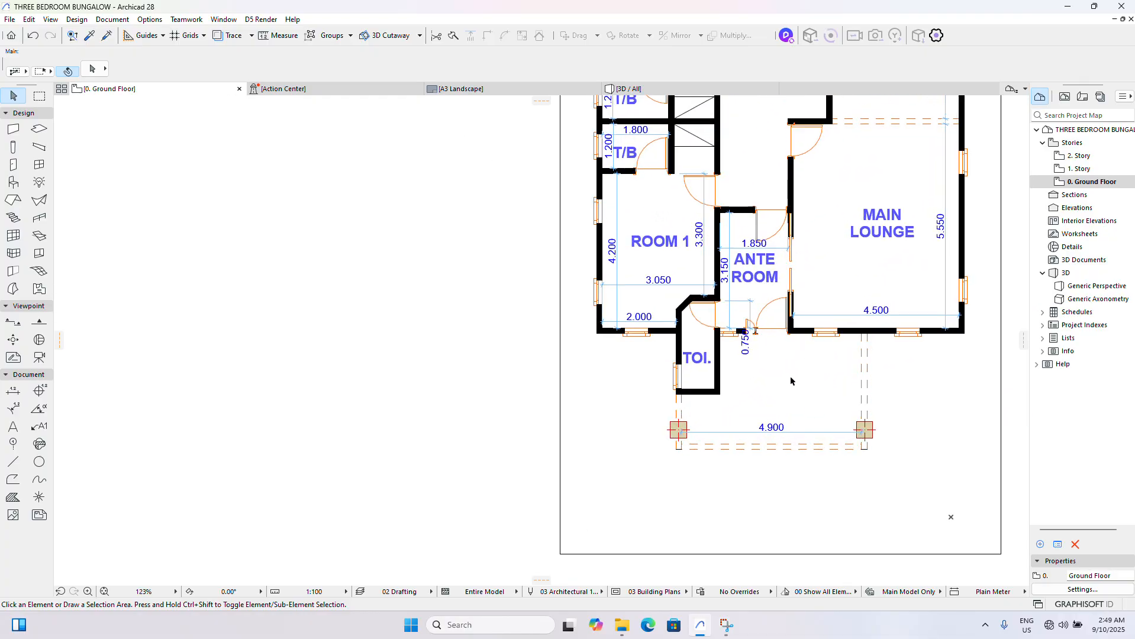
pyautogui.scroll(-5, 791, 380)
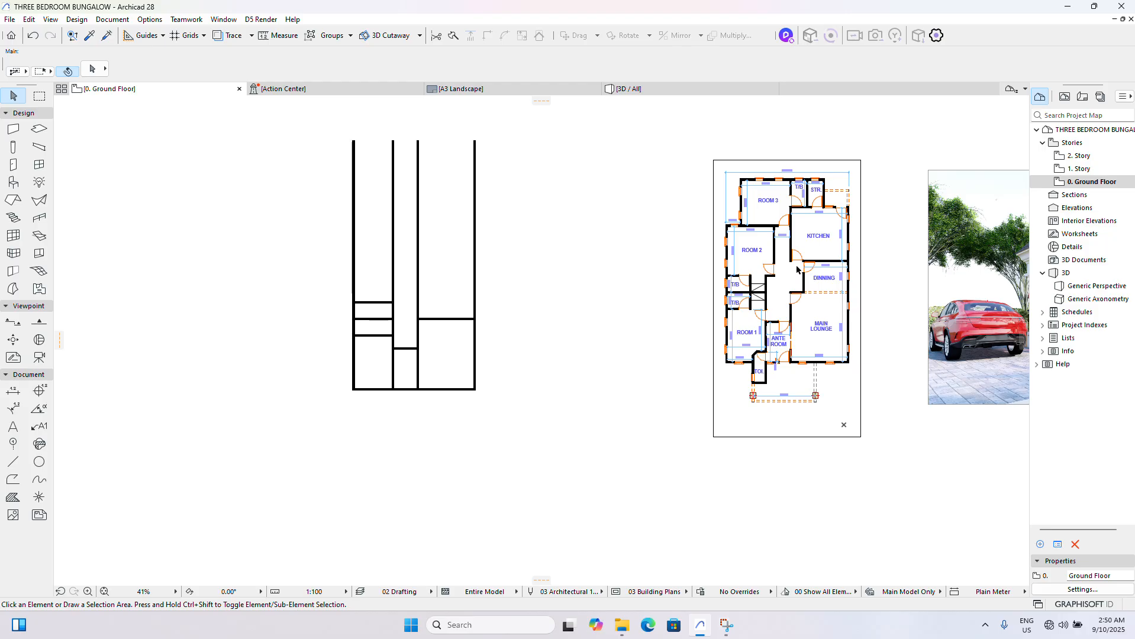
# - Dimension the front porch's depth on the reference plan, from the lower beam's inner edge up to the Main Lounge's front wall
pyautogui.scroll(6, 775, 397)
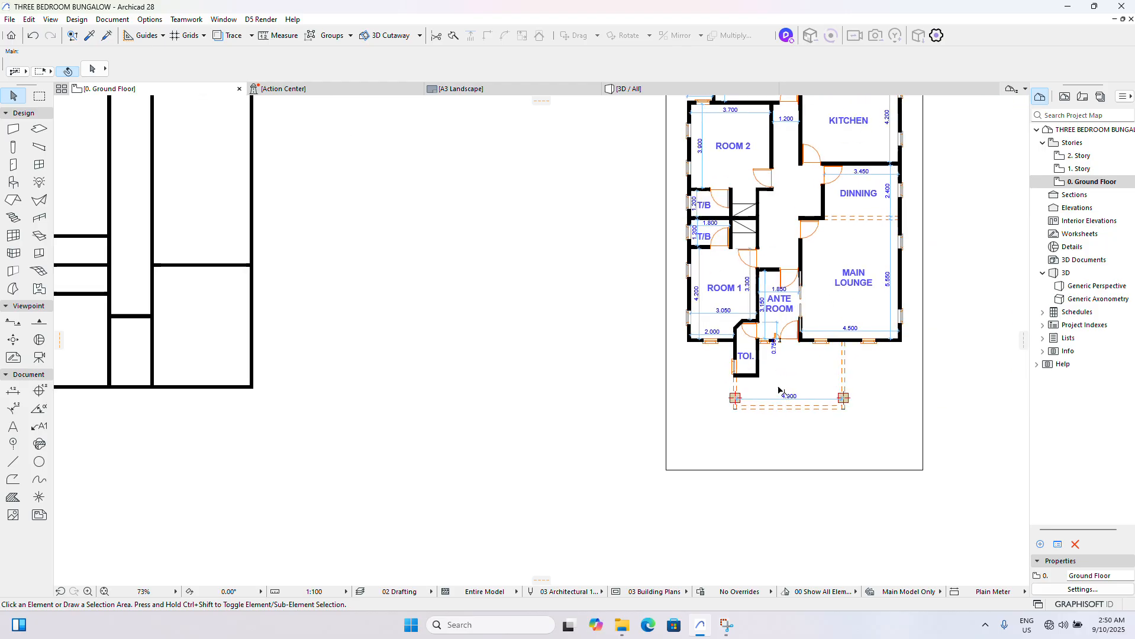
pyautogui.scroll(-5, 480, 385)
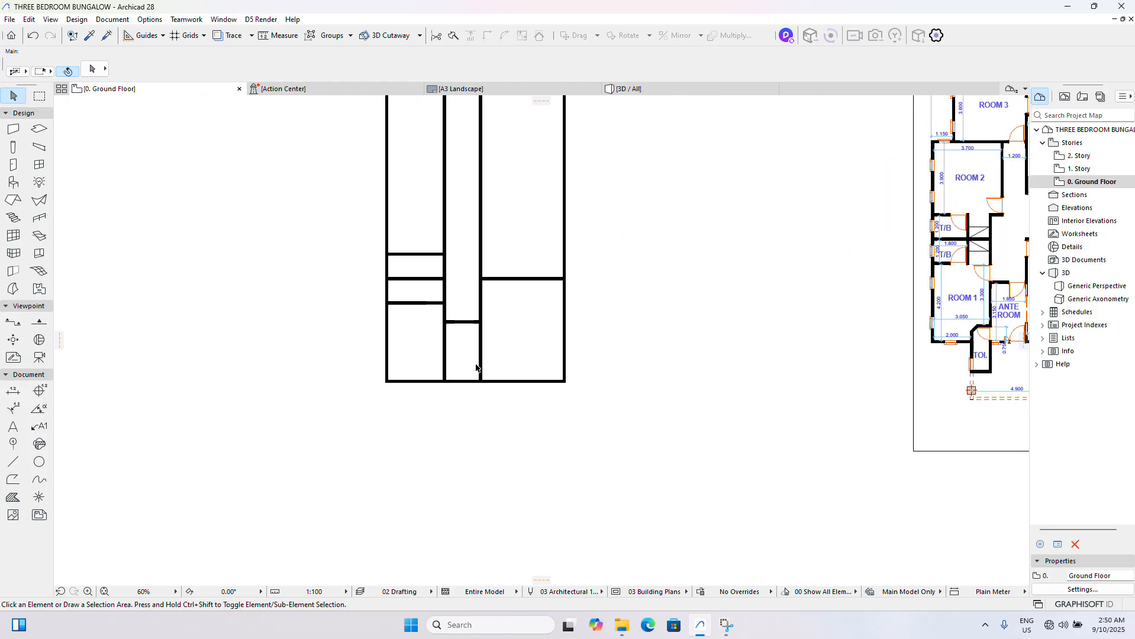
pyautogui.scroll(3, 699, 382)
pyautogui.scroll(1, 816, 374)
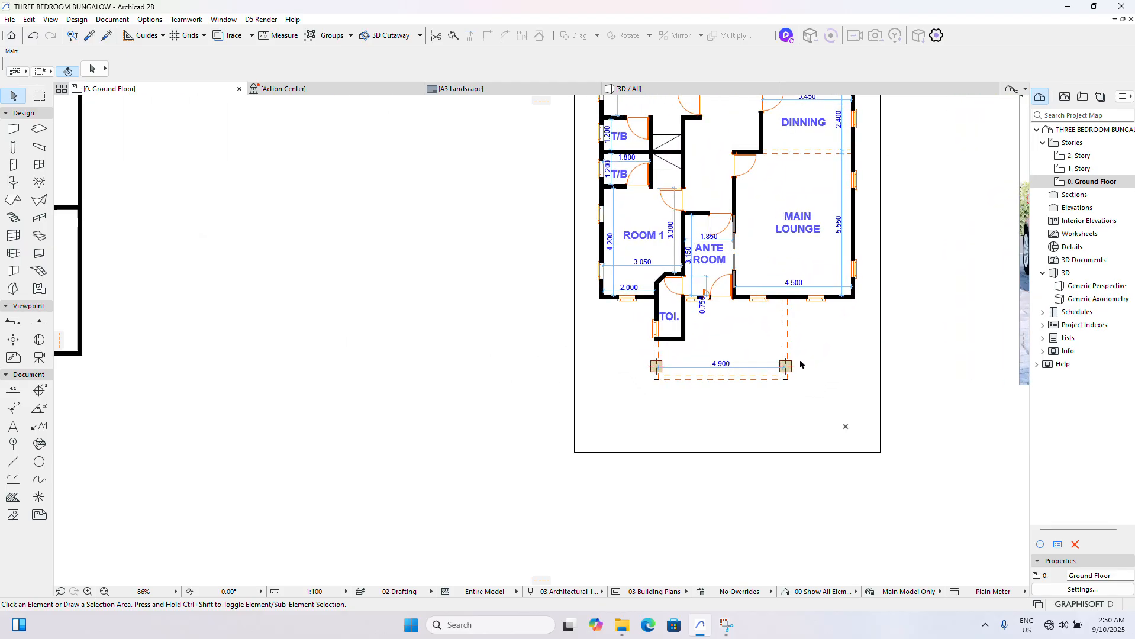
pyautogui.scroll(-3, 800, 364)
pyautogui.scroll(4, 816, 364)
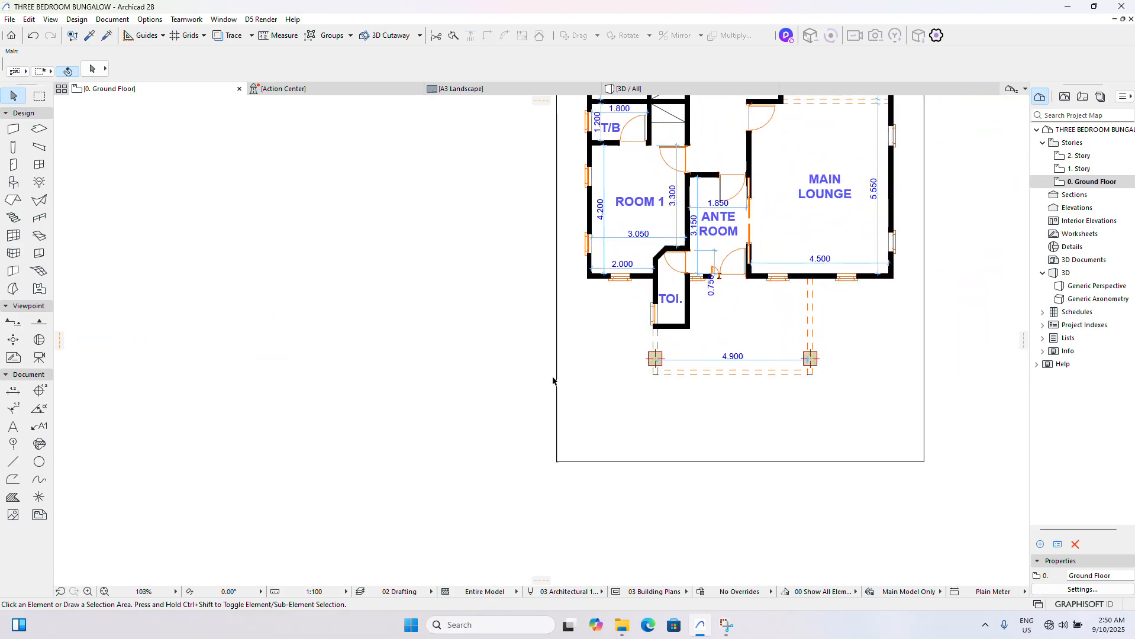
pyautogui.click(13, 390)
pyautogui.scroll(5, 796, 355)
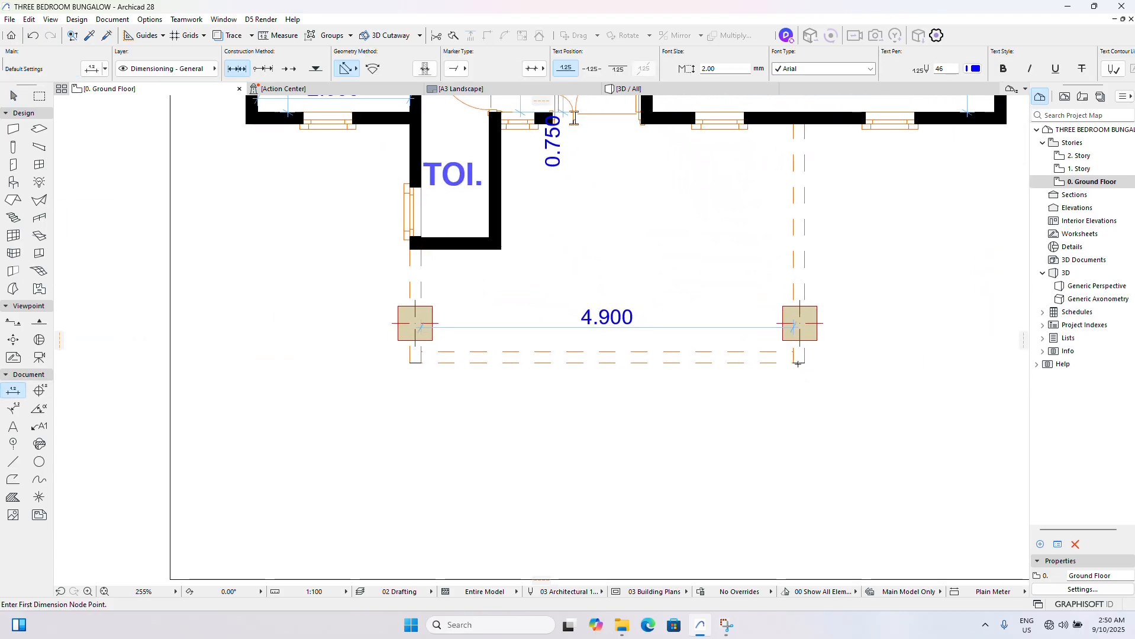
pyautogui.click(795, 350)
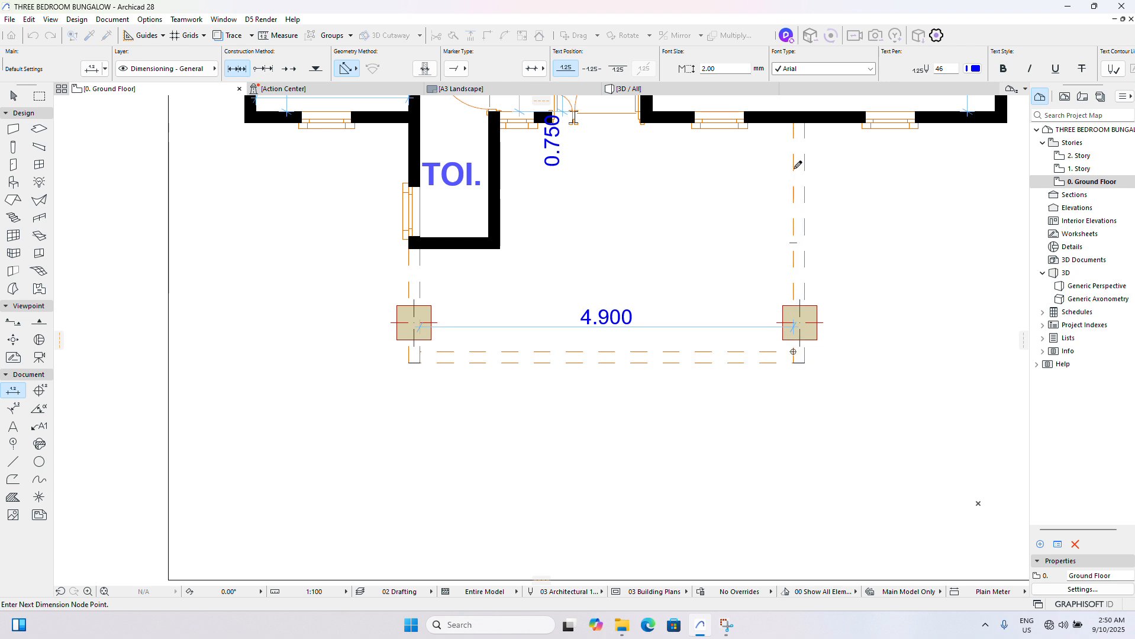
pyautogui.click(795, 118)
pyautogui.doubleClick(758, 173)
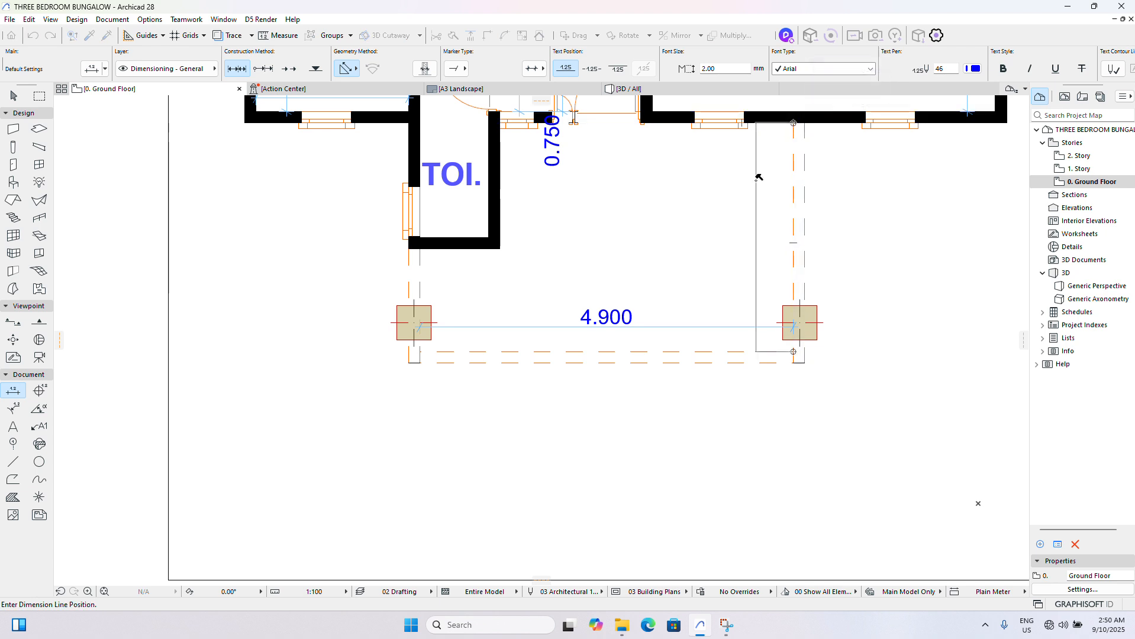
pyautogui.click(757, 175)
pyautogui.scroll(-6, 739, 241)
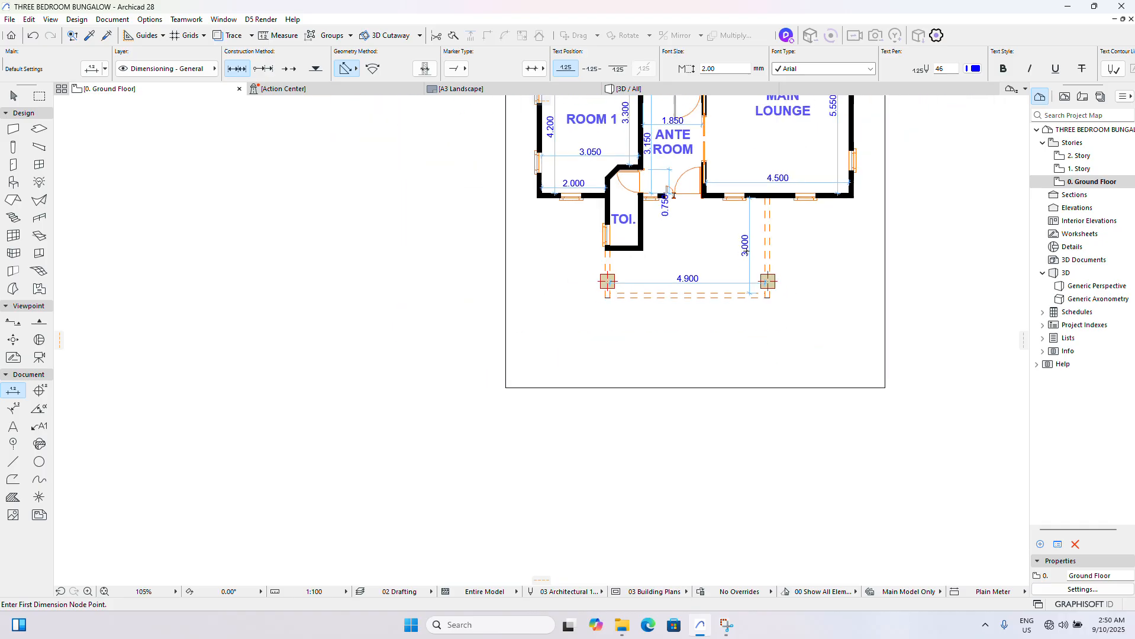
pyautogui.click(14, 96)
# - Drag a copy of the bottom horizontal wall 3000 mm vertically downward to form the porch's front wall
pyautogui.scroll(-2, 520, 266)
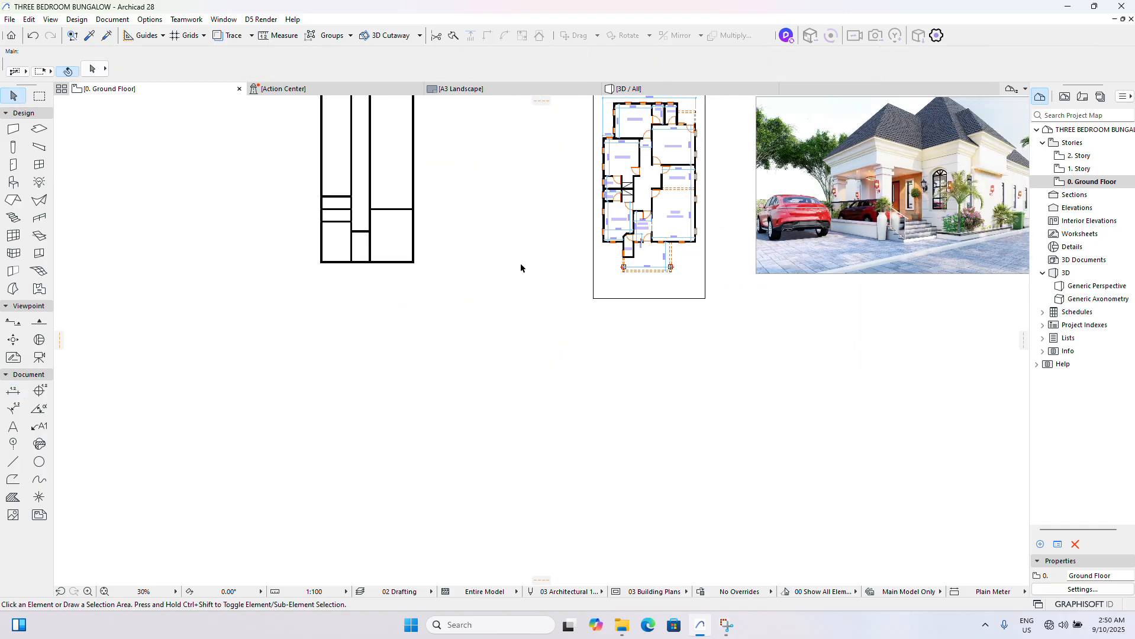
pyautogui.click(425, 260)
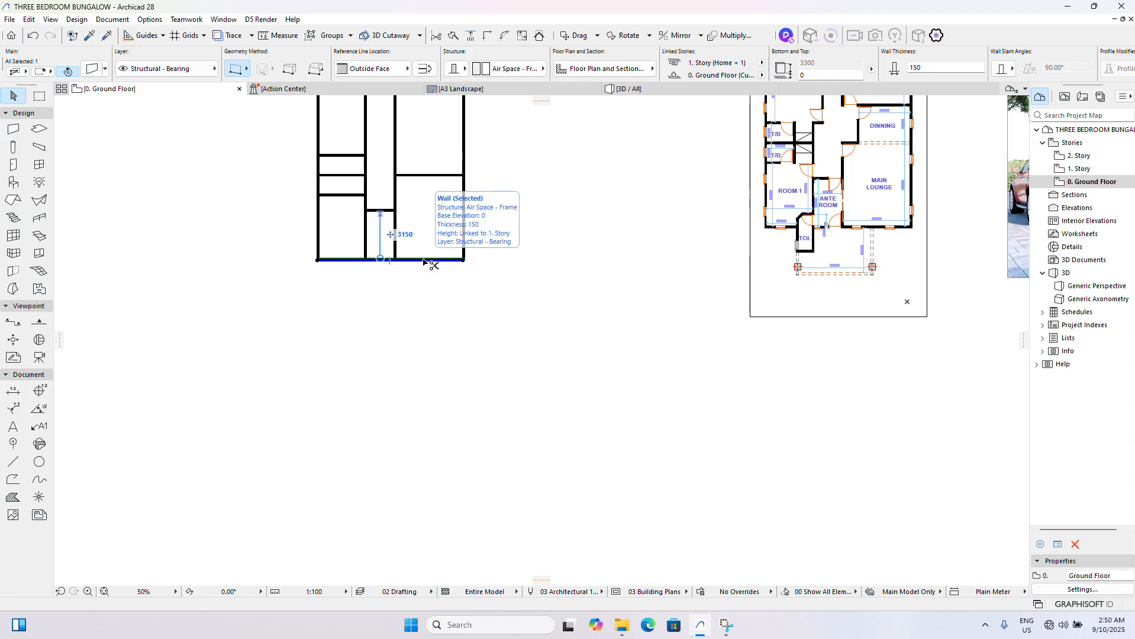
pyautogui.hotkey('ctrl', 'alt', 'd')
pyautogui.click(423, 260)
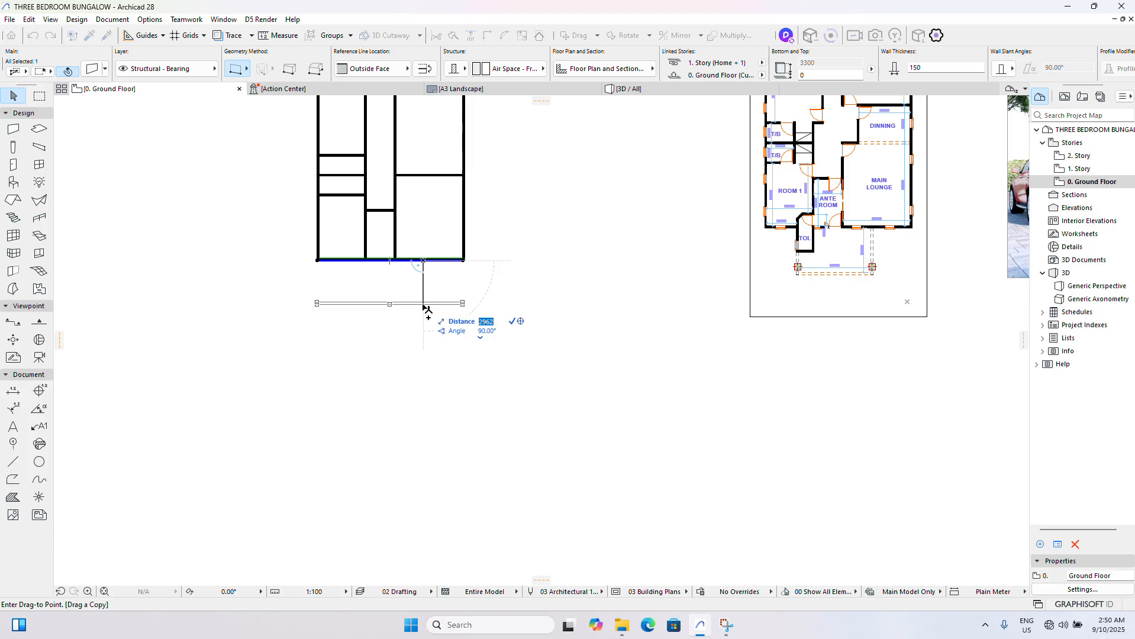
pyautogui.write('3150')
pyautogui.press('Return')
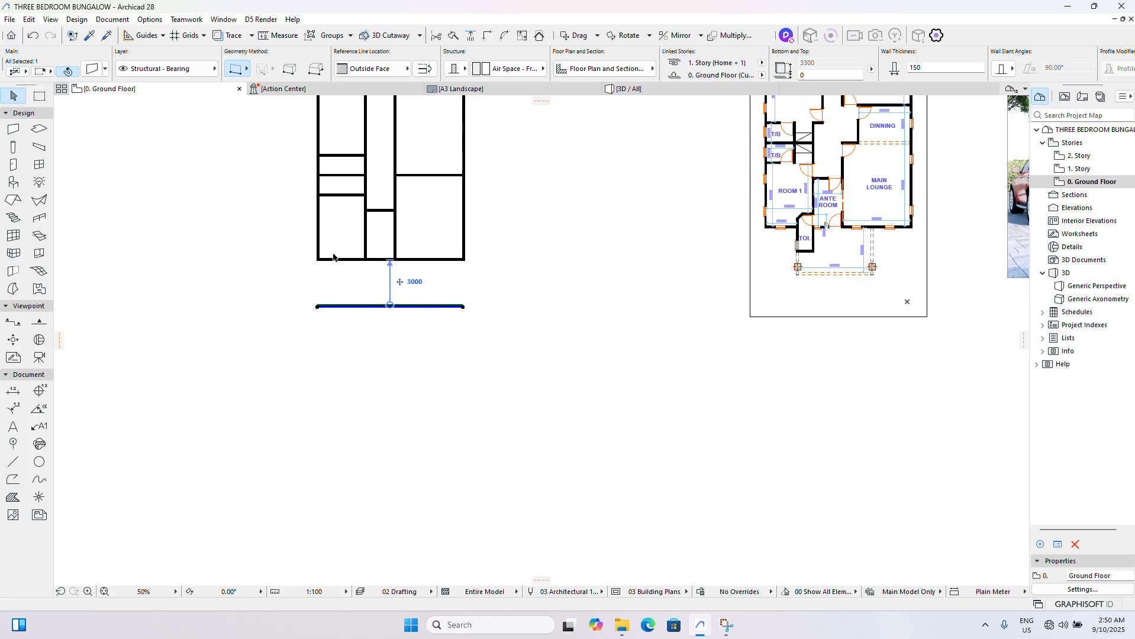
pyautogui.scroll(4, 365, 261)
pyautogui.click(367, 277)
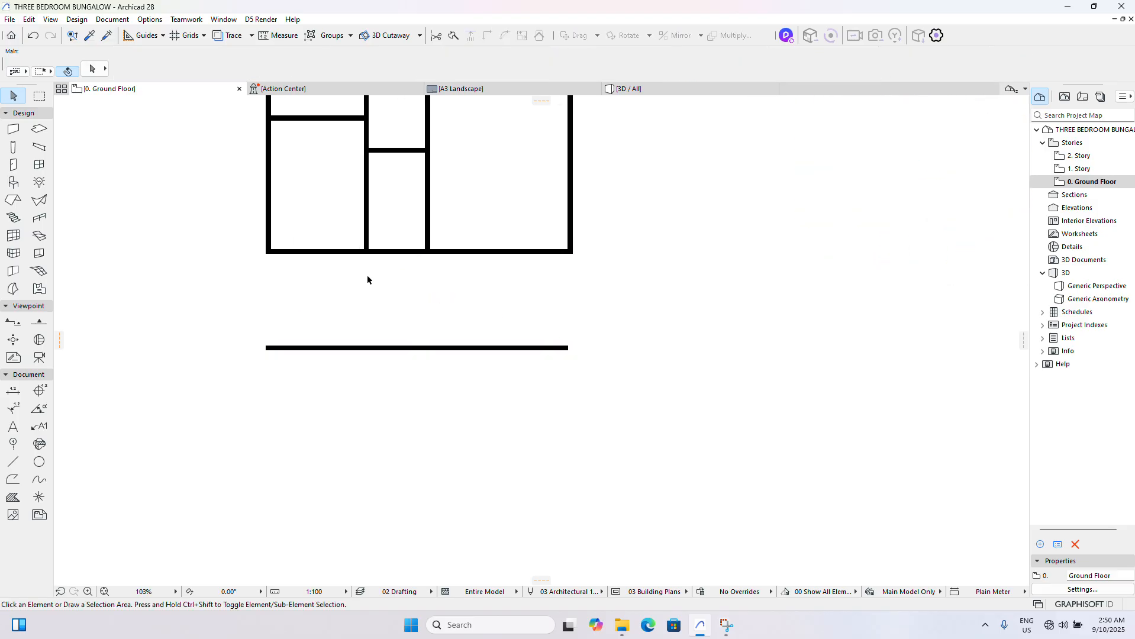
# - Drag a copy of the left outer wall 2150 mm horizontally to the right, into Room 1
pyautogui.scroll(-4, 367, 278)
pyautogui.scroll(7, 788, 225)
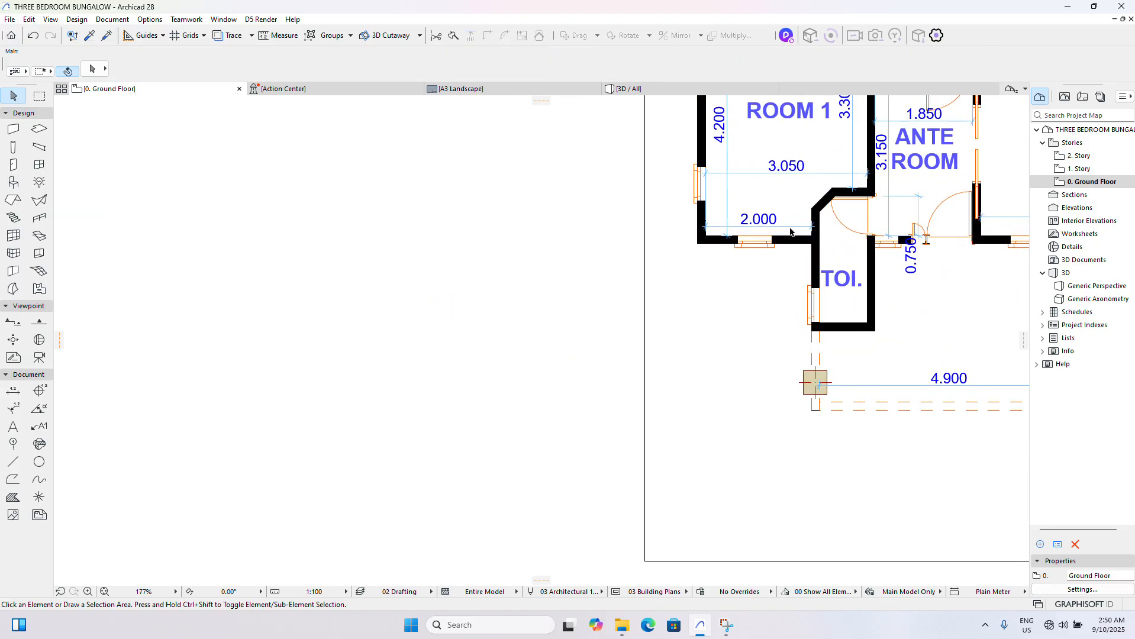
pyautogui.scroll(-7, 792, 231)
pyautogui.scroll(6, 352, 258)
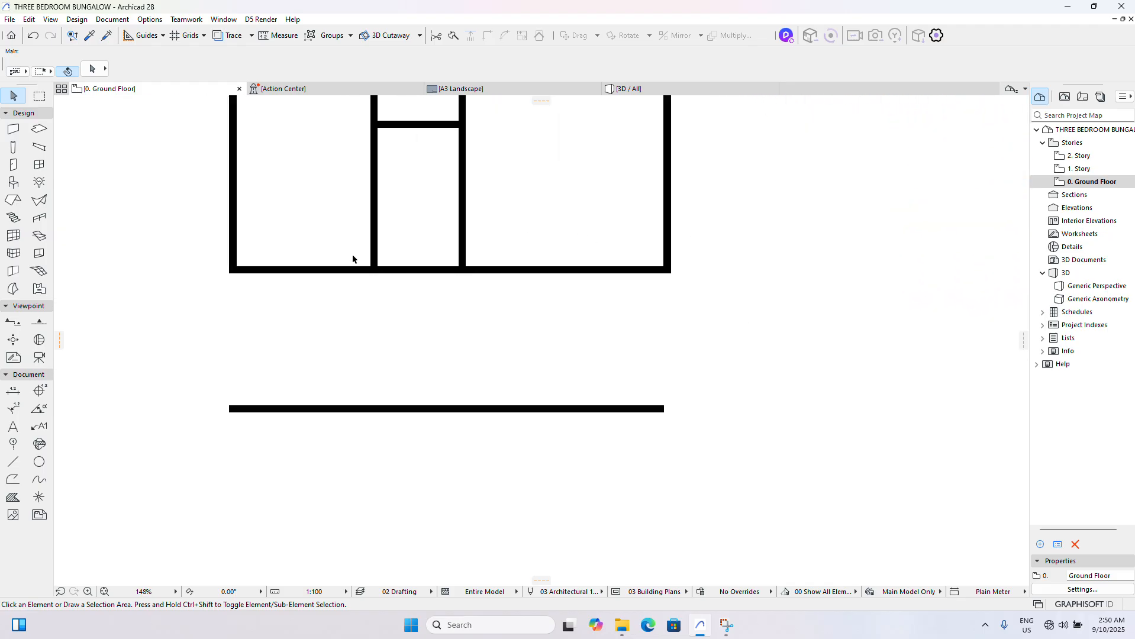
pyautogui.scroll(3, 225, 283)
pyautogui.click(239, 252)
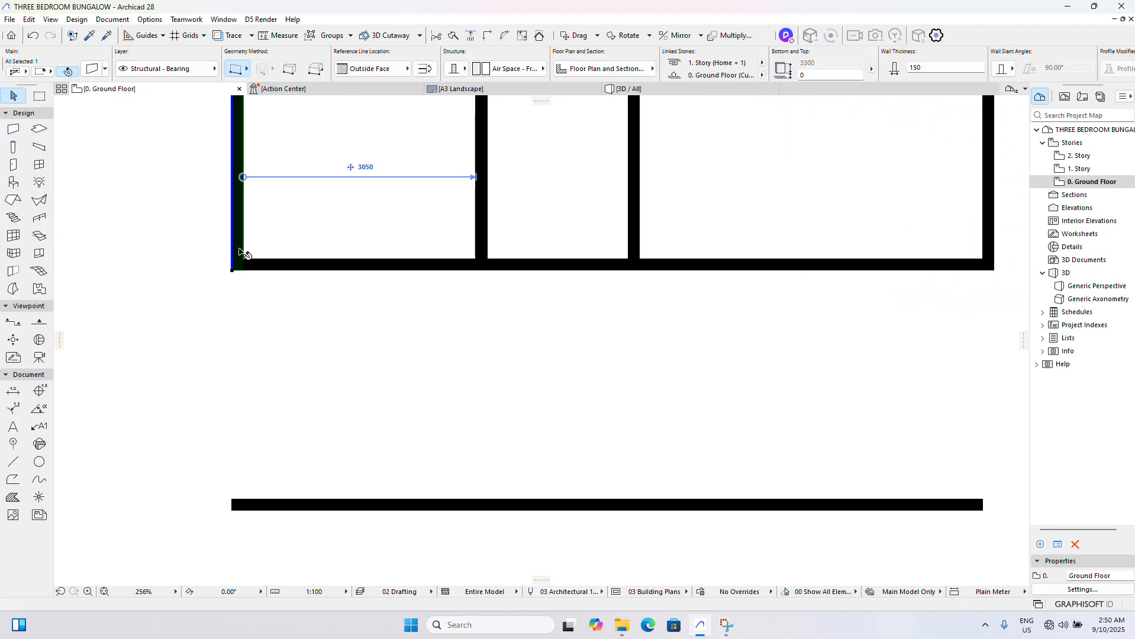
pyautogui.hotkey('ctrl', 'shift', 'd')
pyautogui.click(239, 249)
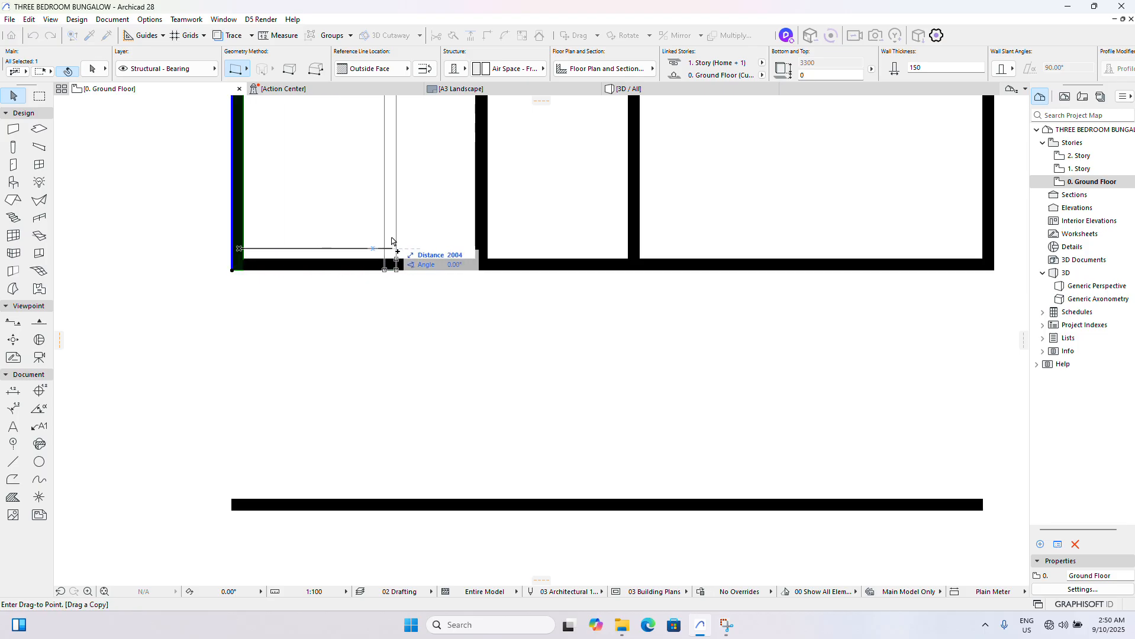
pyautogui.write('215')
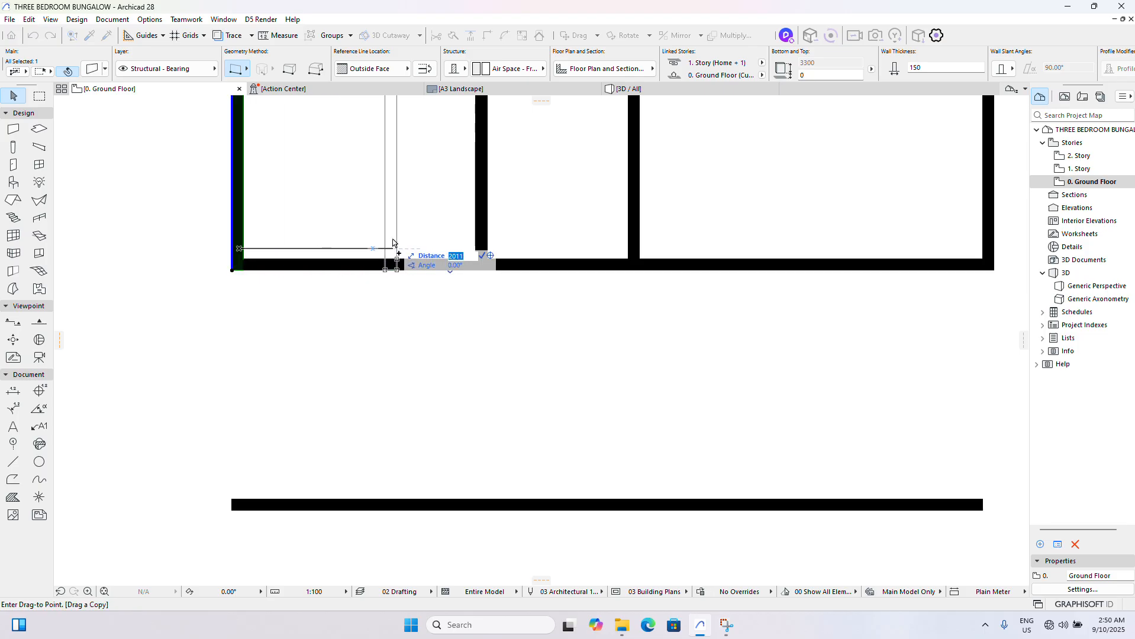
pyautogui.write('0')
pyautogui.press('Return')
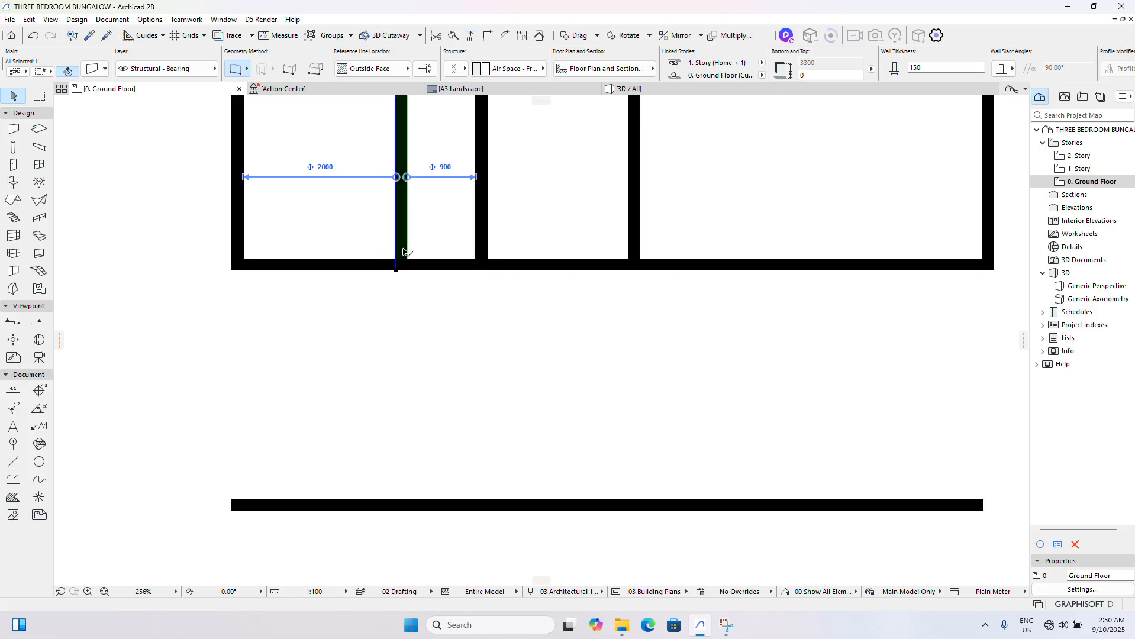
# - Stretch the copied vertical wall's lower end straight down past the porch's front wall
pyautogui.scroll(-3, 415, 282)
pyautogui.click(407, 274)
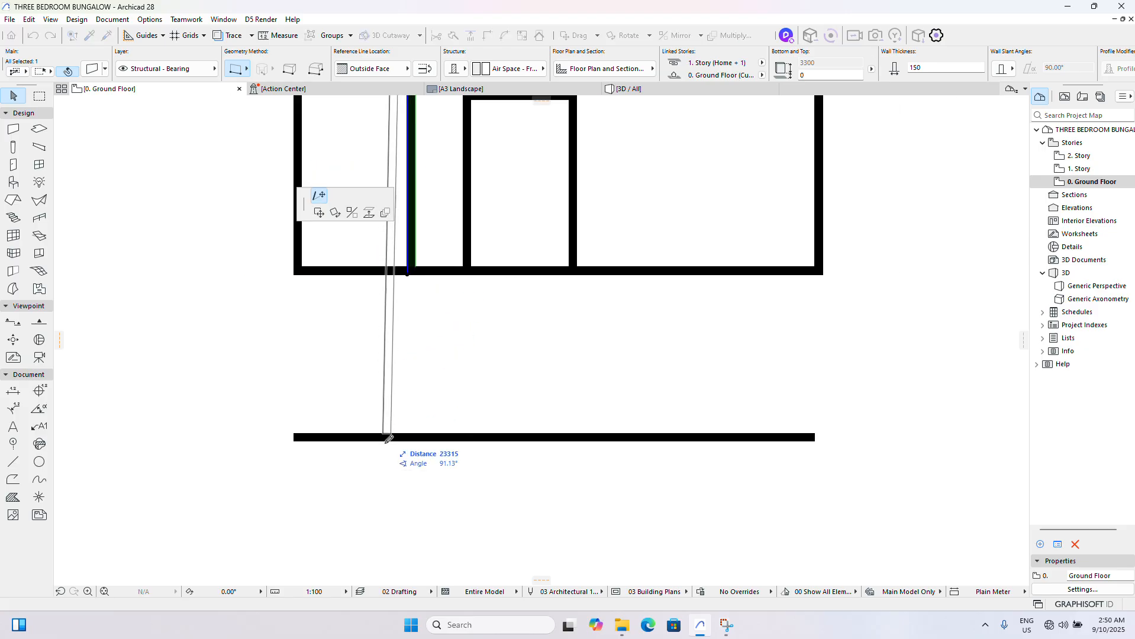
pyautogui.click(408, 487)
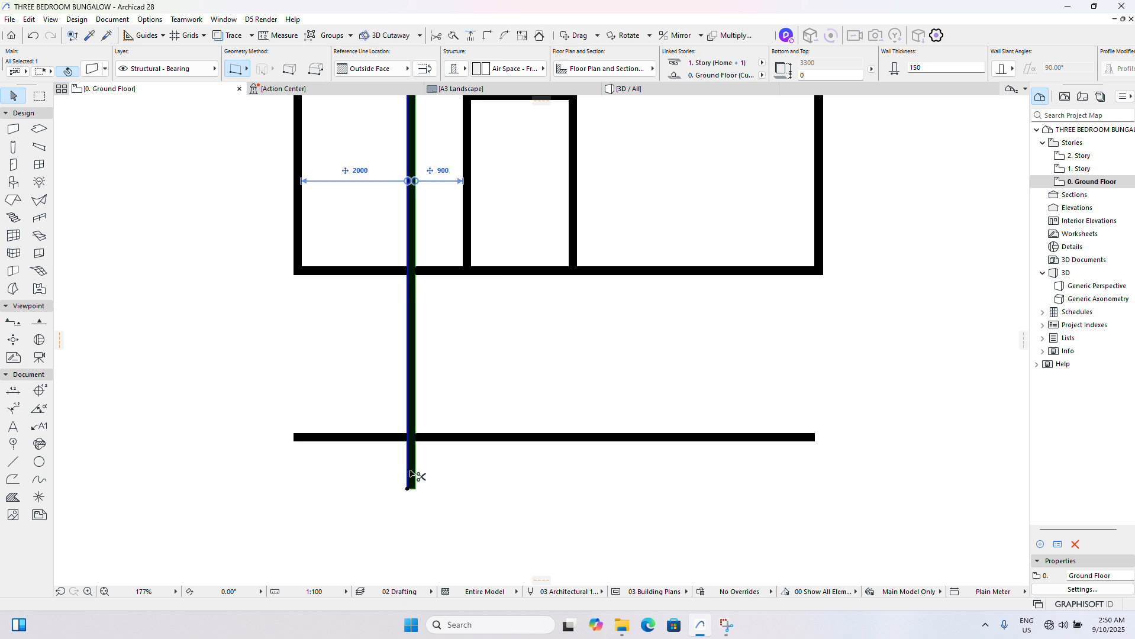
# - Trim the vertical wall to the segment between the bottom wall and the porch's front wall, and remove the front wall's left overhang
pyautogui.keyDown('ctrl'); pyautogui.click(413, 475); pyautogui.keyUp('ctrl')
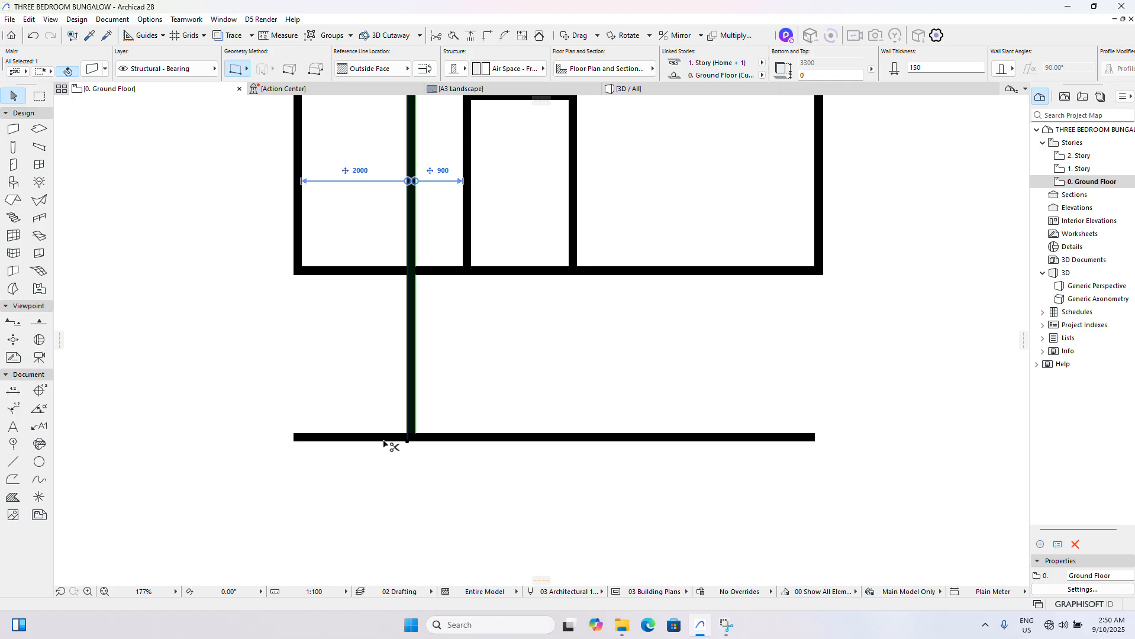
pyautogui.keyDown('ctrl'); pyautogui.click(385, 438); pyautogui.keyUp('ctrl')
pyautogui.click(436, 271)
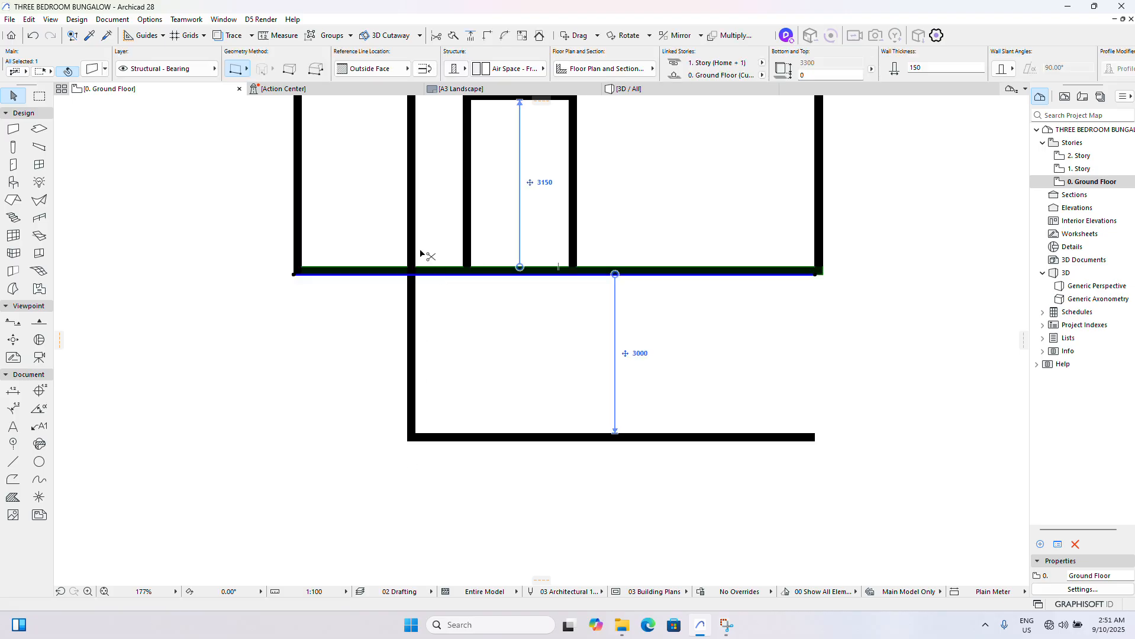
pyautogui.scroll(-5, 428, 337)
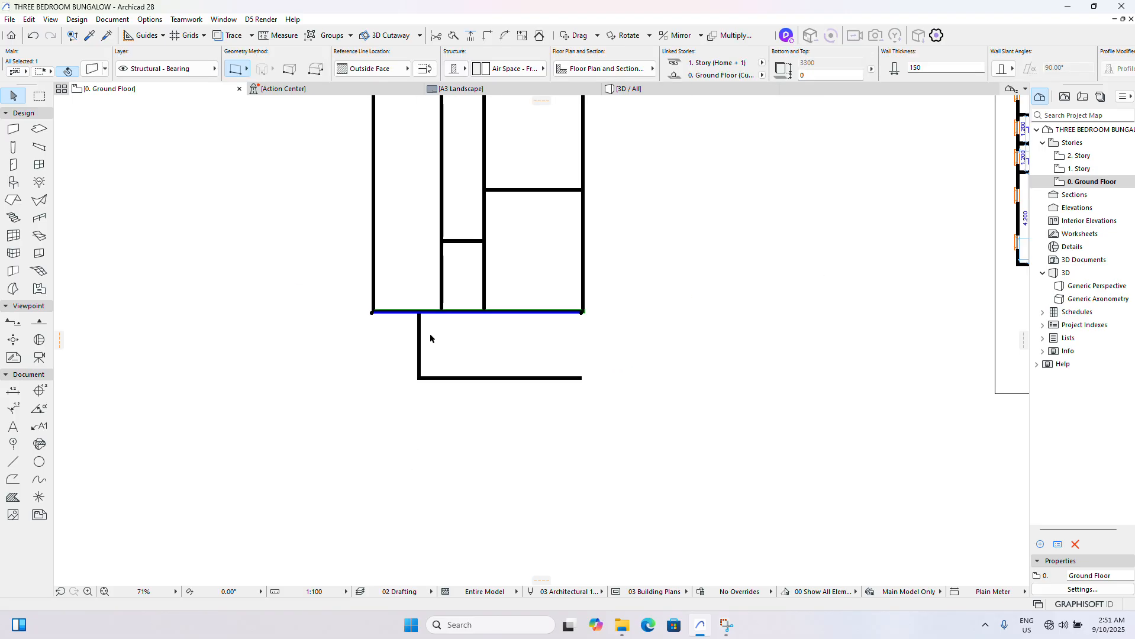
pyautogui.click(456, 355)
# - Drag a copy of the porch's left wall to the right, leaving 4900 mm clear between them, and trim the front wall's right overhang
pyautogui.scroll(-5, 588, 342)
pyautogui.scroll(2, 720, 339)
pyautogui.scroll(4, 720, 339)
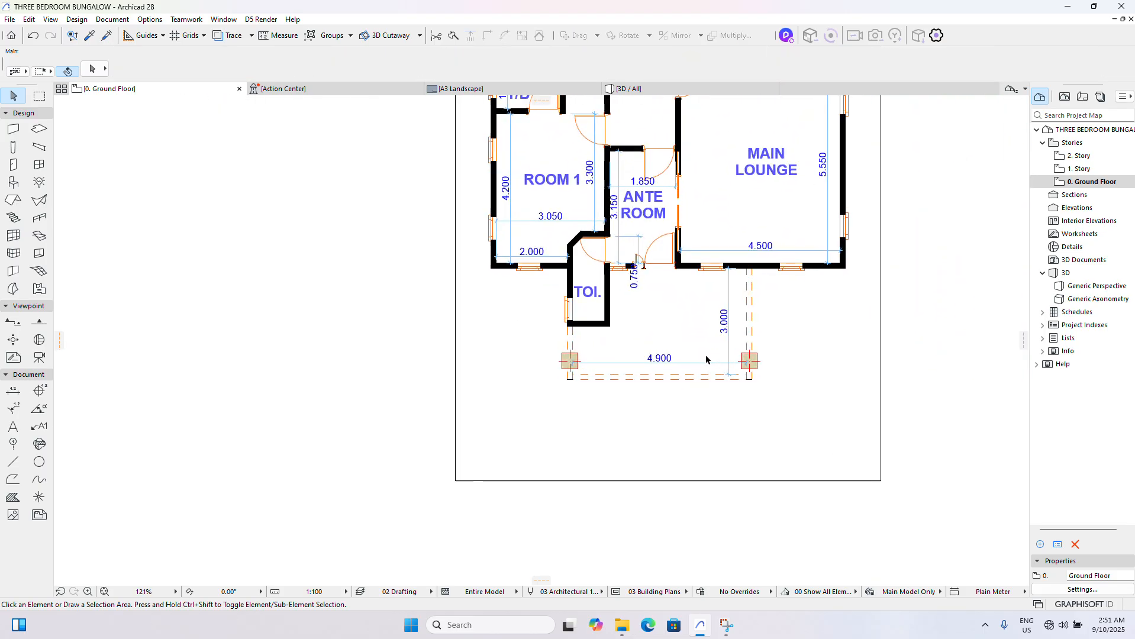
pyautogui.scroll(-4, 359, 392)
pyautogui.scroll(3, 182, 363)
pyautogui.scroll(1, 182, 363)
pyautogui.moveTo(180, 363); pyautogui.dragTo(142, 322)
pyautogui.hotkey('ctrl', 'shift', 'd')
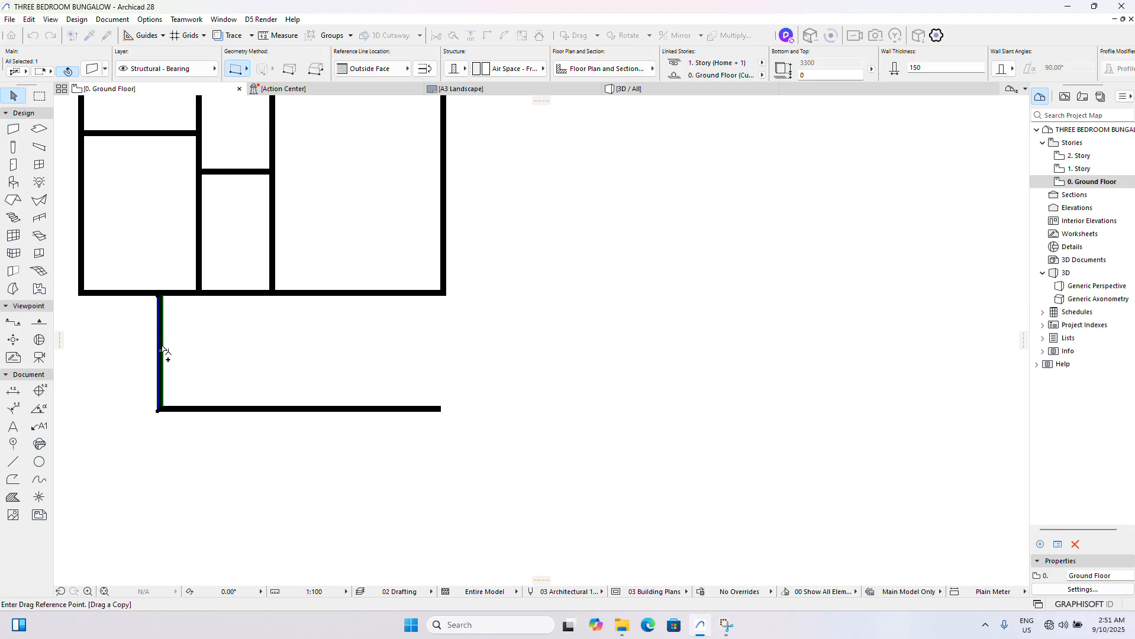
pyautogui.click(162, 346)
pyautogui.press('Tab')
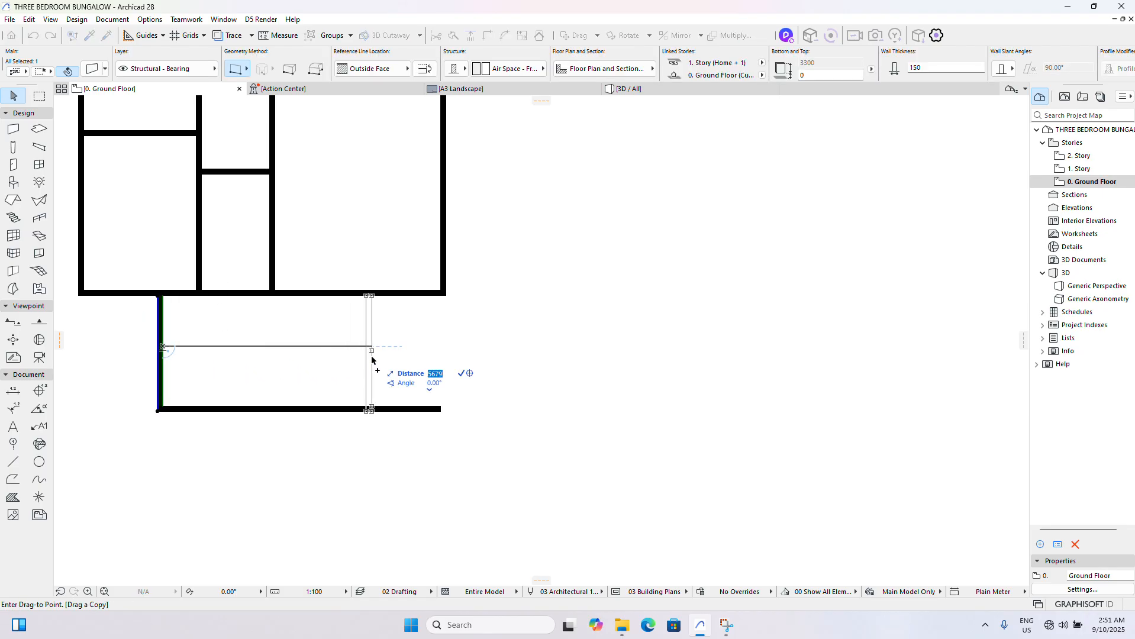
pyautogui.write('5050')
pyautogui.press('Return')
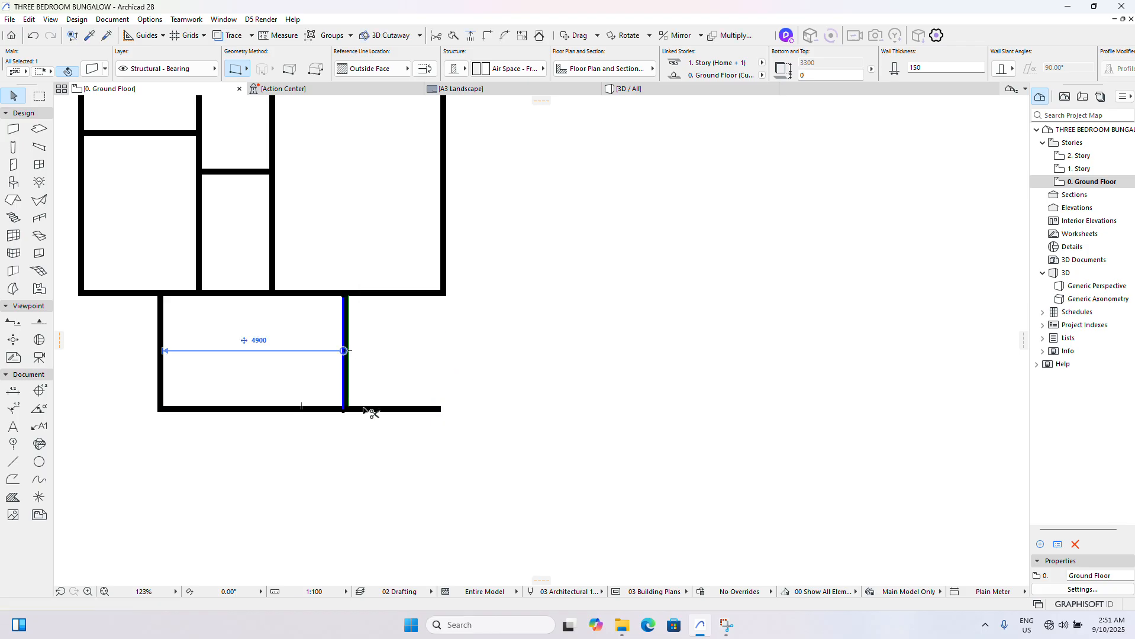
pyautogui.scroll(-5, 438, 362)
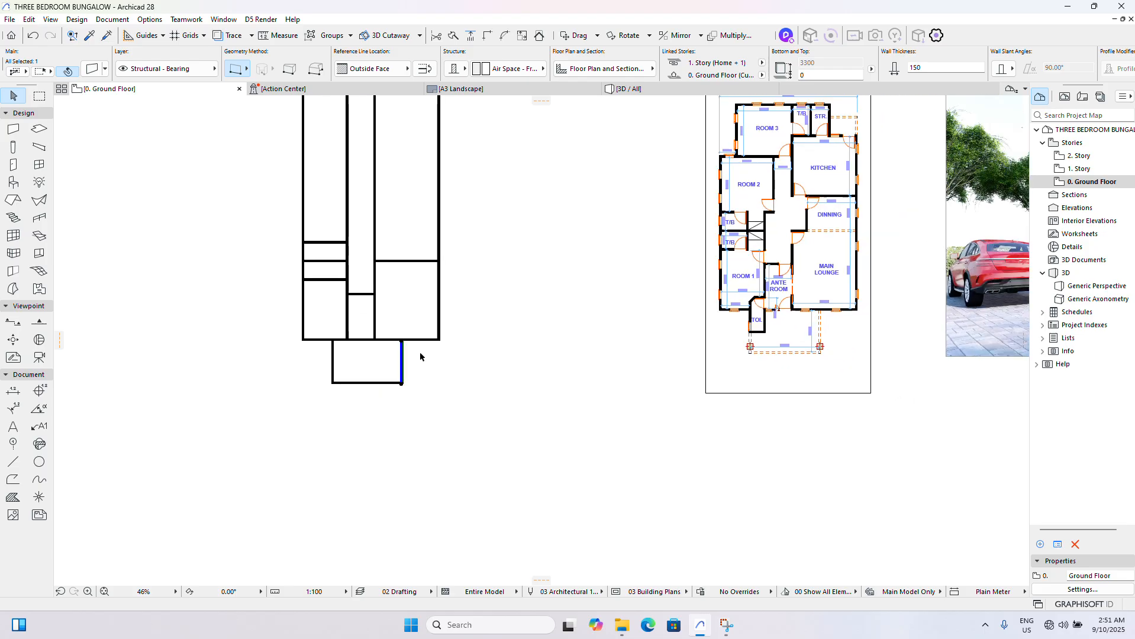
pyautogui.click(495, 400)
# - Drag a copy of the Main Lounge's upper wall 2550 mm vertically upward to form the Dinning's upper wall
pyautogui.scroll(2, 778, 289)
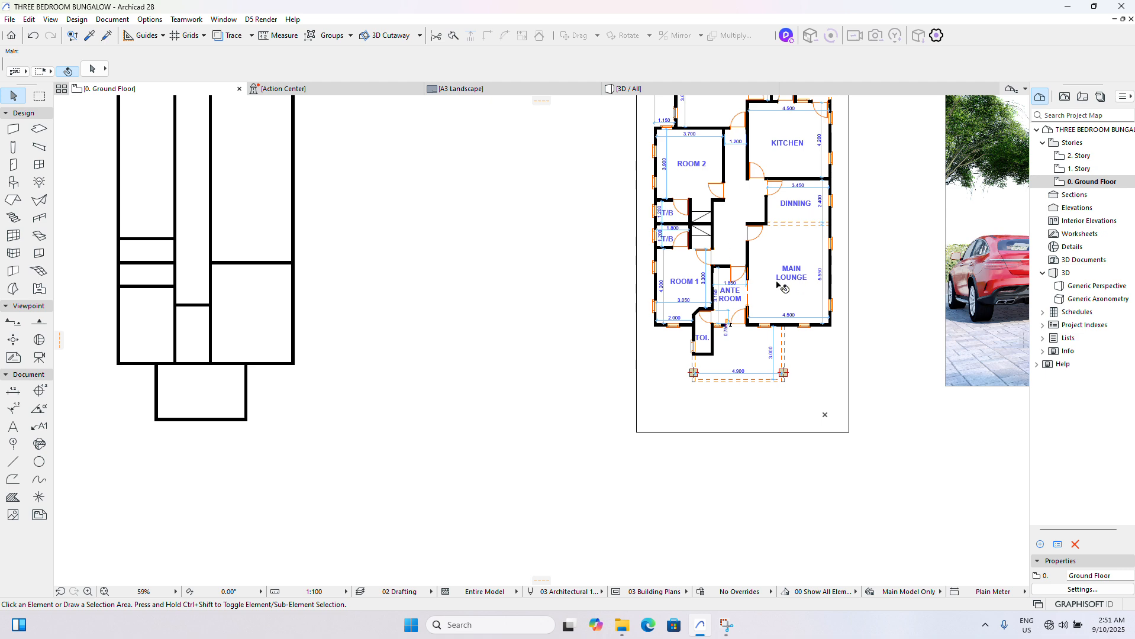
pyautogui.scroll(3, 236, 237)
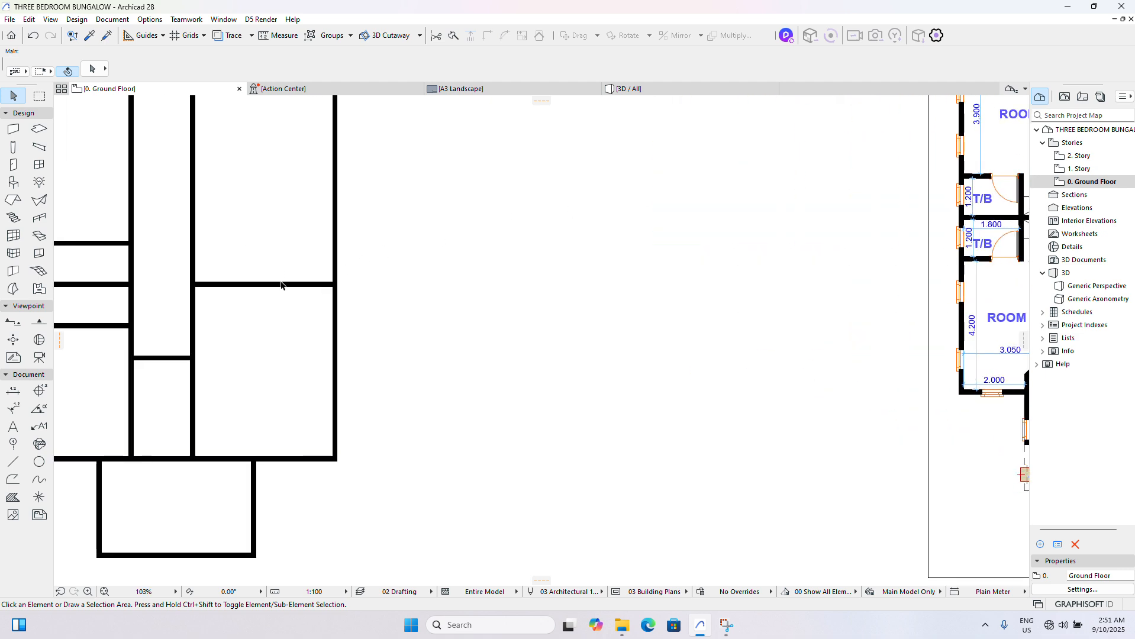
pyautogui.click(282, 286)
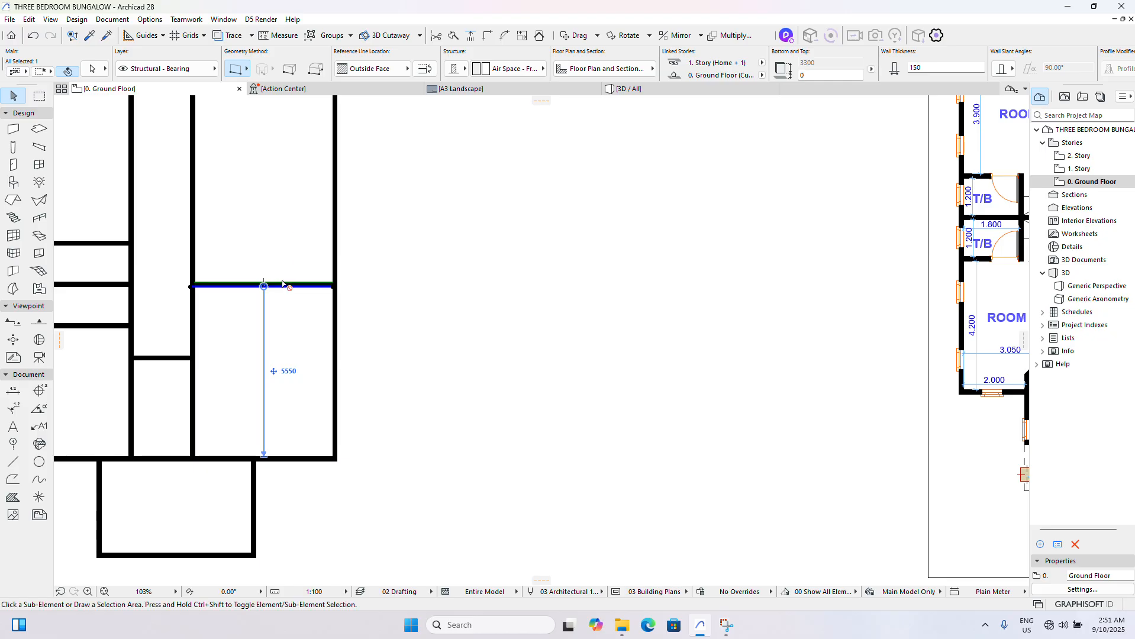
pyautogui.hotkey('ctrl', 'shift', 'd')
pyautogui.click(281, 286)
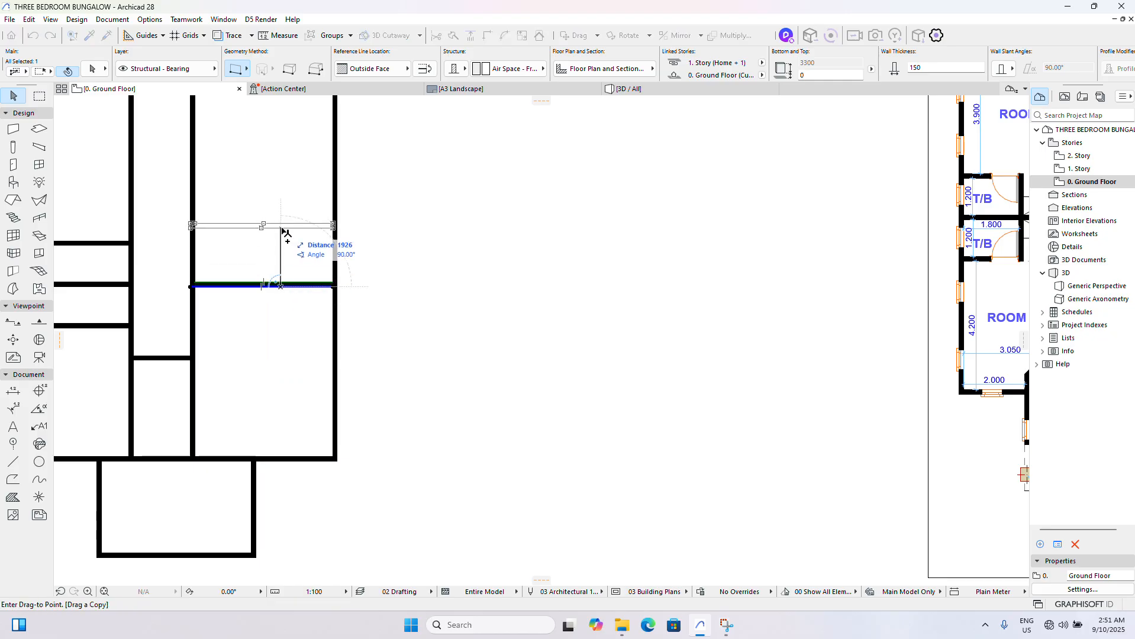
pyautogui.press('Tab')
pyautogui.write('22')
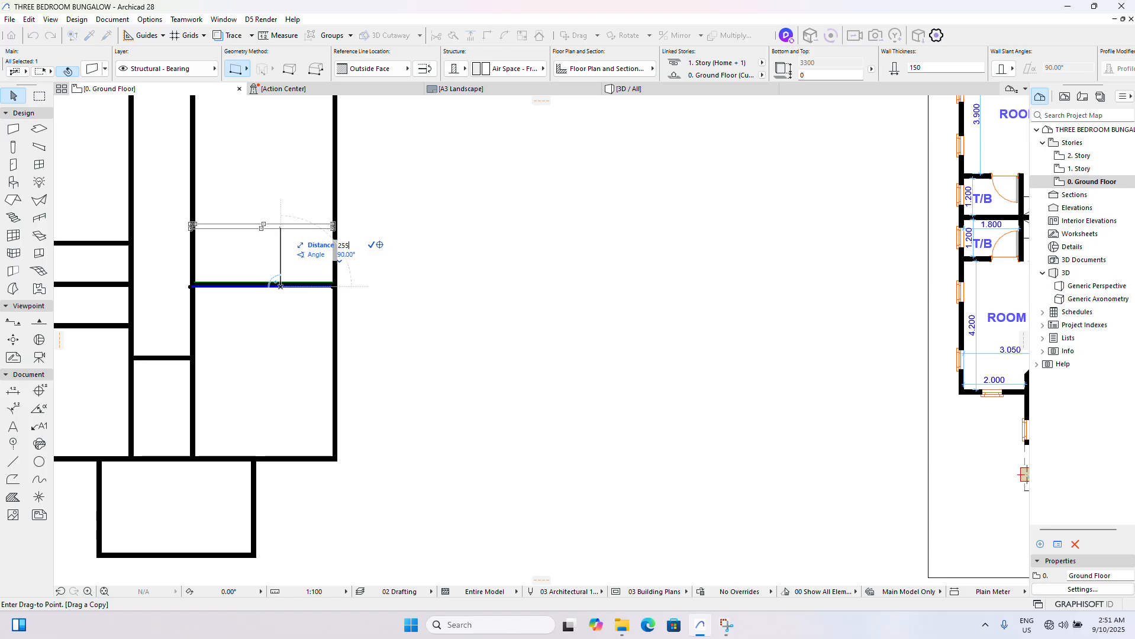
pyautogui.write('50')
pyautogui.press('Return')
pyautogui.scroll(-4, 274, 234)
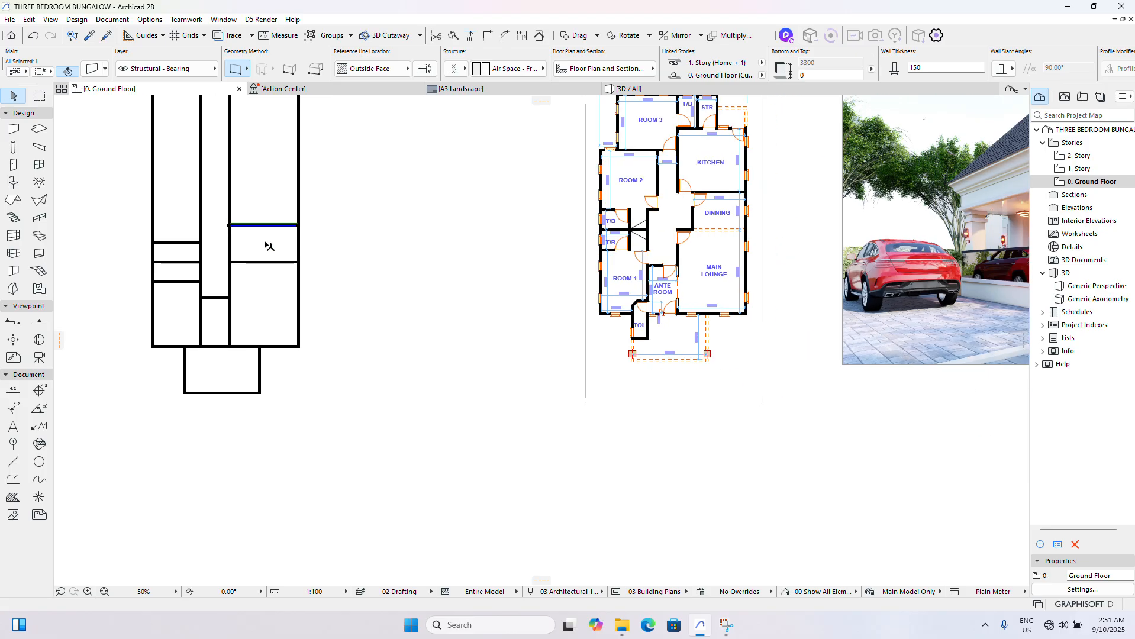
# - Drag a copy of the right exterior wall to the left, leaving 3450 mm clear for the Dinning's width
pyautogui.scroll(4, 655, 207)
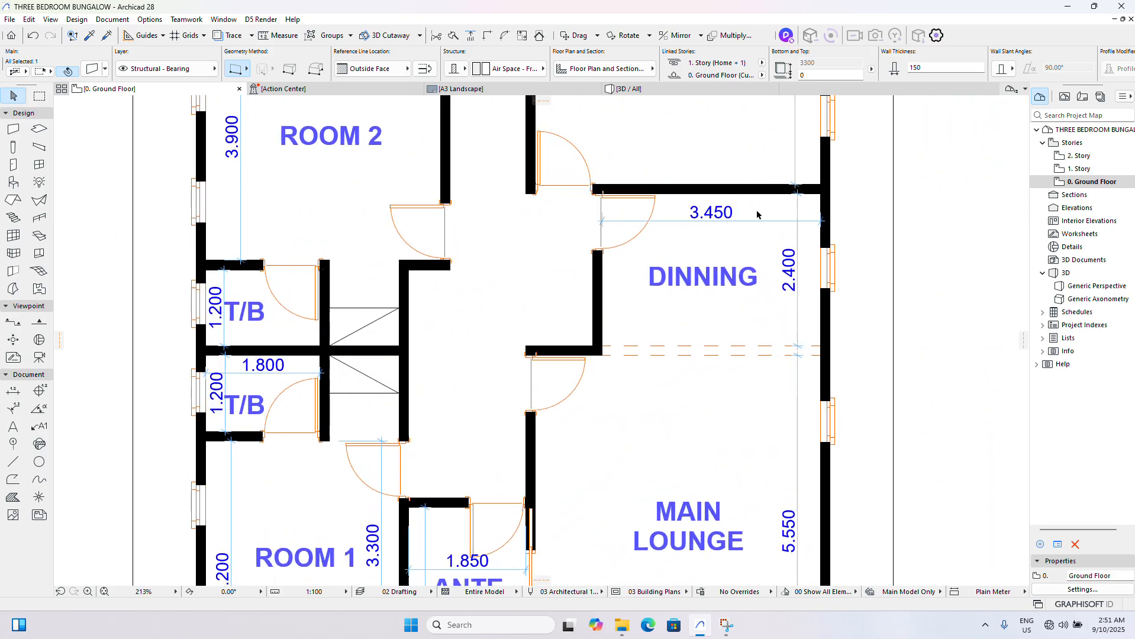
pyautogui.scroll(-5, 692, 226)
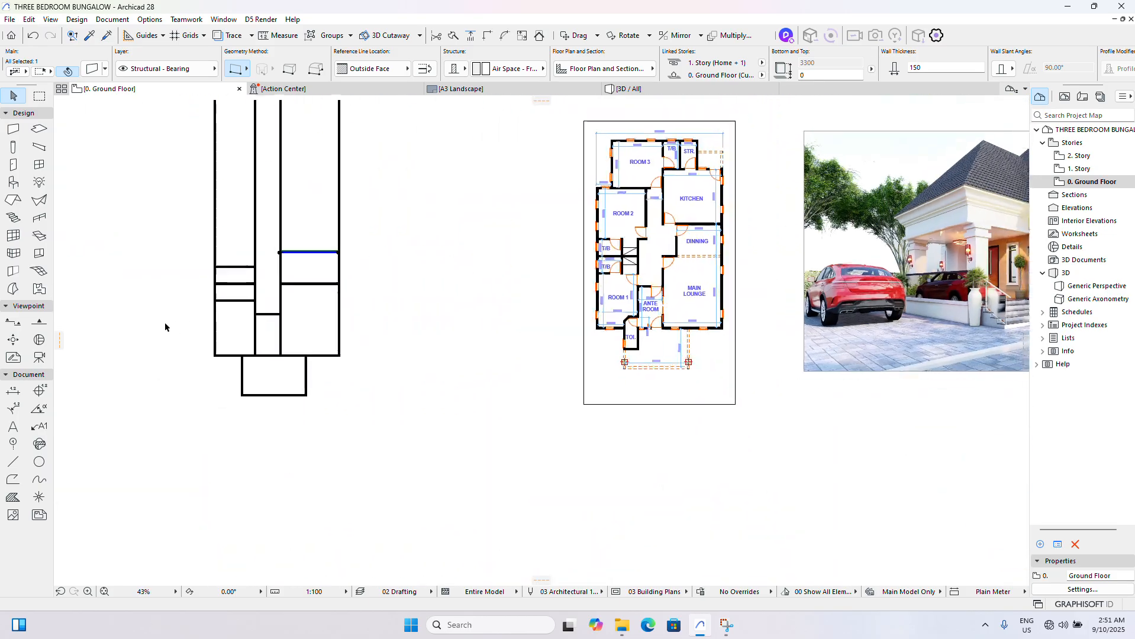
pyautogui.scroll(6, 201, 308)
pyautogui.click(601, 204)
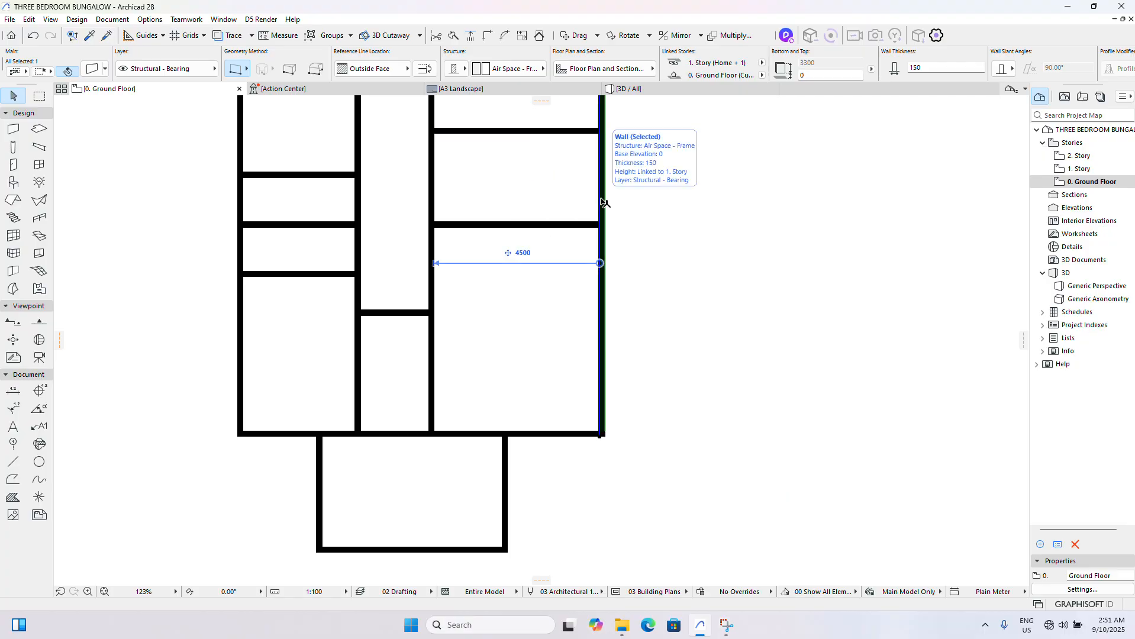
pyautogui.keyDown('ctrl'); pyautogui.moveTo(600, 199); pyautogui.dragTo(518, 202); pyautogui.keyUp('ctrl')
pyautogui.press('Tab')
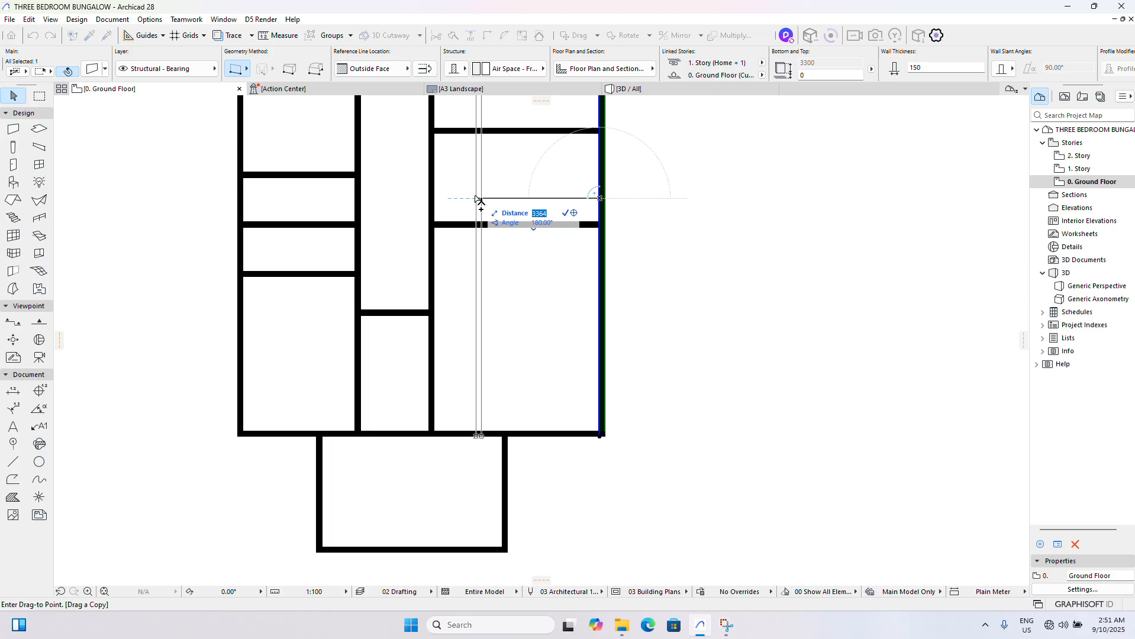
pyautogui.write('3')
pyautogui.press('Return')
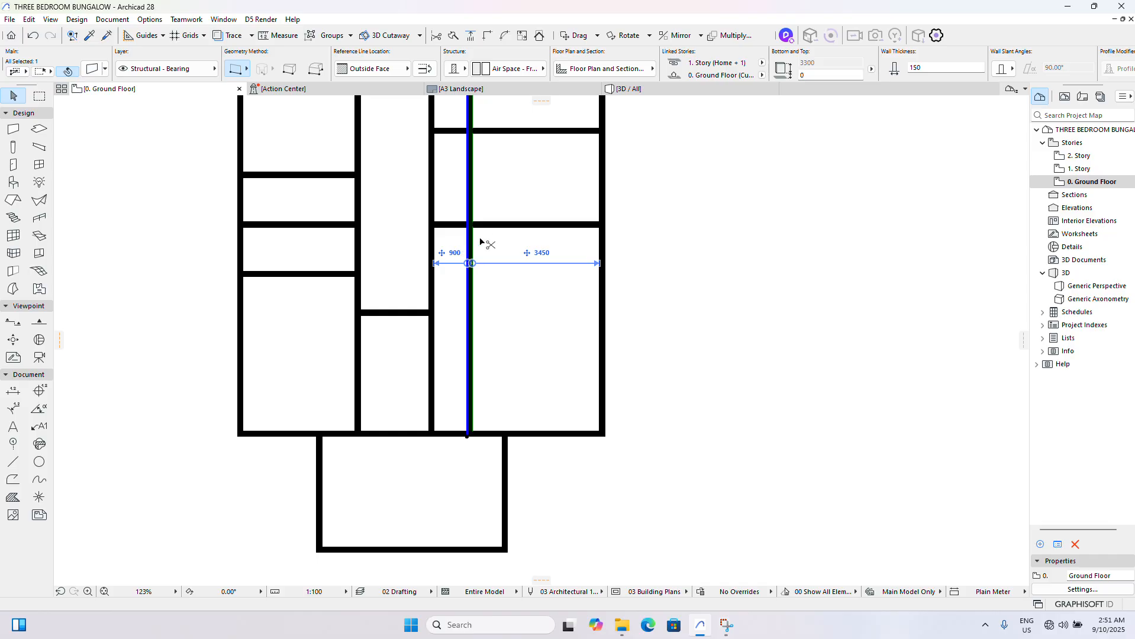
# - Trim the copied wall to the Dinning's height and remove the corridor wall segment beside the Dinning
pyautogui.scroll(-3, 479, 241)
pyautogui.scroll(3, 483, 176)
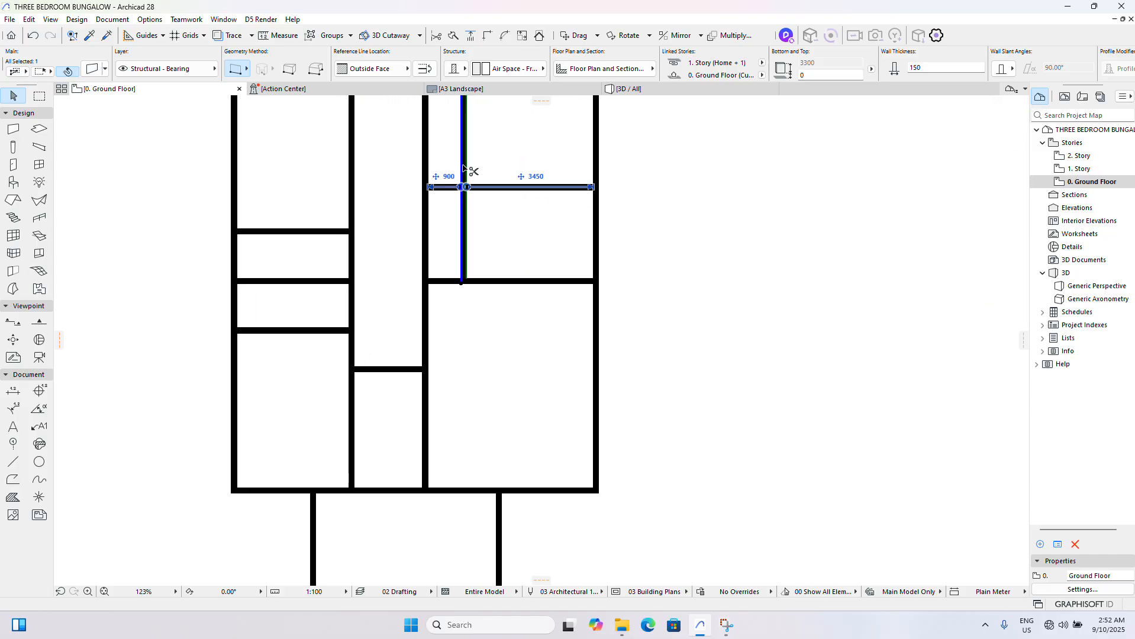
pyautogui.click(450, 247)
pyautogui.click(425, 246)
pyautogui.press('Delete')
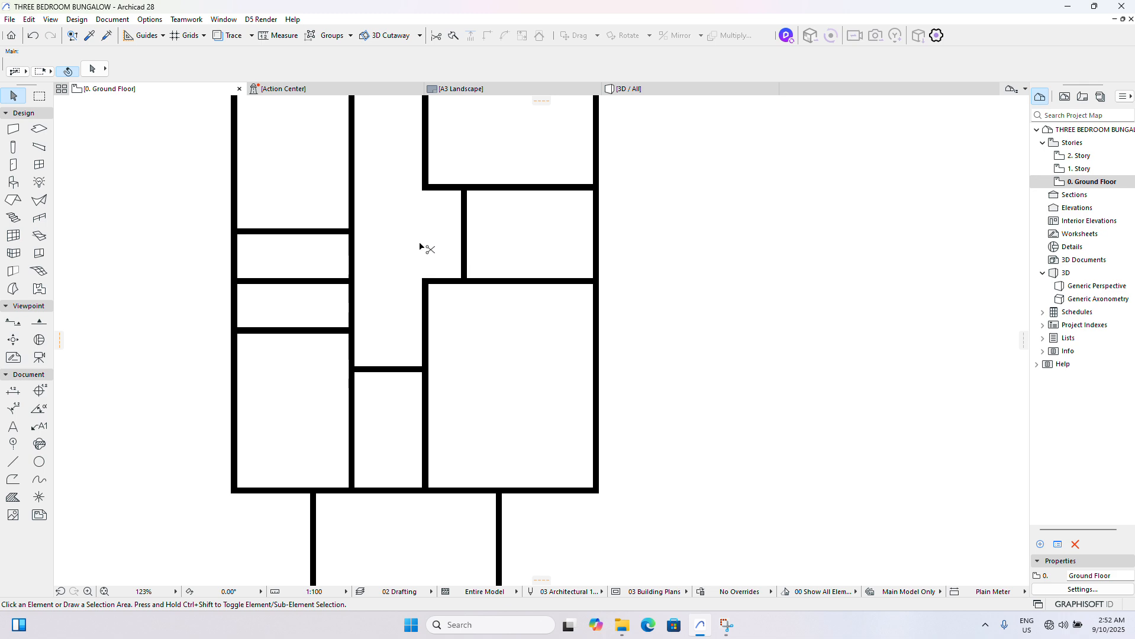
# - Examine the reference plan for Room 2's width and height dimensions and compare its layout with the modelled walls
pyautogui.scroll(-7, 426, 246)
pyautogui.scroll(5, 769, 235)
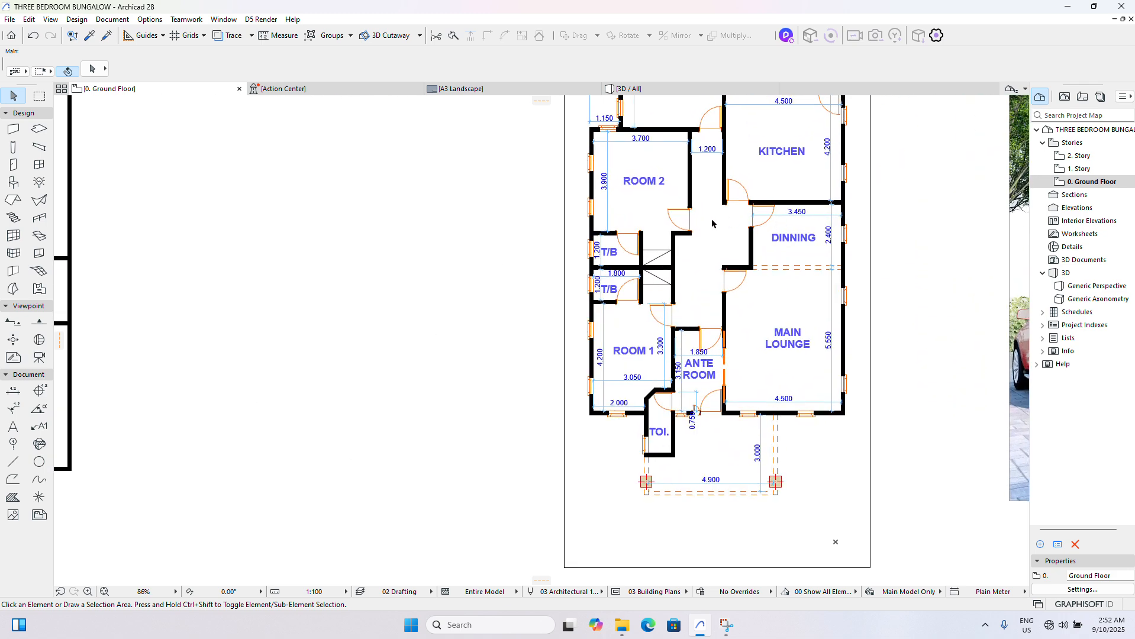
pyautogui.scroll(-5, 733, 253)
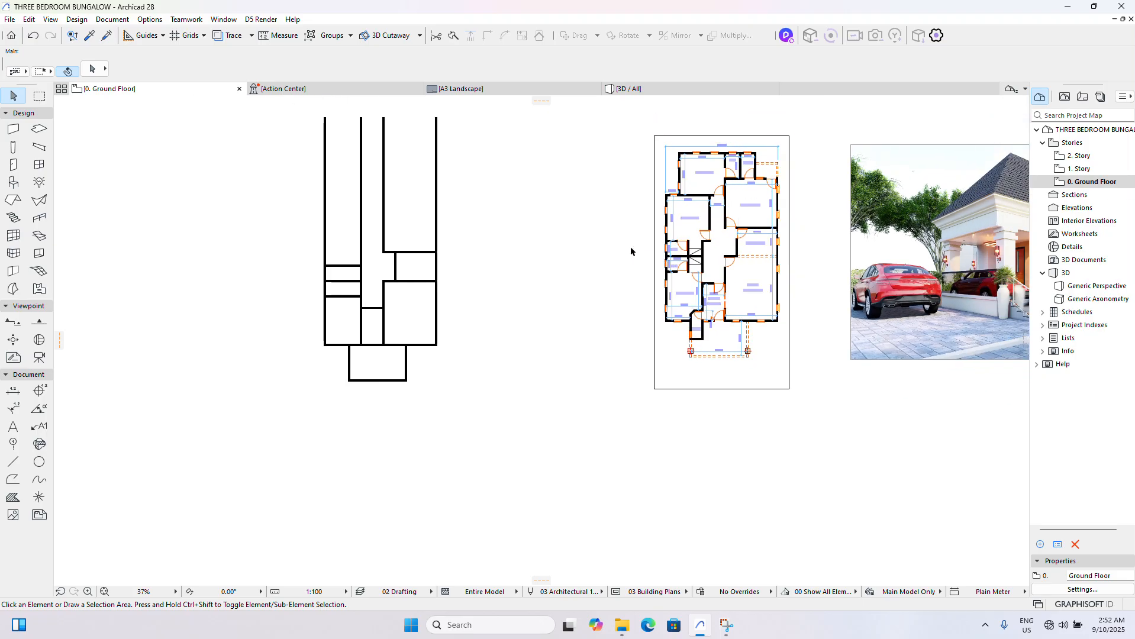
pyautogui.scroll(5, 387, 271)
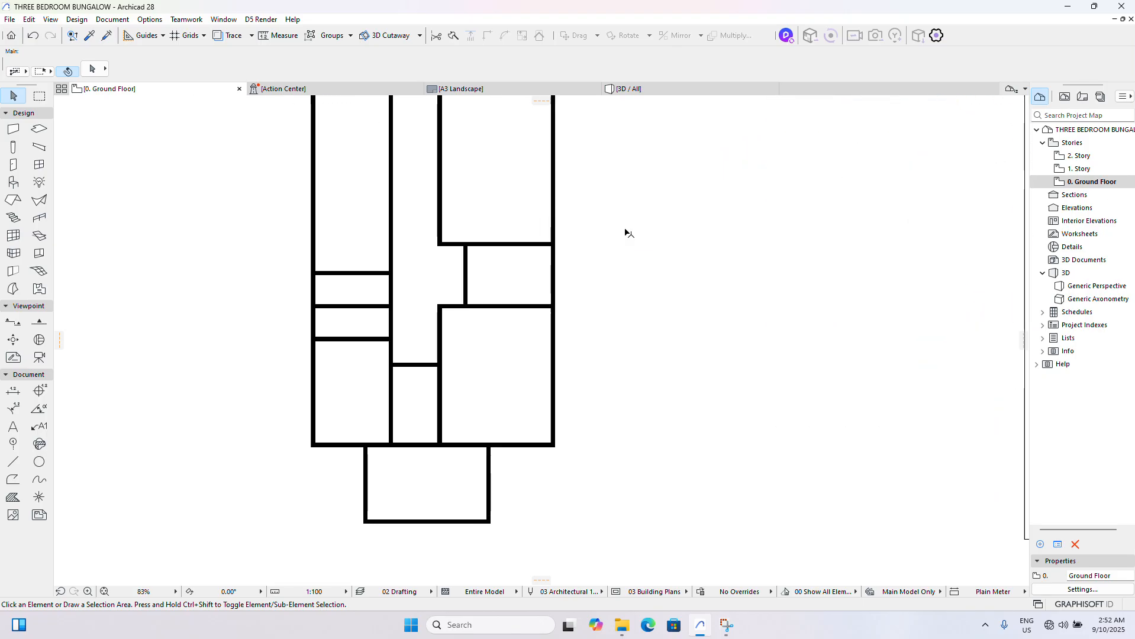
pyautogui.scroll(-3, 560, 291)
pyautogui.scroll(3, 887, 225)
pyautogui.scroll(2, 890, 222)
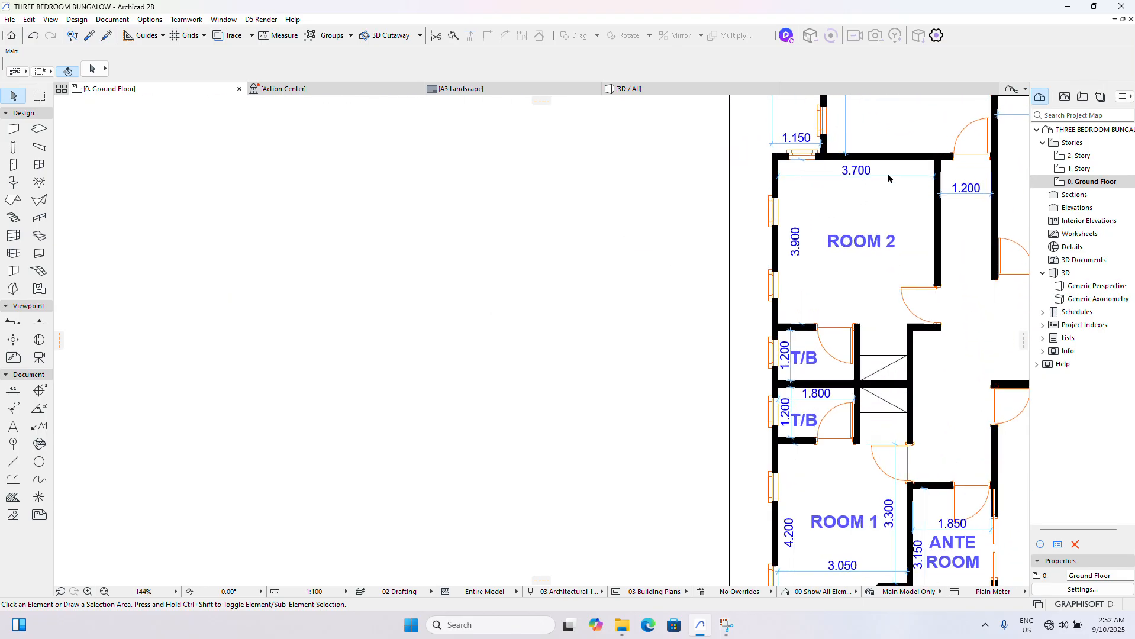
pyautogui.scroll(-4, 888, 219)
pyautogui.scroll(4, 886, 216)
pyautogui.scroll(-5, 887, 216)
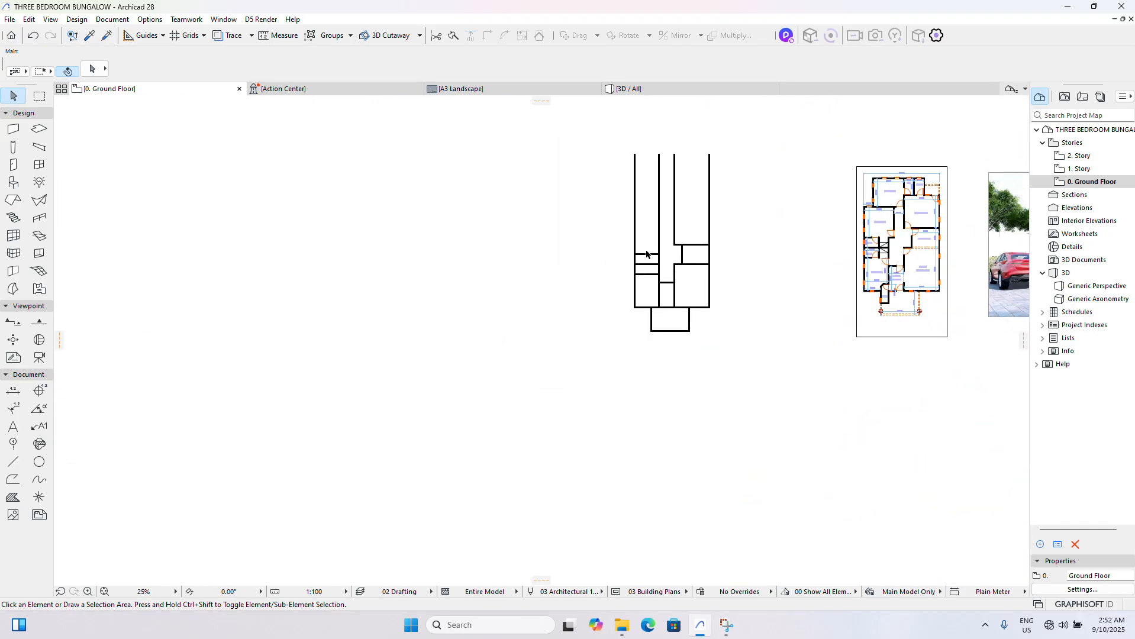
pyautogui.scroll(4, 644, 254)
pyautogui.scroll(-5, 619, 284)
pyautogui.scroll(2, 823, 249)
pyautogui.scroll(5, 823, 250)
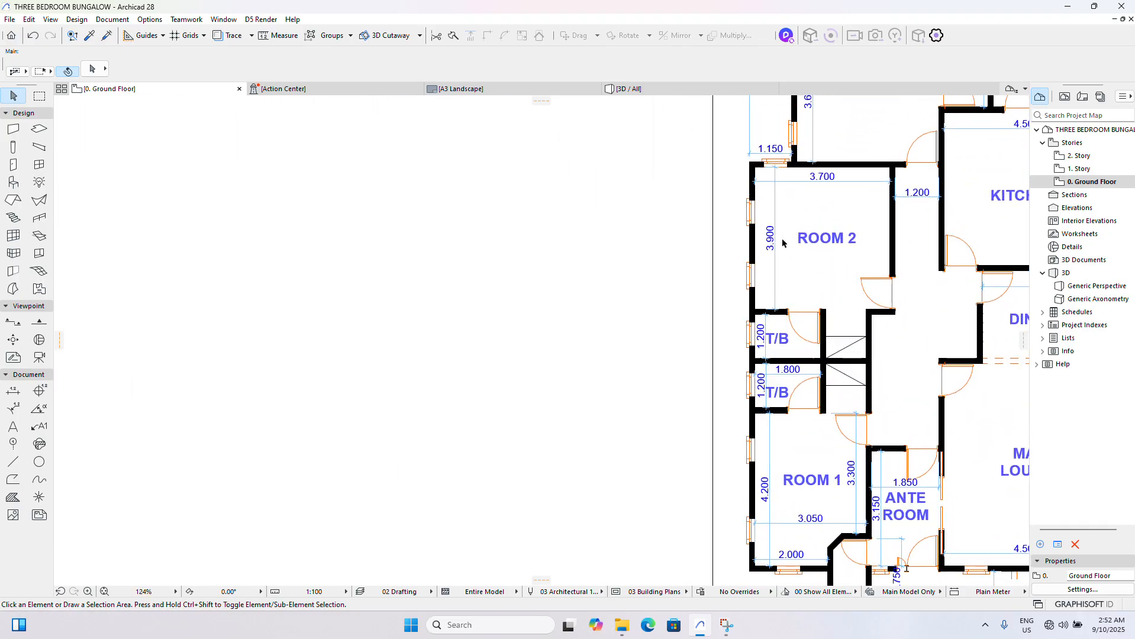
pyautogui.scroll(-6, 784, 243)
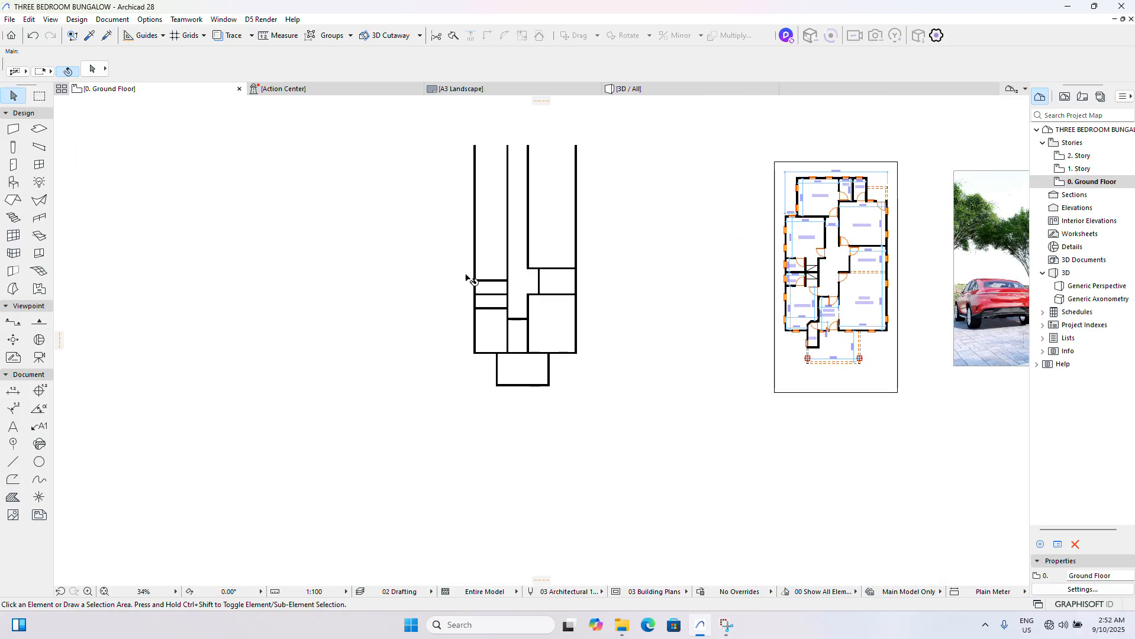
# - Drag a copy of the upper toilet's top wall vertically upward, leaving 3900 mm clear for Room 2
pyautogui.scroll(5, 519, 278)
pyautogui.click(564, 302)
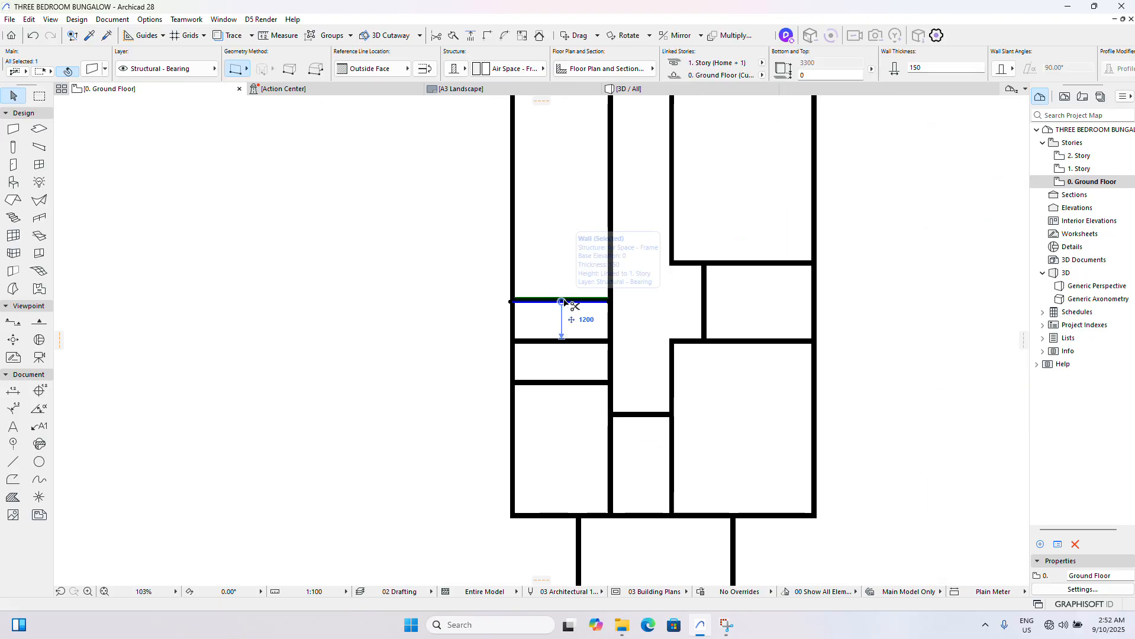
pyautogui.hotkey('ctrl', 'shift', 'd')
pyautogui.click(564, 302)
pyautogui.press('Tab')
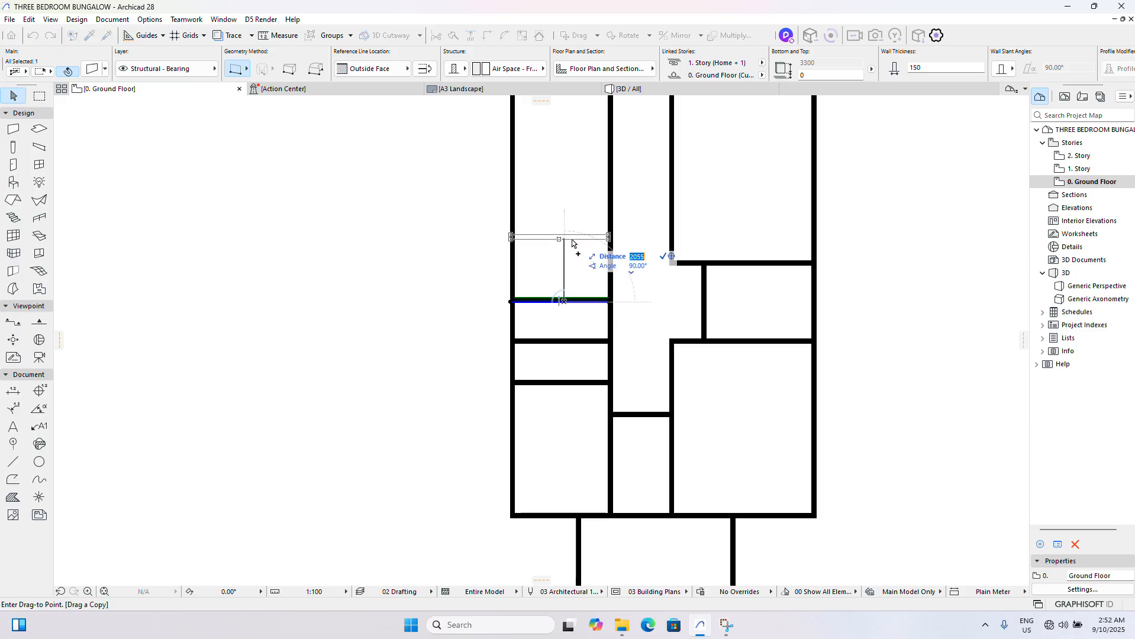
pyautogui.write('4050')
pyautogui.press('Return')
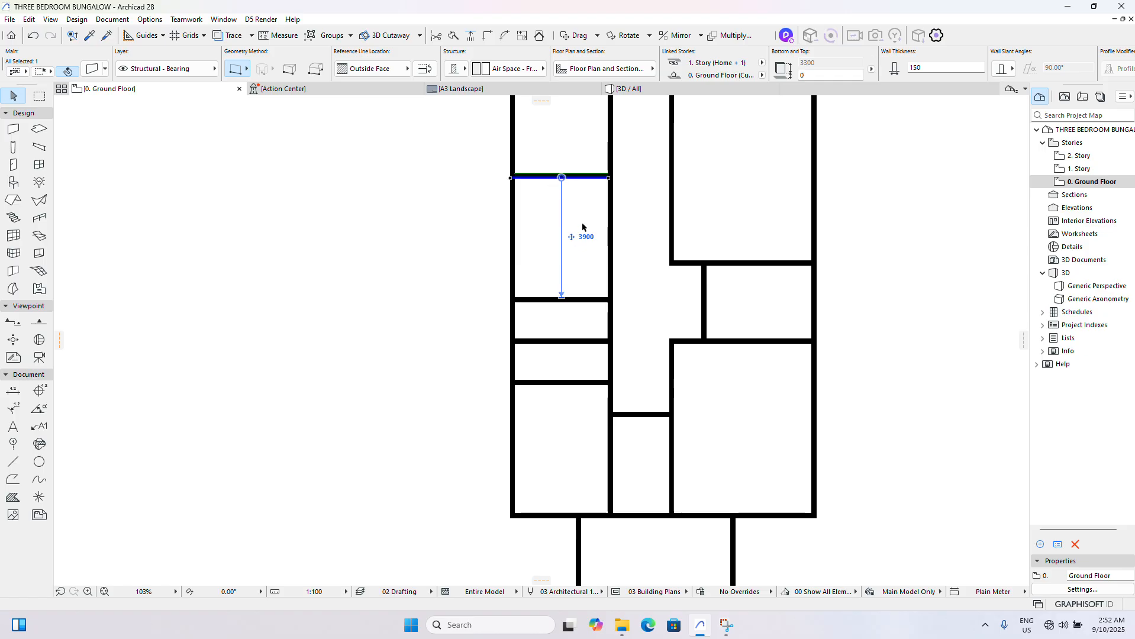
# - Drag a copy of the left exterior wall 3850 mm horizontally to the right to form Room 2's right wall
pyautogui.click(512, 223)
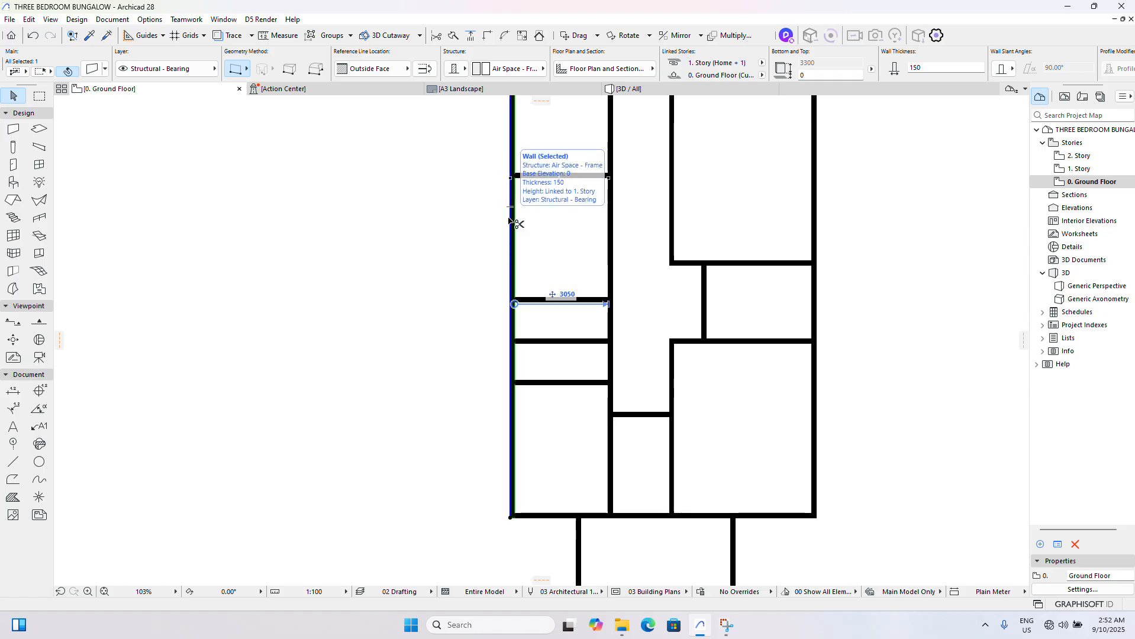
pyautogui.hotkey('ctrl', 'shift', 'd')
pyautogui.click(510, 217)
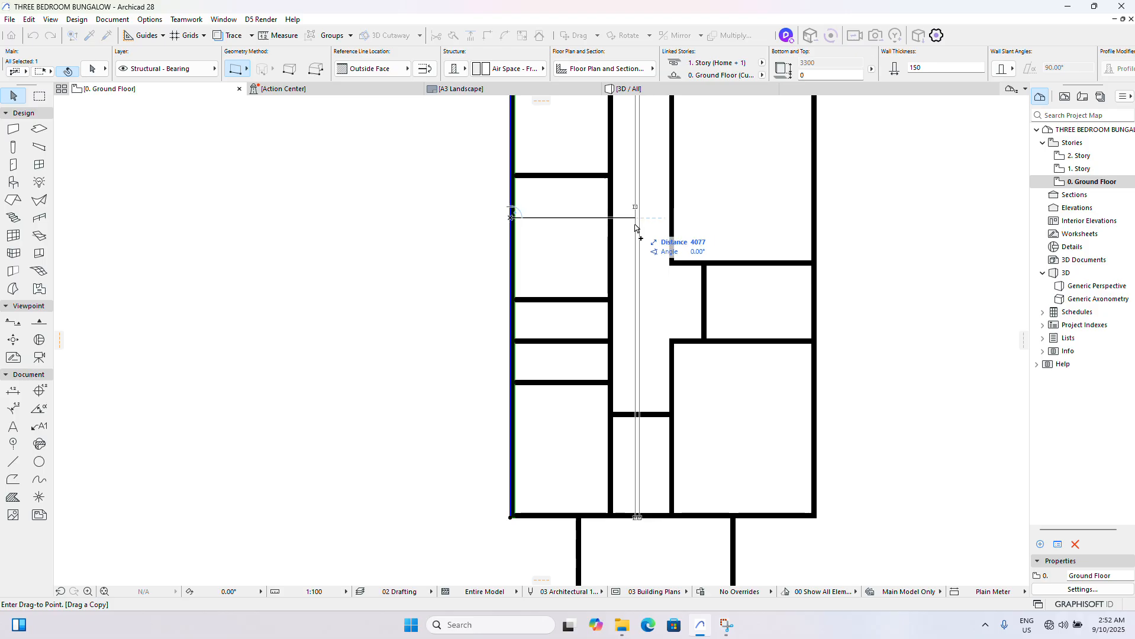
pyautogui.press('Tab')
pyautogui.write('3850')
pyautogui.press('Return')
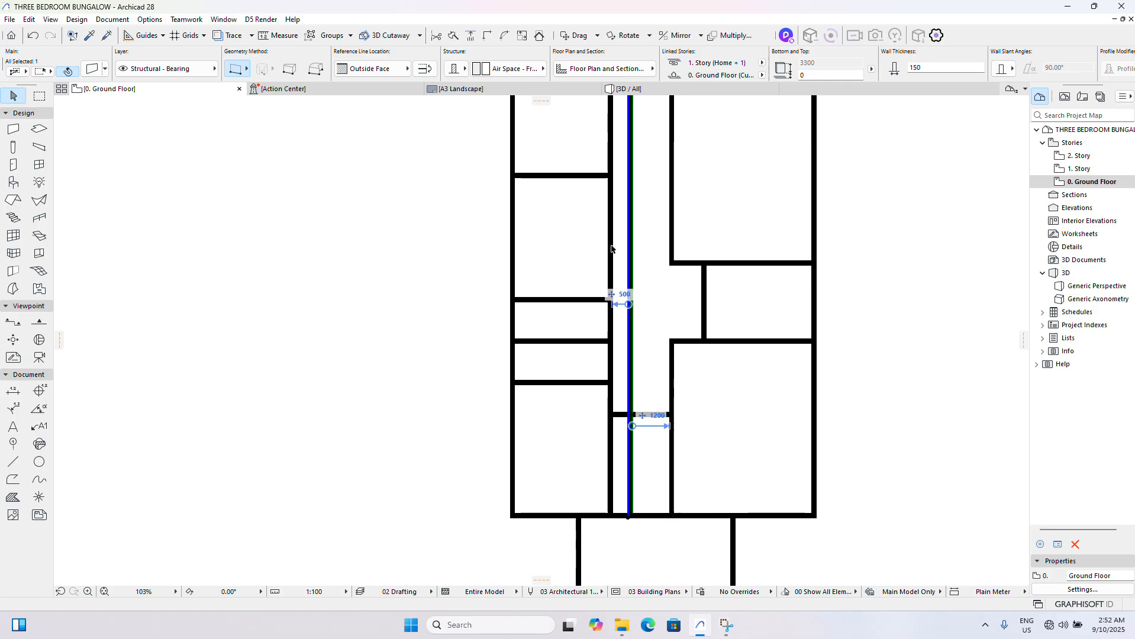
# - Stretch Room 2's lower wall past the new right wall, then trim its overhang and the right wall's segment below it
pyautogui.click(595, 302)
pyautogui.scroll(5, 628, 310)
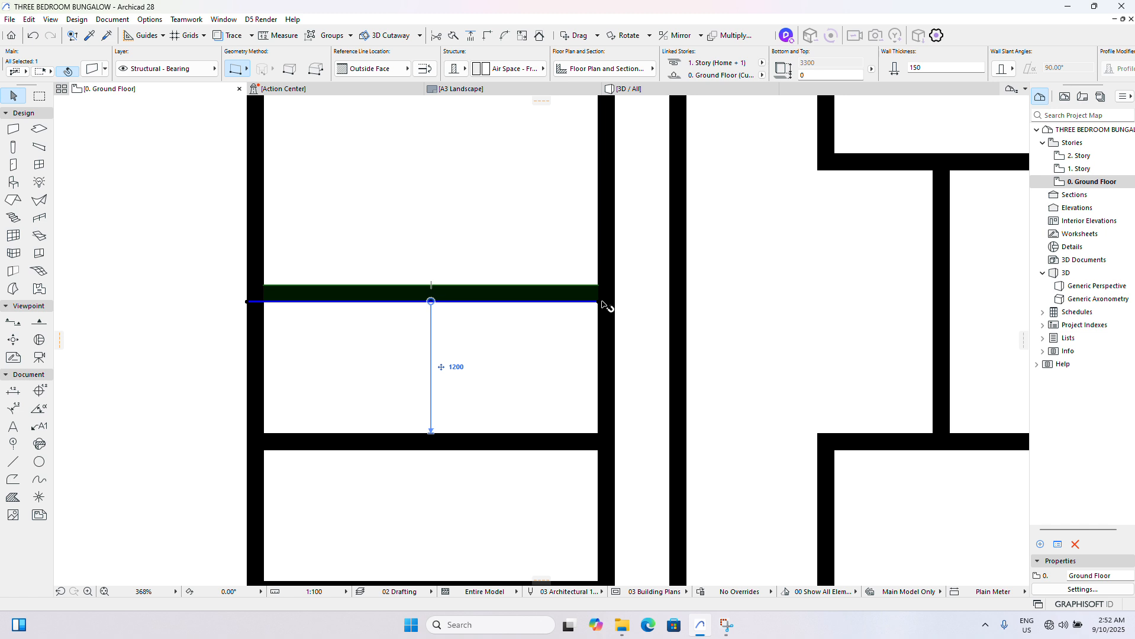
pyautogui.click(613, 309)
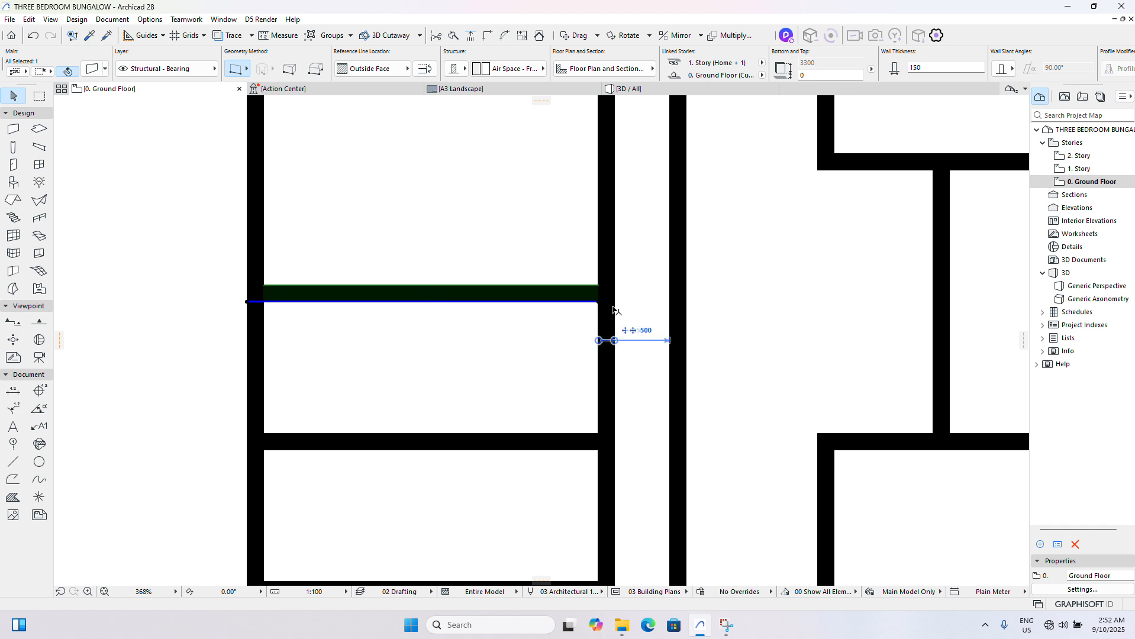
pyautogui.click(586, 308)
pyautogui.click(586, 302)
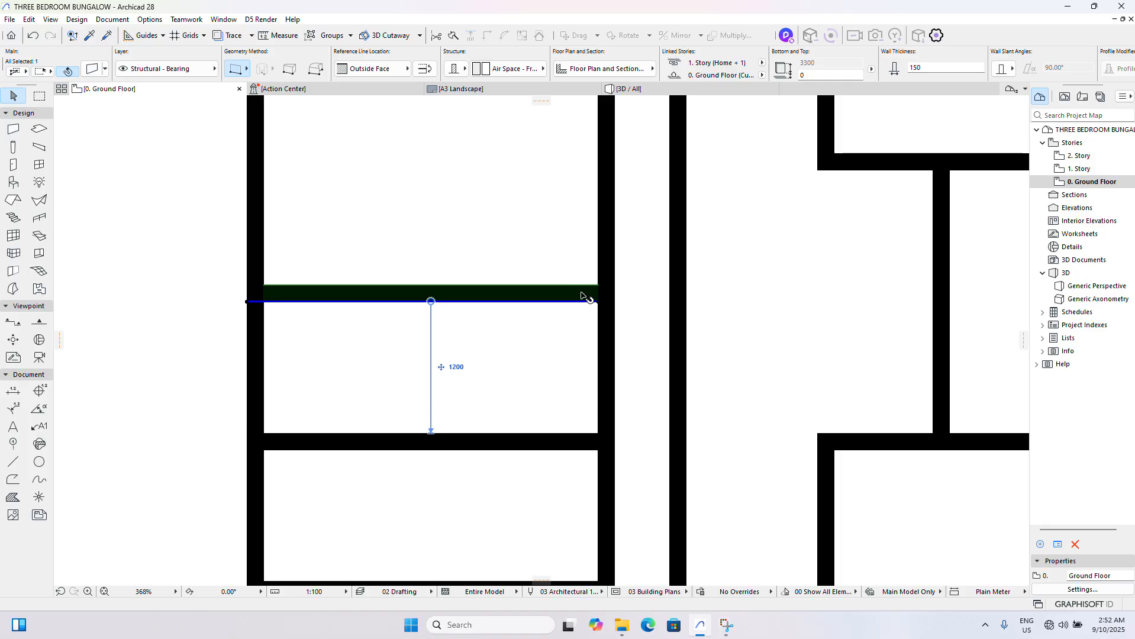
pyautogui.scroll(2, 598, 304)
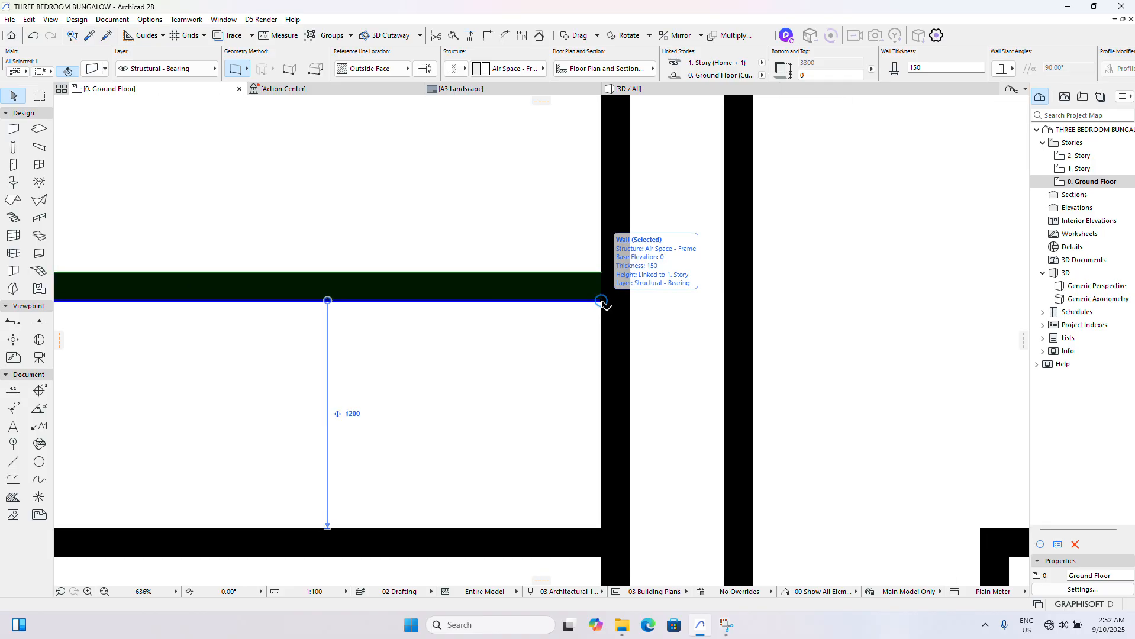
pyautogui.click(601, 302)
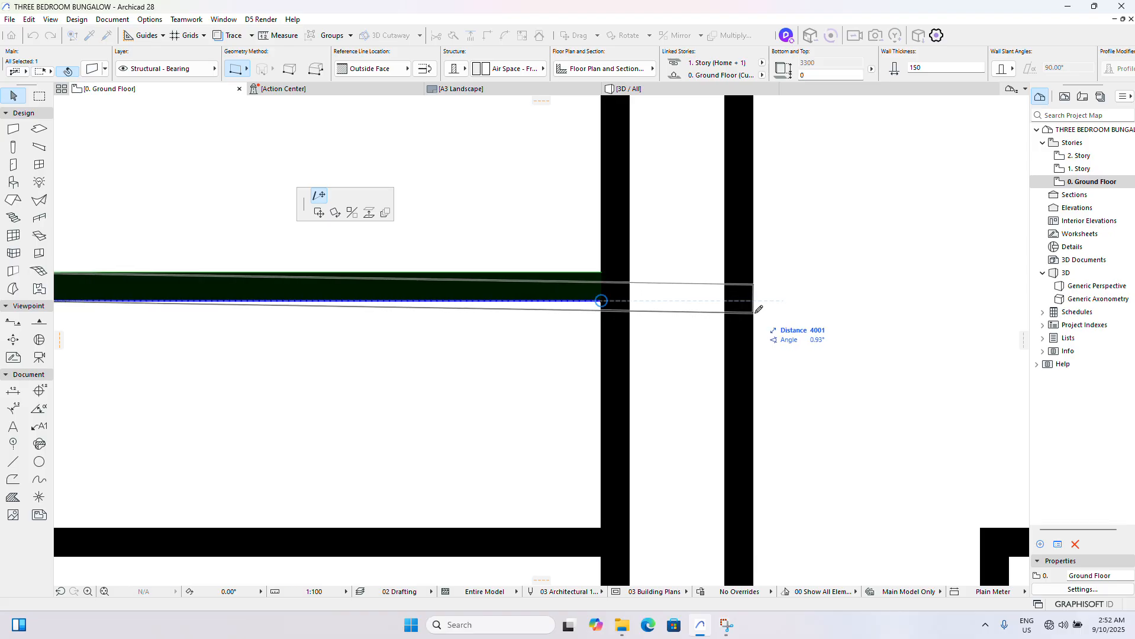
pyautogui.scroll(-4, 651, 304)
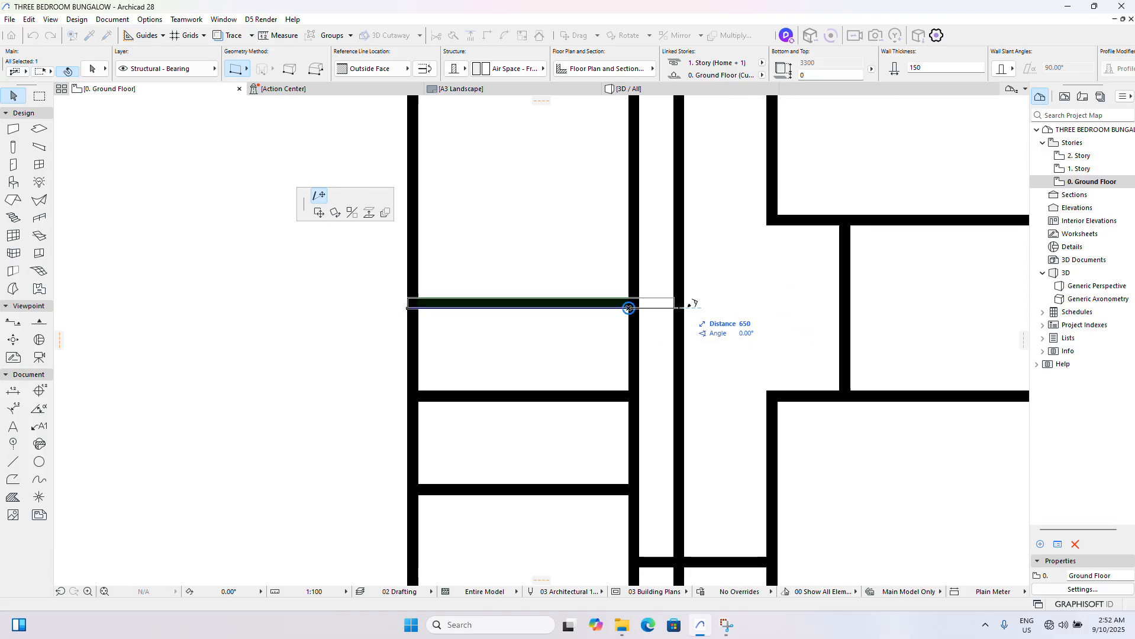
pyautogui.click(760, 302)
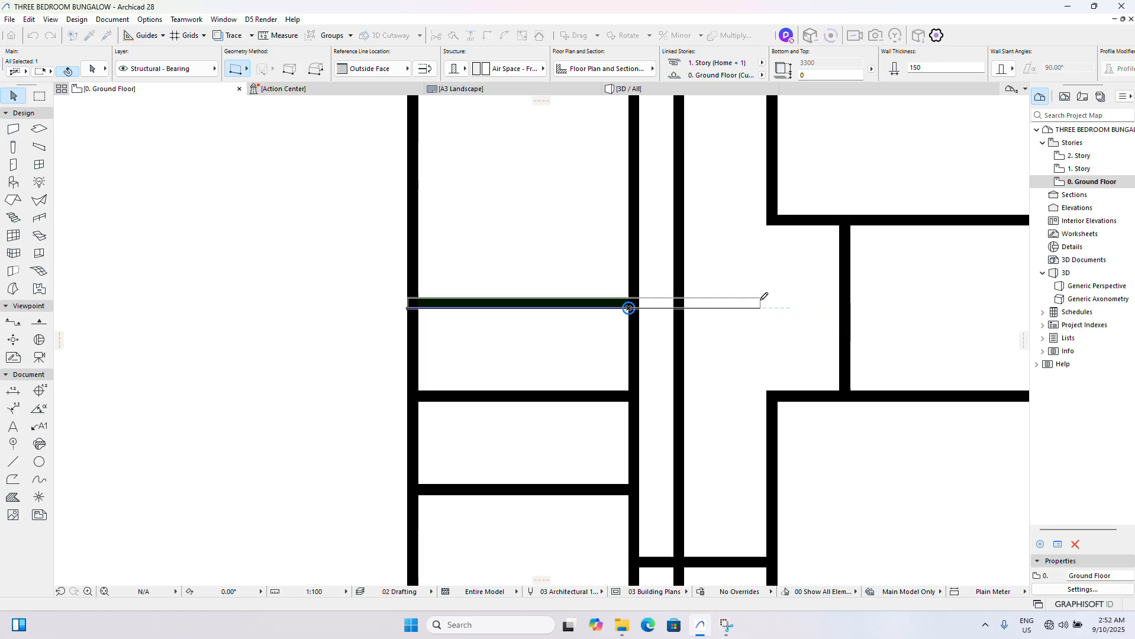
pyautogui.keyDown('ctrl'); pyautogui.click(718, 313); pyautogui.keyUp('ctrl')
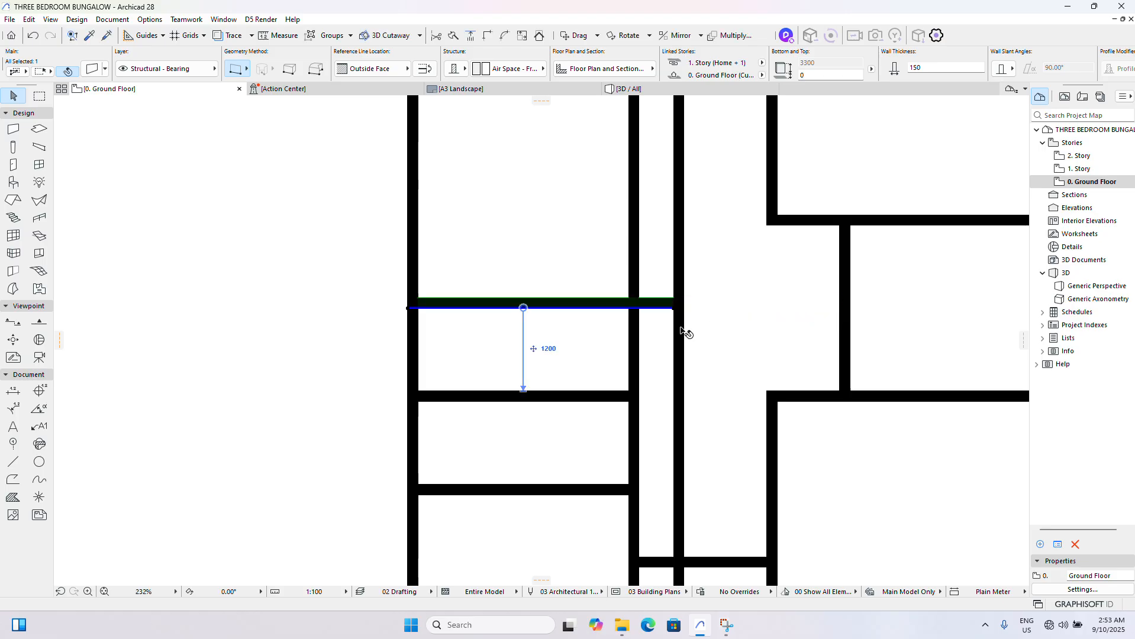
pyautogui.scroll(-1, 673, 335)
pyautogui.scroll(-3, 672, 335)
# - Stretch Room 2's upper wall past its right wall, then trim the overhang and the right wall's extension above it
pyautogui.click(651, 183)
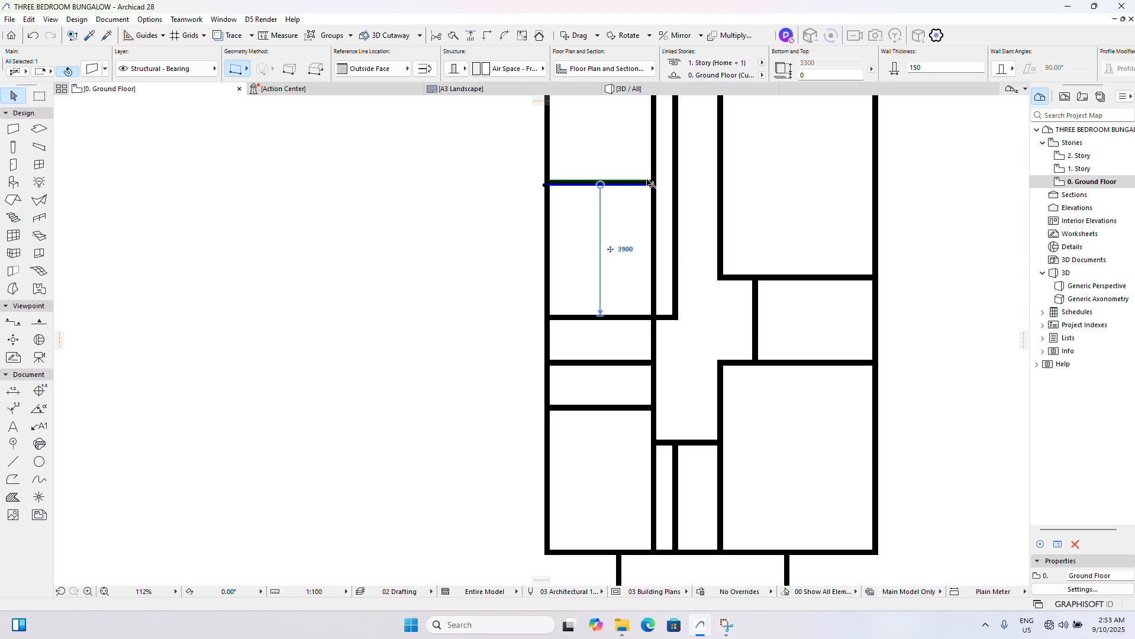
pyautogui.scroll(7, 651, 181)
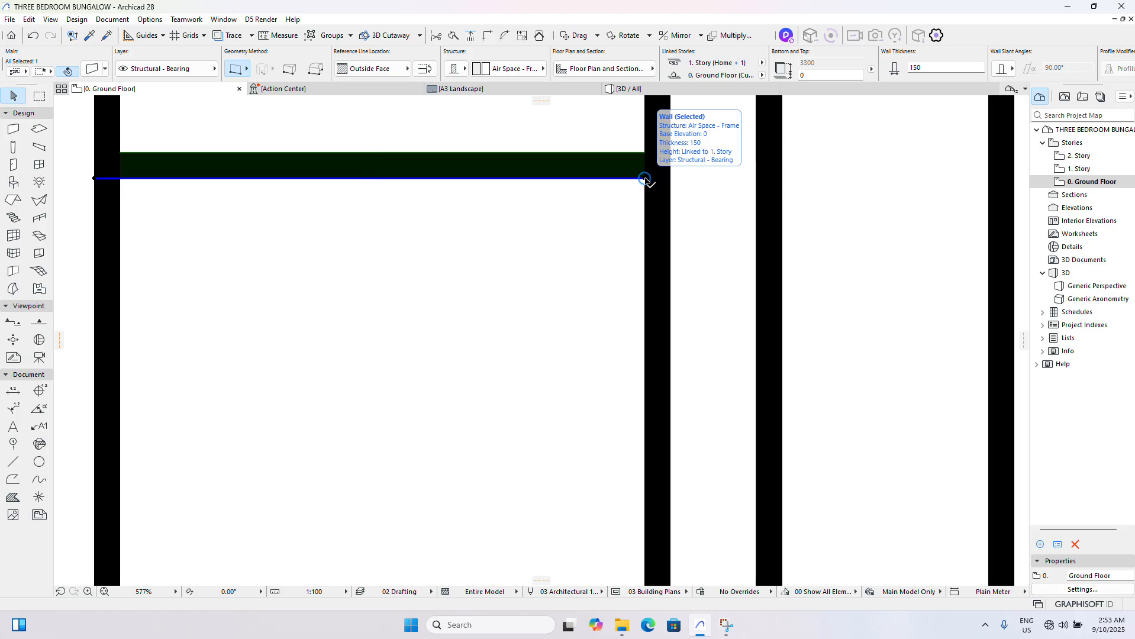
pyautogui.click(645, 179)
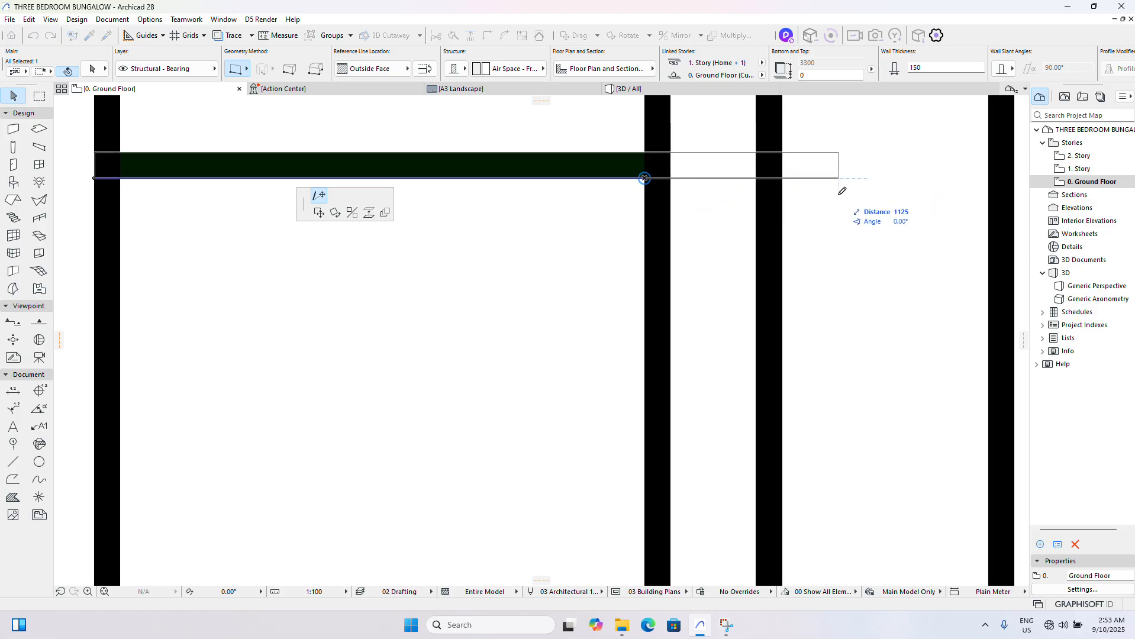
pyautogui.click(861, 189)
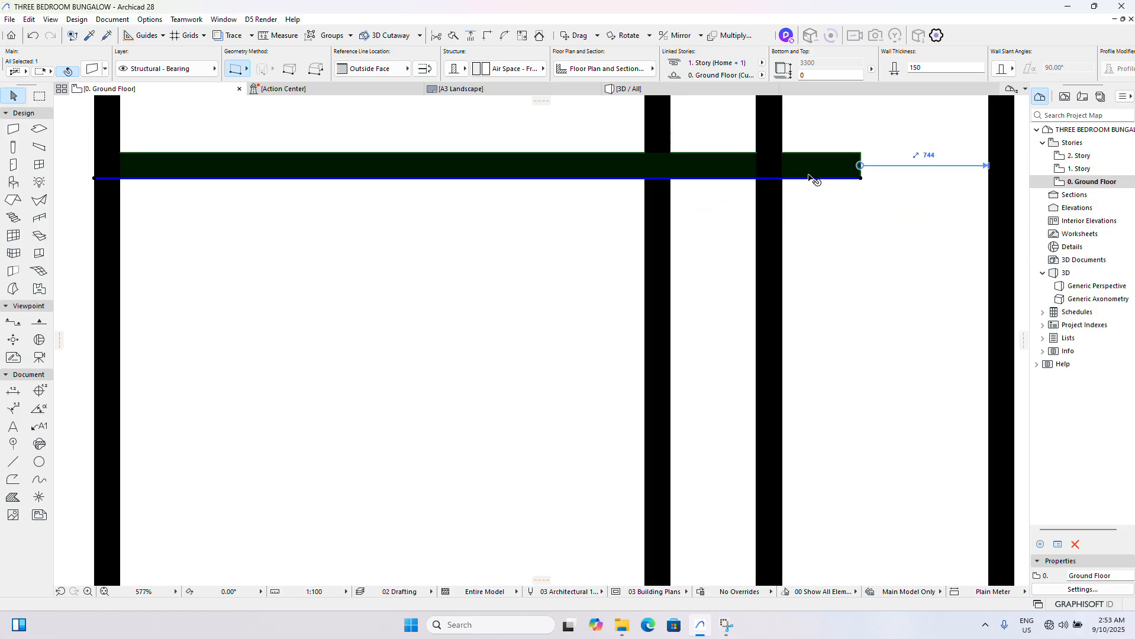
pyautogui.scroll(-5, 811, 182)
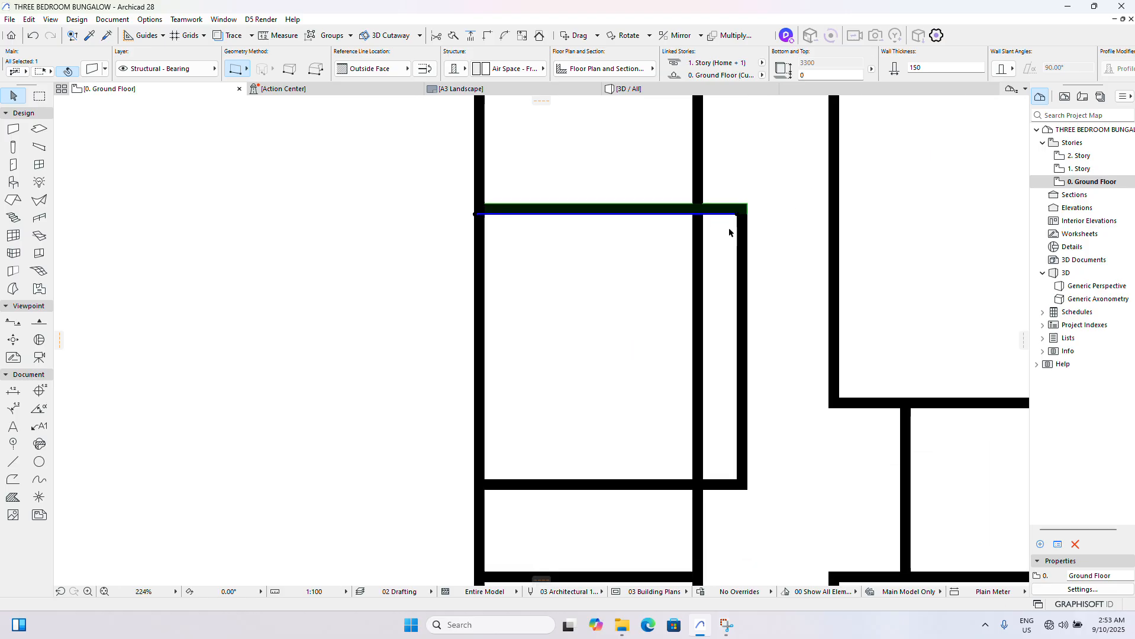
# - Trim away the original vertical wall segment running through Room 2 between its upper and lower walls
pyautogui.scroll(-3, 729, 233)
pyautogui.press('Escape')
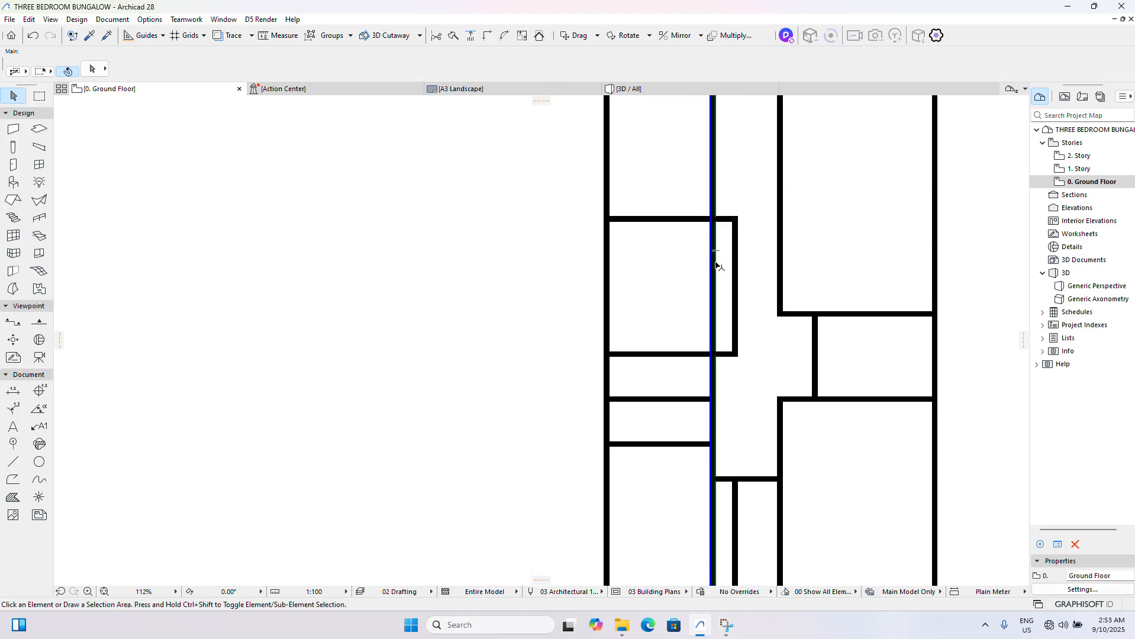
pyautogui.scroll(-4, 628, 284)
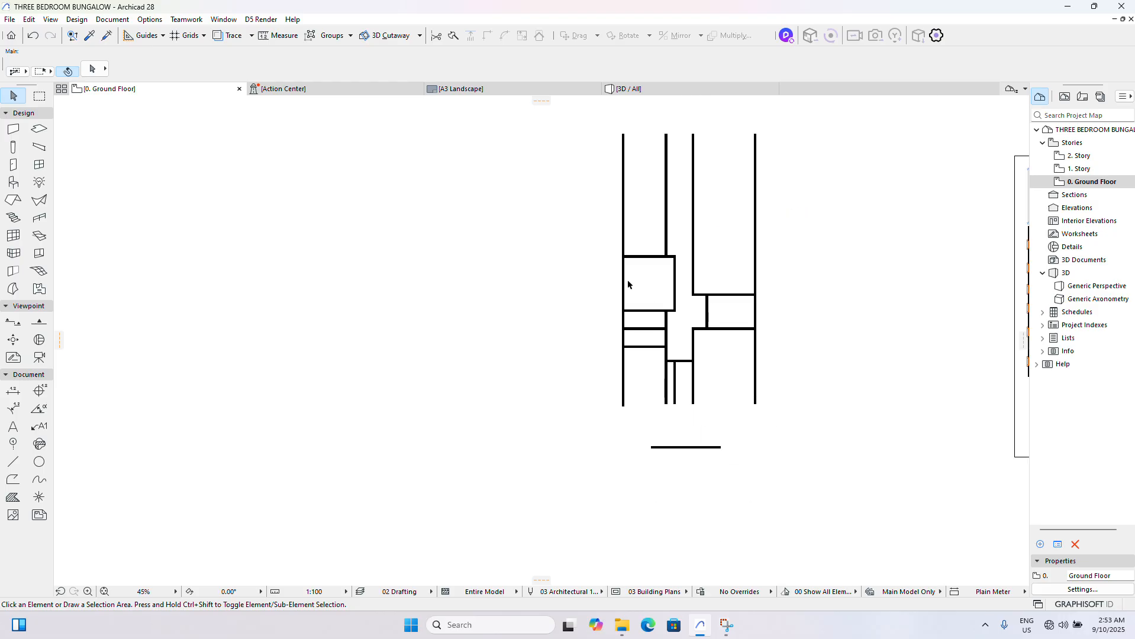
# - Stretch Room 2's upper wall to the right across the corridor and trim its overhang at the kitchen's left wall
pyautogui.scroll(-4, 626, 281)
pyautogui.scroll(5, 839, 299)
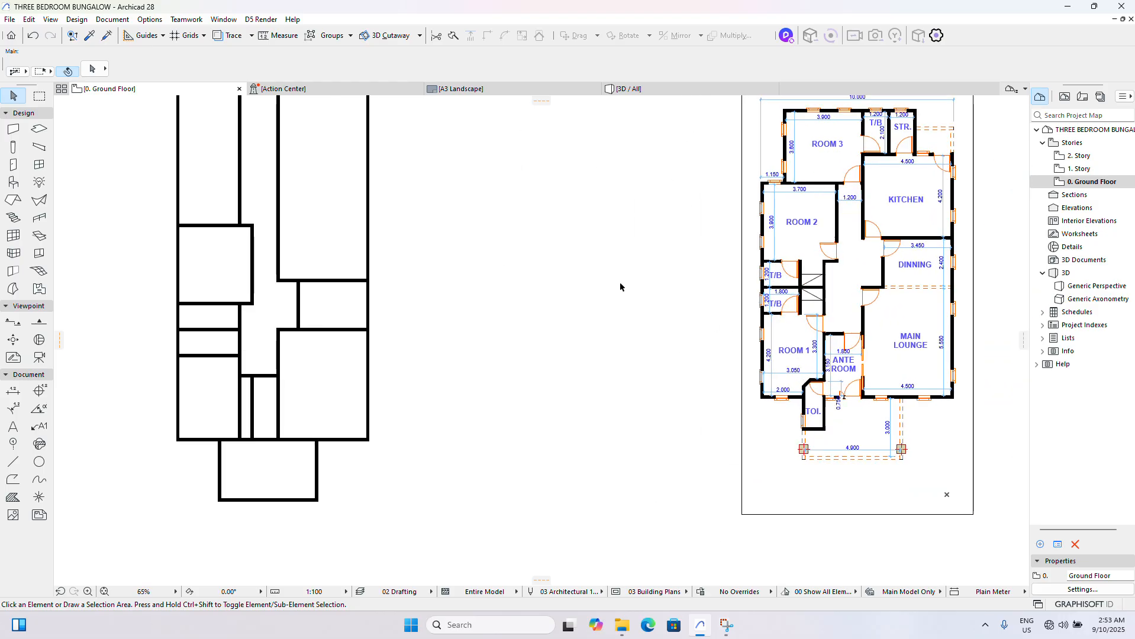
pyautogui.scroll(-2, 620, 287)
pyautogui.scroll(5, 323, 272)
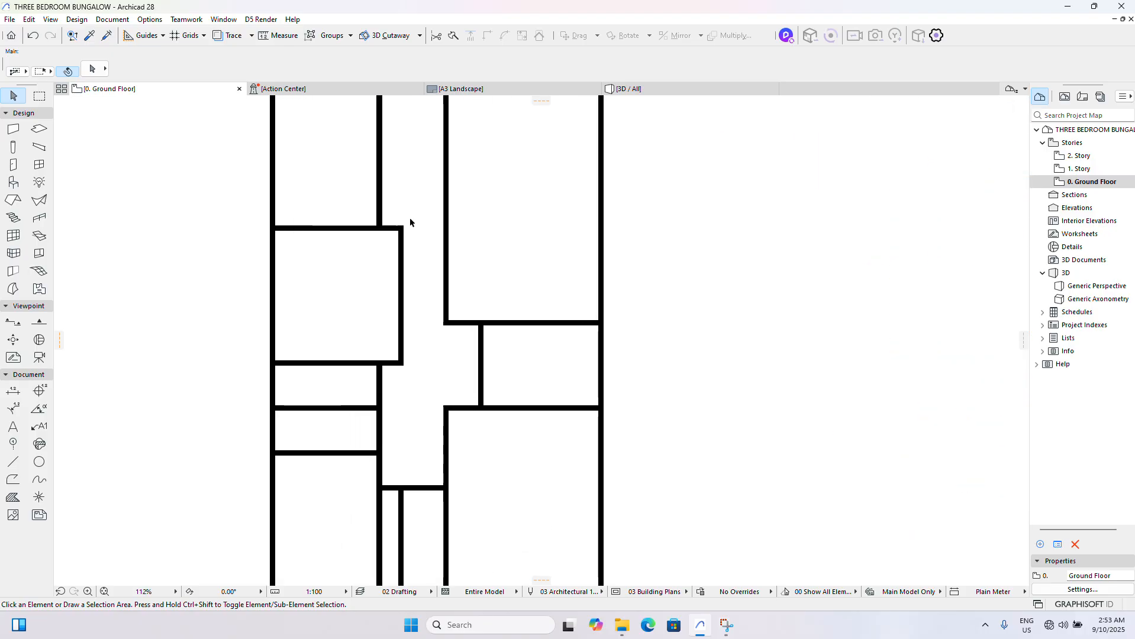
pyautogui.click(403, 235)
pyautogui.click(401, 234)
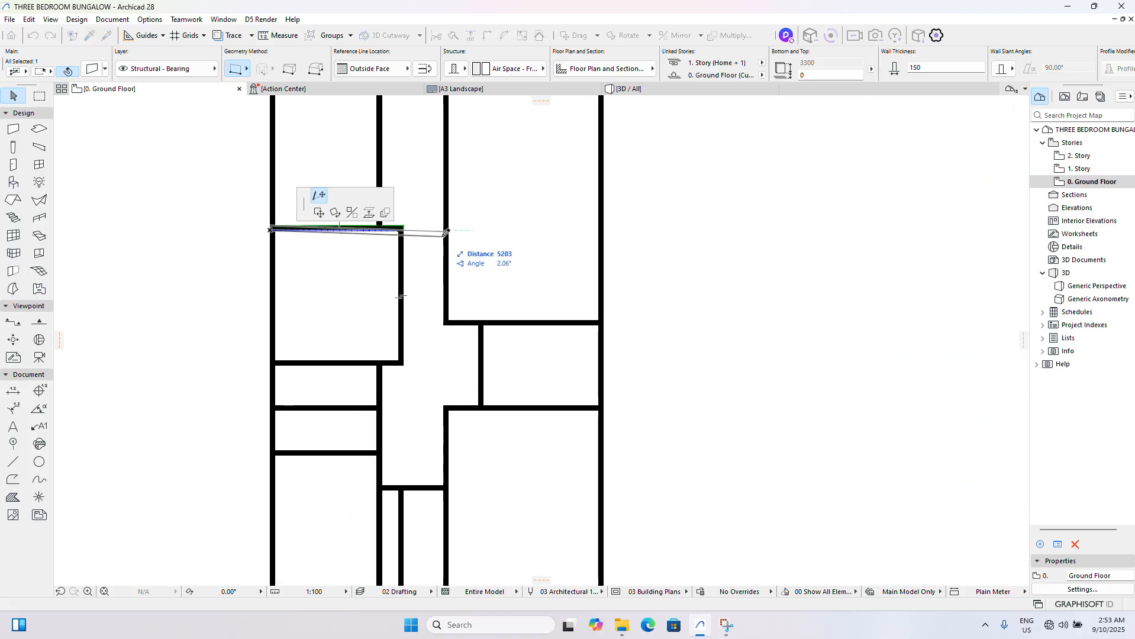
pyautogui.click(493, 230)
pyautogui.click(459, 232)
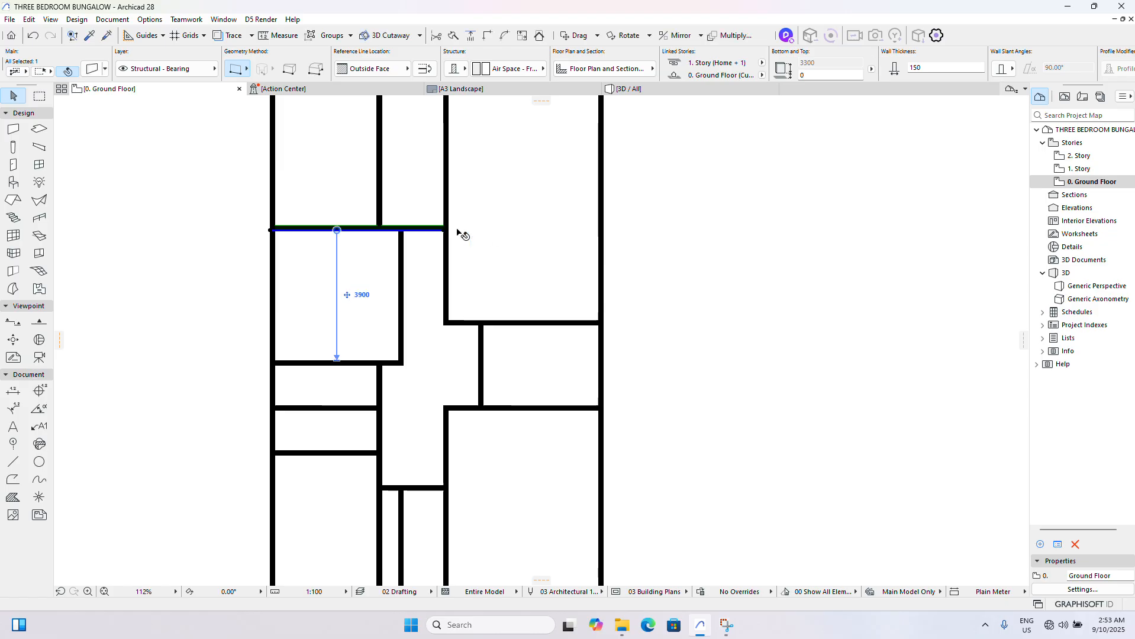
# - Drag a copy of the Dinning's upper wall 4350 mm vertically upward to form the kitchen's upper wall
pyautogui.scroll(-6, 457, 236)
pyautogui.scroll(3, 675, 228)
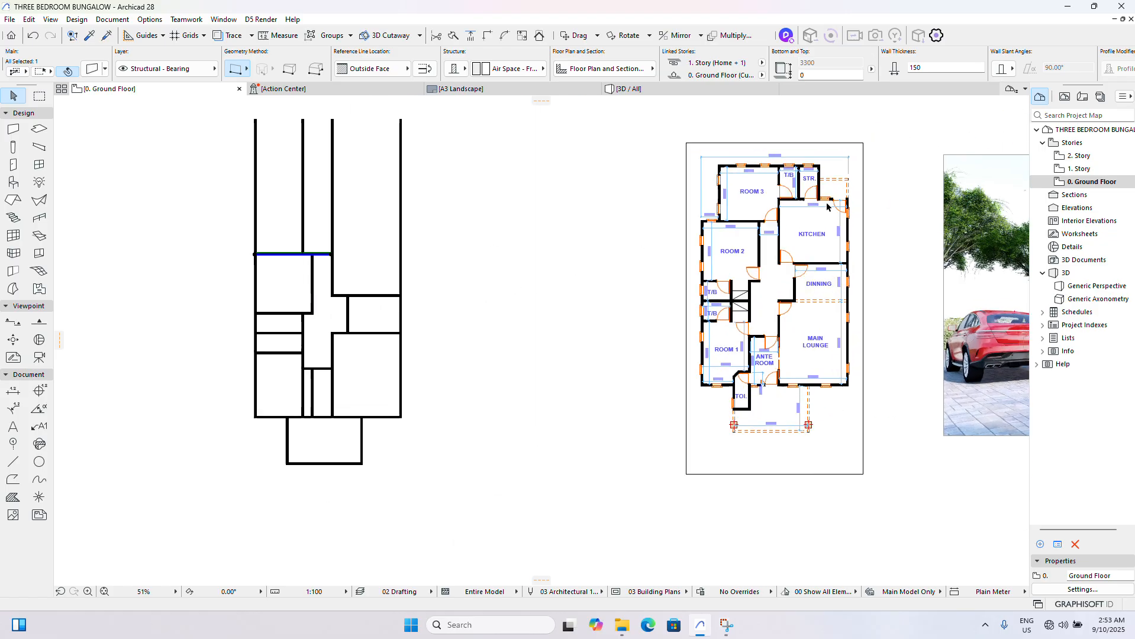
pyautogui.scroll(2, 285, 263)
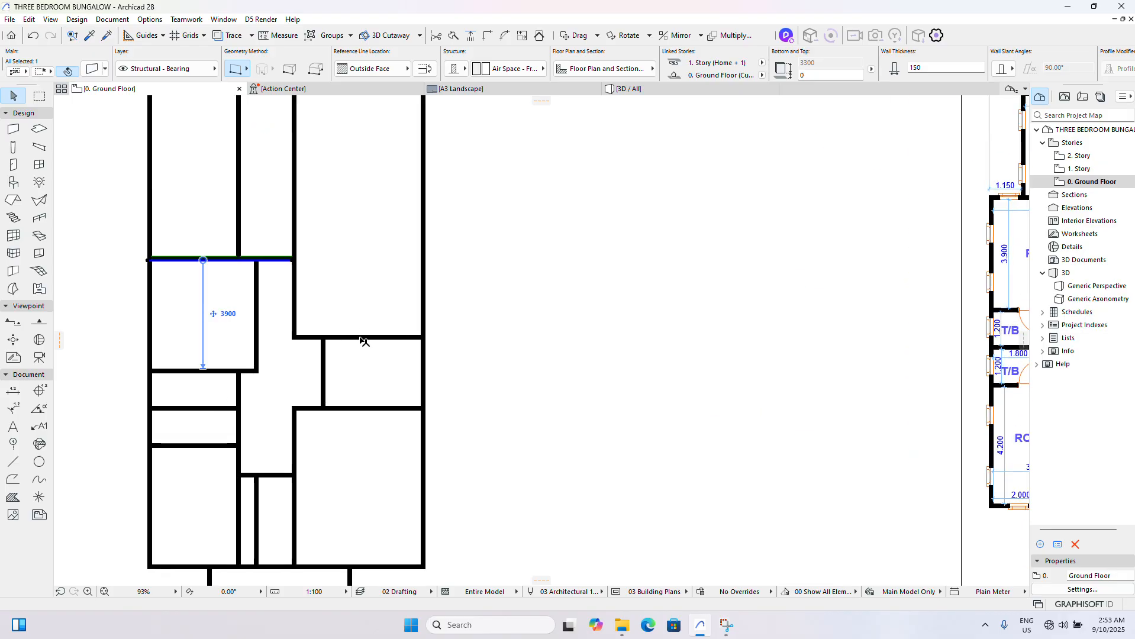
pyautogui.click(360, 339)
pyautogui.hotkey('ctrl', 'shift', 'd')
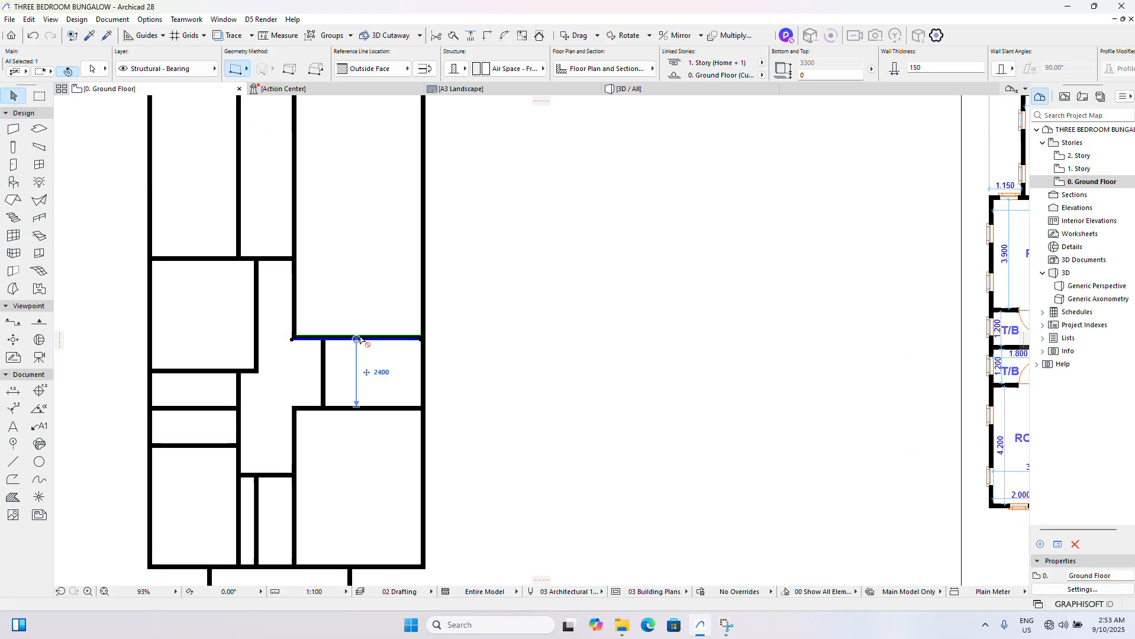
pyautogui.click(361, 339)
pyautogui.press('Tab')
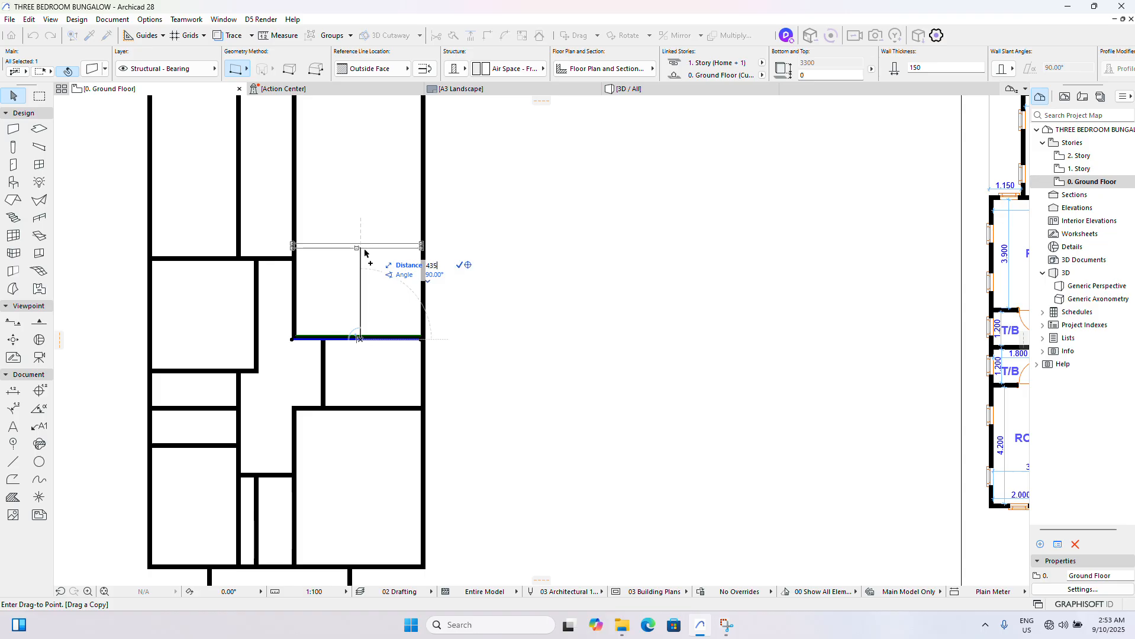
pyautogui.press('Return')
pyautogui.scroll(-4, 434, 302)
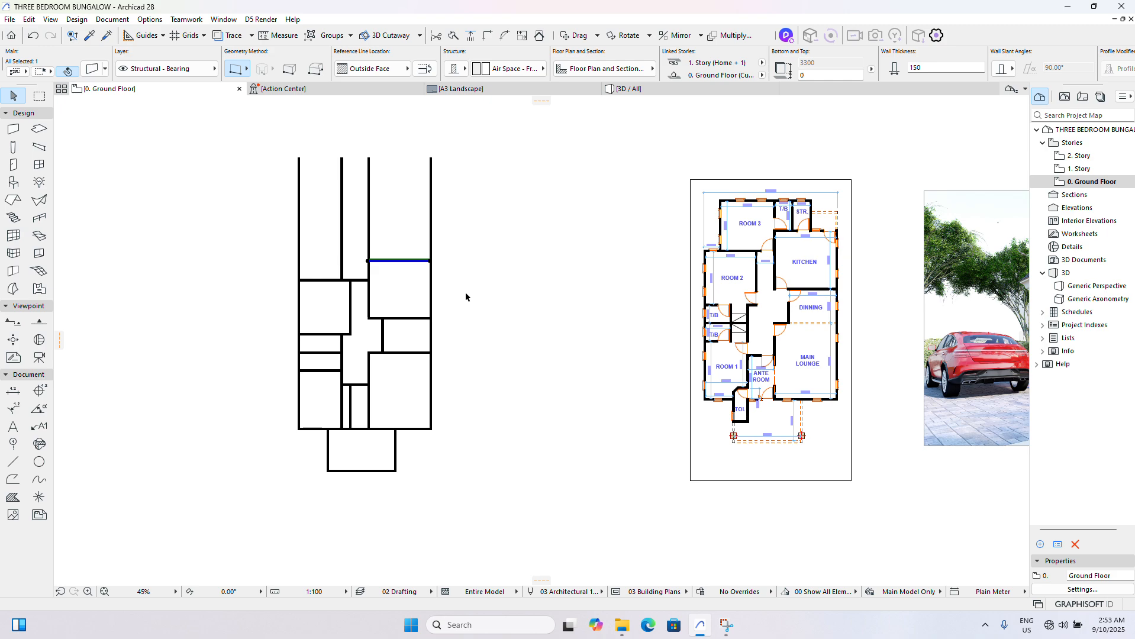
# - Examine the Room 3, T/B and kitchen dimensions on the reference plan against the modelled walls
pyautogui.scroll(3, 852, 235)
pyautogui.scroll(-4, 444, 258)
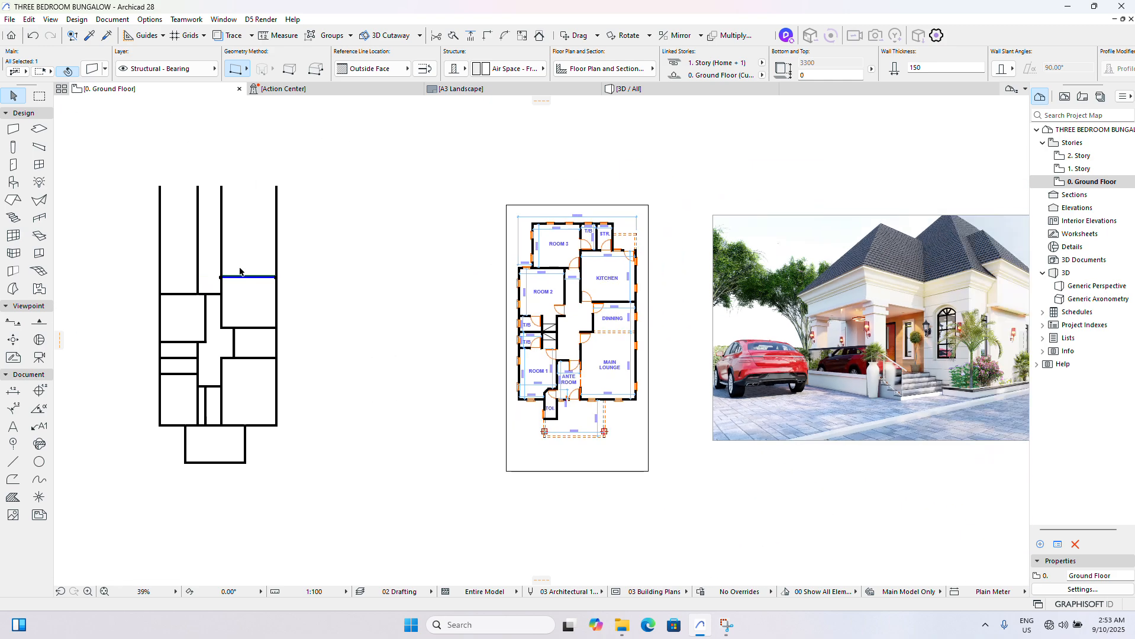
pyautogui.scroll(3, 198, 257)
pyautogui.press('Escape')
pyautogui.scroll(-3, 281, 268)
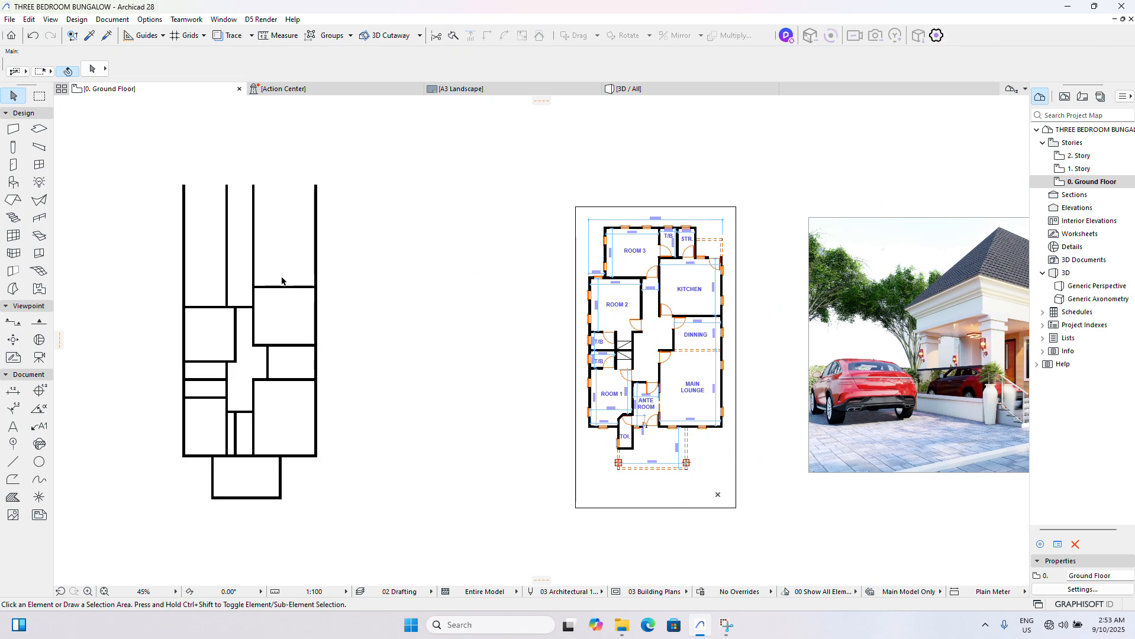
pyautogui.scroll(2, 166, 303)
pyautogui.scroll(2, 169, 299)
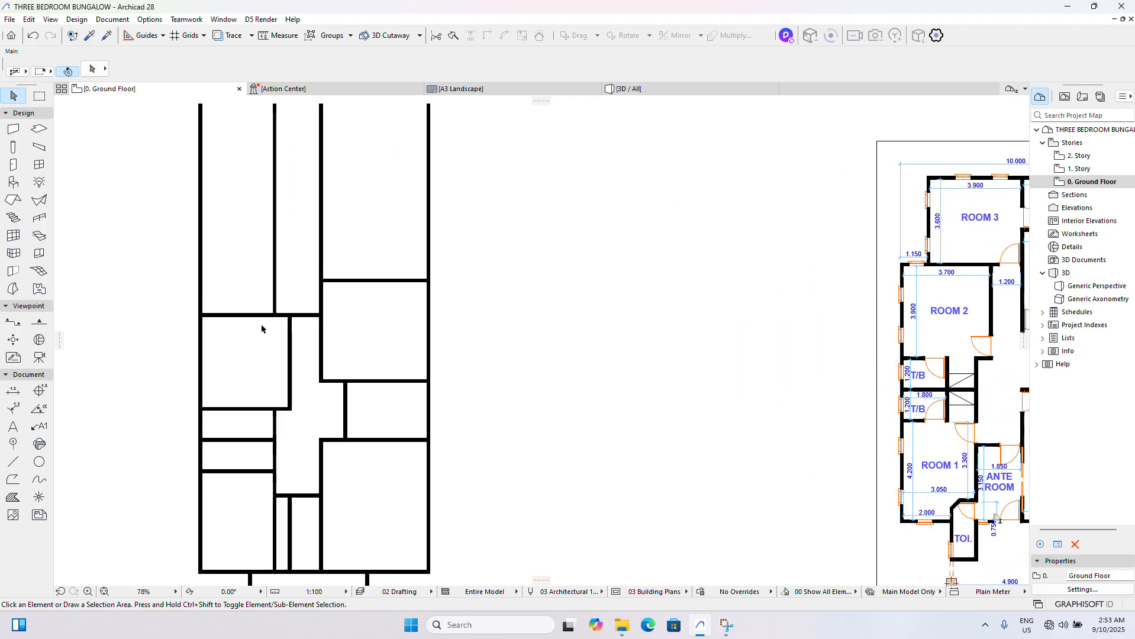
pyautogui.scroll(-1, 265, 327)
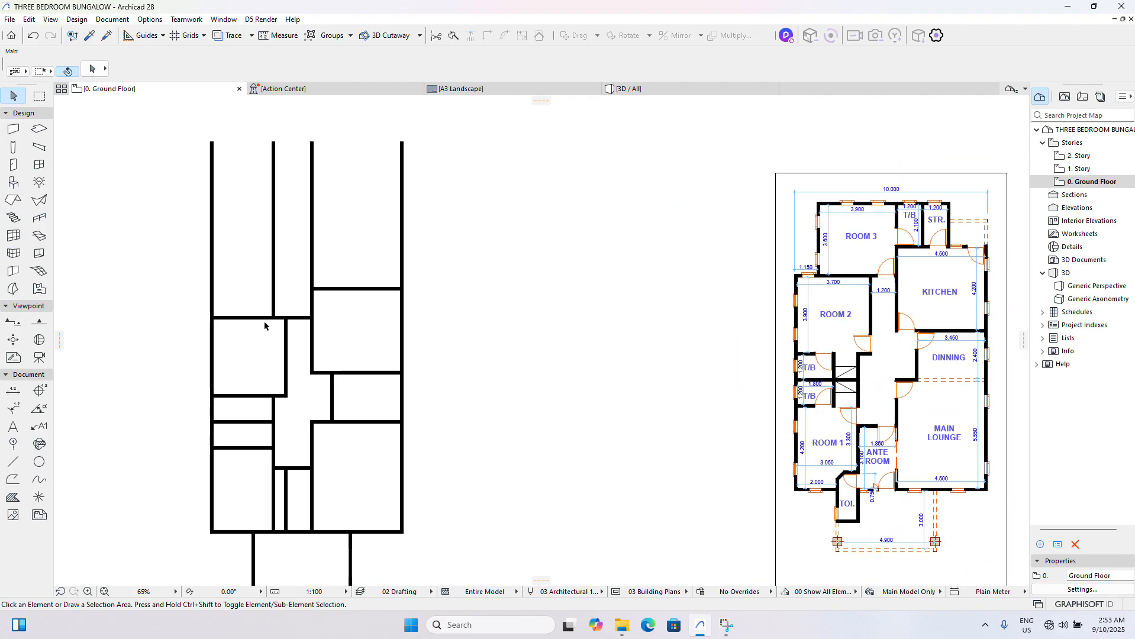
pyautogui.scroll(3, 984, 253)
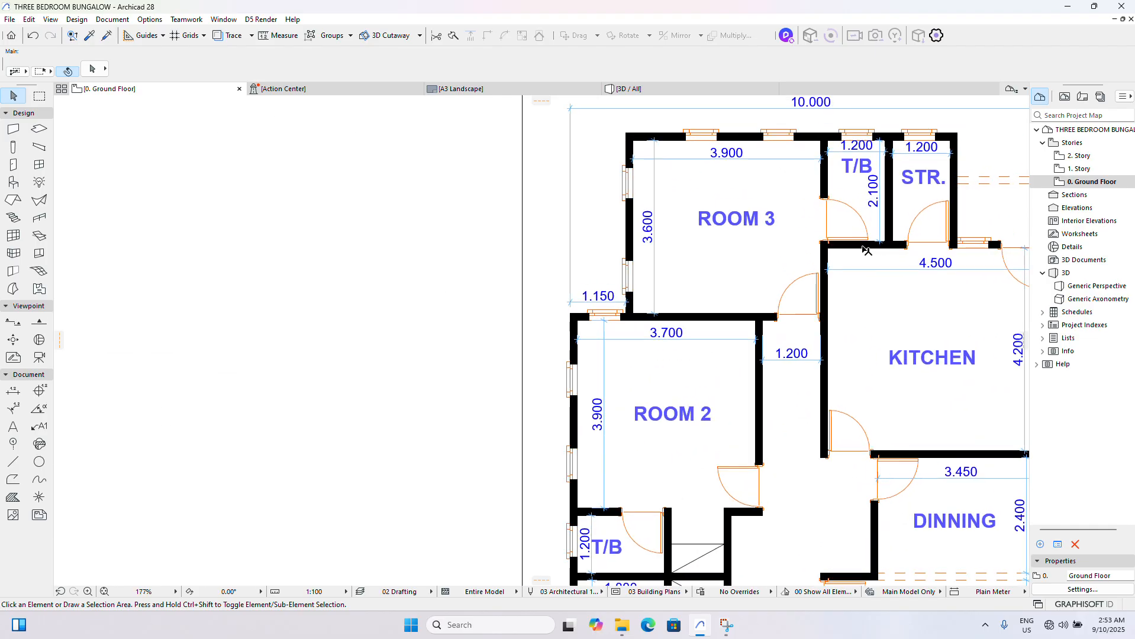
pyautogui.scroll(-5, 866, 255)
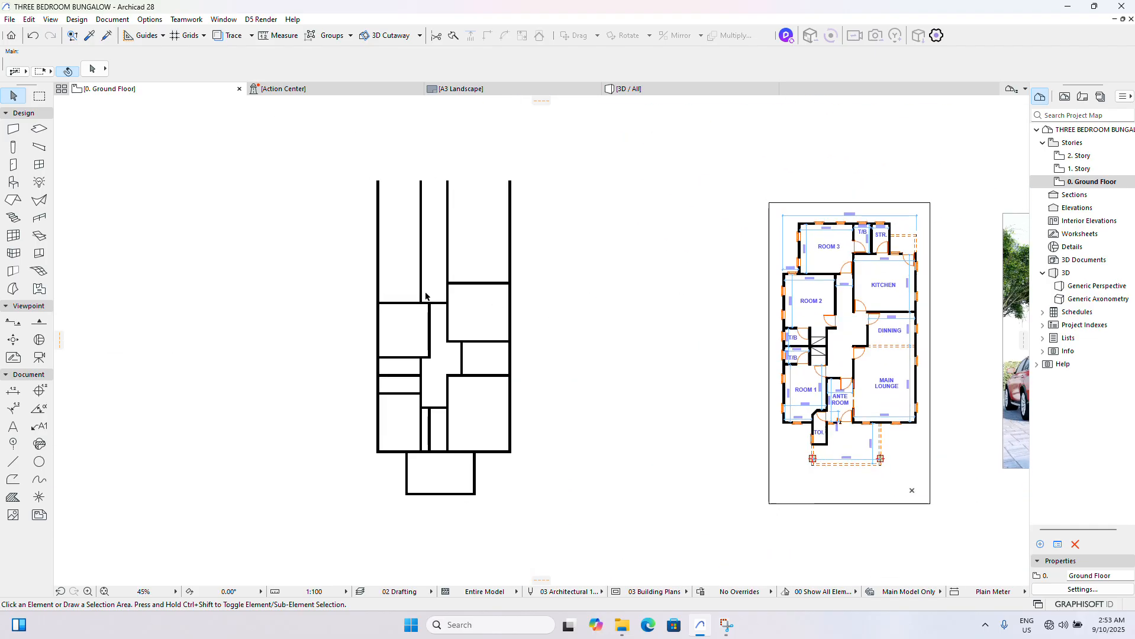
# - Drag a copy of Room 2's upper wall 3750 mm vertically upward to form Room 3's upper wall
pyautogui.scroll(10, 417, 300)
pyautogui.click(518, 358)
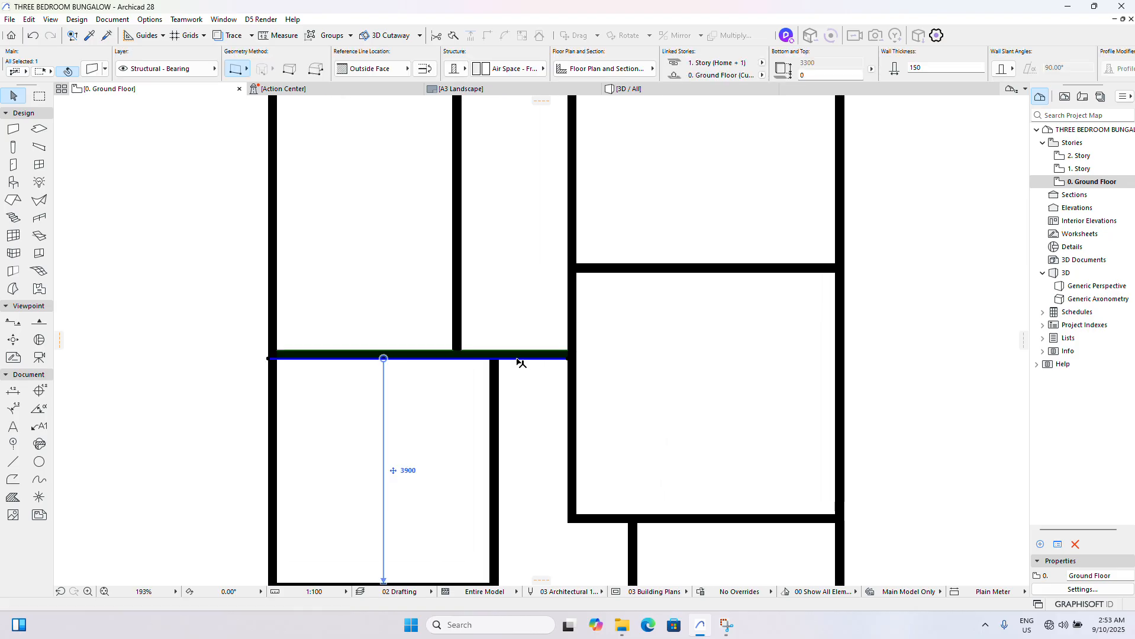
pyautogui.scroll(-7, 522, 355)
pyautogui.scroll(6, 857, 290)
pyautogui.scroll(-7, 857, 290)
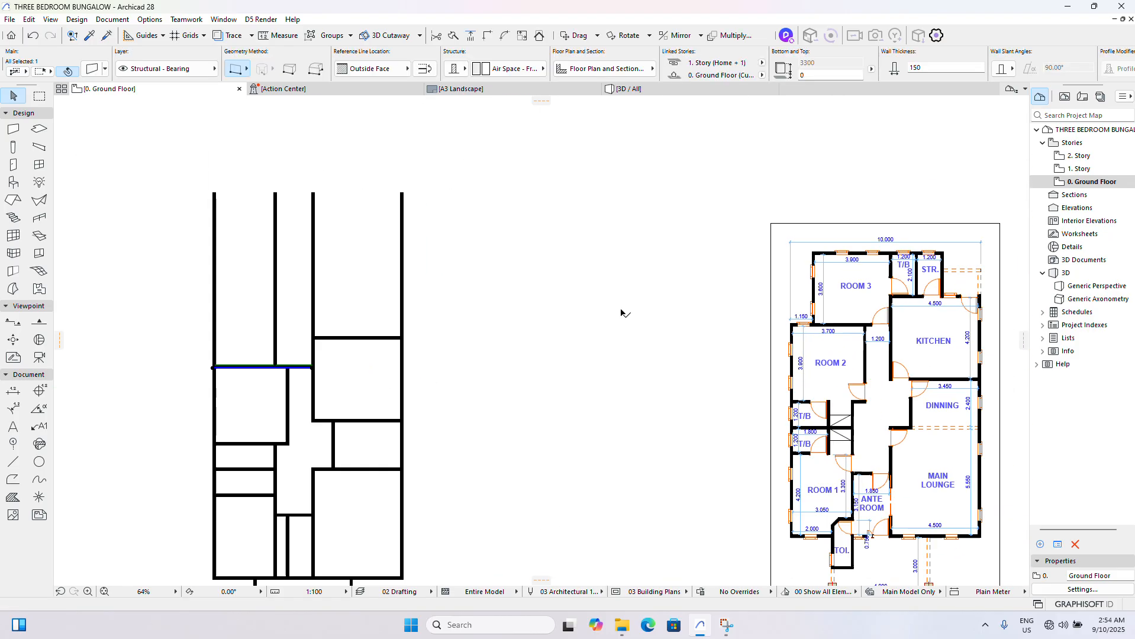
pyautogui.scroll(7, 458, 345)
pyautogui.hotkey('ctrl', 'shift', 'd')
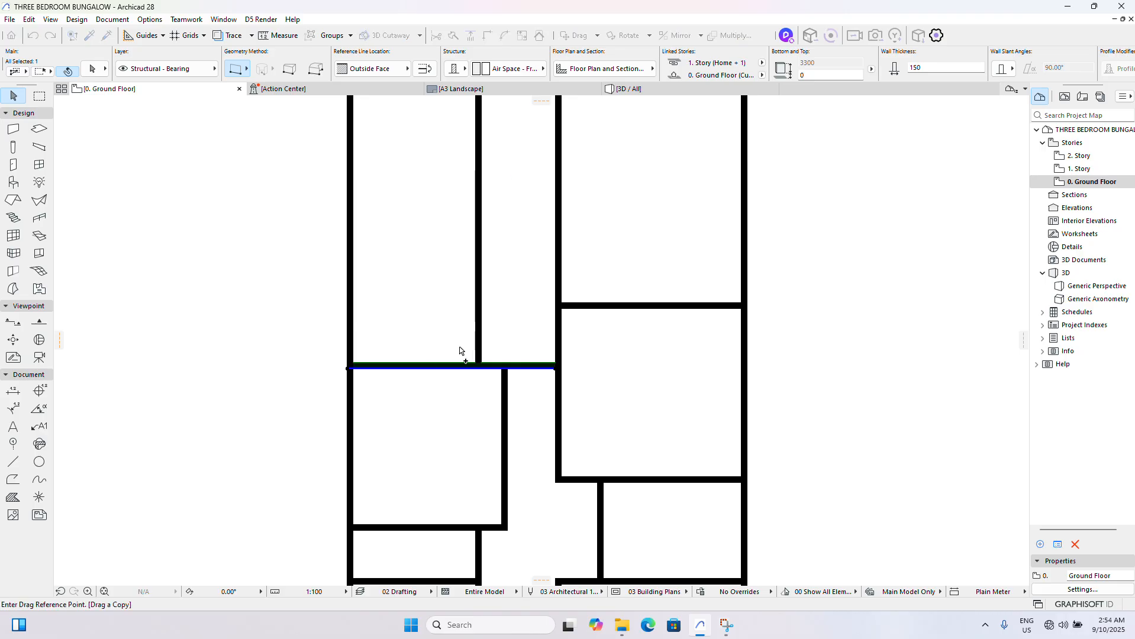
pyautogui.click(447, 363)
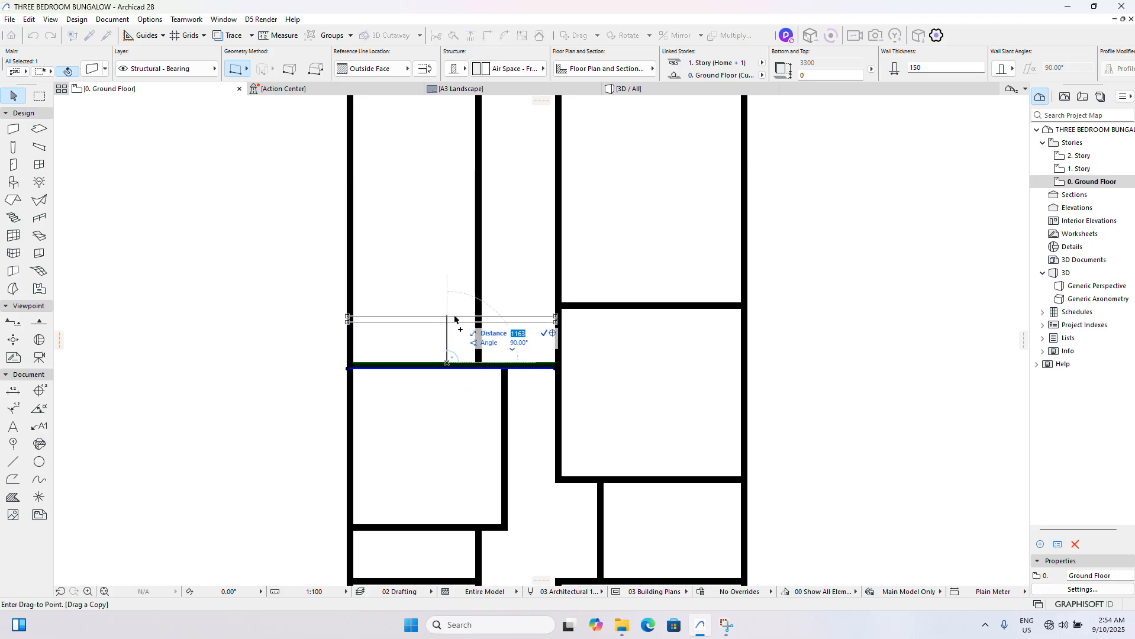
pyautogui.write('3750')
pyautogui.press('Return')
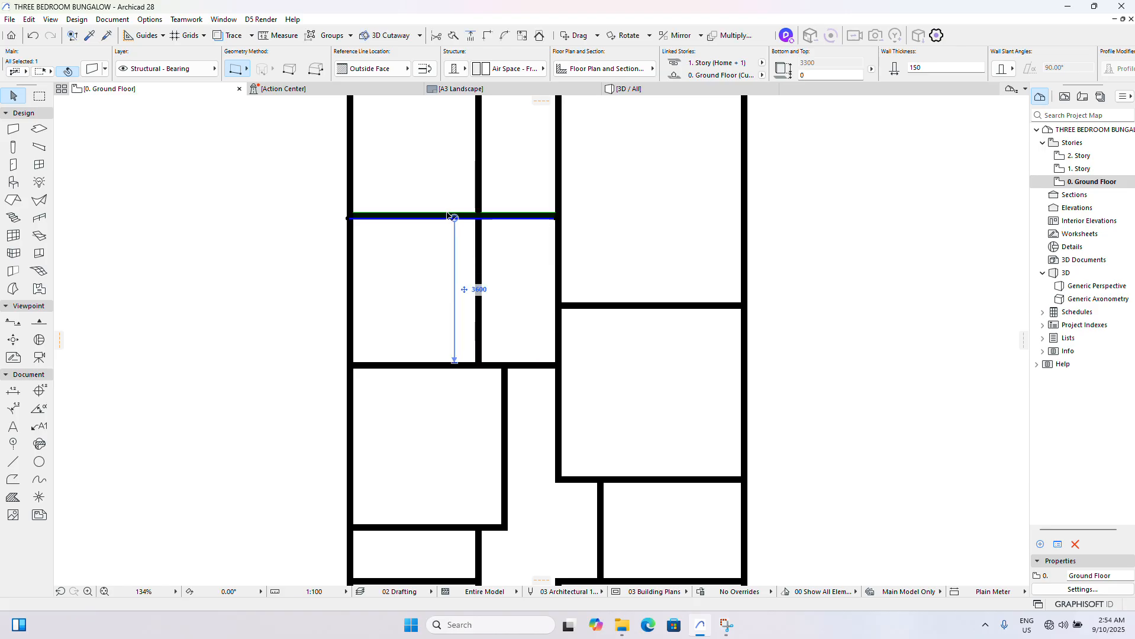
# - Trim away the vertical wall segment crossing Room 3 and delete the remaining piece of that wall above Room 3
pyautogui.click(476, 299)
pyautogui.press('Delete')
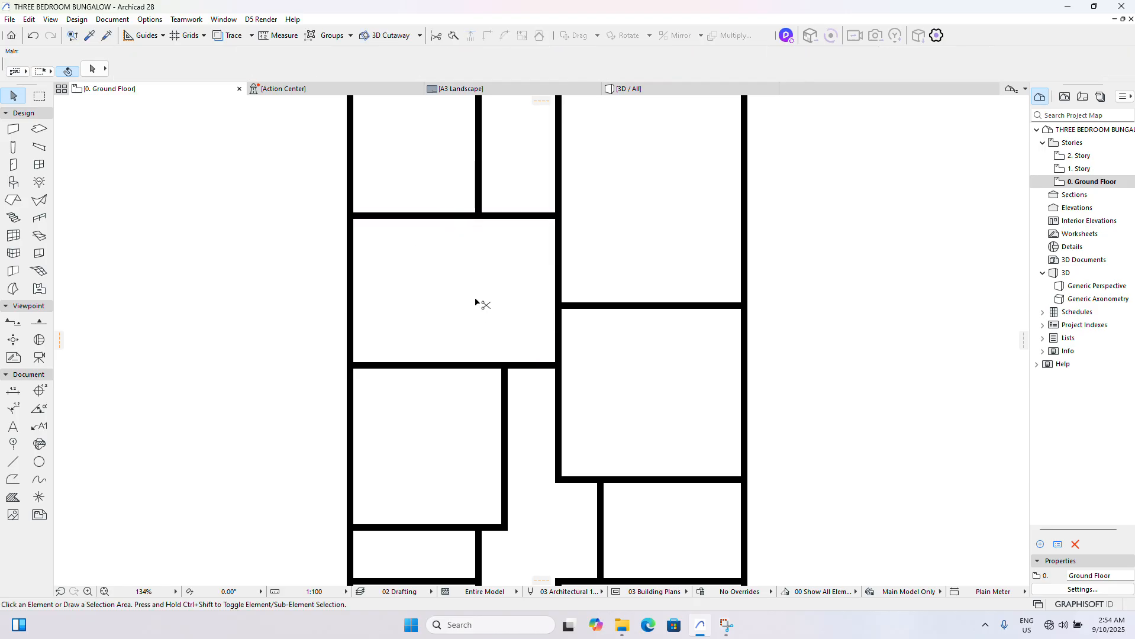
pyautogui.scroll(-6, 448, 312)
pyautogui.scroll(6, 705, 314)
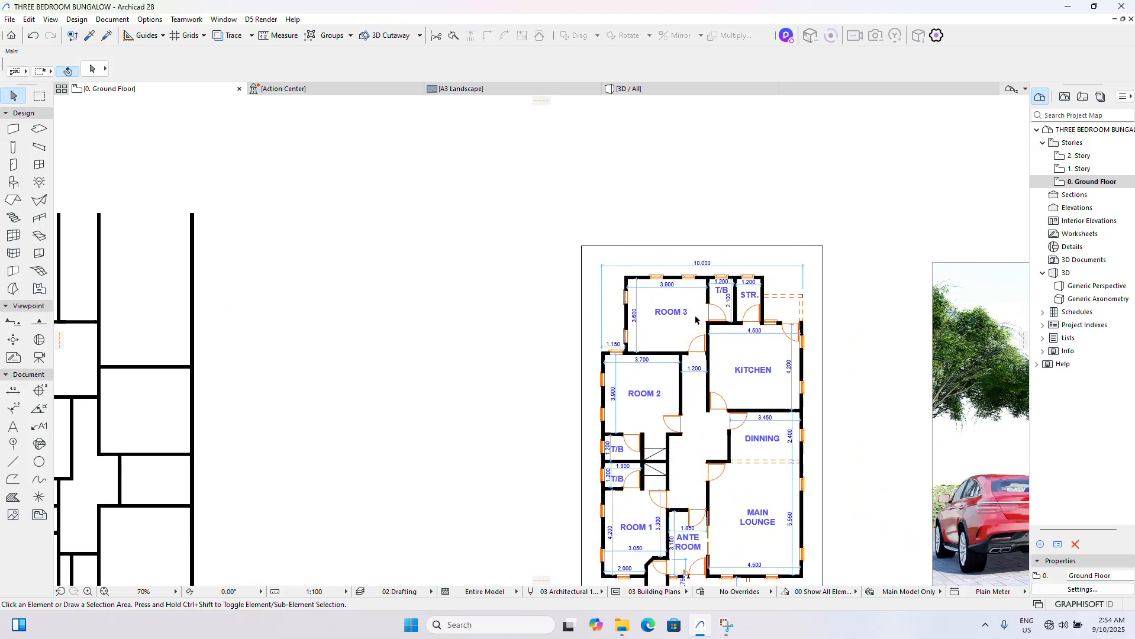
pyautogui.scroll(-1, 703, 316)
pyautogui.scroll(-2, 713, 323)
pyautogui.scroll(3, 719, 327)
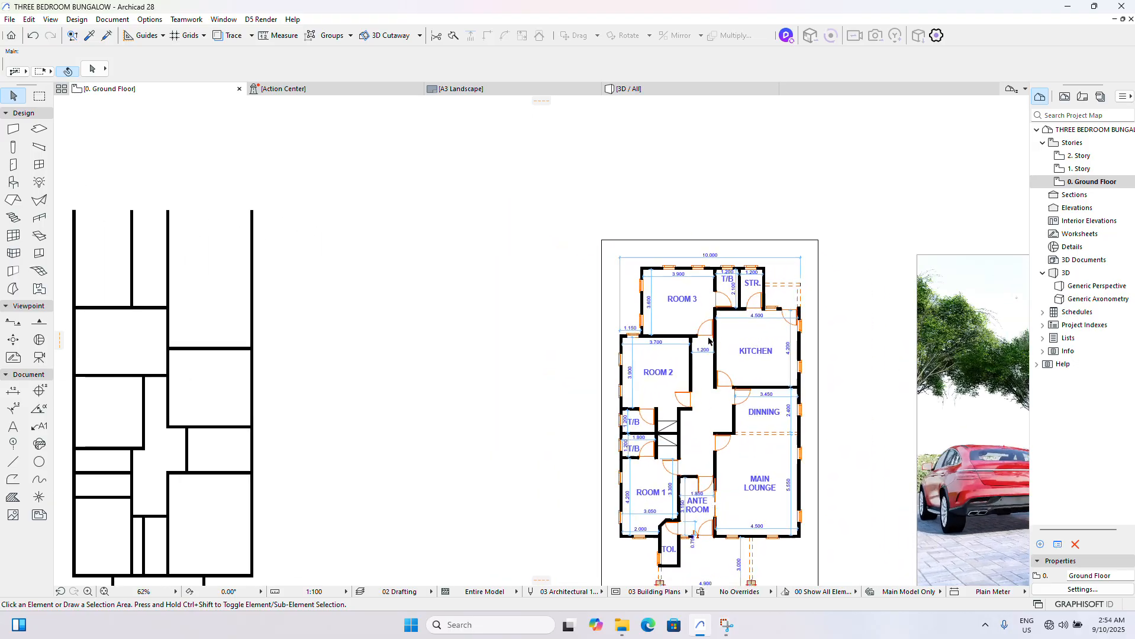
pyautogui.scroll(-5, 729, 327)
pyautogui.scroll(4, 379, 347)
pyautogui.scroll(2, 420, 366)
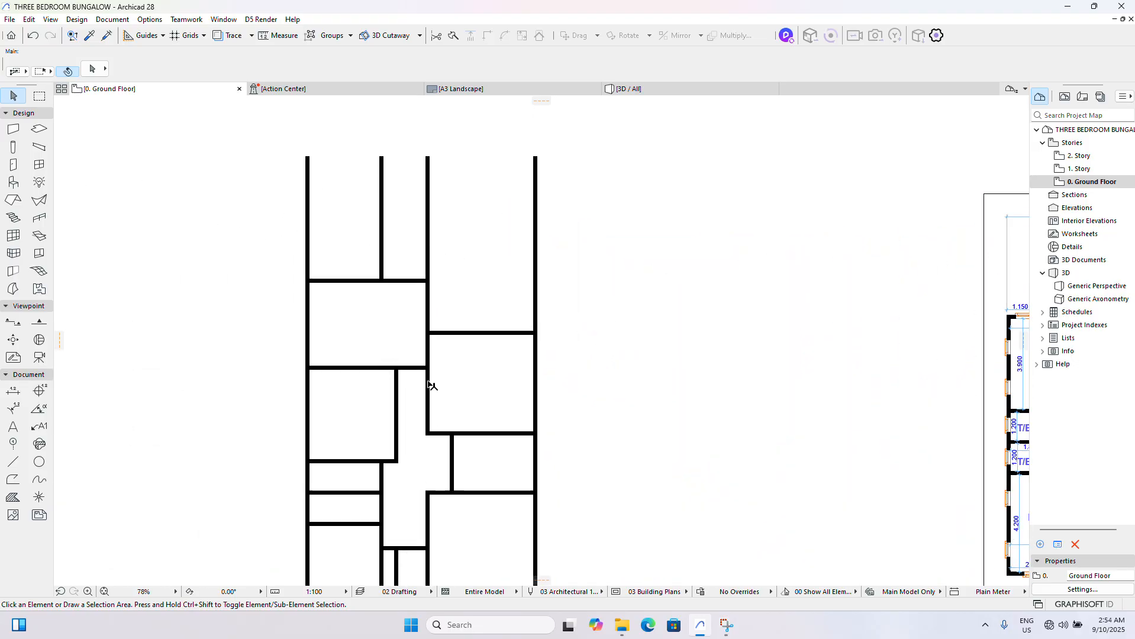
pyautogui.click(429, 316)
pyautogui.click(384, 267)
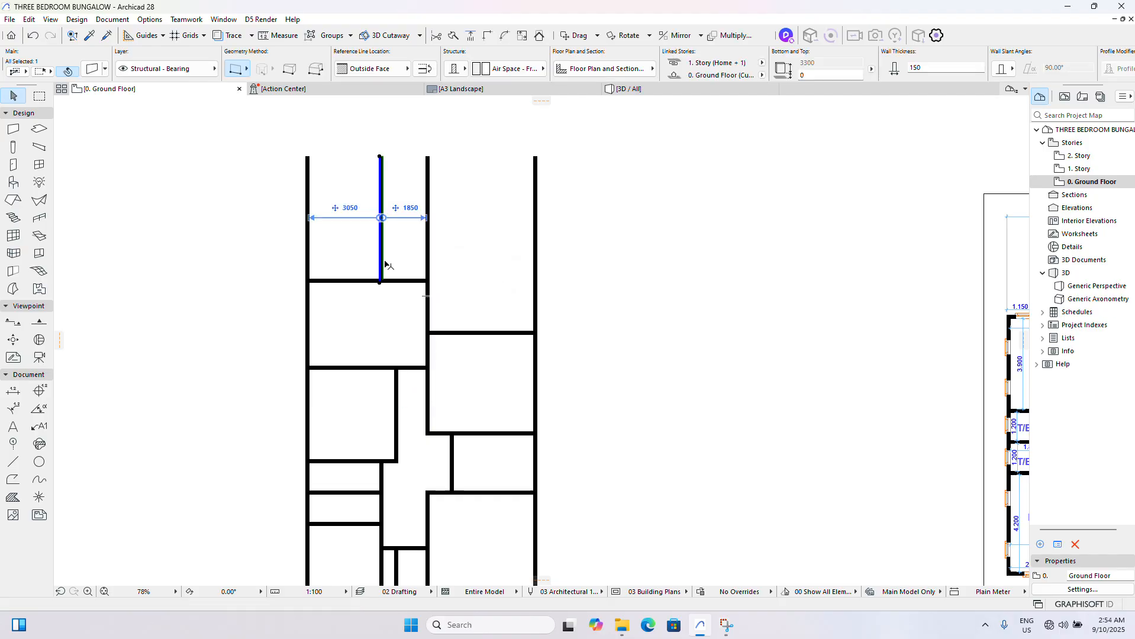
pyautogui.press('Delete')
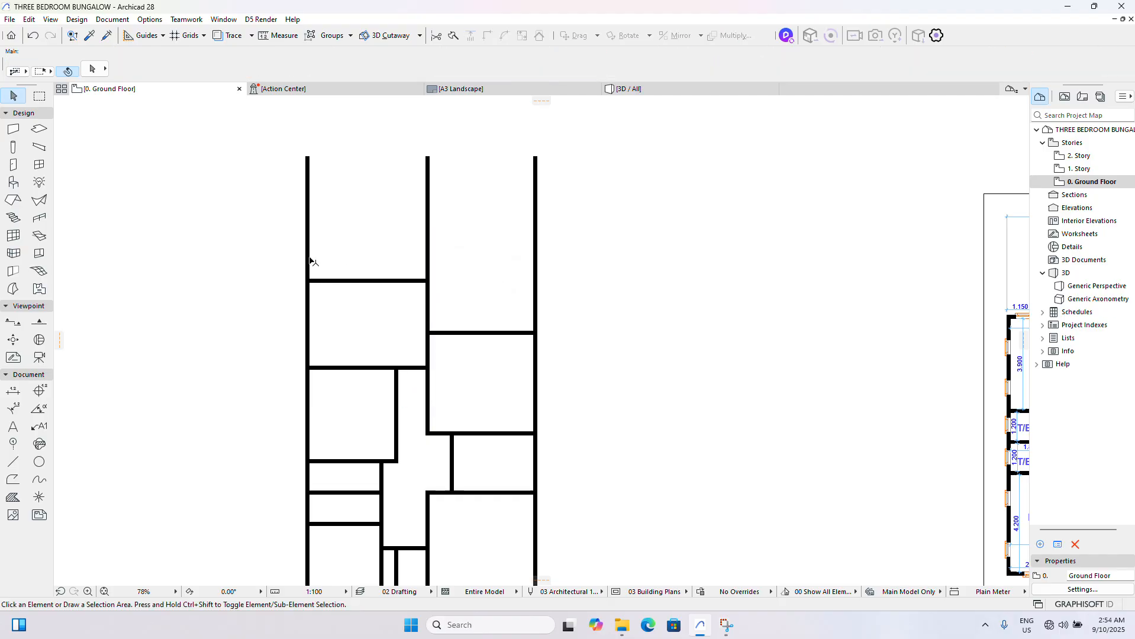
# - Trim the extensions of the left exterior wall and Room 3's right wall above Room 3's upper wall
pyautogui.click(310, 260)
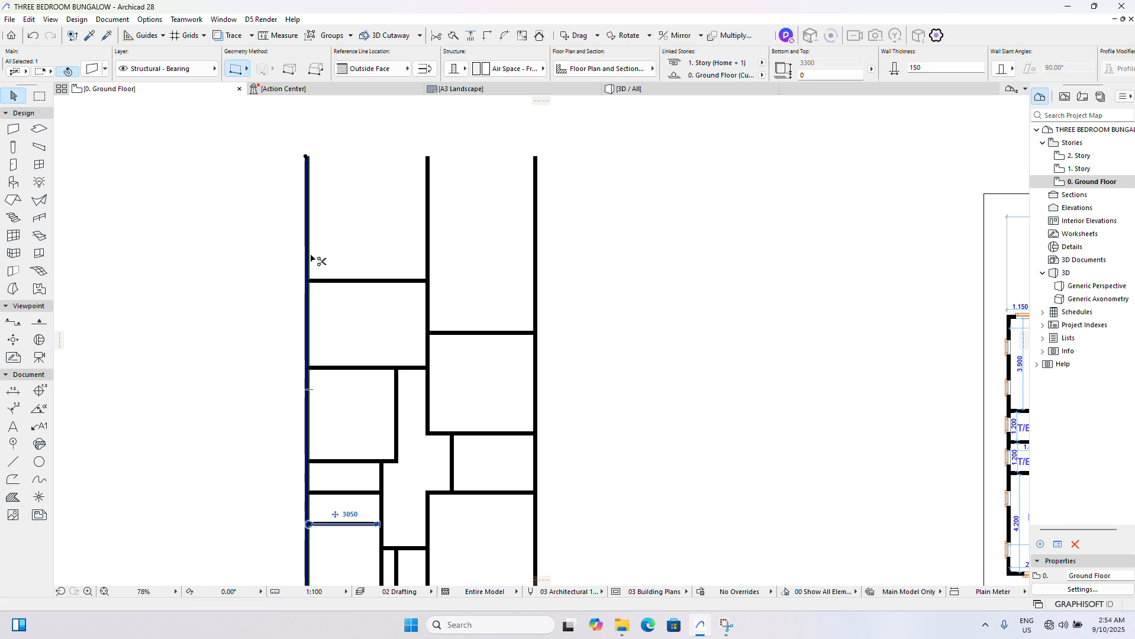
pyautogui.click(429, 272)
pyautogui.press('Escape')
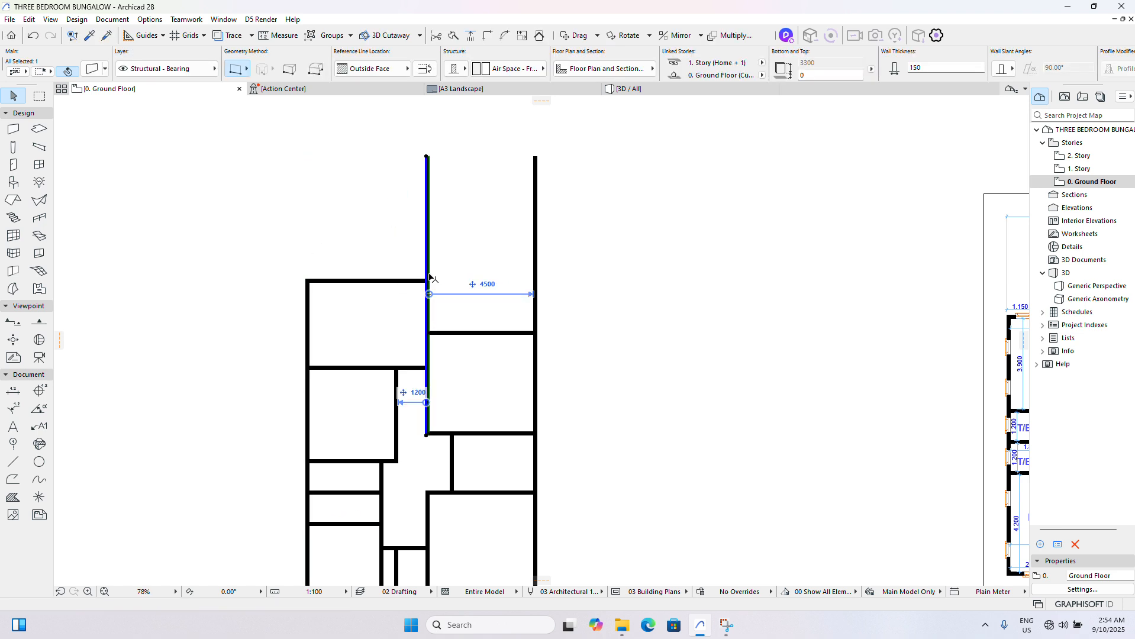
# - Drag a copy of Room 3's right wall 4050 mm horizontally to the left to form Room 3's left wall
pyautogui.scroll(-5, 468, 284)
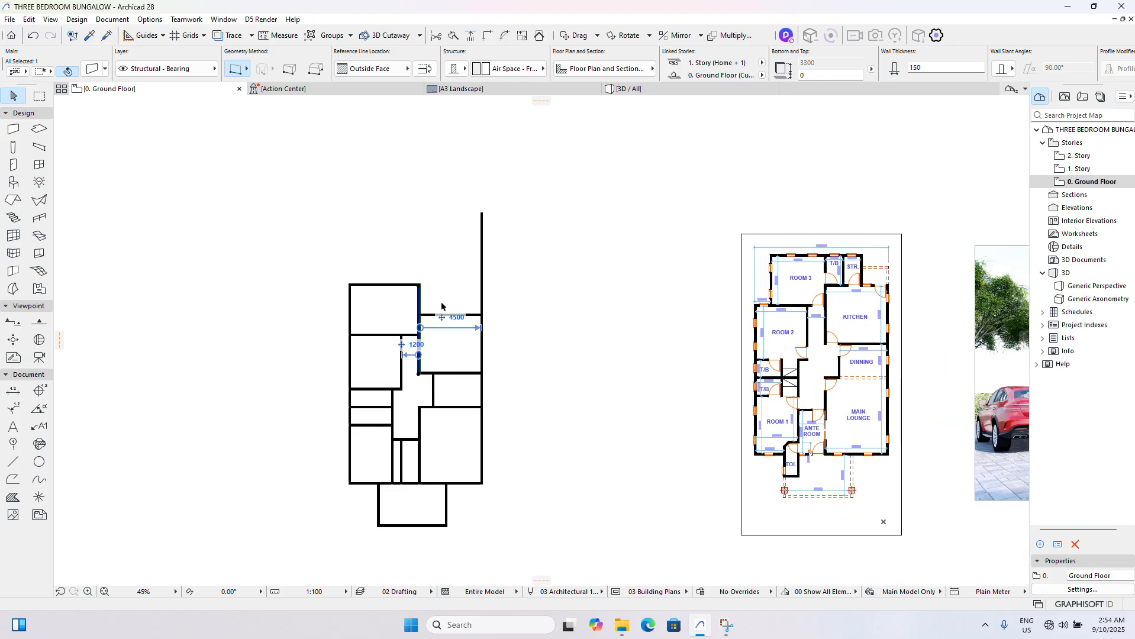
pyautogui.scroll(2, 840, 261)
pyautogui.scroll(4, 840, 261)
pyautogui.scroll(-6, 829, 266)
pyautogui.scroll(6, 608, 266)
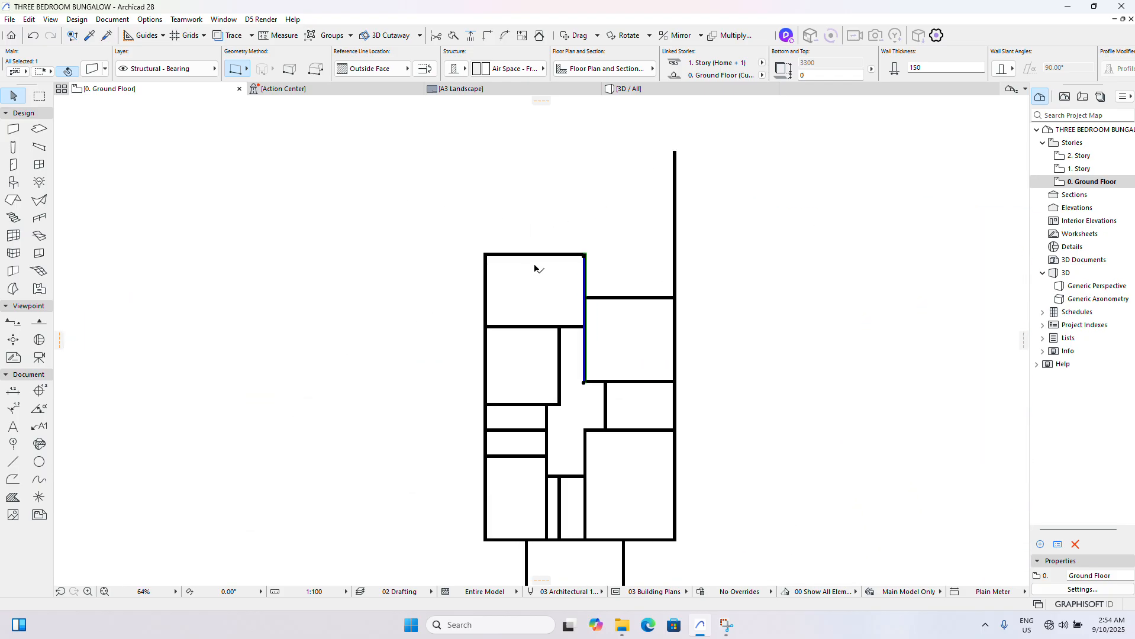
pyautogui.hotkey('ctrl', 'shift', 'd')
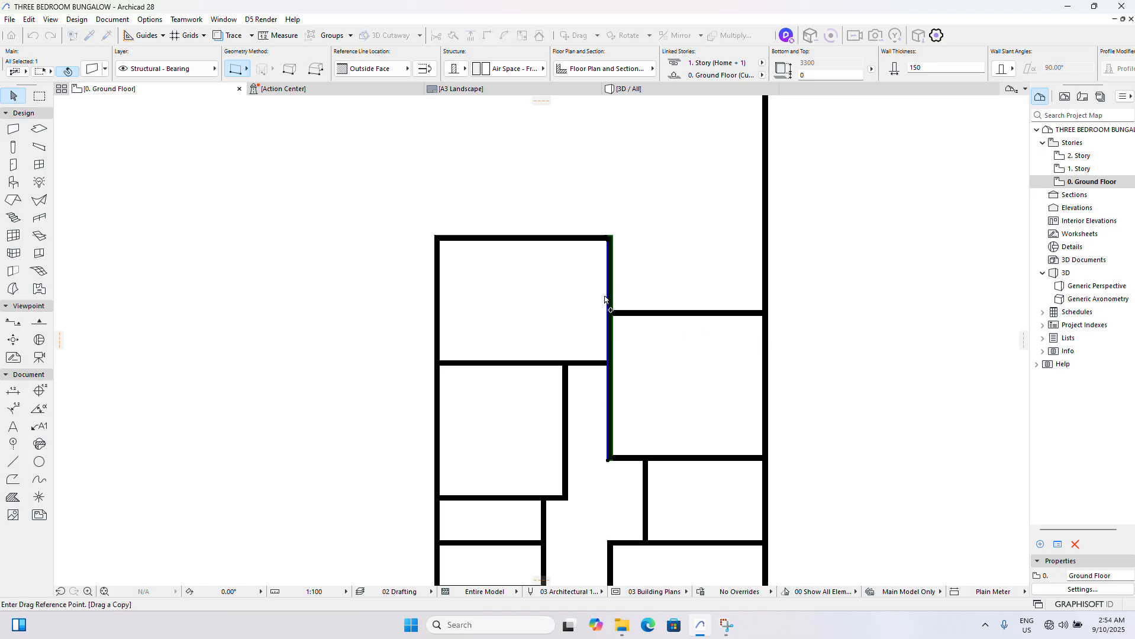
pyautogui.click(609, 284)
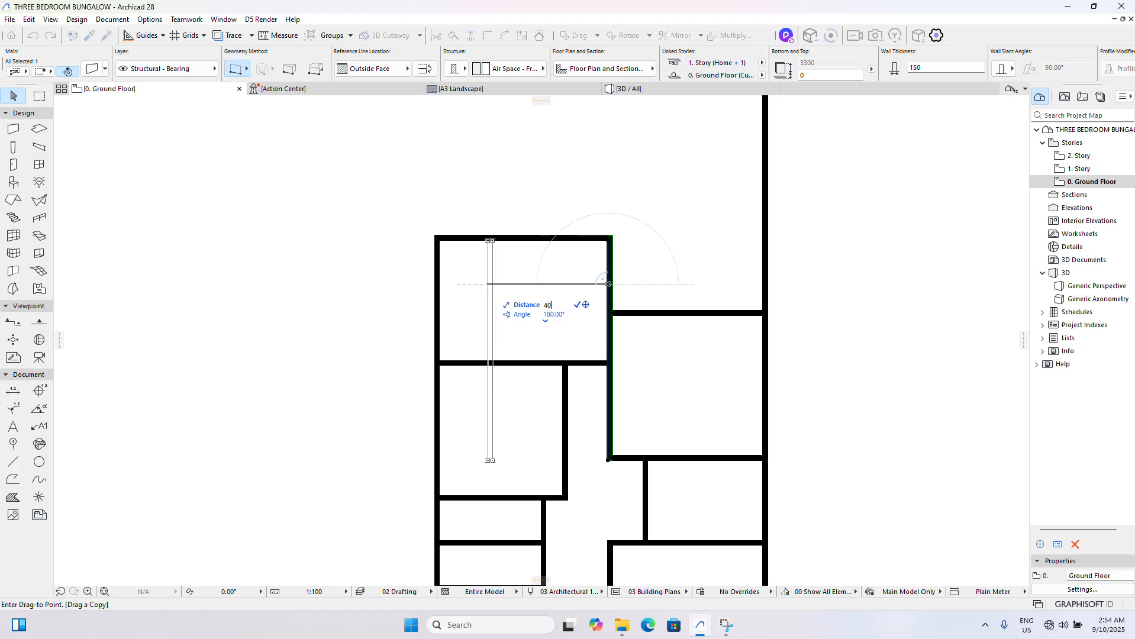
pyautogui.write('4050')
pyautogui.press('Return')
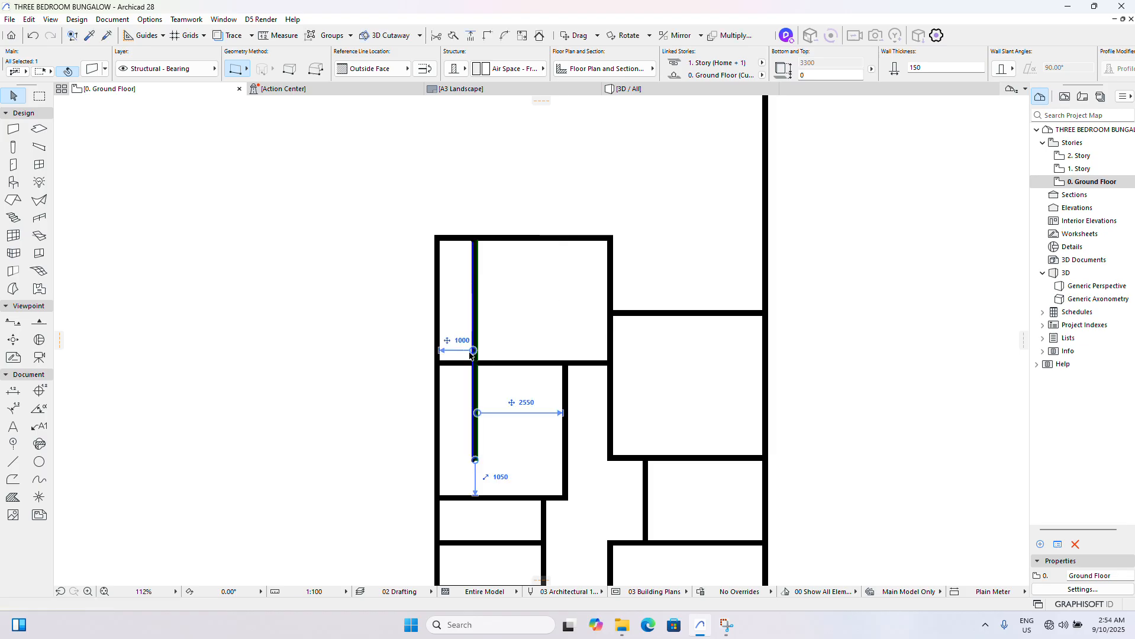
# - Trim Room 3's new left wall below the room, plus the exterior and upper wall segments beyond its outer side
pyautogui.keyDown('ctrl'); pyautogui.click(478, 376); pyautogui.keyUp('ctrl')
pyautogui.click(439, 337)
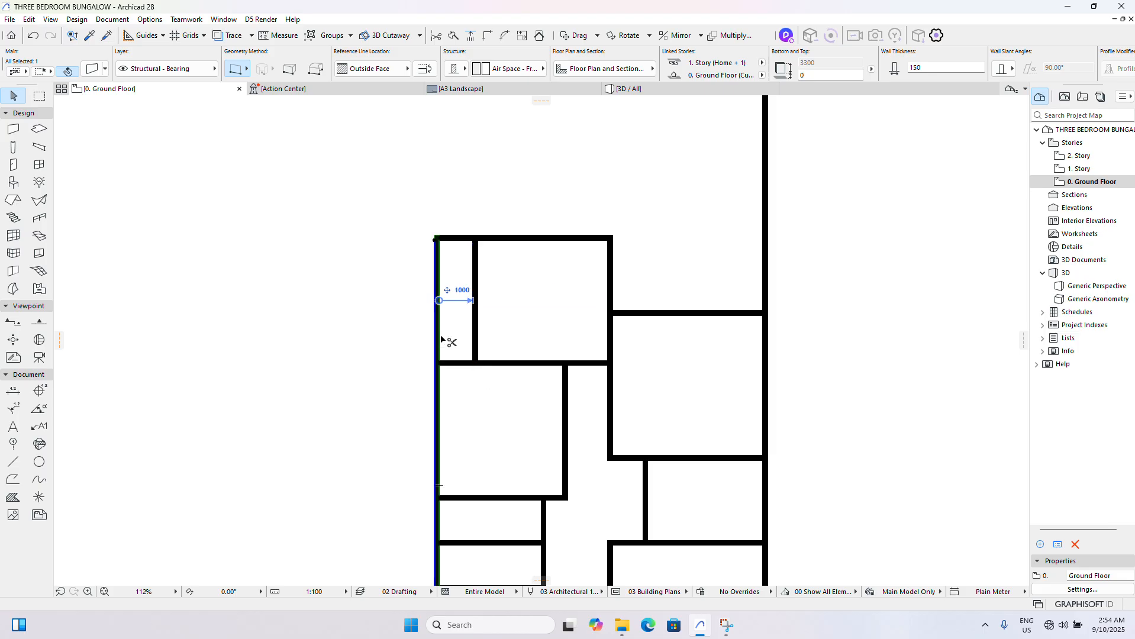
pyautogui.keyDown('ctrl'); pyautogui.click(439, 337); pyautogui.keyUp('ctrl')
pyautogui.click(445, 239)
pyautogui.keyDown('ctrl'); pyautogui.click(451, 240); pyautogui.keyUp('ctrl')
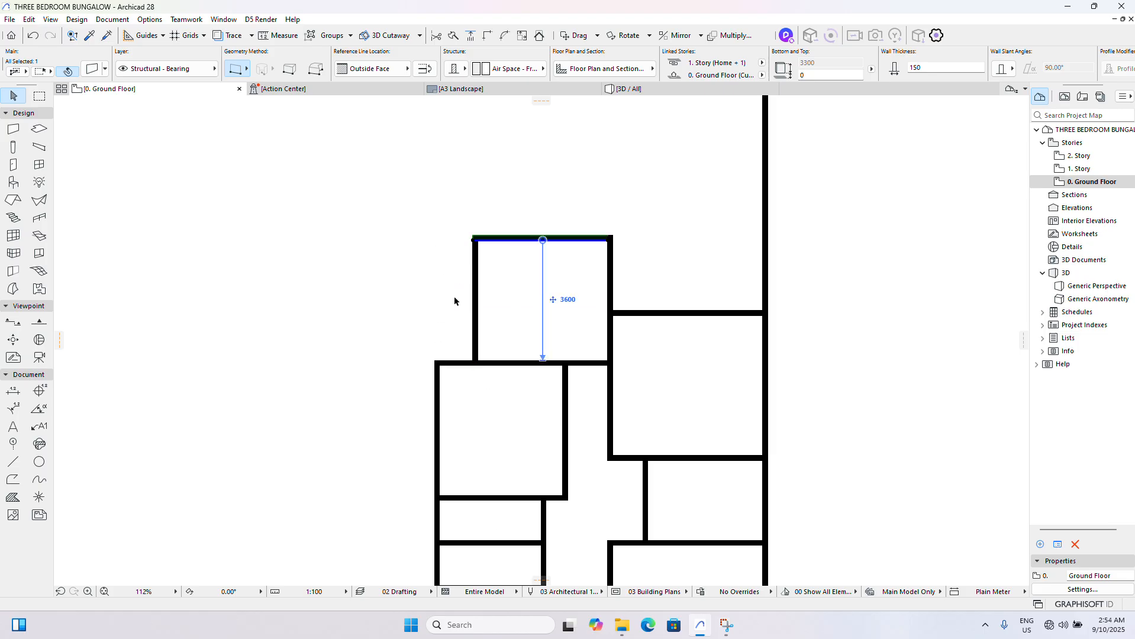
# - Drag a copy of Room 3's right wall 1350 mm horizontally to the right to form the adjoining T/B's right wall
pyautogui.click(452, 297)
pyautogui.scroll(-8, 430, 300)
pyautogui.scroll(6, 483, 321)
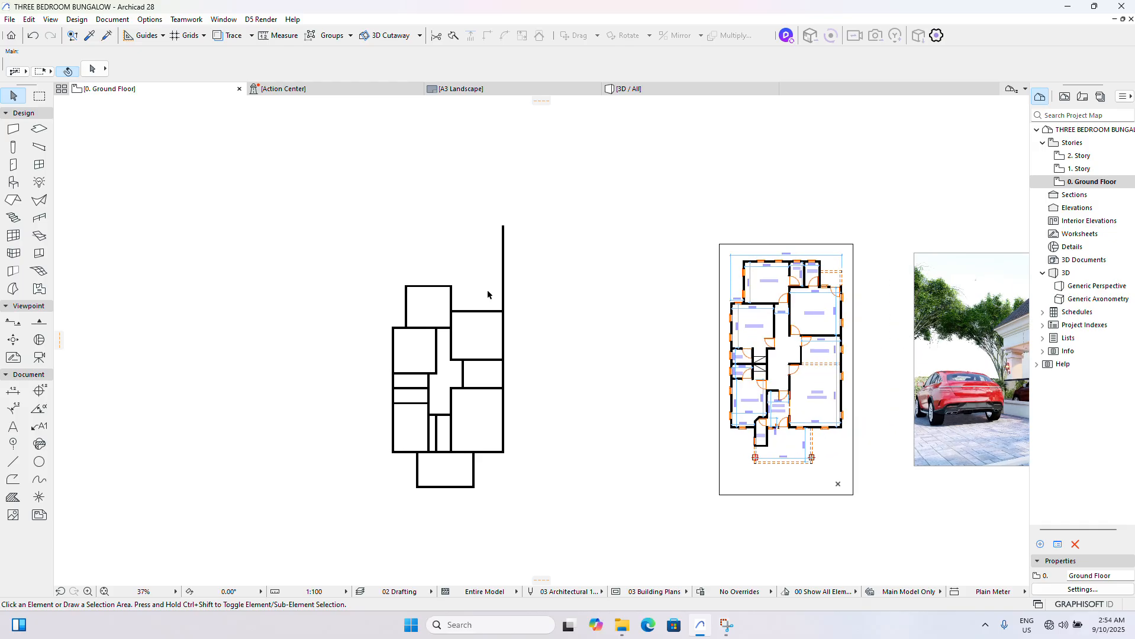
pyautogui.click(455, 299)
pyautogui.scroll(-2, 455, 299)
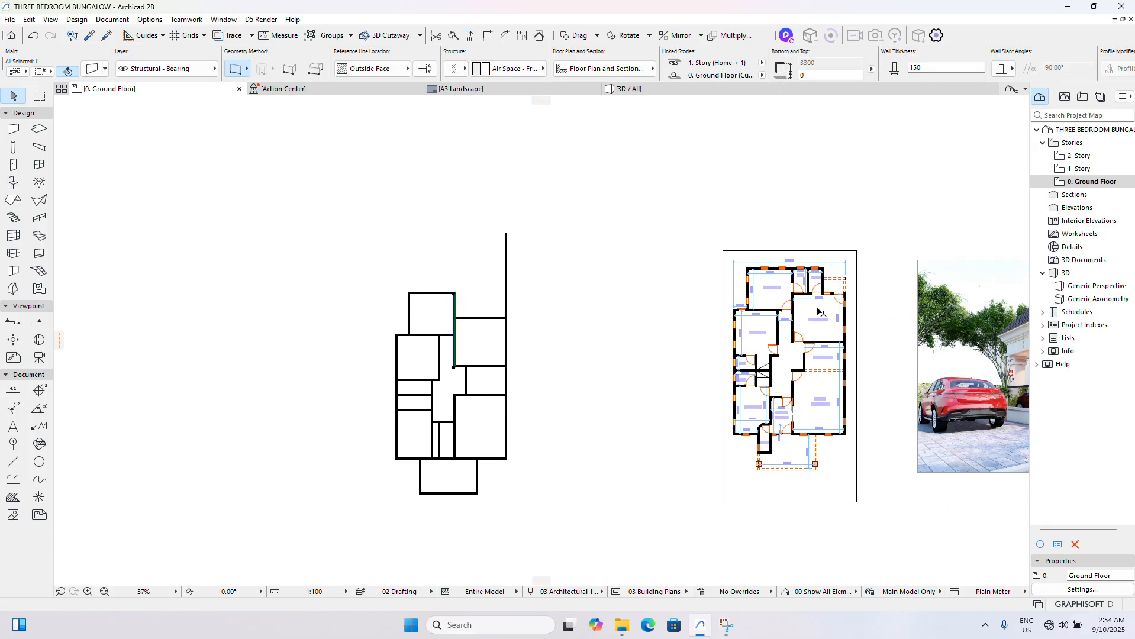
pyautogui.scroll(5, 757, 282)
pyautogui.scroll(-4, 758, 282)
pyautogui.scroll(6, 246, 304)
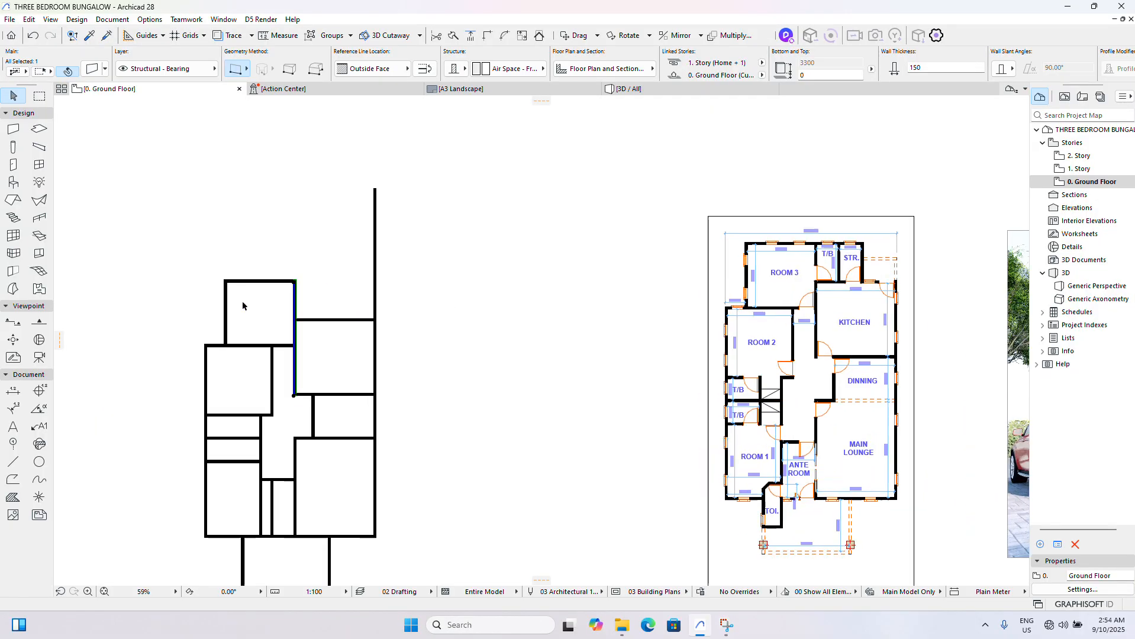
pyautogui.hotkey('ctrl', 'd')
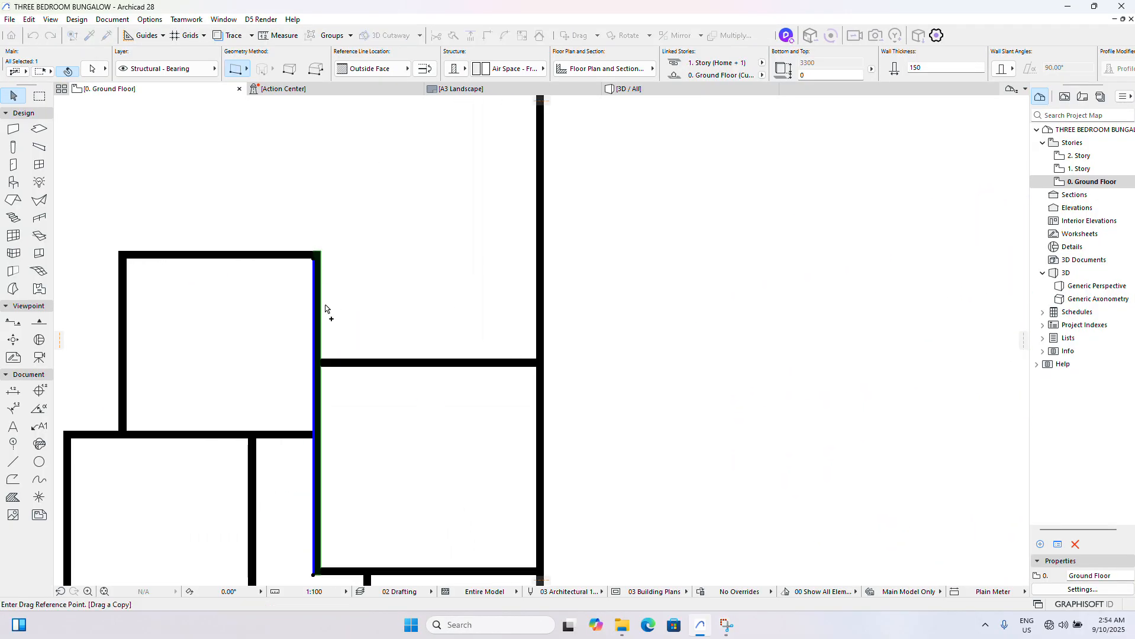
pyautogui.click(313, 303)
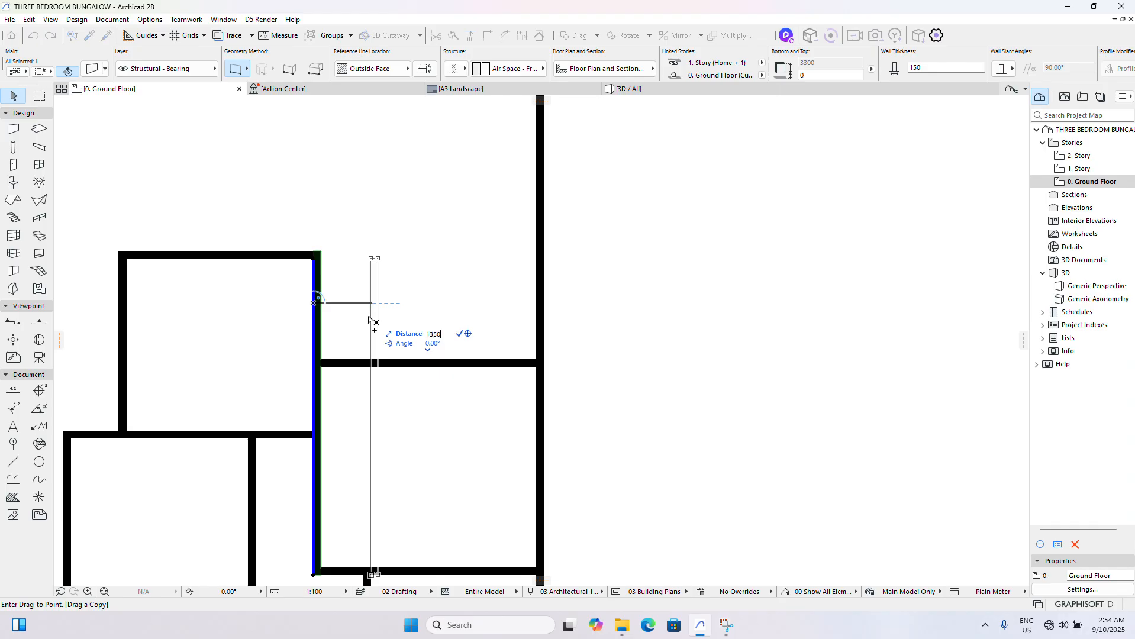
pyautogui.press('Return')
# - Trim the part of the copied T/B wall that runs down through the kitchen below its upper wall
pyautogui.click(396, 365)
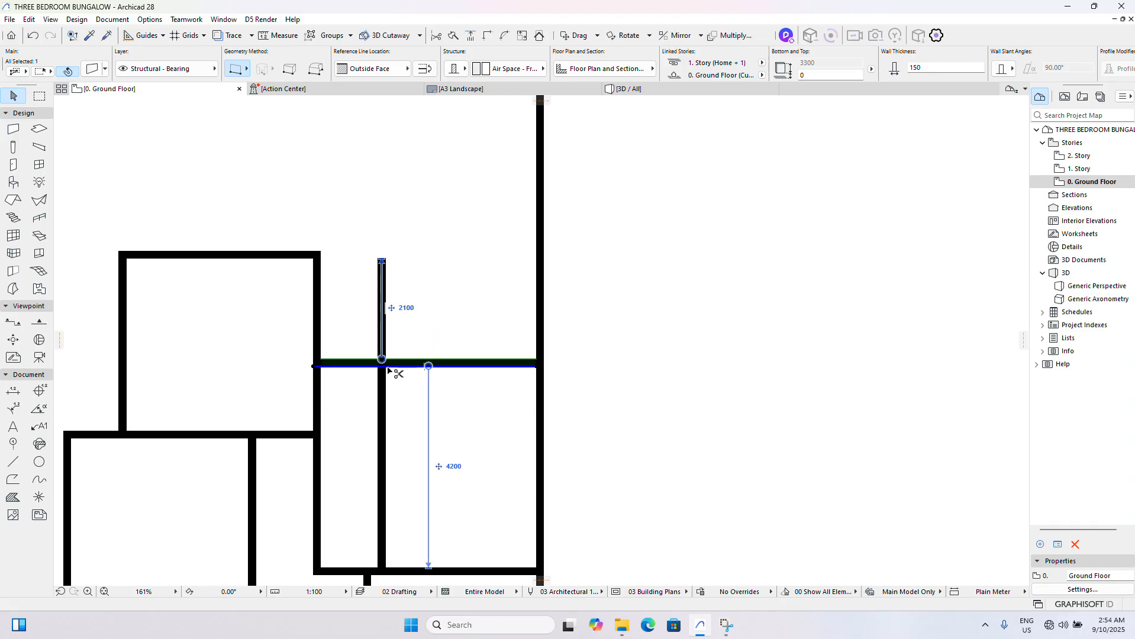
pyautogui.keyDown('ctrl'); pyautogui.click(384, 377); pyautogui.keyUp('ctrl')
pyautogui.press('Escape')
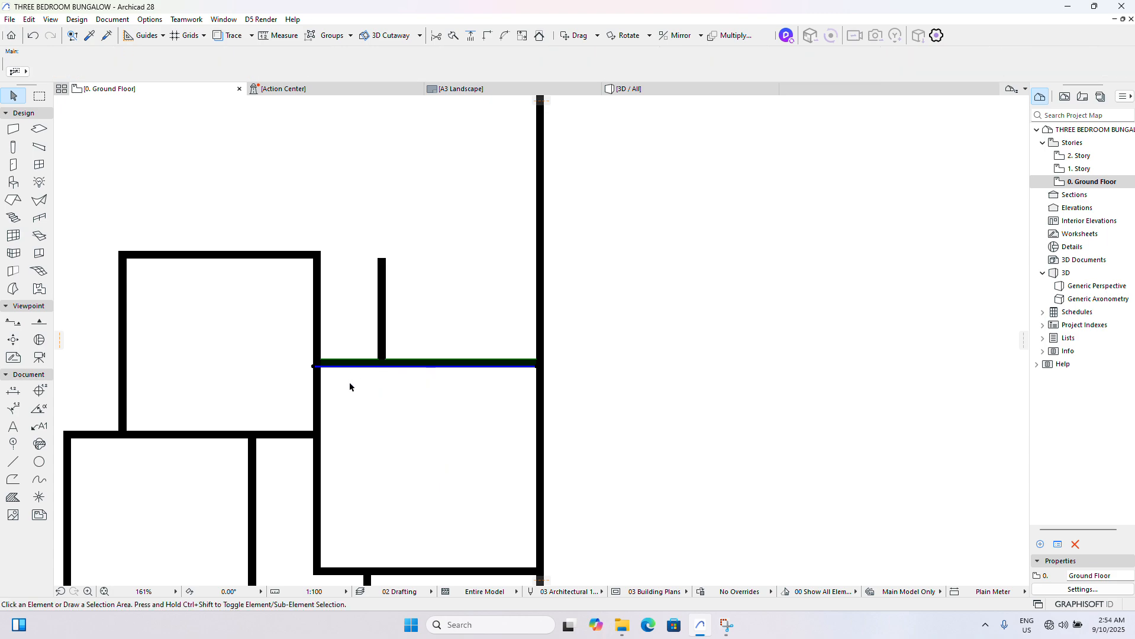
# - Drag a copy of the T/B's right wall horizontally to the right to form the store's right wall
pyautogui.scroll(-6, 349, 385)
pyautogui.scroll(4, 642, 320)
pyautogui.scroll(-5, 642, 320)
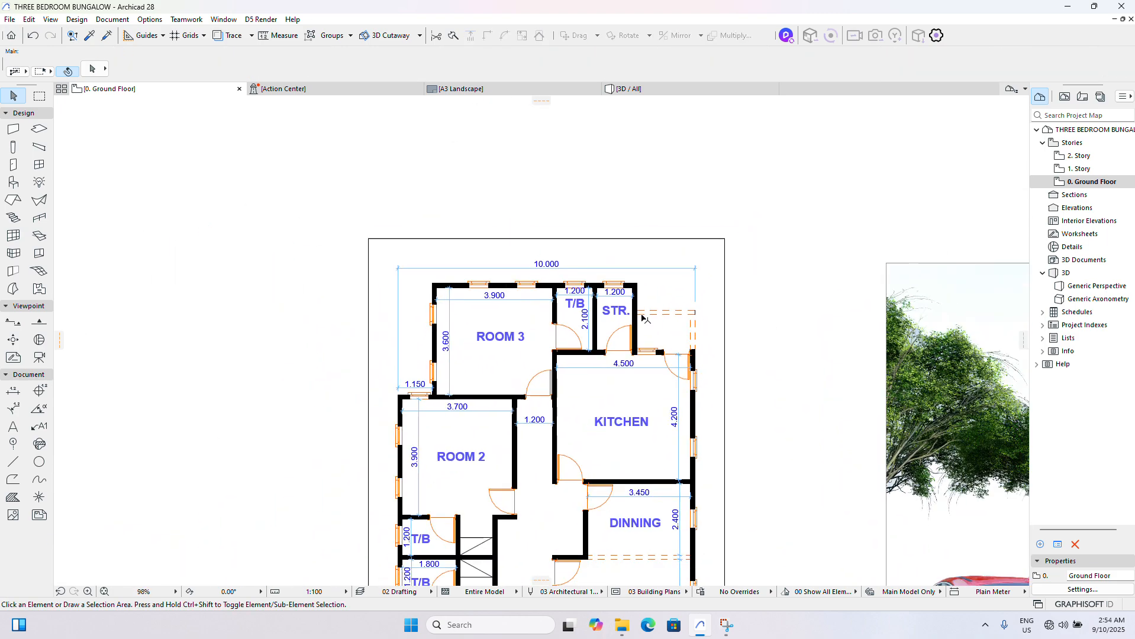
pyautogui.scroll(5, 198, 369)
pyautogui.scroll(4, 198, 370)
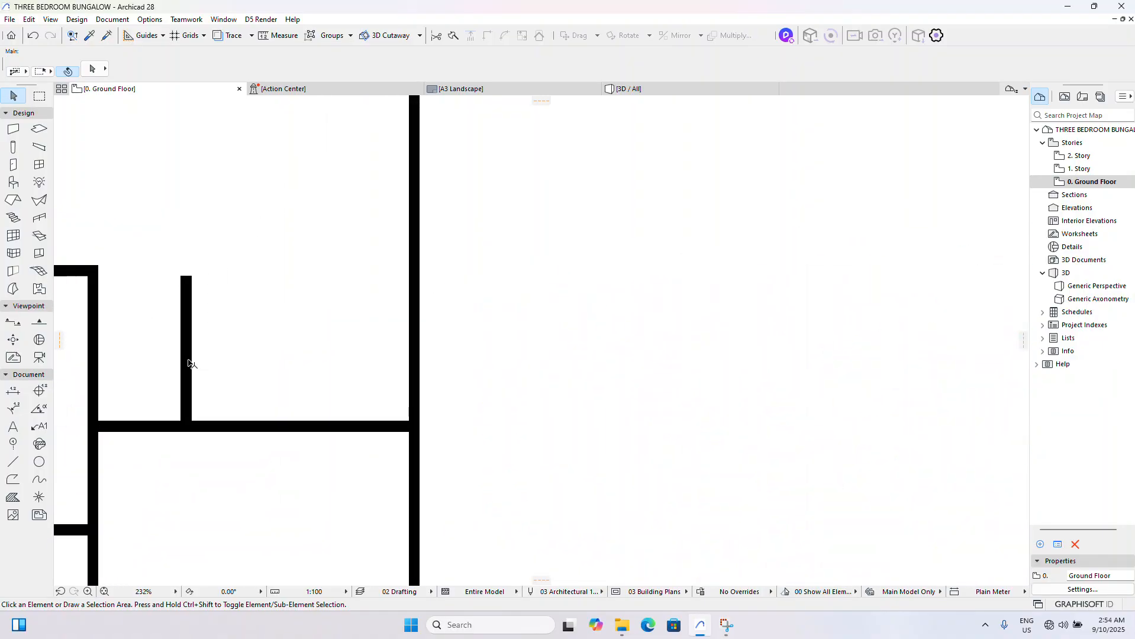
pyautogui.click(187, 363)
pyautogui.hotkey('ctrl', 'd')
pyautogui.click(187, 358)
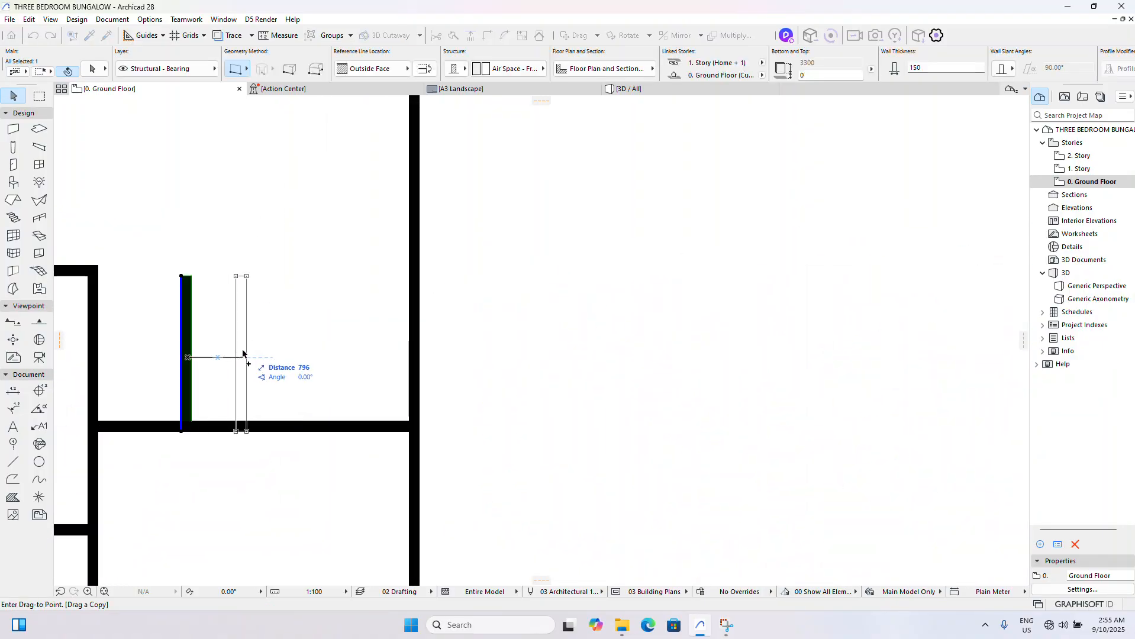
pyautogui.press('Tab')
pyautogui.press('Return')
# - Intersect Room 3's upper wall with the store's right wall so they meet in a closed corner
pyautogui.scroll(-5, 210, 348)
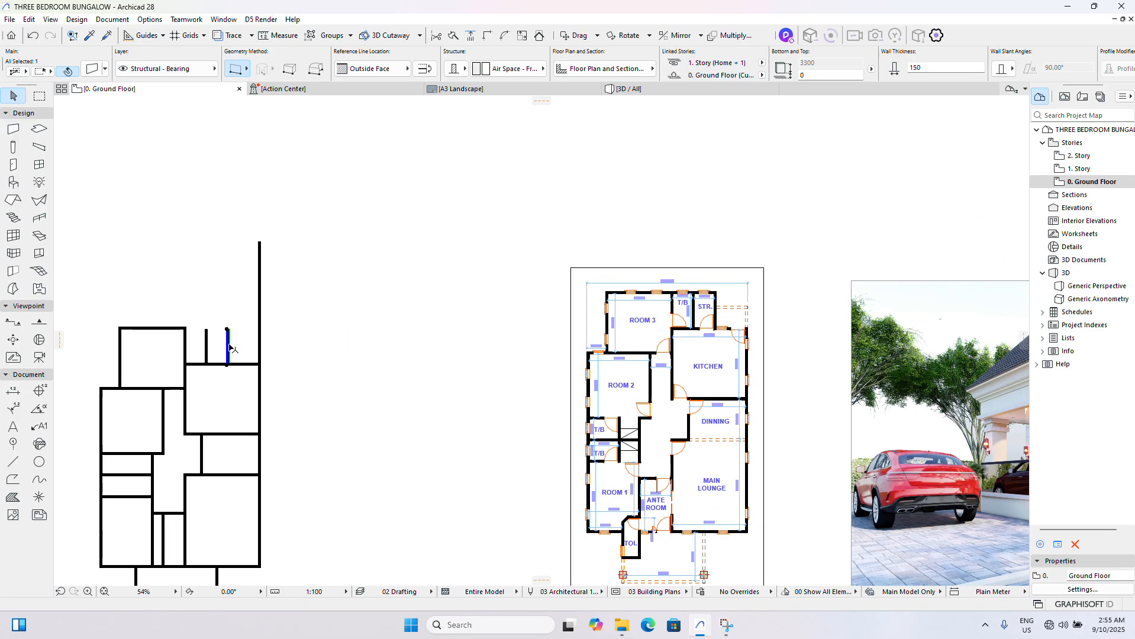
pyautogui.scroll(5, 207, 329)
pyautogui.click(178, 332)
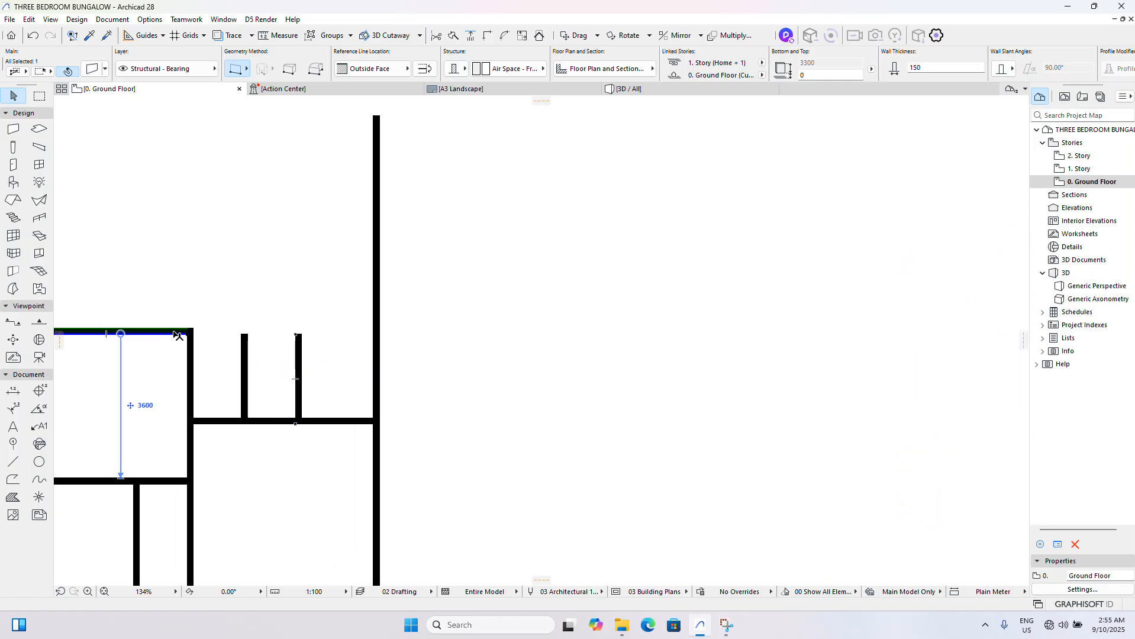
pyautogui.scroll(3, 150, 315)
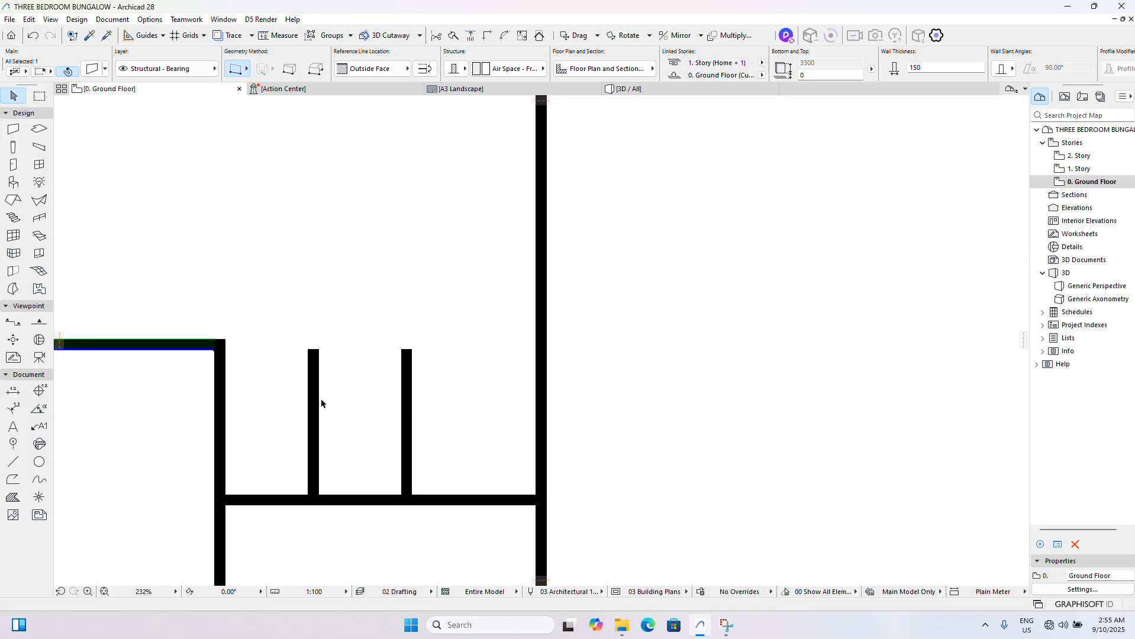
pyautogui.click(243, 394)
pyautogui.click(204, 353)
pyautogui.keyDown('shift'); pyautogui.click(402, 367); pyautogui.keyUp('shift')
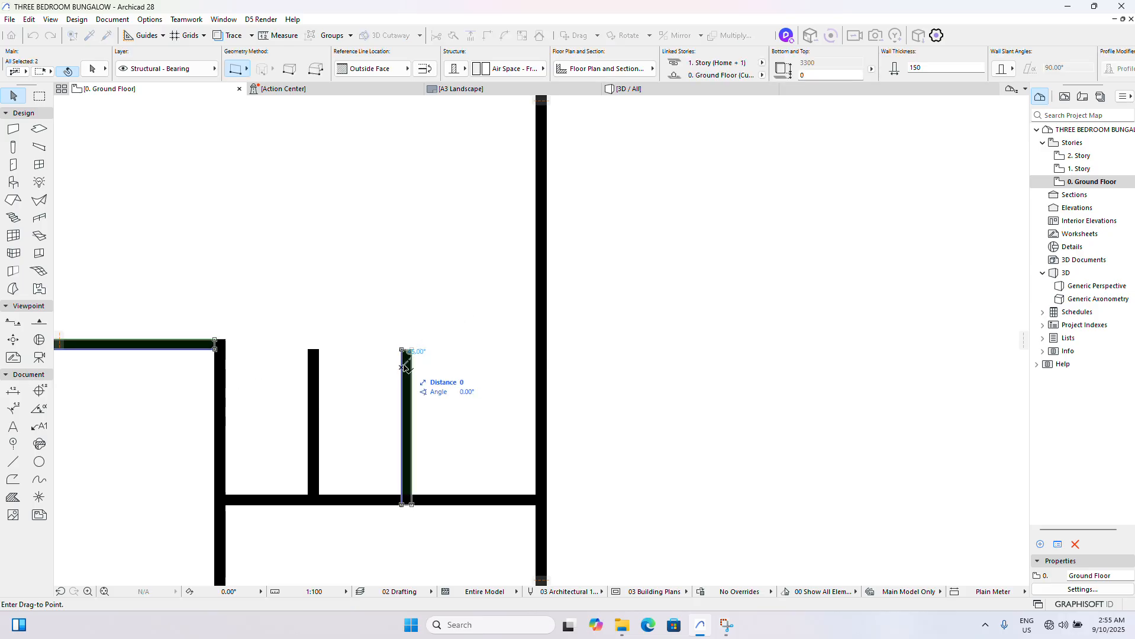
pyautogui.press('Escape')
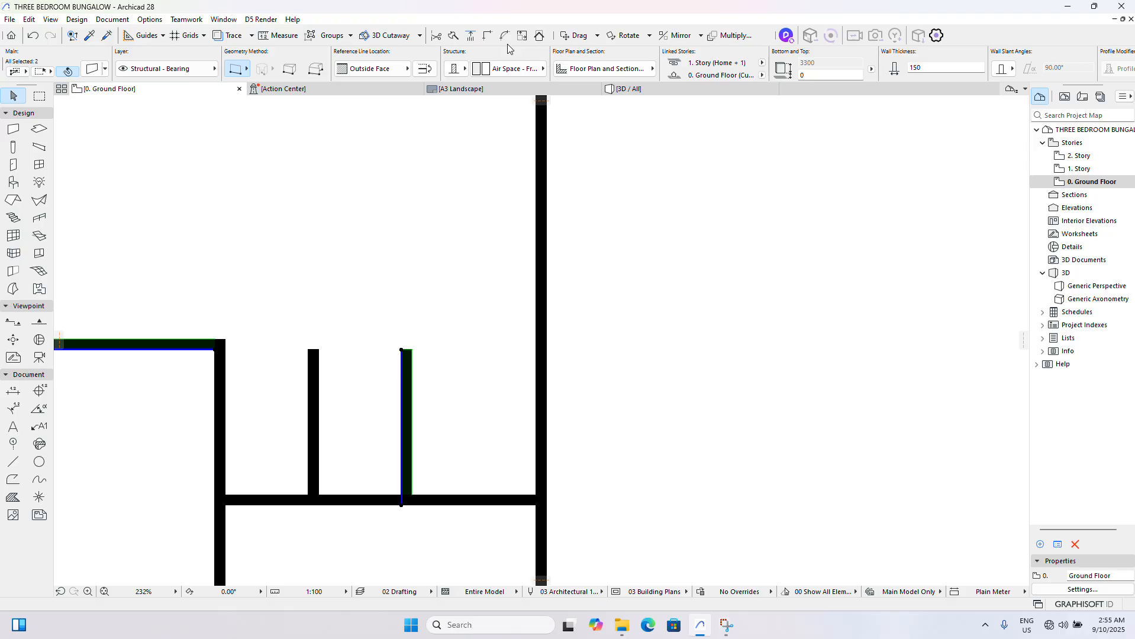
pyautogui.click(486, 37)
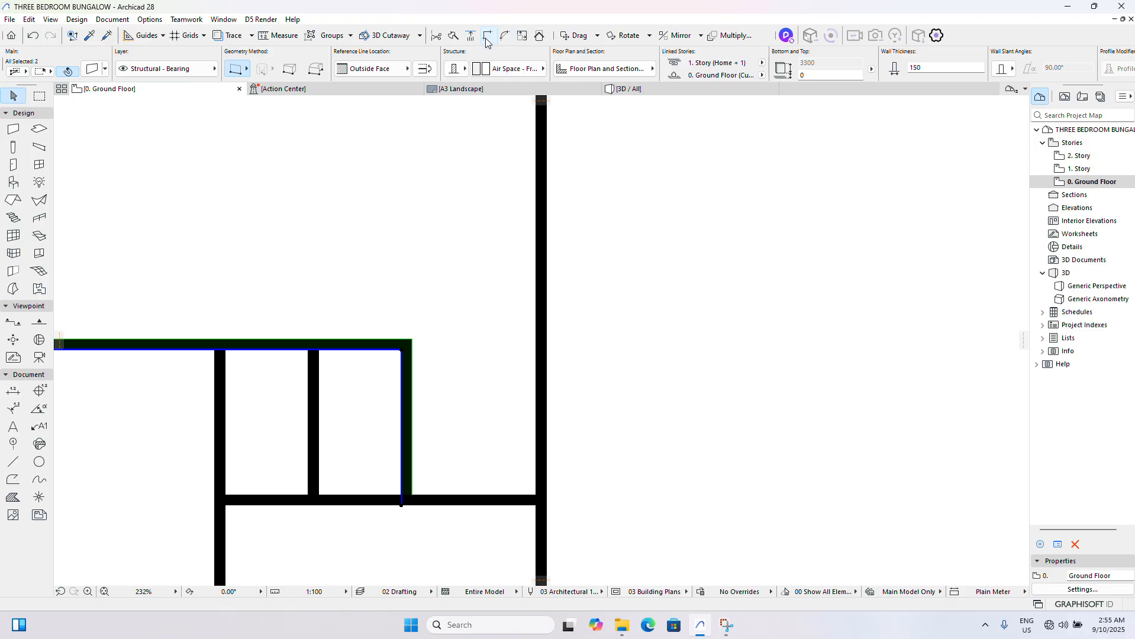
# - Dimension the vertical distance from the kitchen's upper wall to the dashed beam beside the store on the reference plan
pyautogui.scroll(-6, 344, 375)
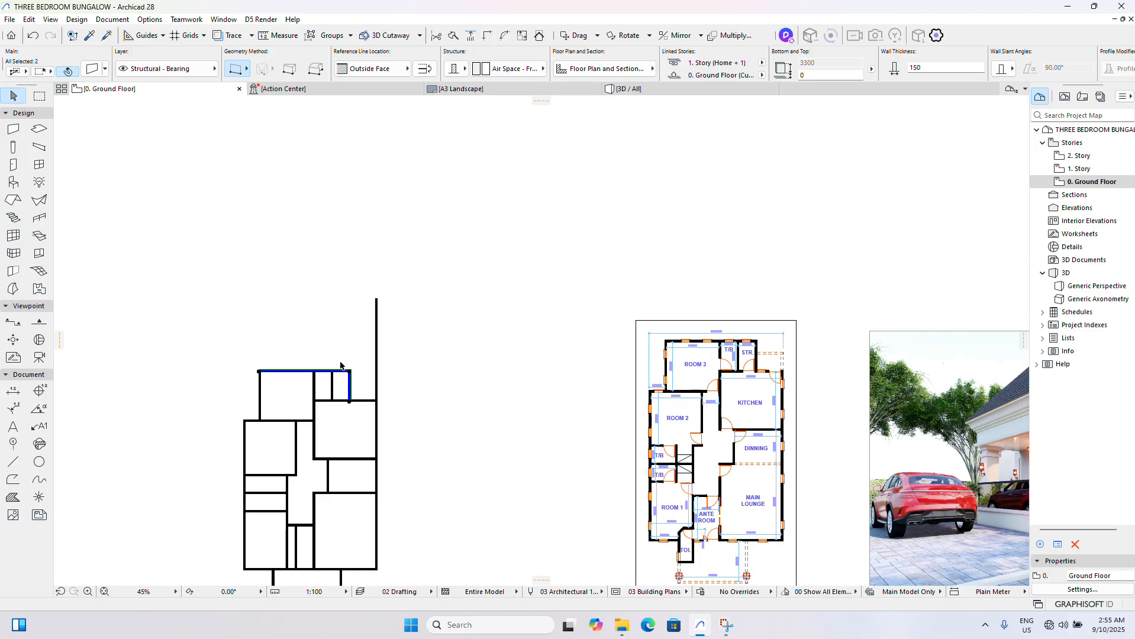
pyautogui.scroll(5, 633, 367)
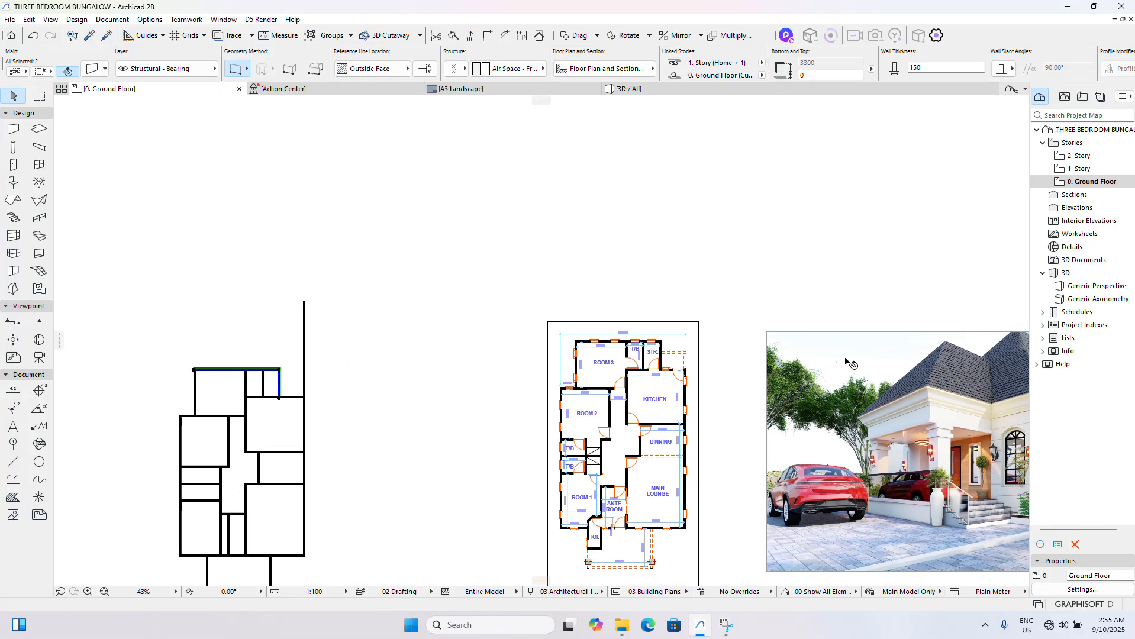
pyautogui.scroll(2, 634, 368)
pyautogui.click(599, 287)
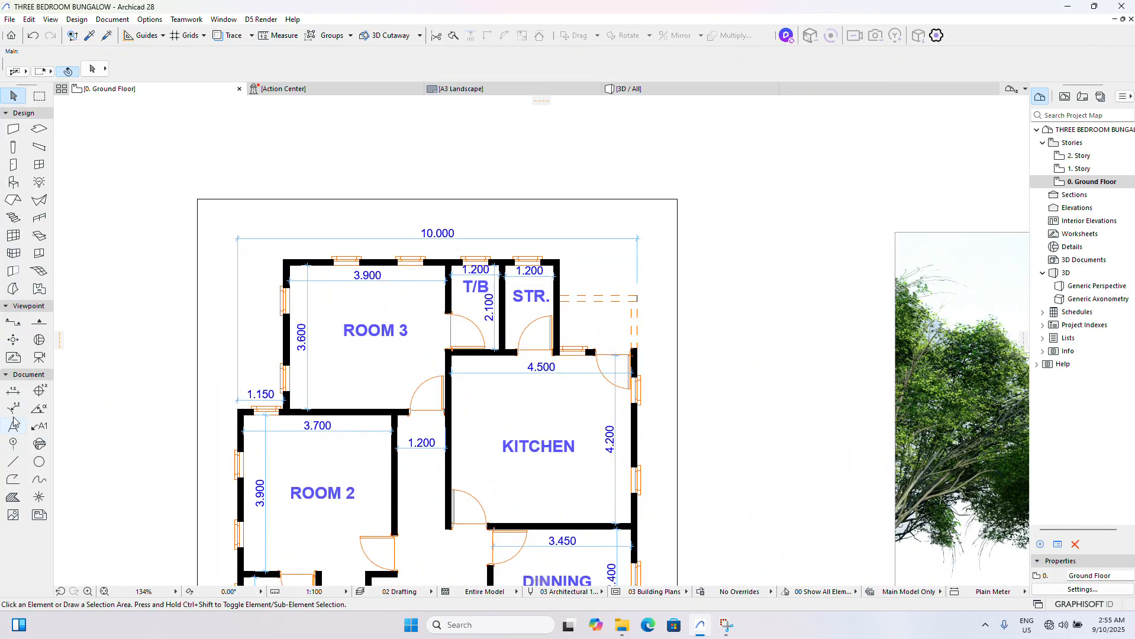
pyautogui.click(13, 391)
pyautogui.scroll(7, 562, 349)
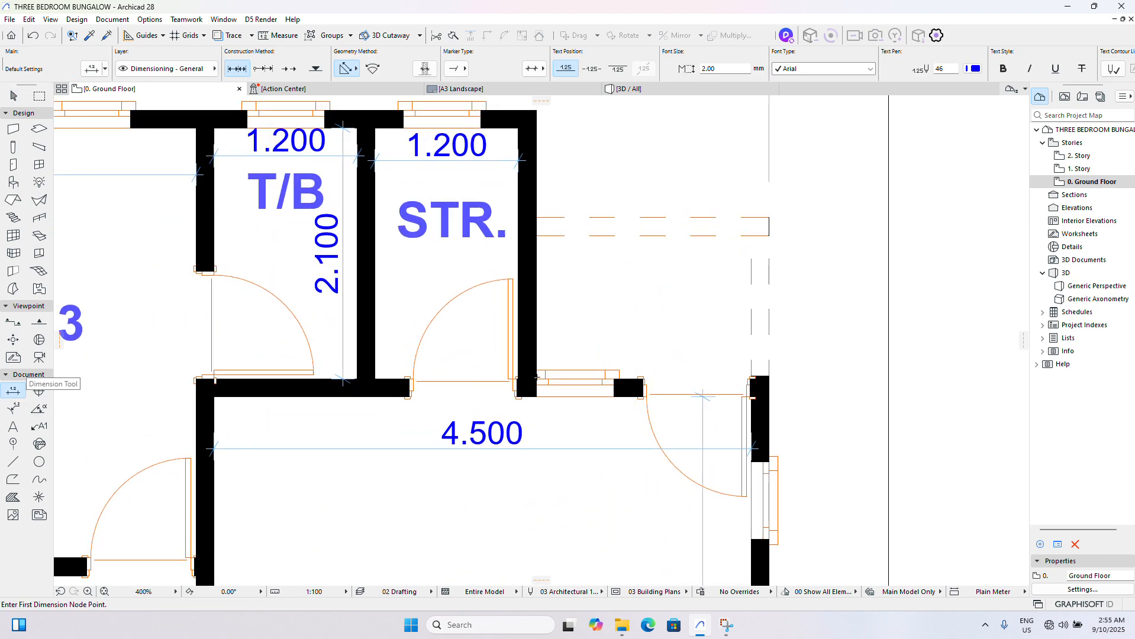
pyautogui.click(537, 378)
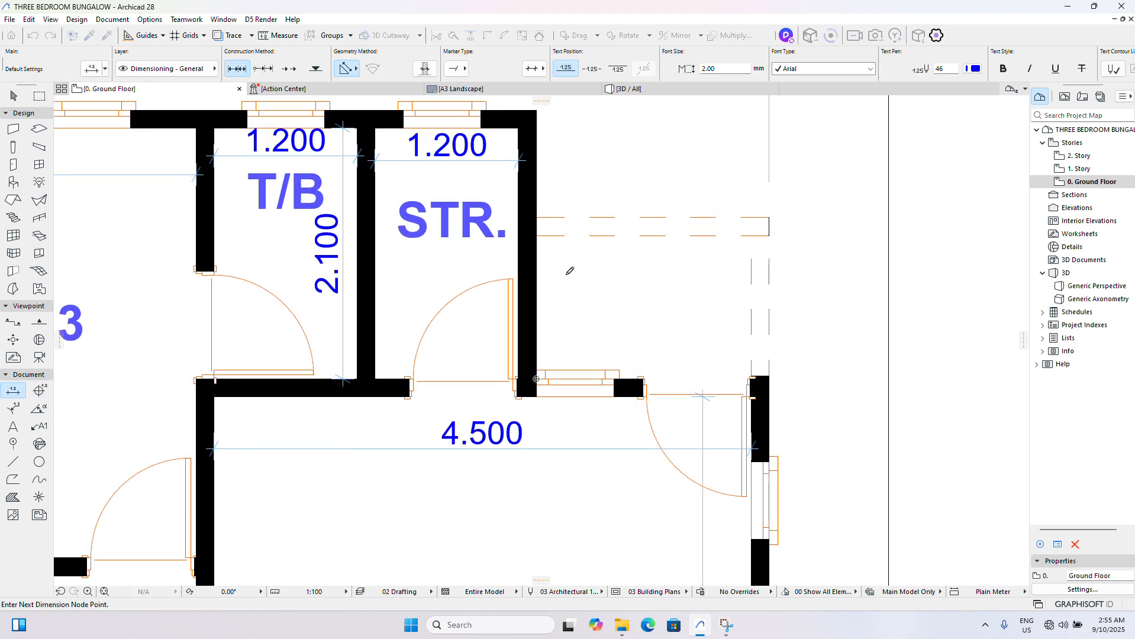
pyautogui.click(536, 235)
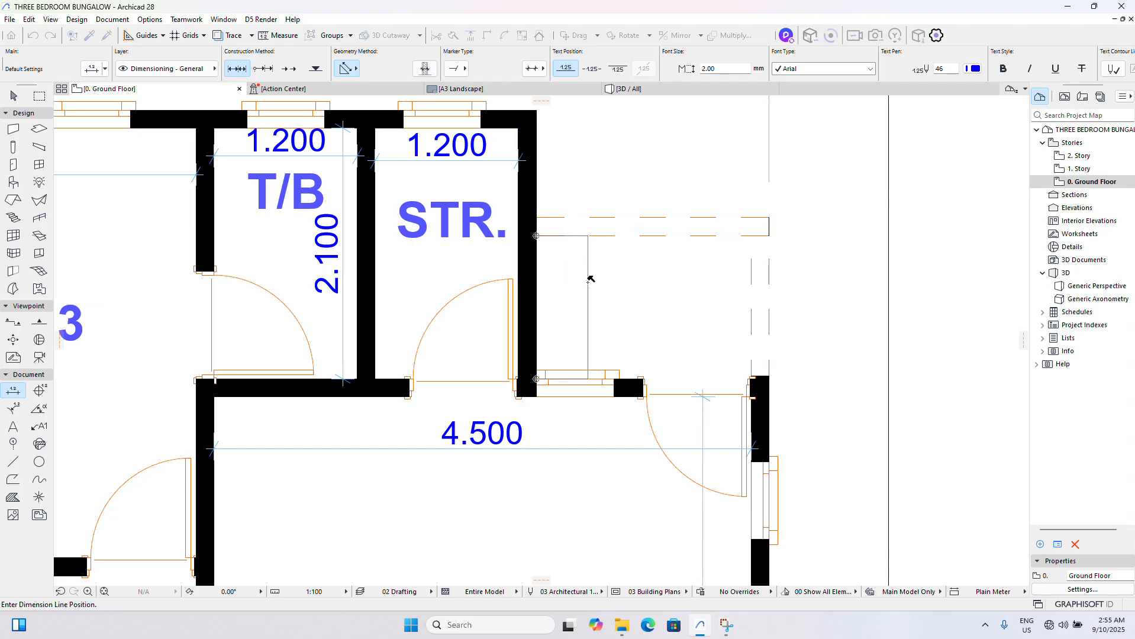
pyautogui.click(587, 278)
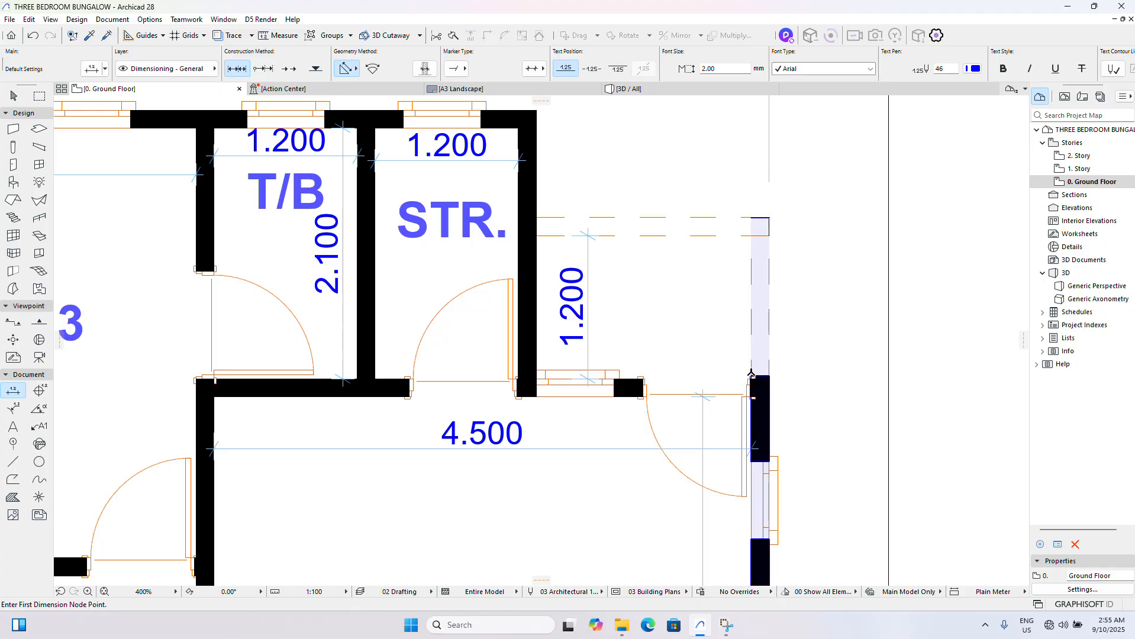
# - Dimension the horizontal distance between the store's right wall and the kitchen's exterior wall on the reference plan
pyautogui.scroll(2, 752, 375)
pyautogui.click(752, 375)
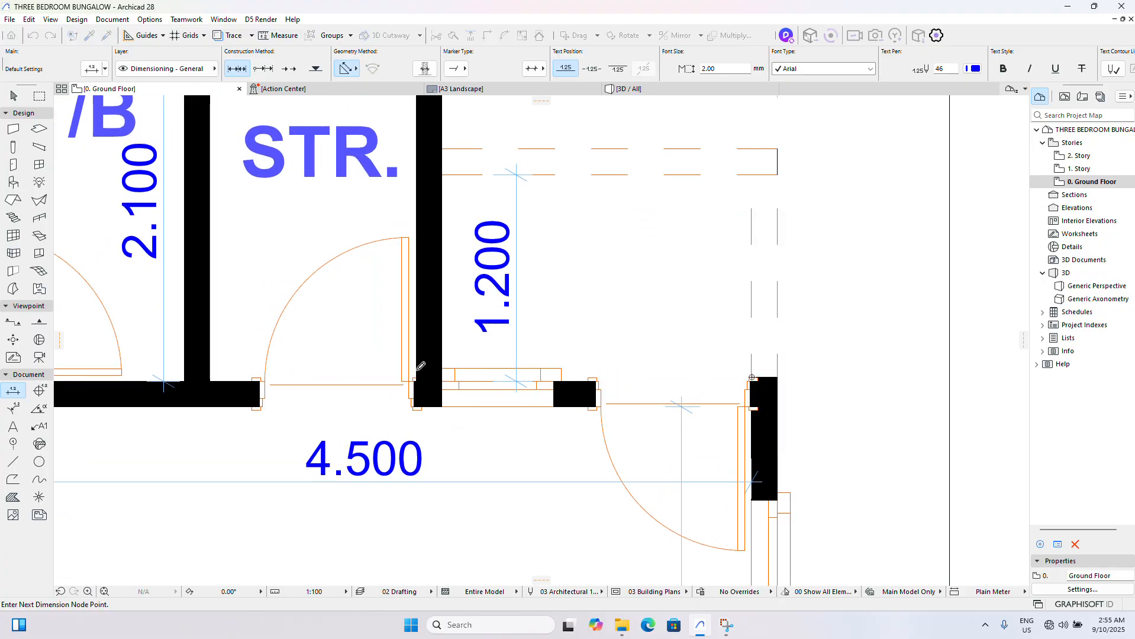
pyautogui.click(441, 381)
pyautogui.doubleClick(578, 328)
pyautogui.click(580, 329)
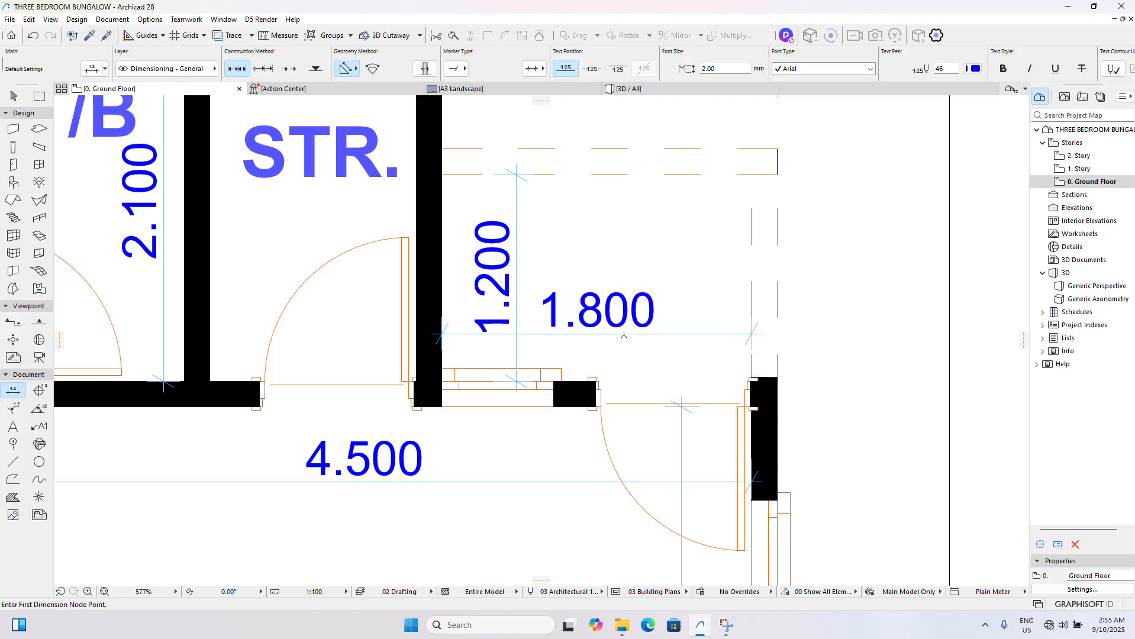
pyautogui.scroll(-2, 583, 331)
pyautogui.scroll(-8, 592, 335)
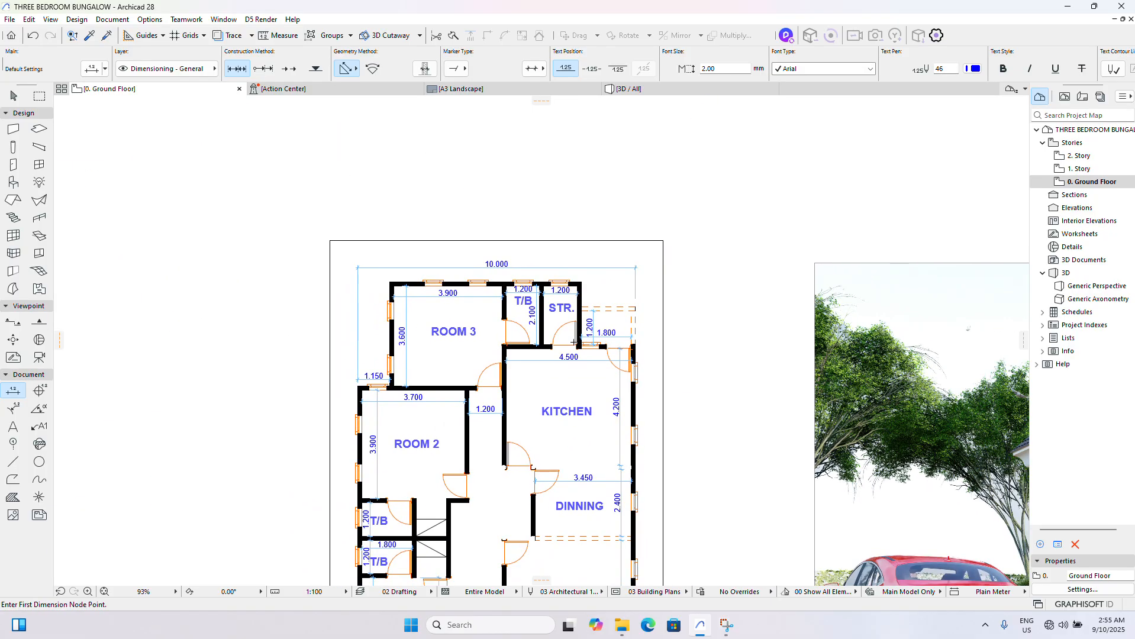
pyautogui.press('Escape')
# - Dimension the horizontal gap between the modeled store's right wall and the right exterior wall
pyautogui.scroll(2, 609, 323)
pyautogui.scroll(-8, 611, 320)
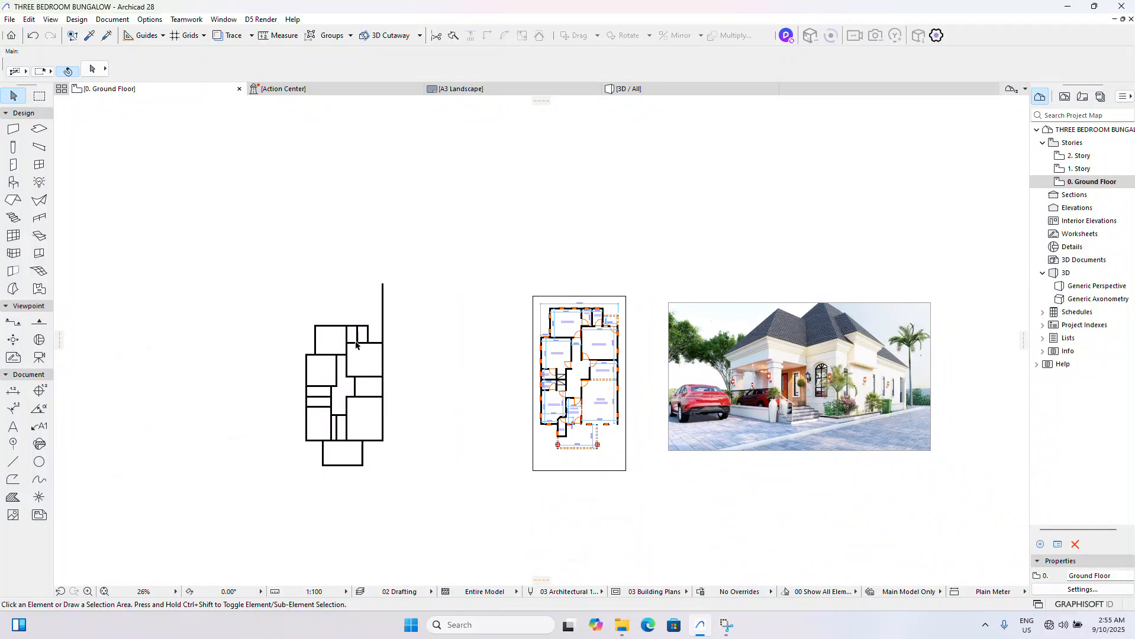
pyautogui.scroll(5, 358, 338)
pyautogui.scroll(5, 393, 347)
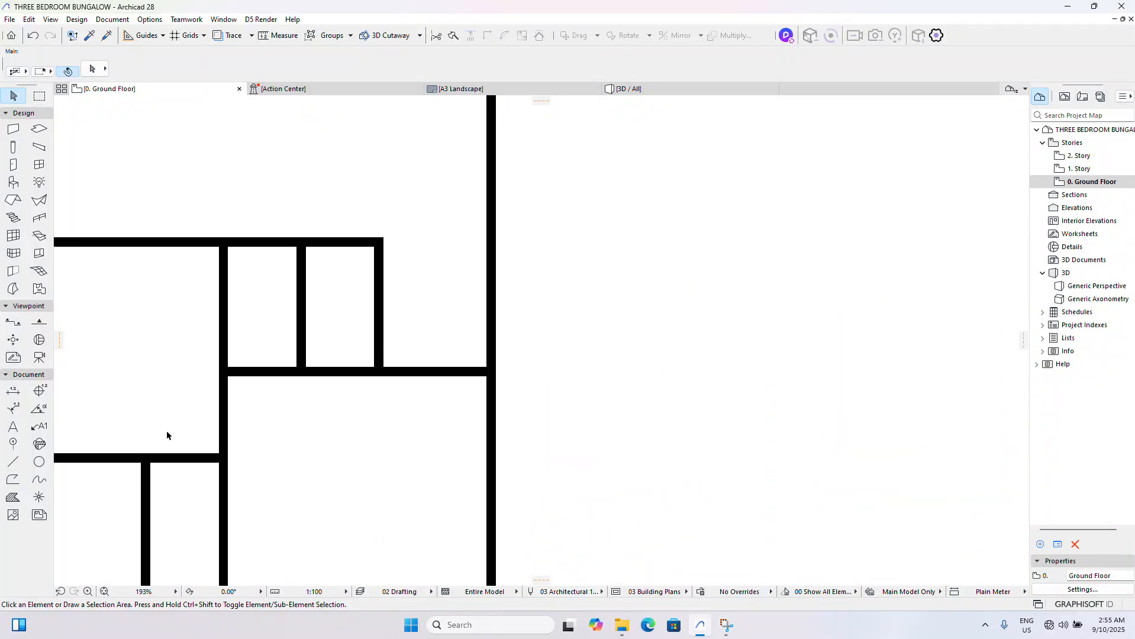
pyautogui.click(13, 392)
pyautogui.scroll(3, 368, 377)
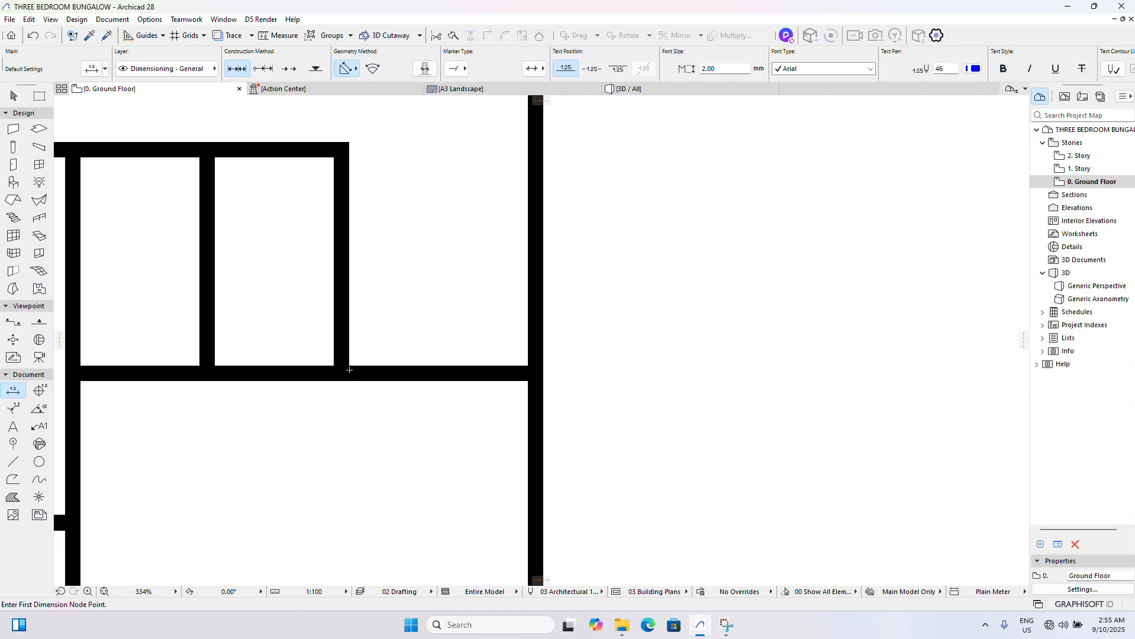
pyautogui.click(349, 367)
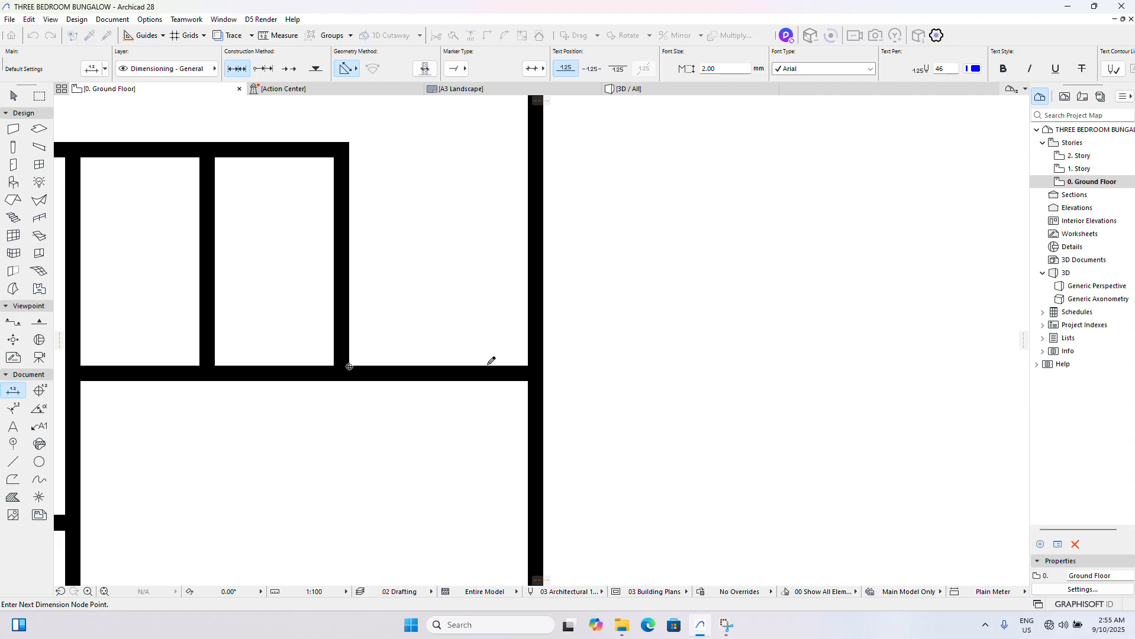
pyautogui.doubleClick(527, 366)
pyautogui.click(482, 338)
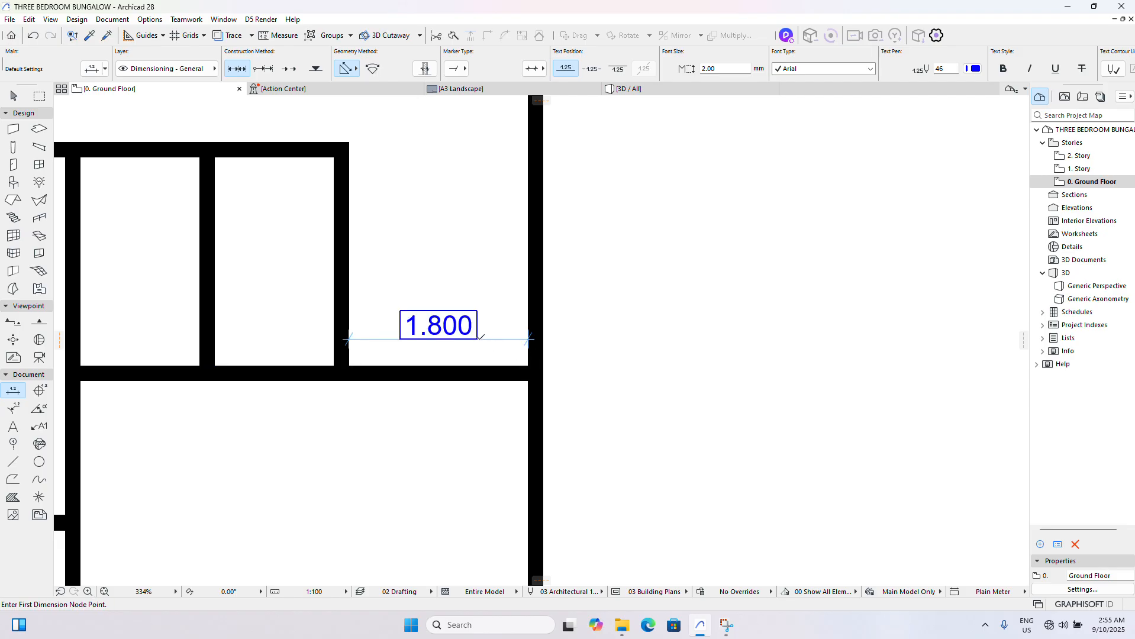
pyautogui.press('Escape')
# - Drag a copy of the kitchen's upper wall 1350 mm vertically upward across the T/B and store
pyautogui.click(470, 373)
pyautogui.scroll(-4, 470, 373)
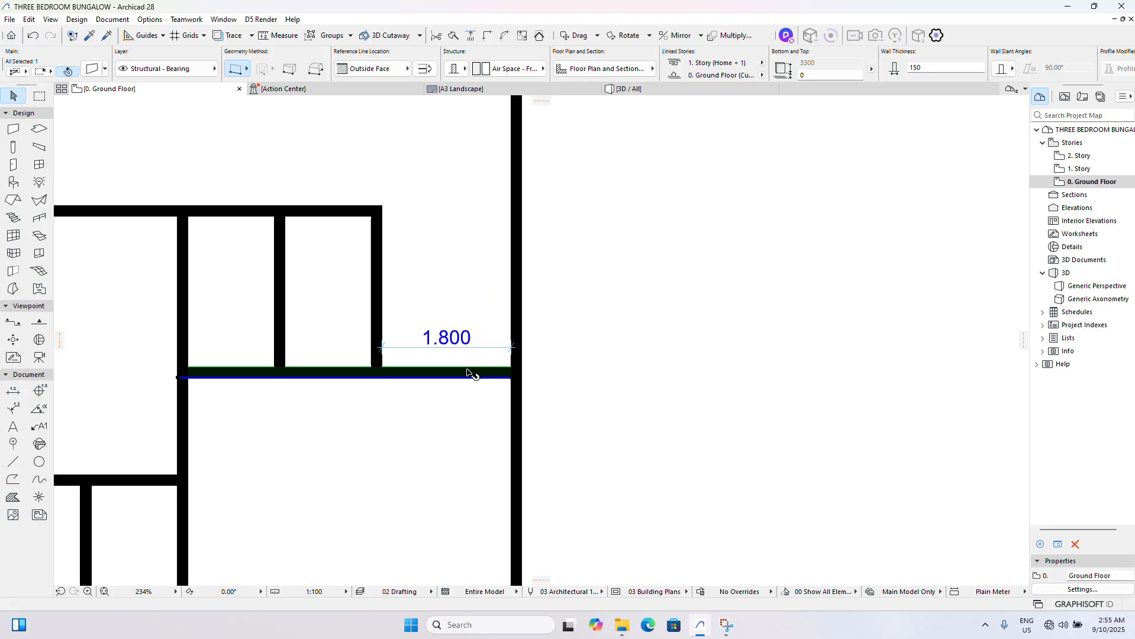
pyautogui.hotkey('ctrl', 'alt', 'd')
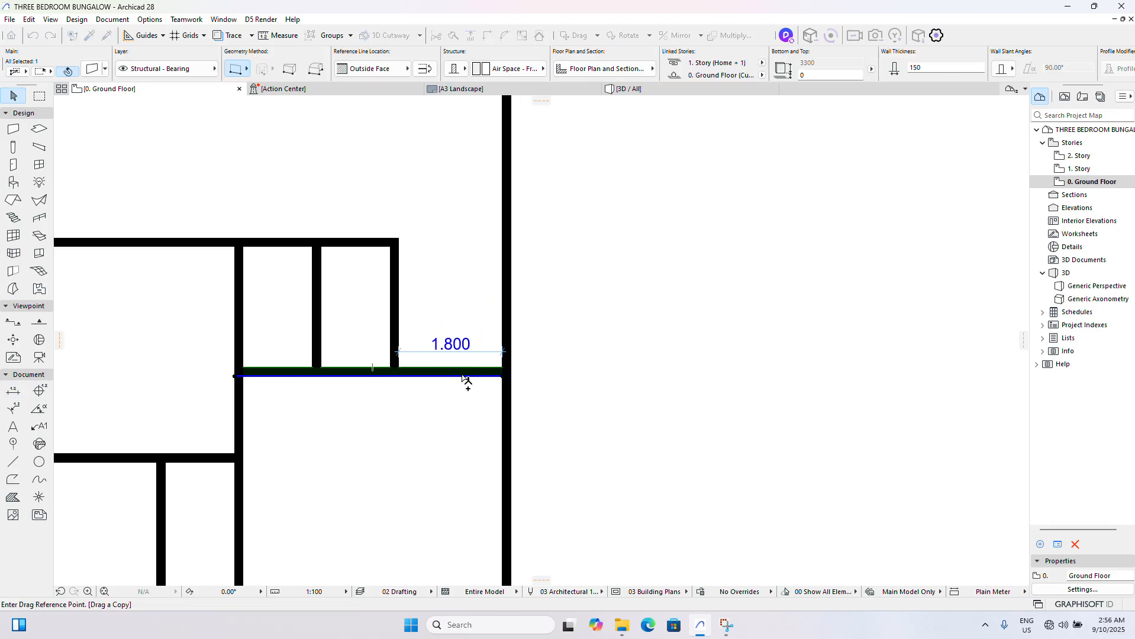
pyautogui.click(462, 376)
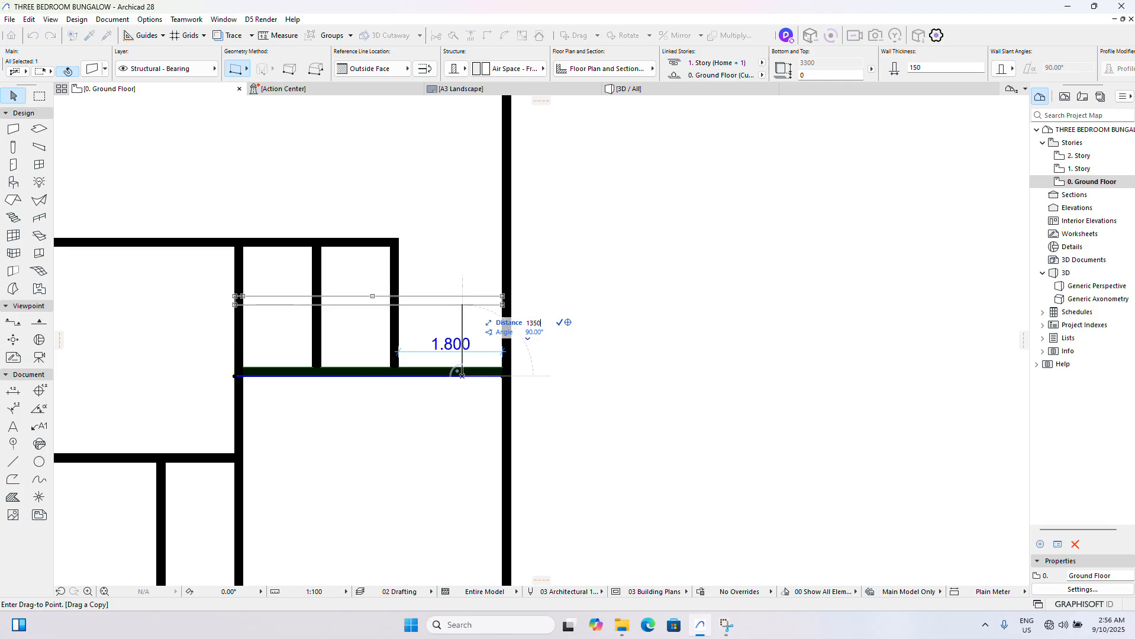
pyautogui.press('Return')
pyautogui.scroll(2, 397, 322)
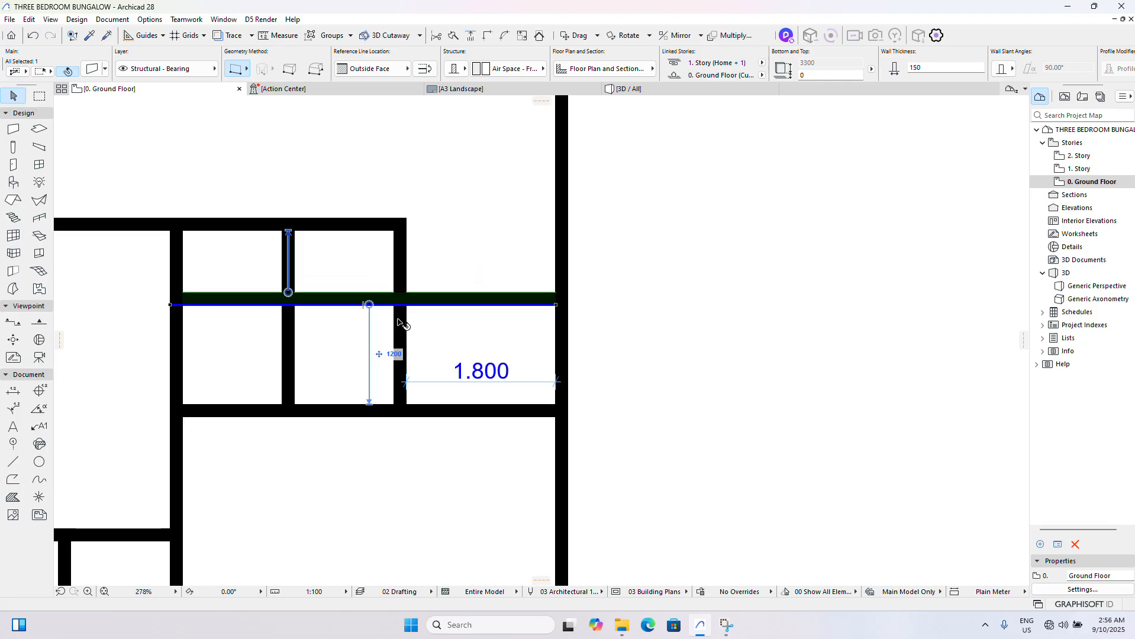
# - Trim the copied wall back to the store's right wall and cut off the exterior wall above the rear porch
pyautogui.click(397, 322)
pyautogui.keyDown('ctrl'); pyautogui.click(367, 296); pyautogui.keyUp('ctrl')
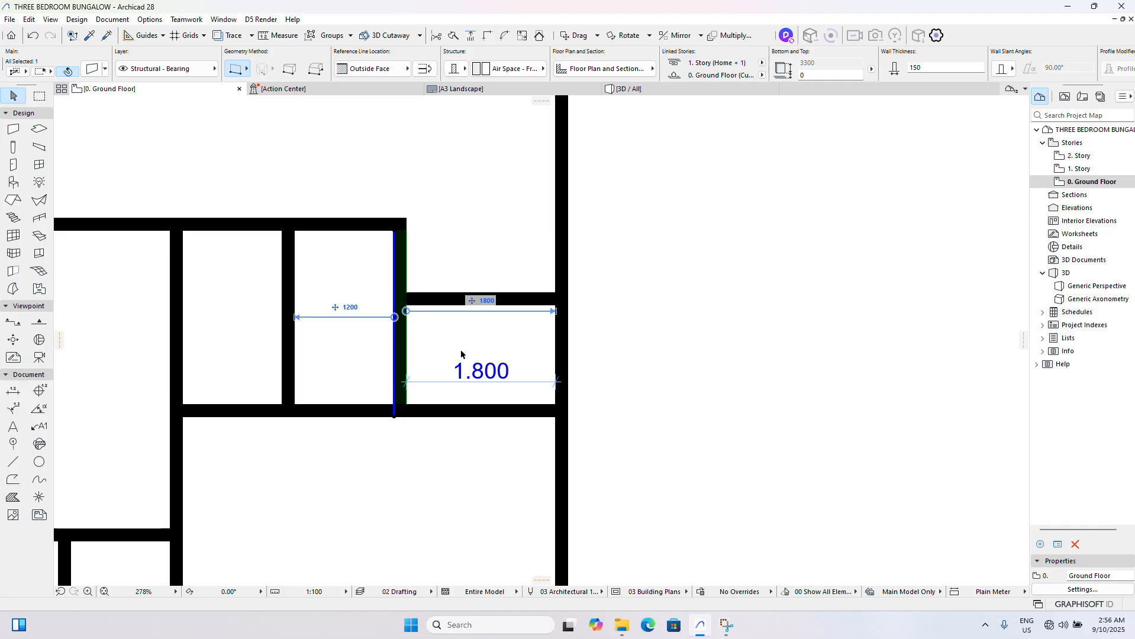
pyautogui.press('Escape')
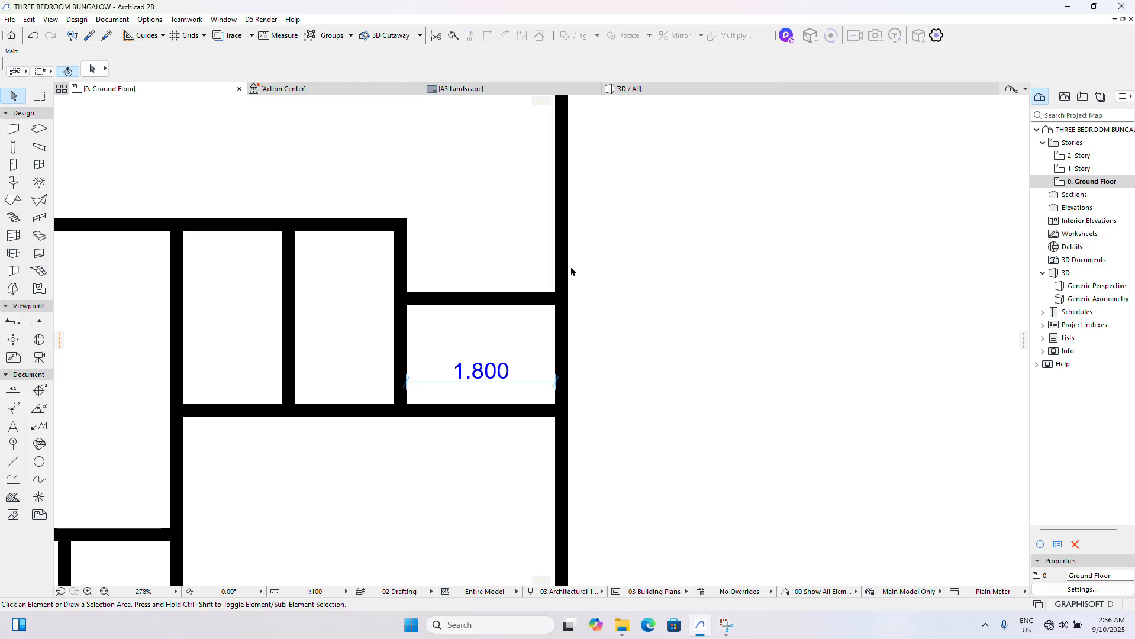
pyautogui.scroll(-10, 565, 267)
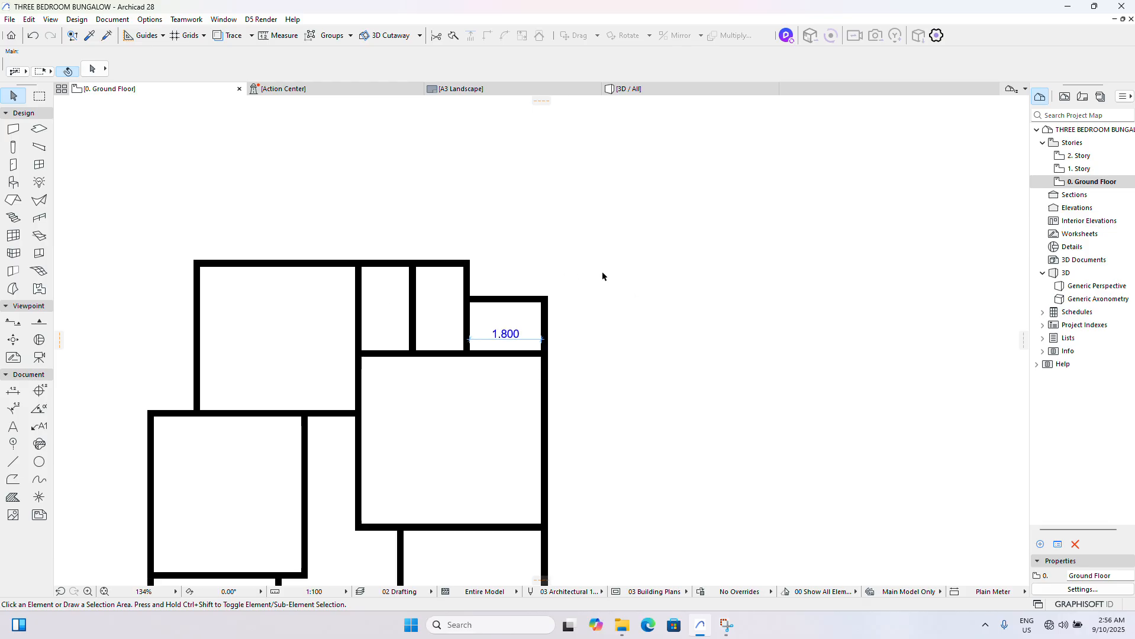
# - Delete the extra vertical wall inside the ante room, 500 mm from its left wall
pyautogui.scroll(-5, 489, 324)
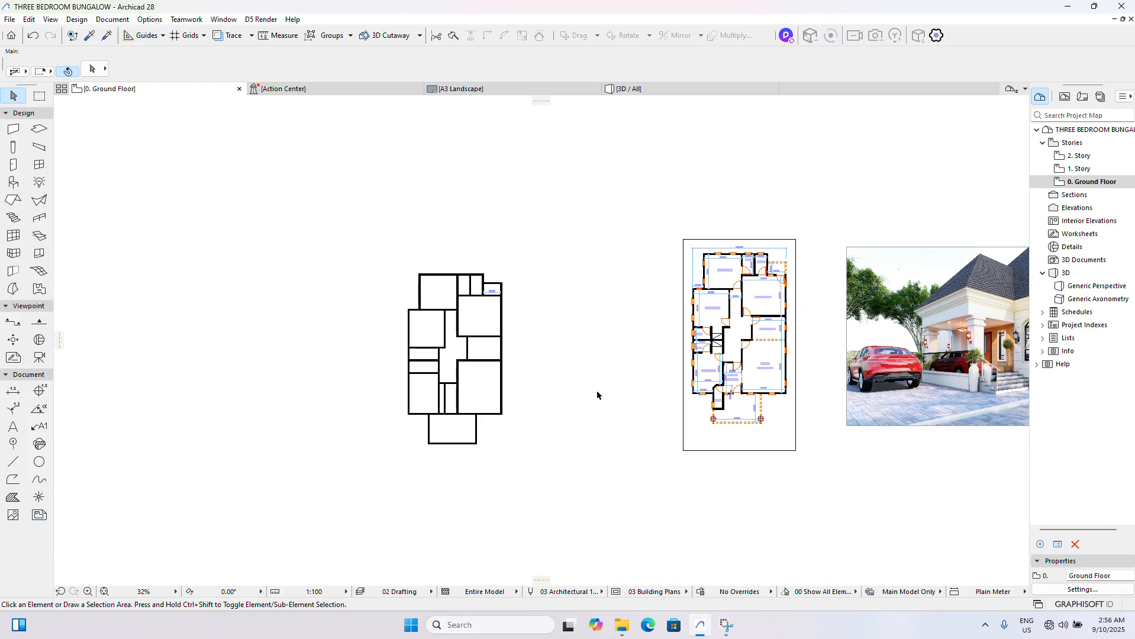
pyautogui.scroll(1, 457, 391)
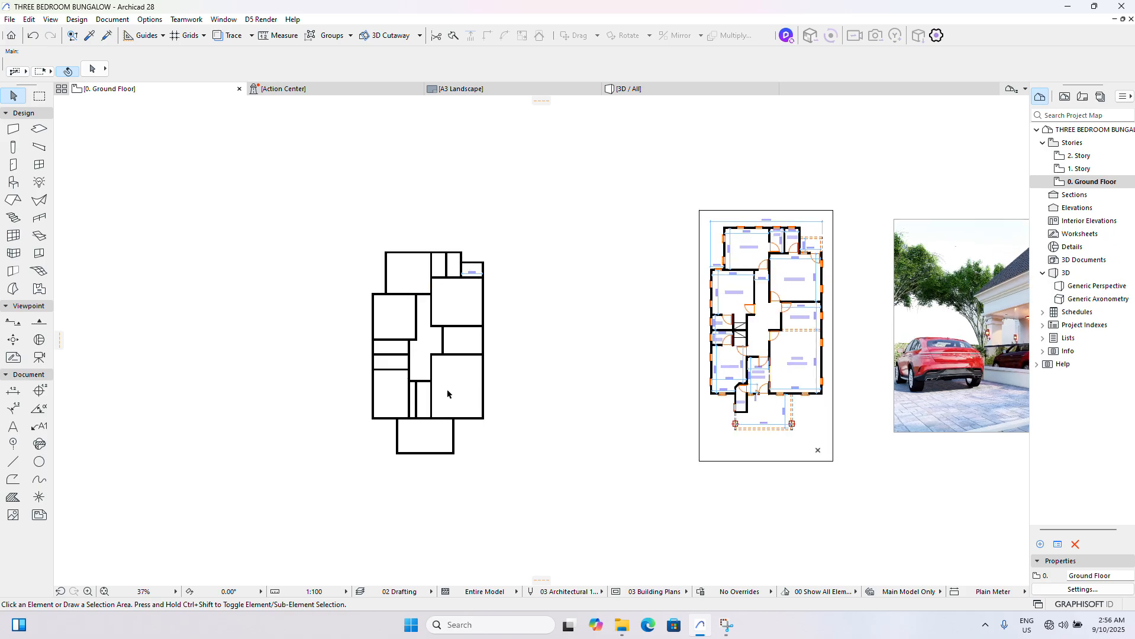
pyautogui.scroll(4, 409, 444)
pyautogui.scroll(-3, 408, 443)
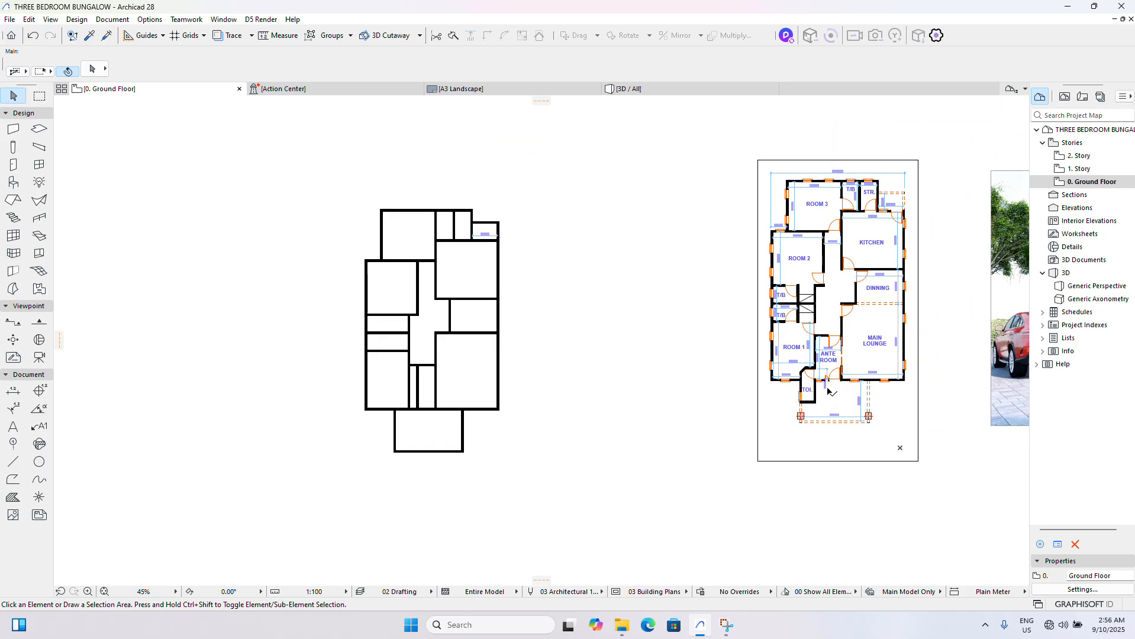
pyautogui.scroll(3, 833, 402)
pyautogui.scroll(-3, 833, 401)
pyautogui.scroll(5, 472, 408)
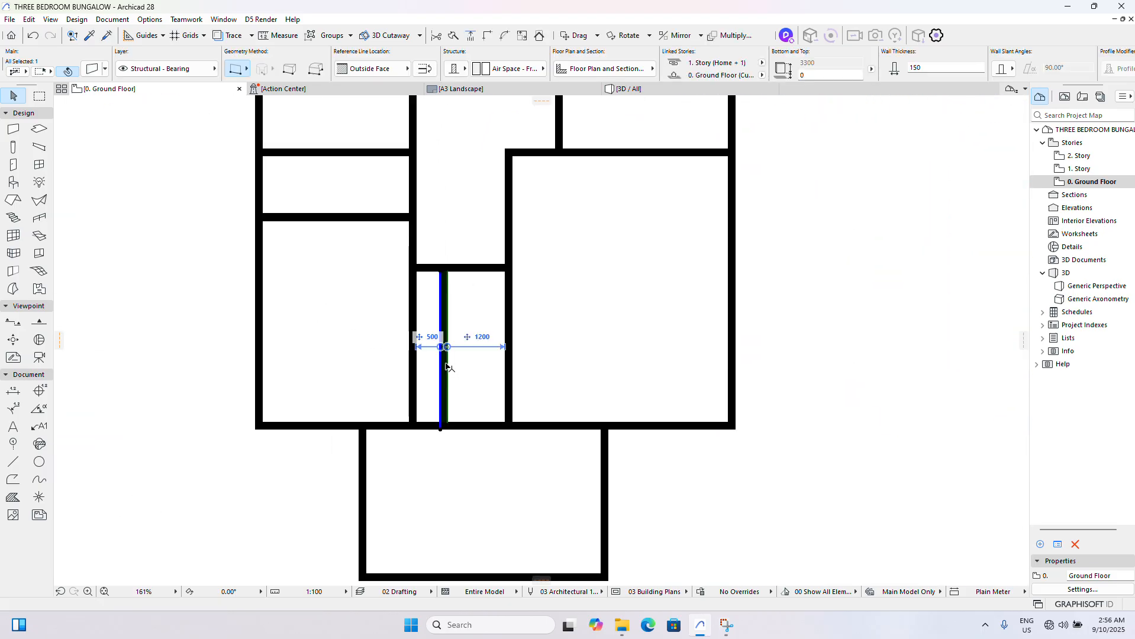
pyautogui.press('Escape')
# - Drag a copy of the front exterior wall 900 mm vertically upward across Room 1, the ante room and the lounge
pyautogui.scroll(-6, 440, 361)
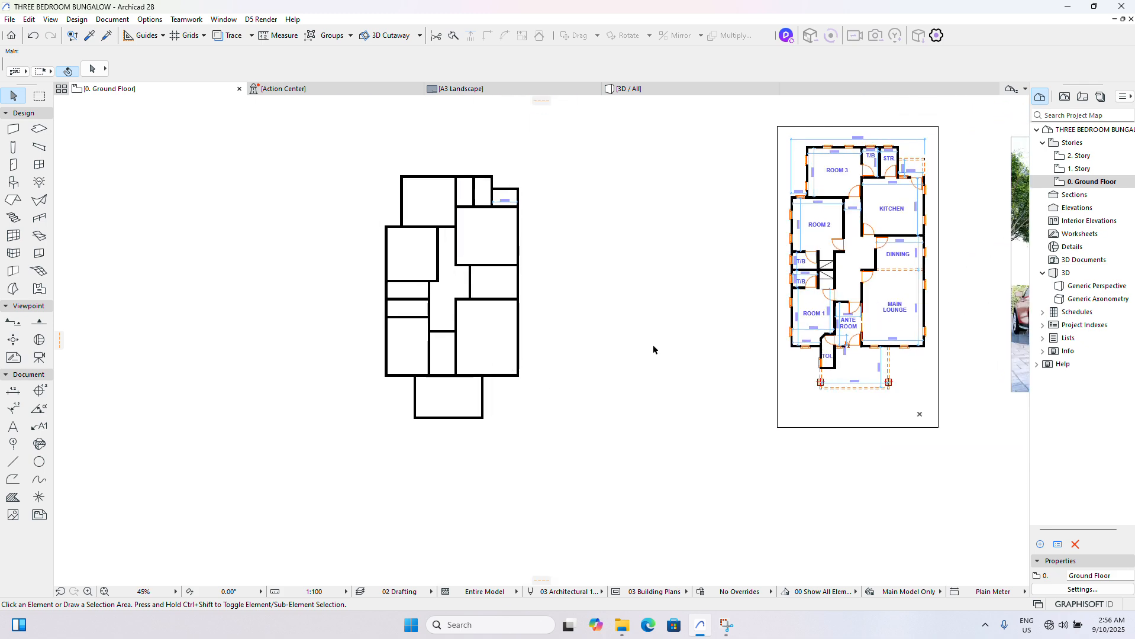
pyautogui.scroll(6, 769, 352)
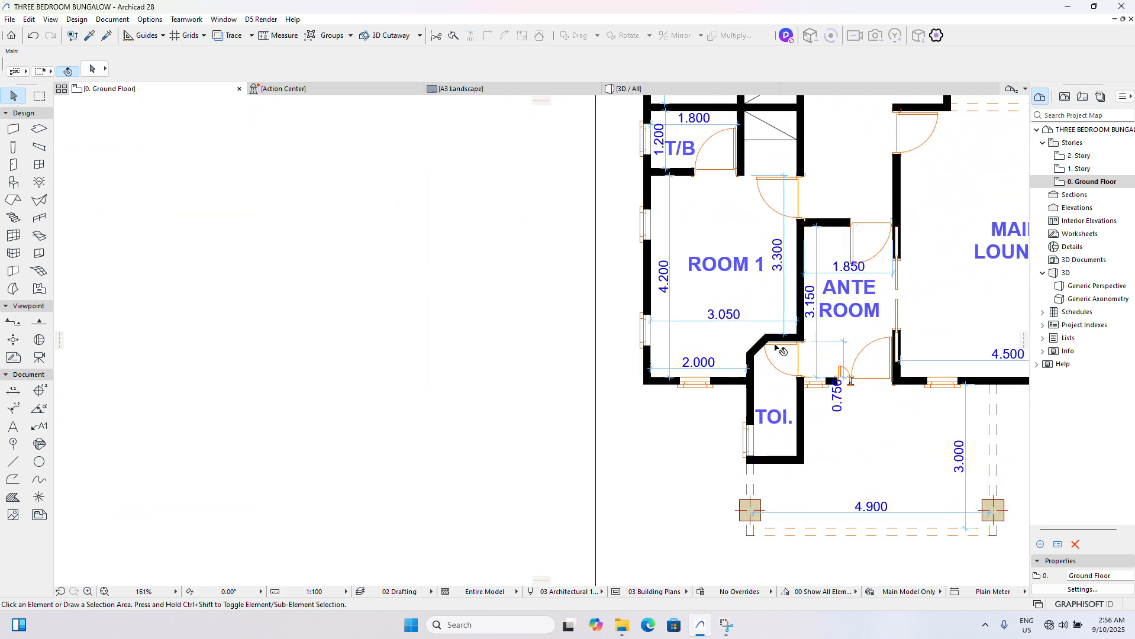
pyautogui.scroll(-4, 778, 352)
pyautogui.scroll(5, 131, 382)
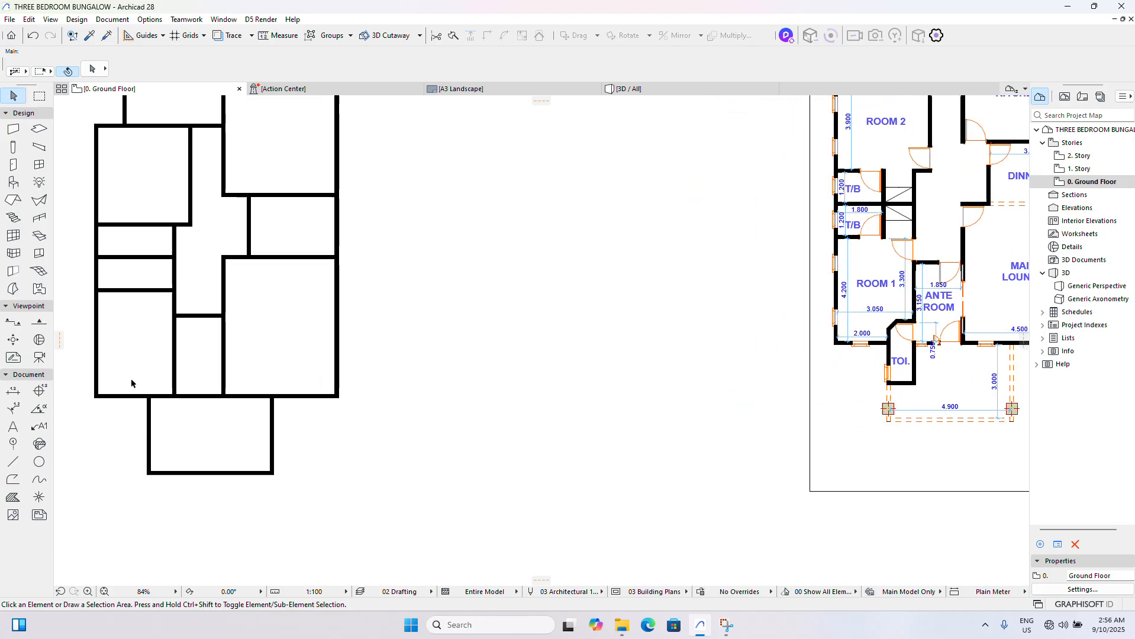
pyautogui.click(204, 416)
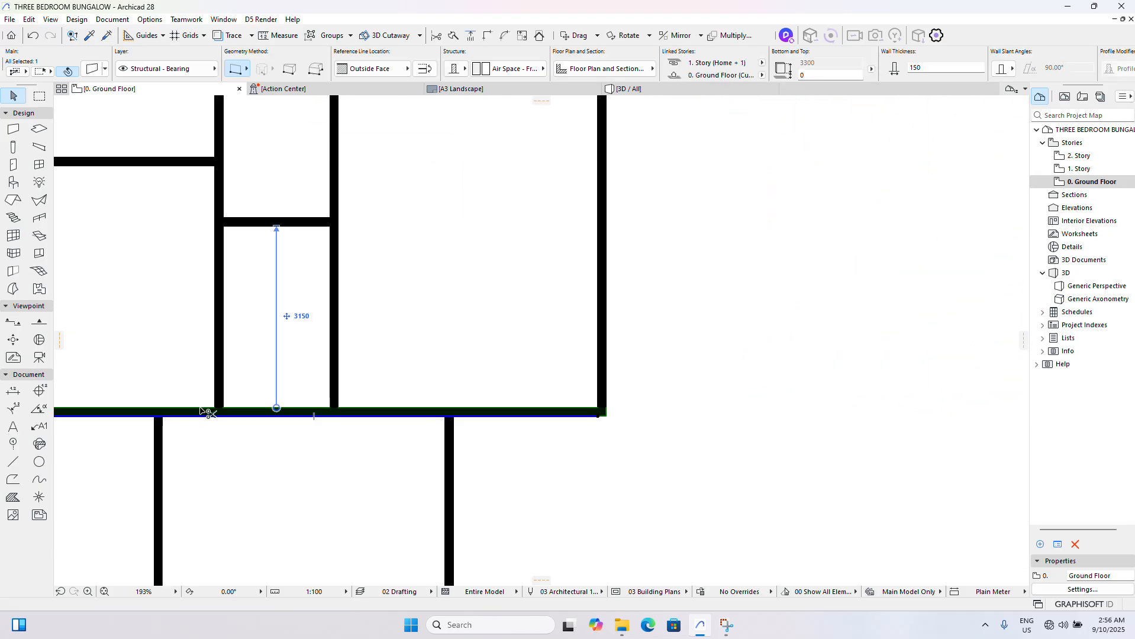
pyautogui.keyDown('ctrl'); pyautogui.moveTo(200, 408); pyautogui.dragTo(197, 360); pyautogui.keyUp('ctrl')
pyautogui.write('900')
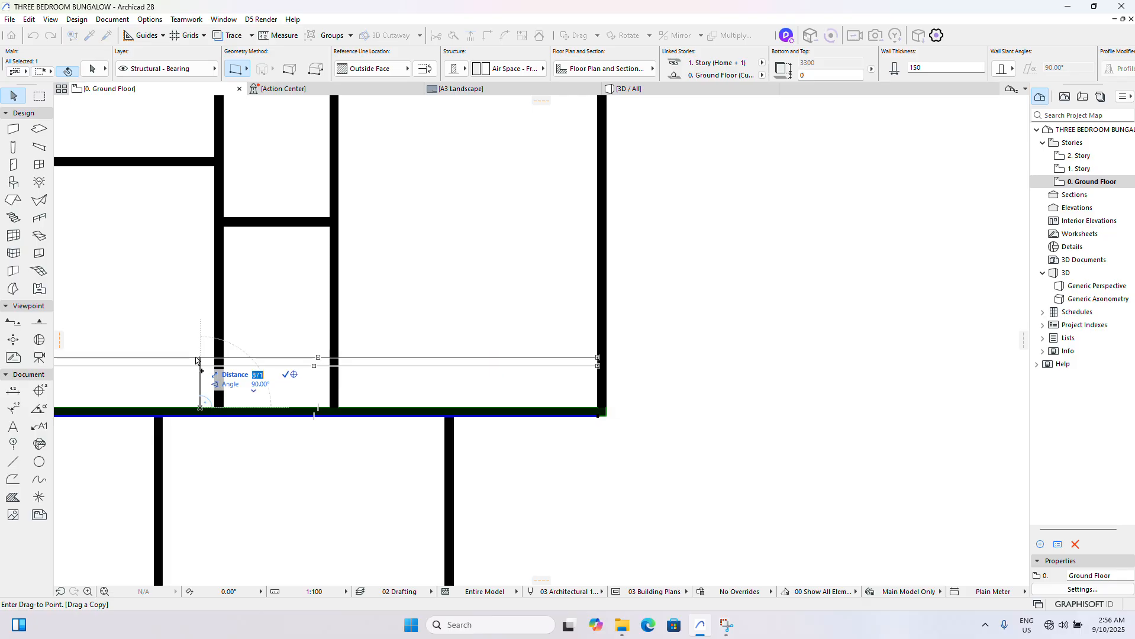
pyautogui.press('Return')
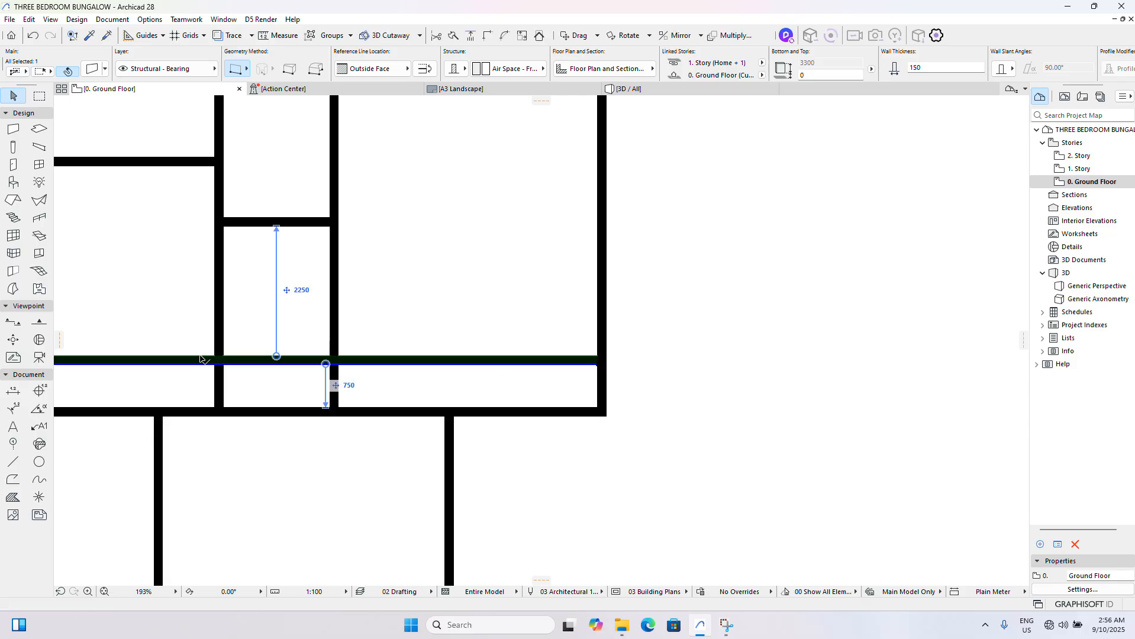
# - Trim the copied wall's segment inside the ante room and delete its segment inside the main lounge
pyautogui.scroll(-4, 220, 366)
pyautogui.scroll(3, 943, 323)
pyautogui.scroll(3, 920, 332)
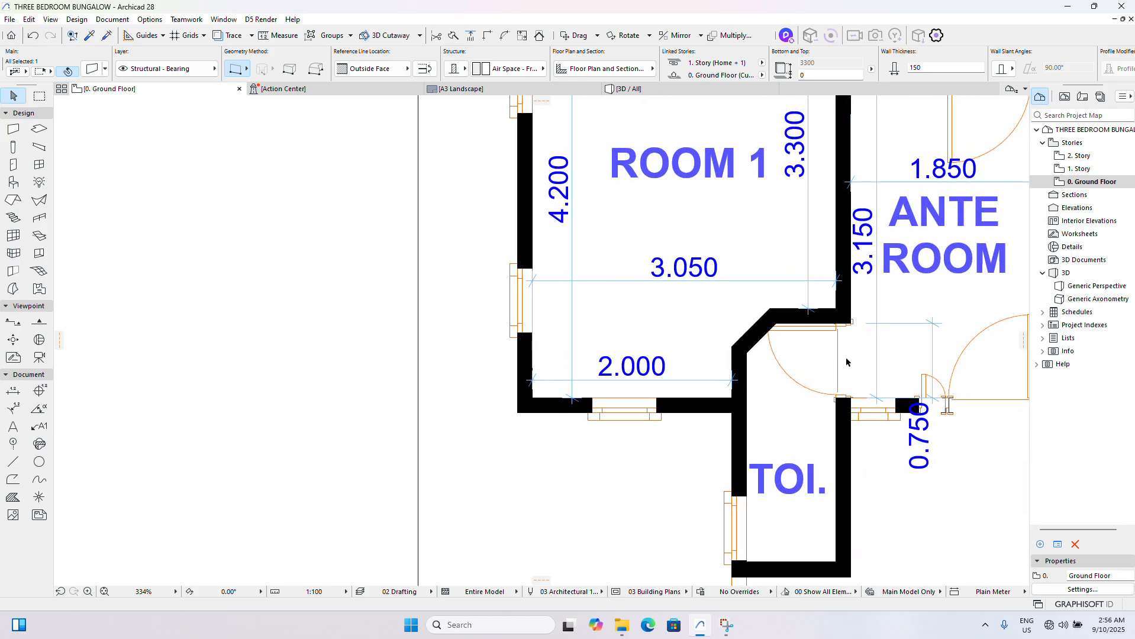
pyautogui.scroll(-6, 865, 360)
pyautogui.scroll(5, 296, 413)
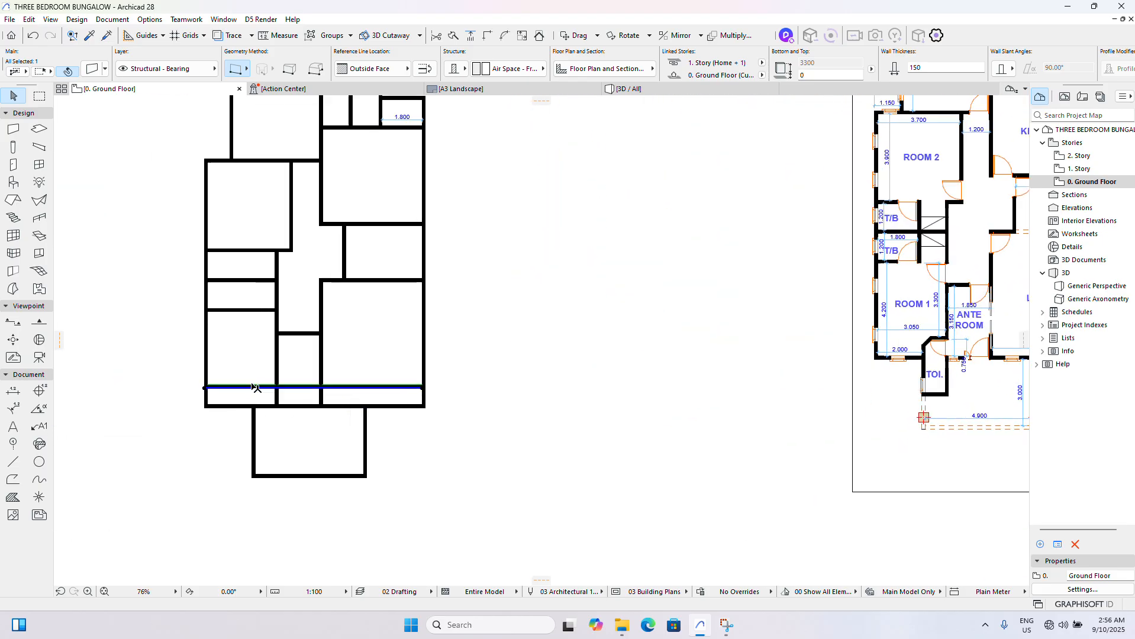
pyautogui.scroll(1, 296, 413)
pyautogui.click(315, 408)
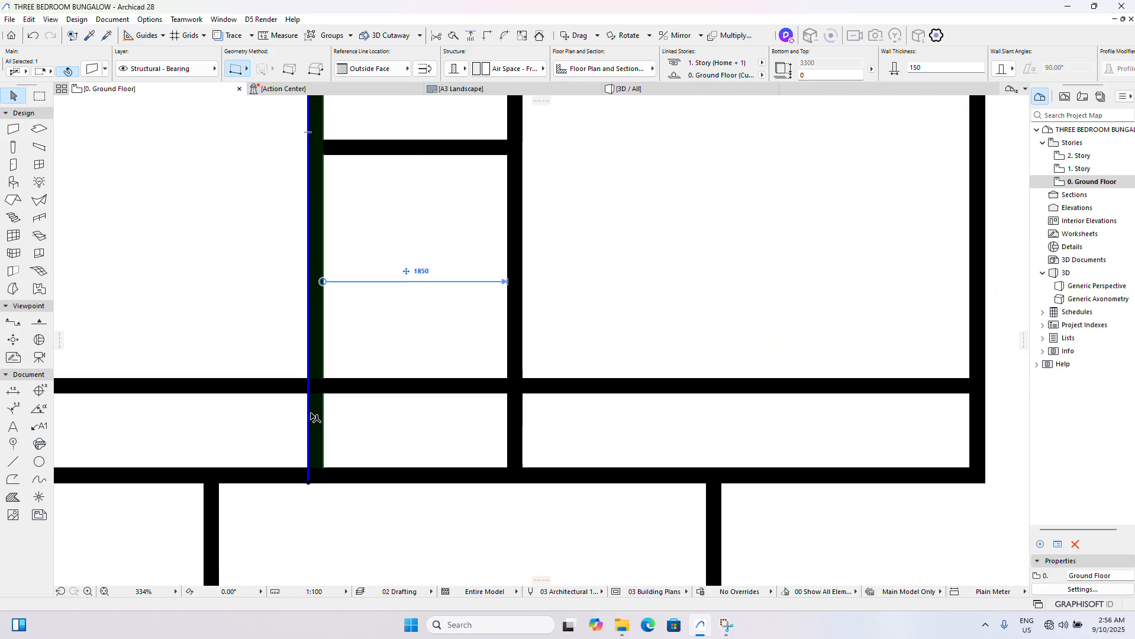
pyautogui.keyDown('ctrl'); pyautogui.click(345, 390); pyautogui.keyUp('ctrl')
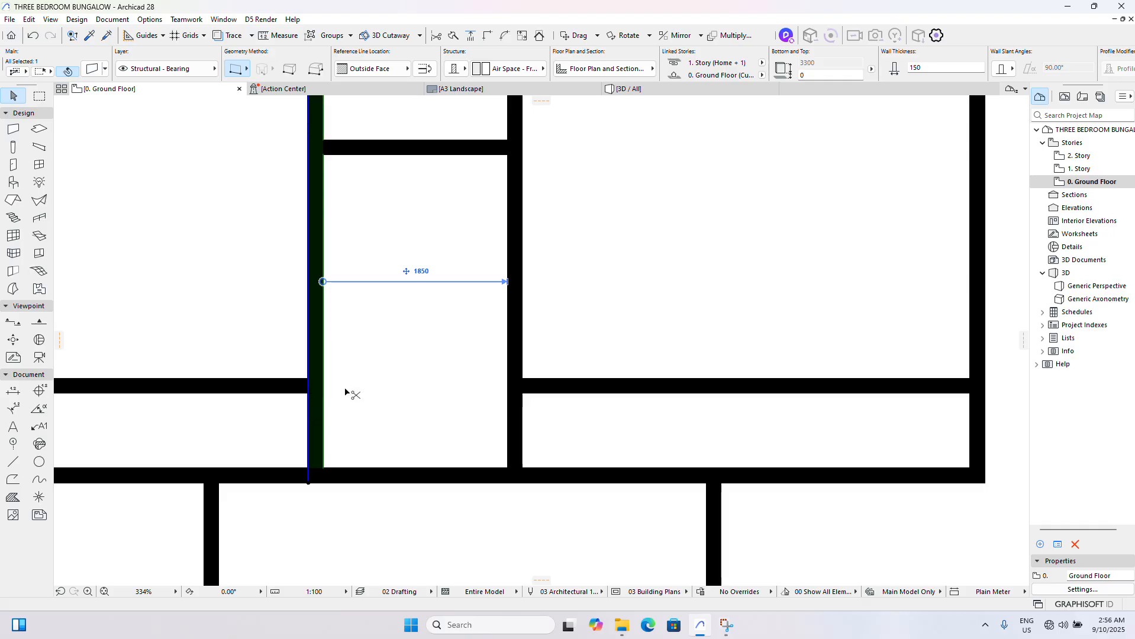
pyautogui.click(576, 387)
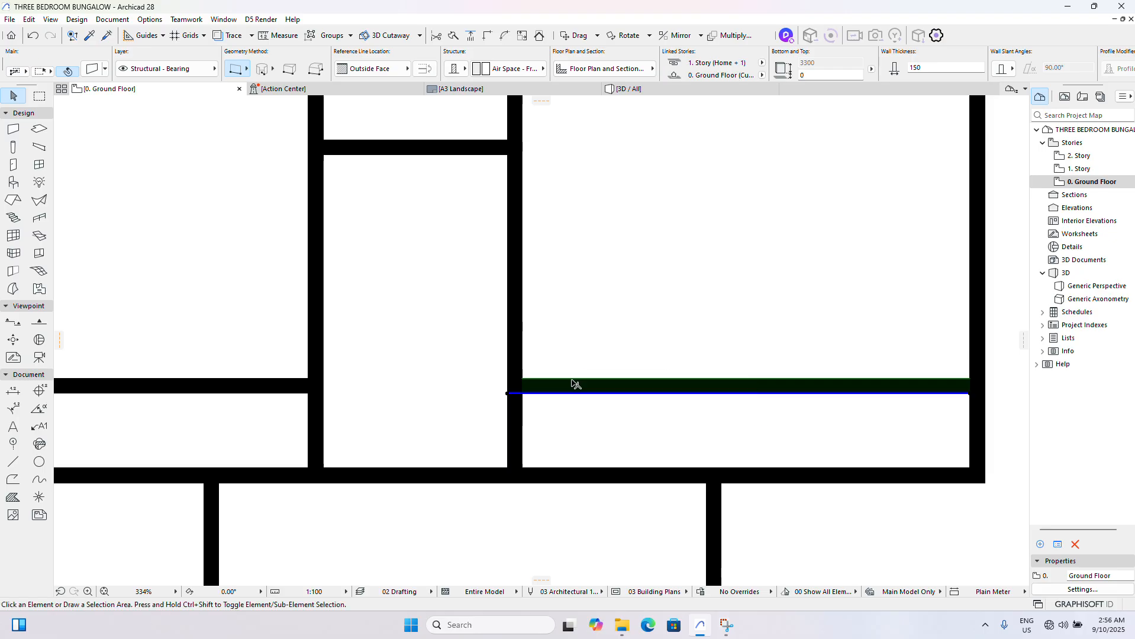
pyautogui.keyDown('ctrl'); pyautogui.click(574, 383); pyautogui.keyUp('ctrl')
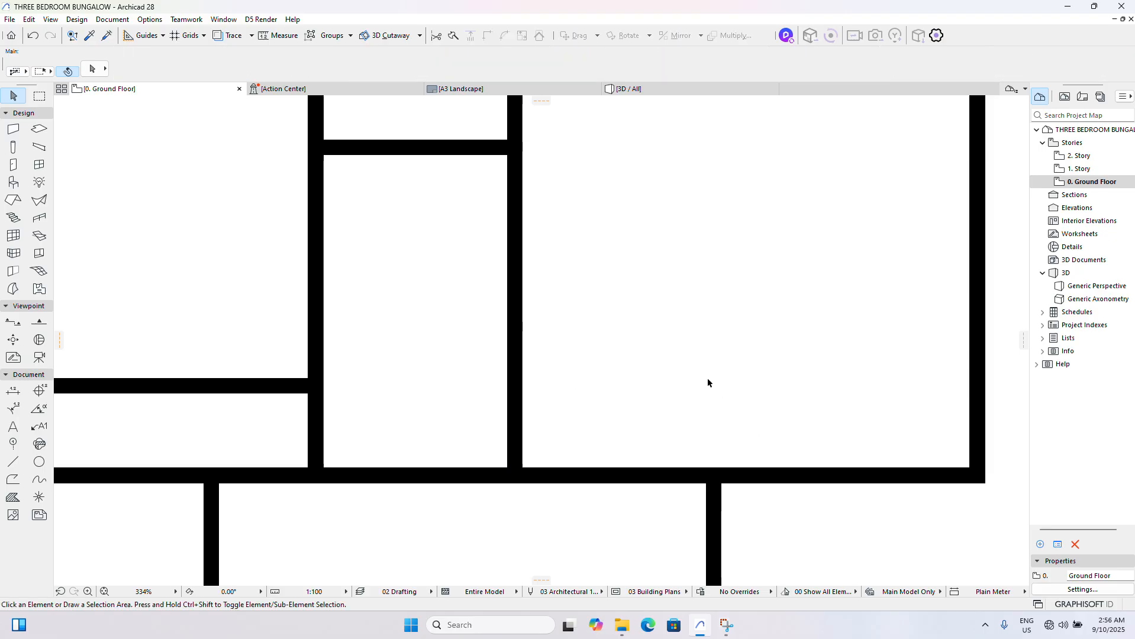
pyautogui.scroll(-8, 708, 382)
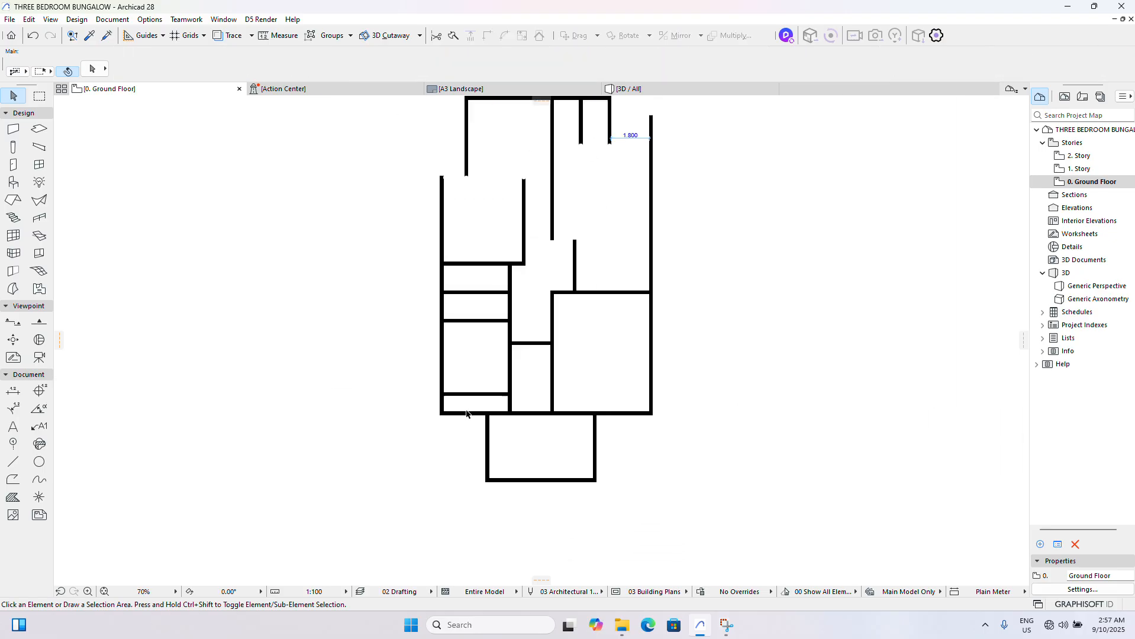
# - Stretch the front porch's left wall upward past the copied wall in Room 1 and trim both to form the toilet's corner
pyautogui.scroll(3, 474, 414)
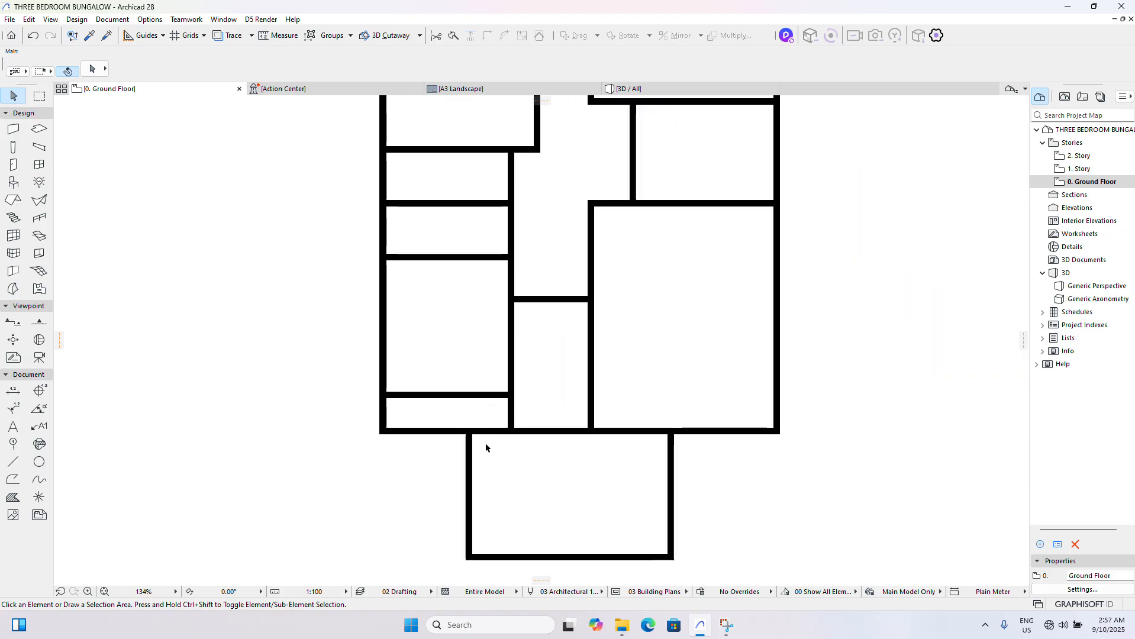
pyautogui.click(467, 451)
pyautogui.scroll(4, 455, 451)
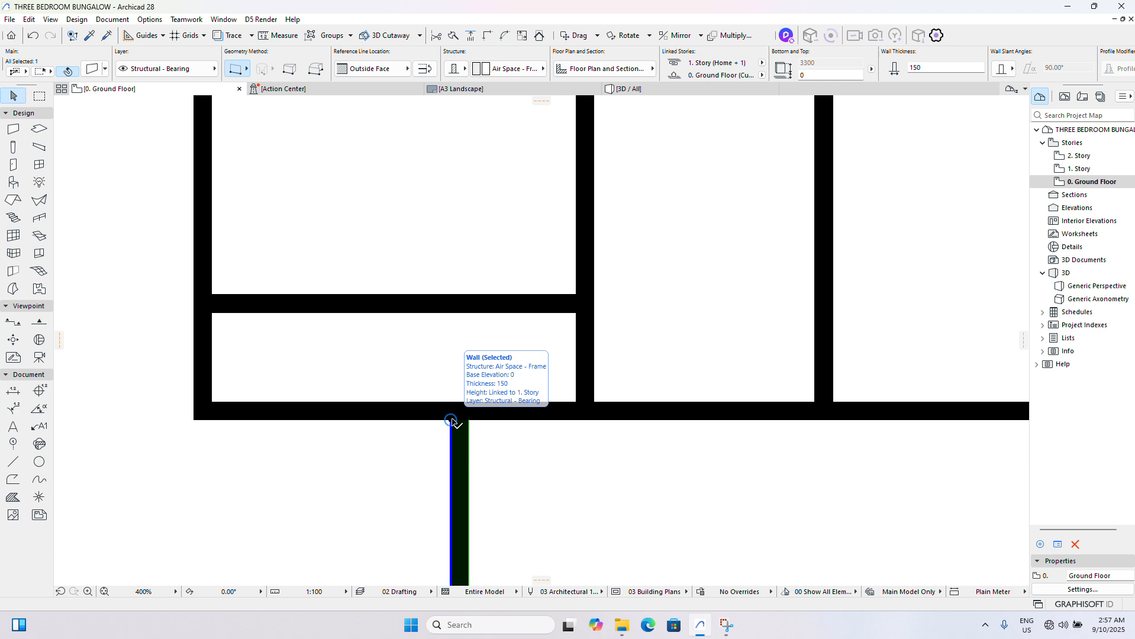
pyautogui.click(452, 421)
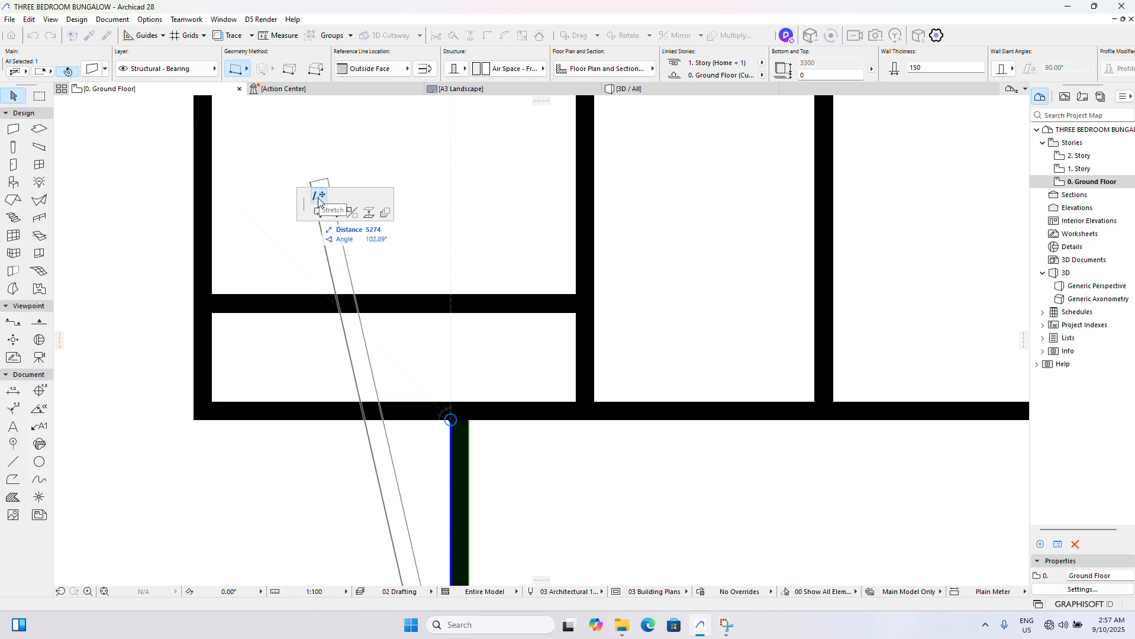
pyautogui.click(465, 236)
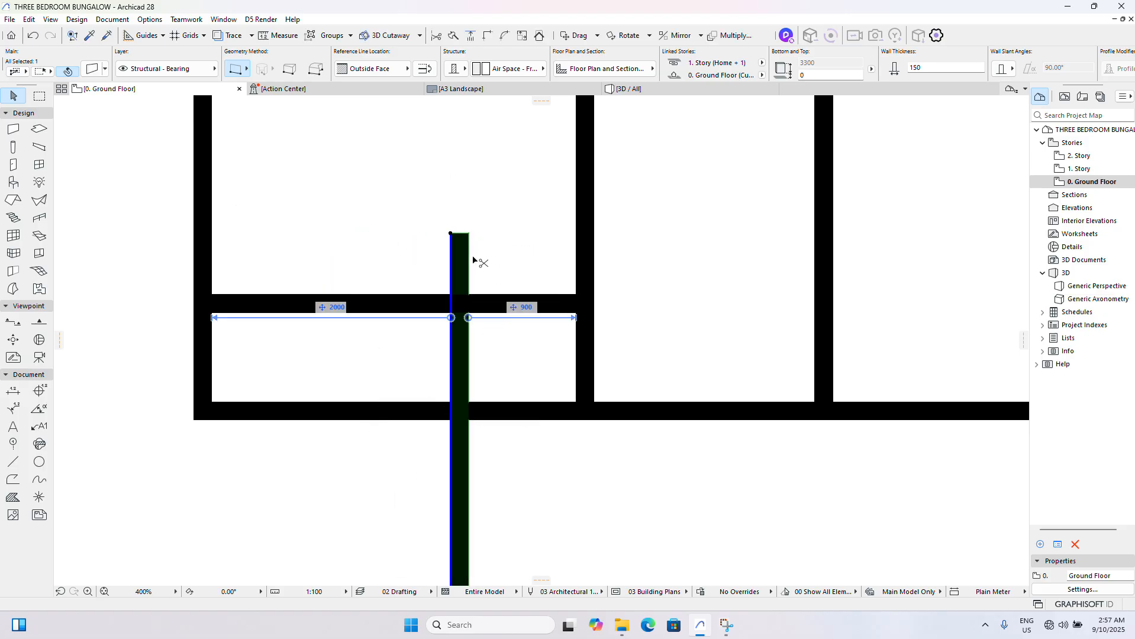
pyautogui.keyDown('ctrl'); pyautogui.click(413, 307); pyautogui.keyUp('ctrl')
pyautogui.press('Escape')
pyautogui.scroll(-10, 392, 319)
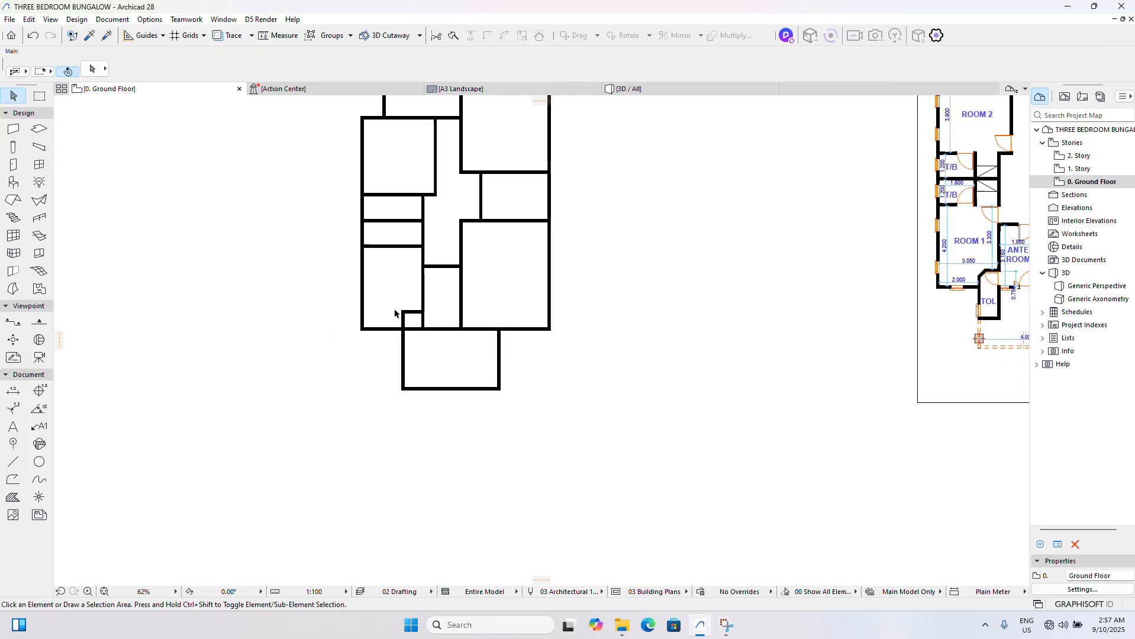
# - Drag a copy of the toilet's upper wall 2250 mm vertically downward into the front porch
pyautogui.scroll(4, 939, 291)
pyautogui.scroll(-4, 868, 300)
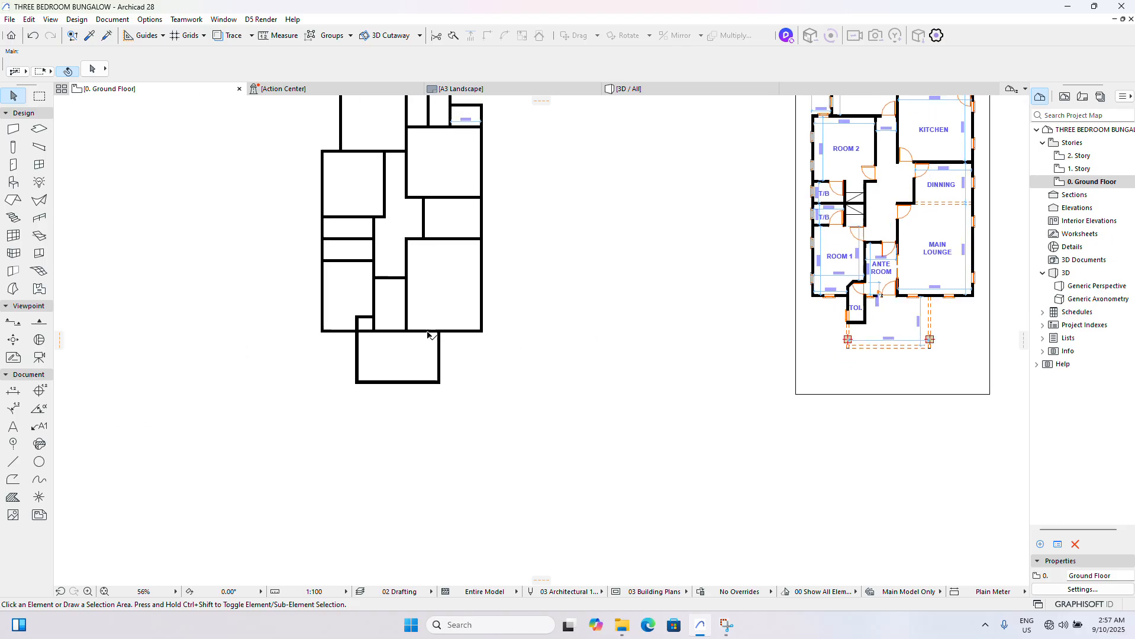
pyautogui.scroll(3, 415, 329)
pyautogui.scroll(2, 345, 321)
pyautogui.click(325, 306)
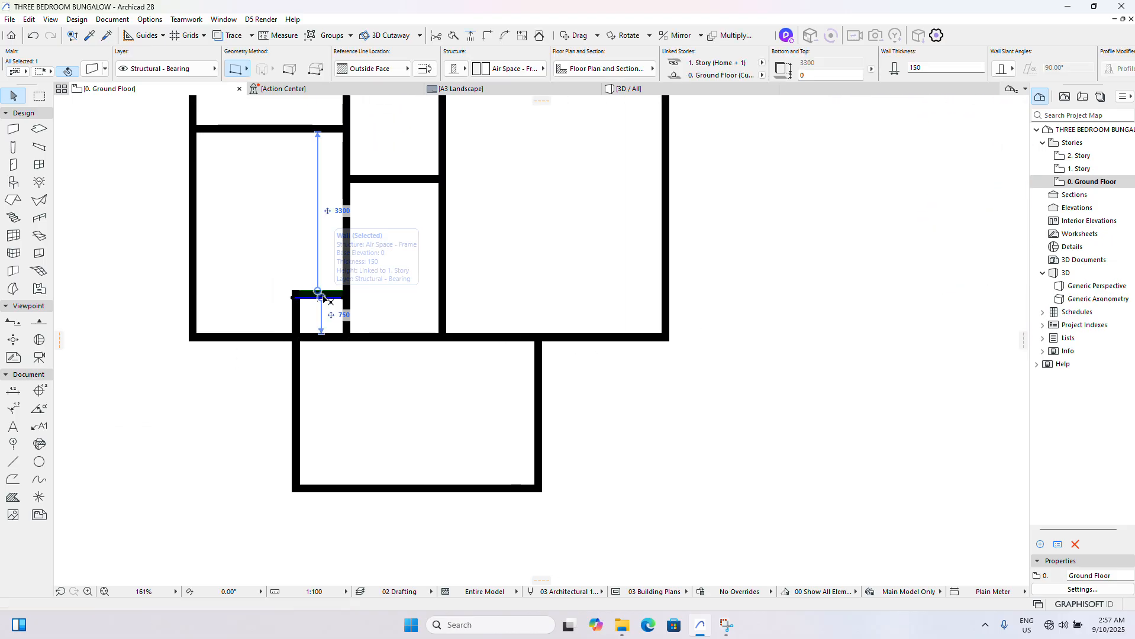
pyautogui.hotkey('ctrl', 'shift', 'd')
pyautogui.click(323, 298)
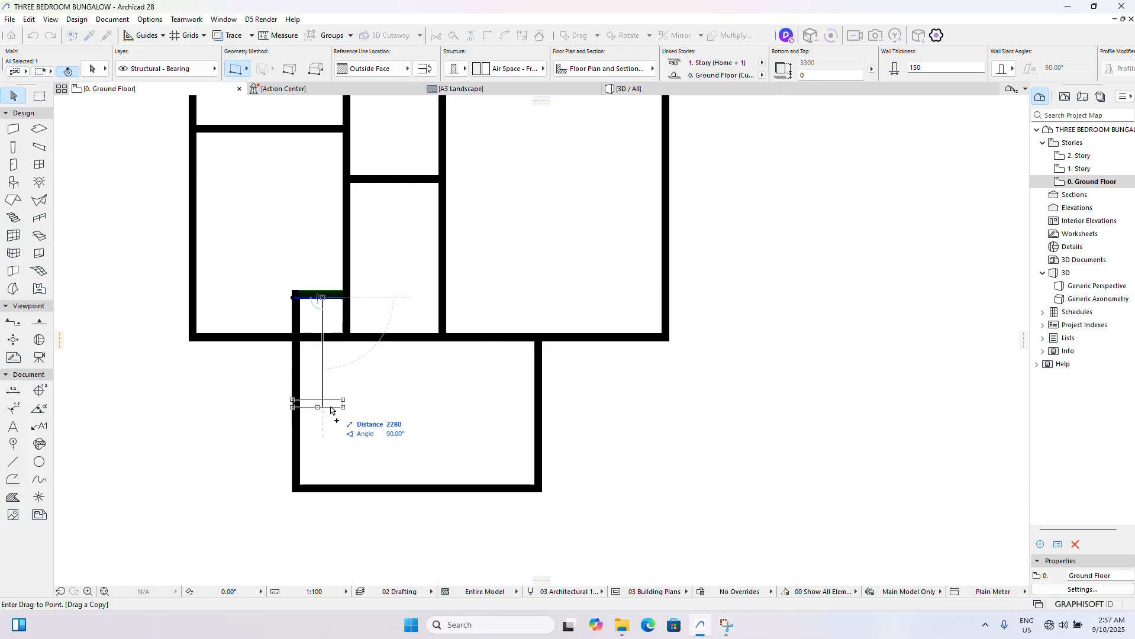
pyautogui.press('Tab')
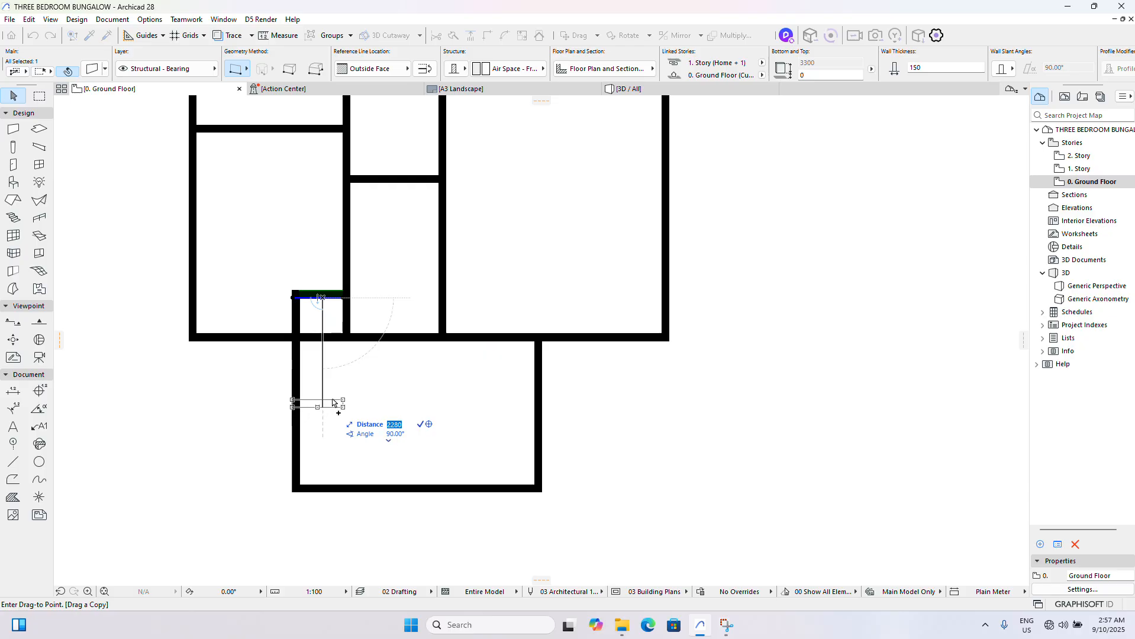
pyautogui.write('2250')
pyautogui.press('Return')
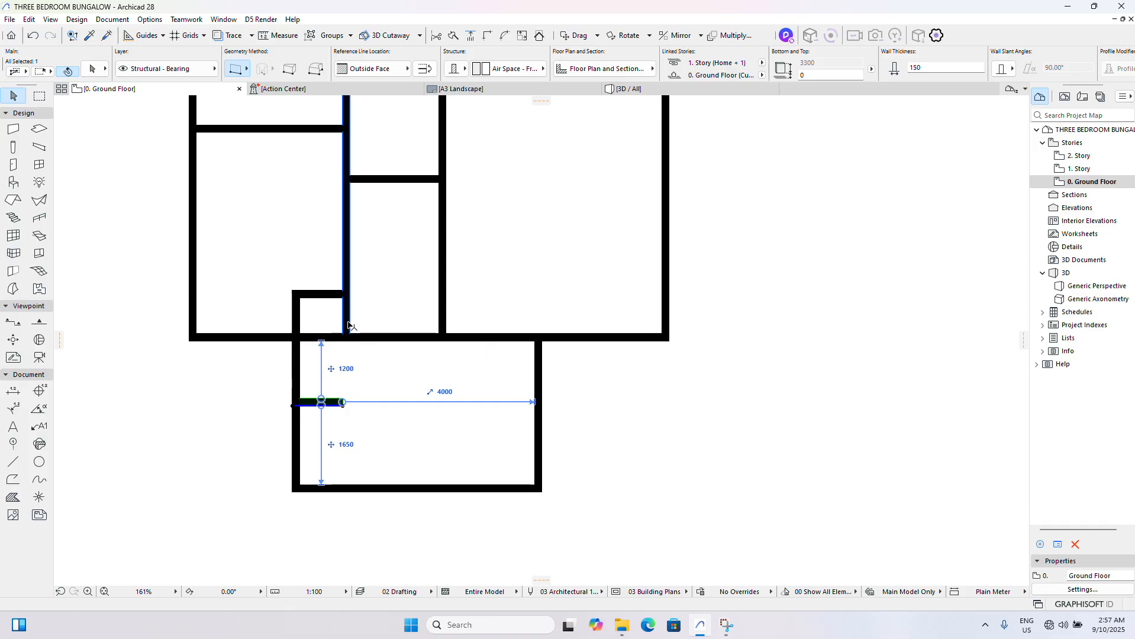
# - Intersect the Room 1 and ante room partition with the toilet's lower wall, and trim the front wall segment inside the toilet
pyautogui.keyDown('shift'); pyautogui.click(346, 171); pyautogui.keyUp('shift')
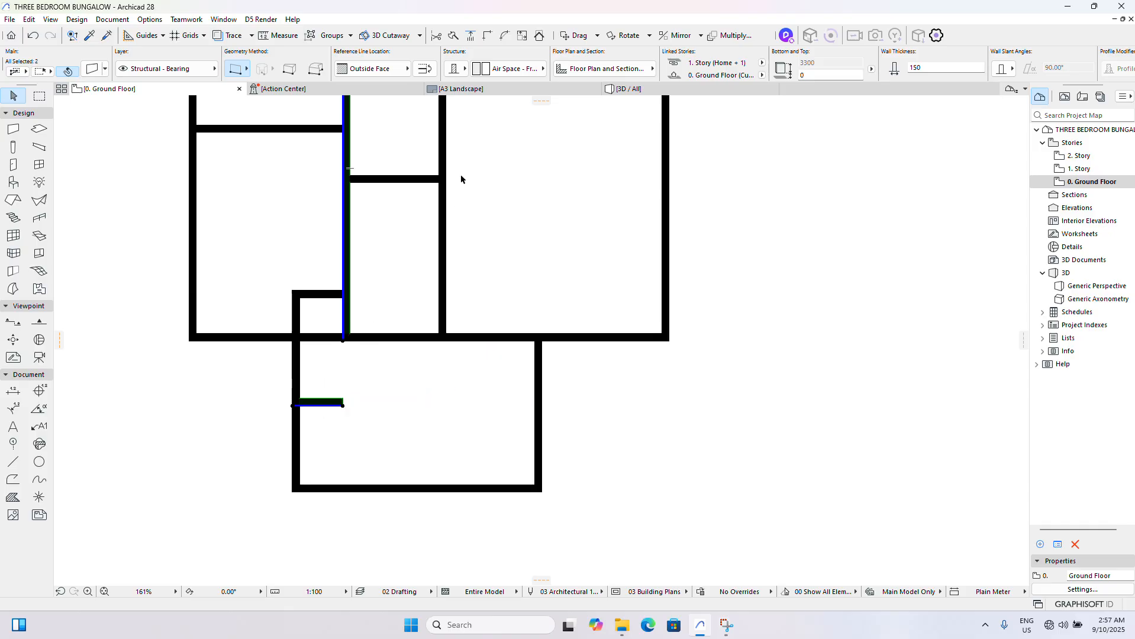
pyautogui.click(486, 35)
pyautogui.press('Escape')
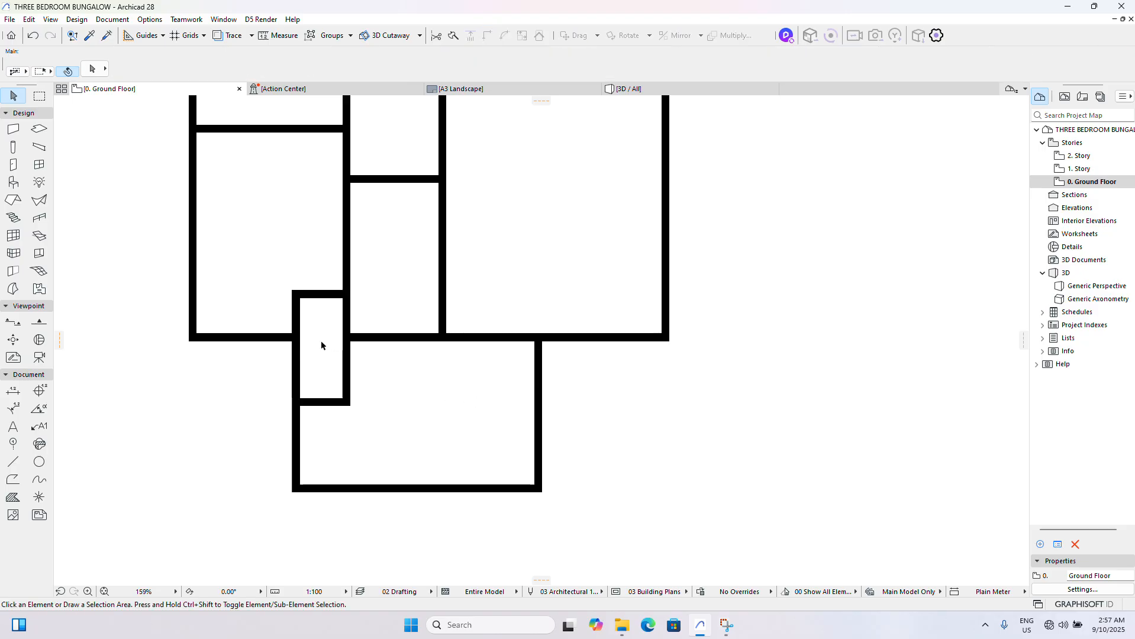
pyautogui.scroll(-2, 320, 341)
pyautogui.scroll(3, 326, 338)
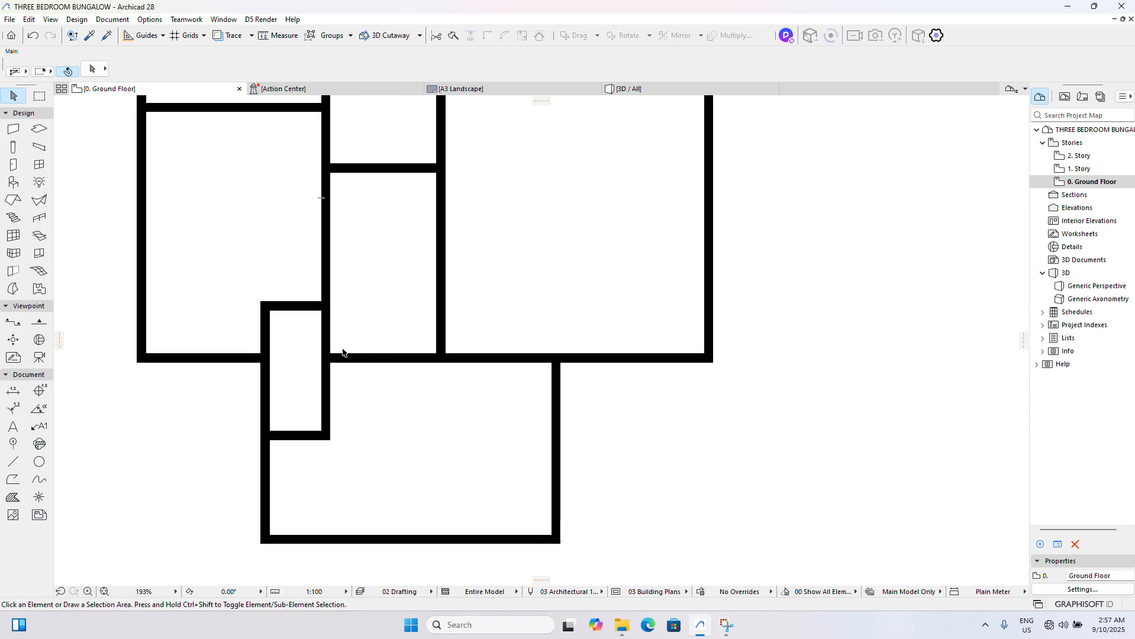
pyautogui.scroll(-2, 327, 245)
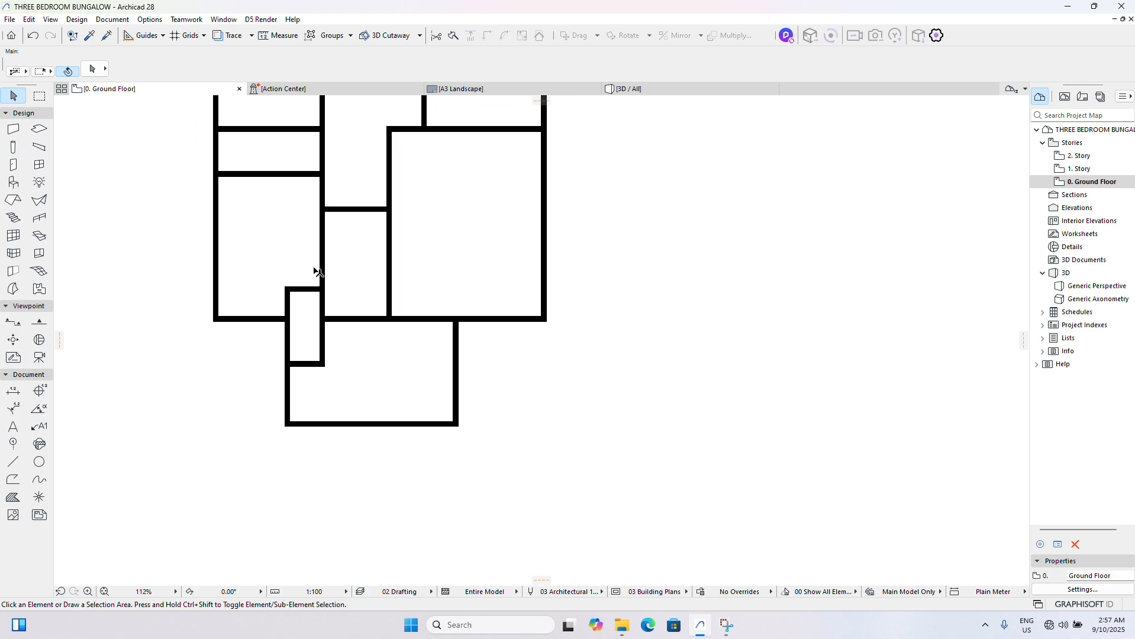
pyautogui.scroll(-3, 288, 252)
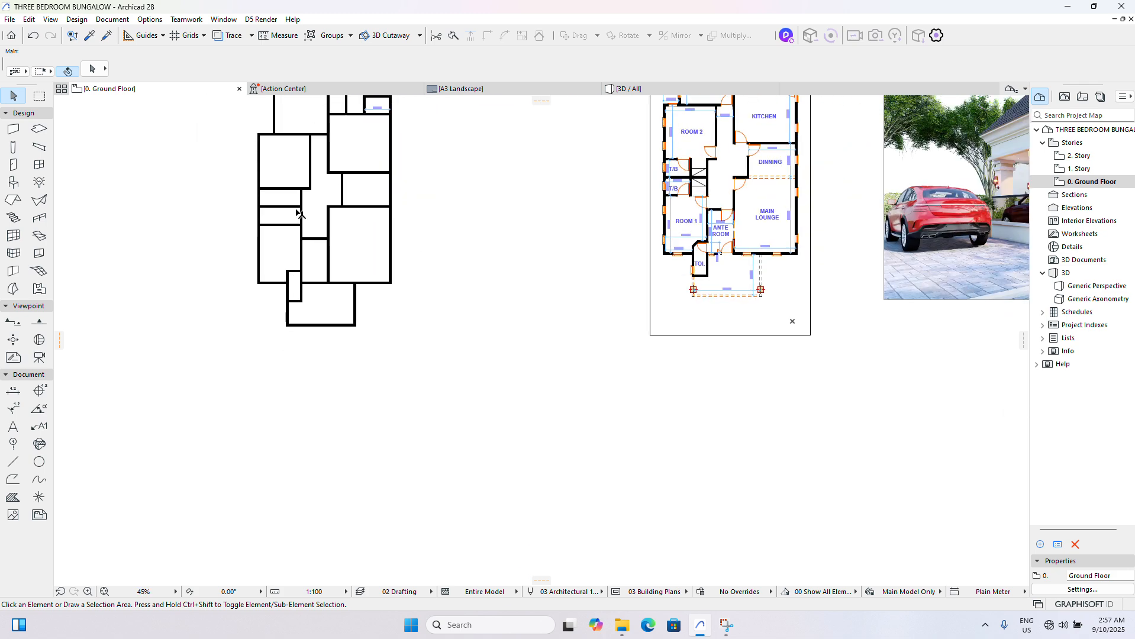
# - Select the toilet's upper and left walls where they meet inside Room 1
pyautogui.scroll(-1, 319, 149)
pyautogui.scroll(1, 318, 148)
pyautogui.scroll(-2, 355, 211)
pyautogui.scroll(2, 328, 162)
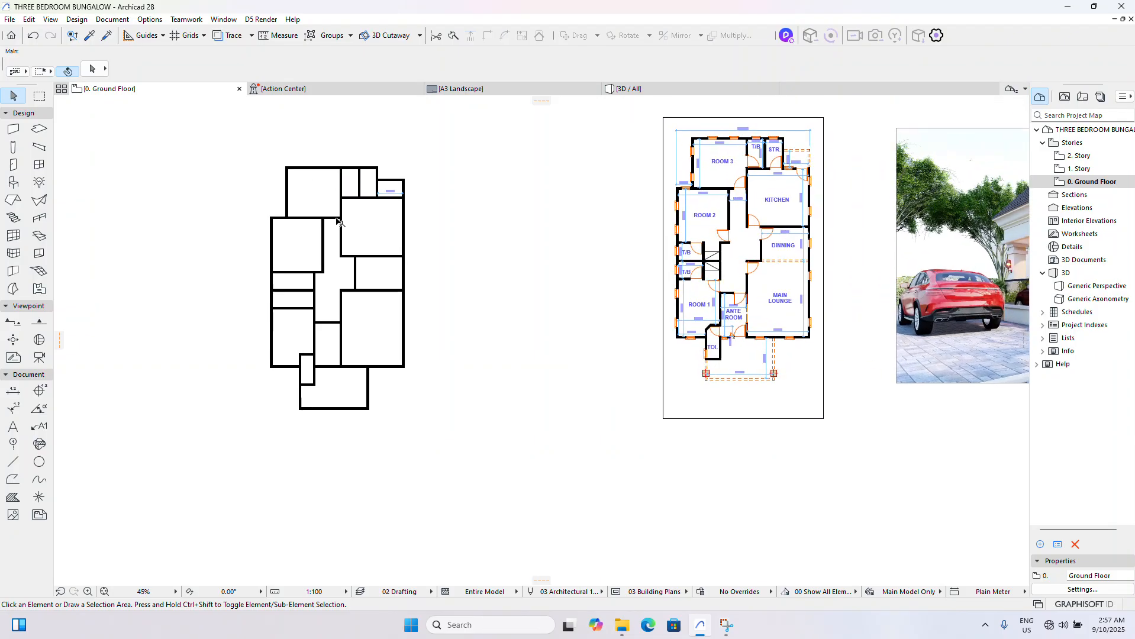
pyautogui.scroll(6, 305, 355)
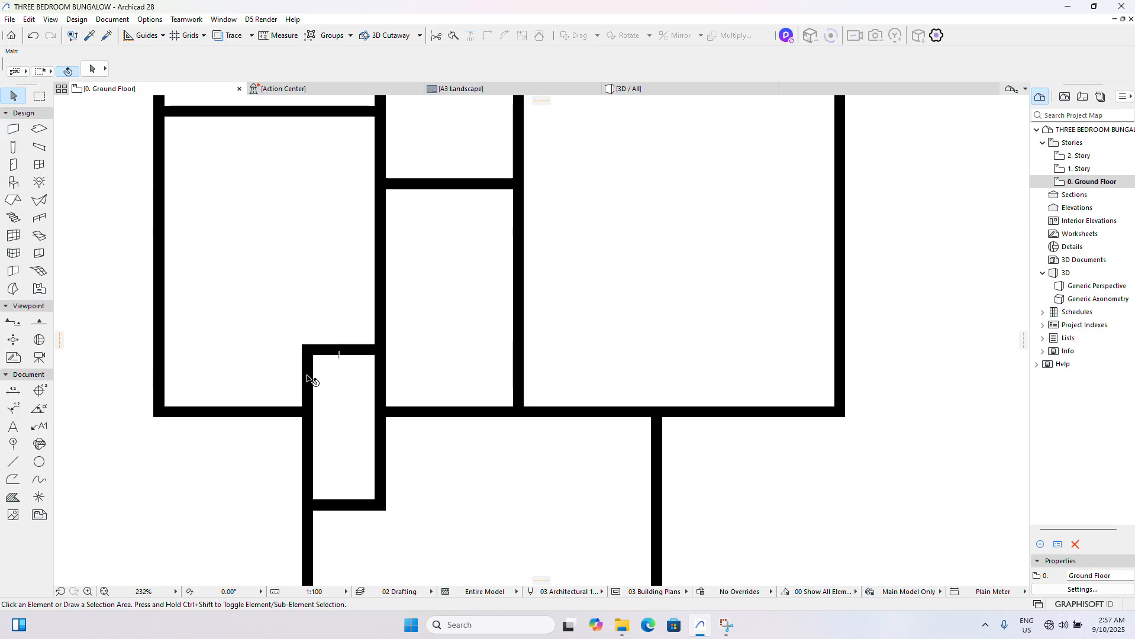
pyautogui.moveTo(334, 380); pyautogui.dragTo(287, 328)
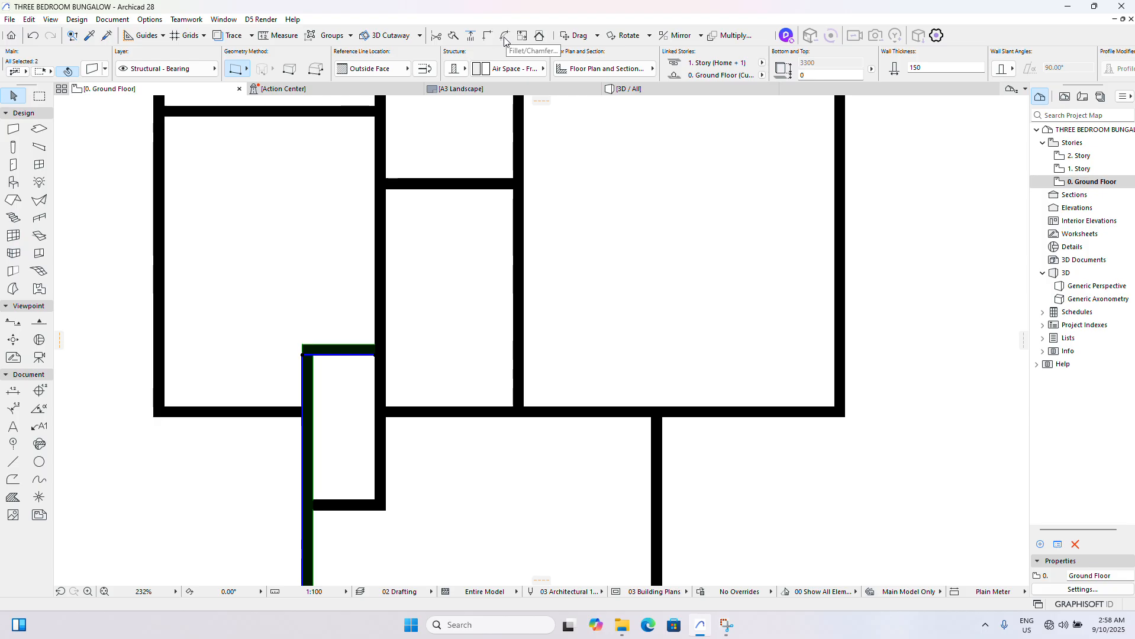
pyautogui.press('super+shift+s')
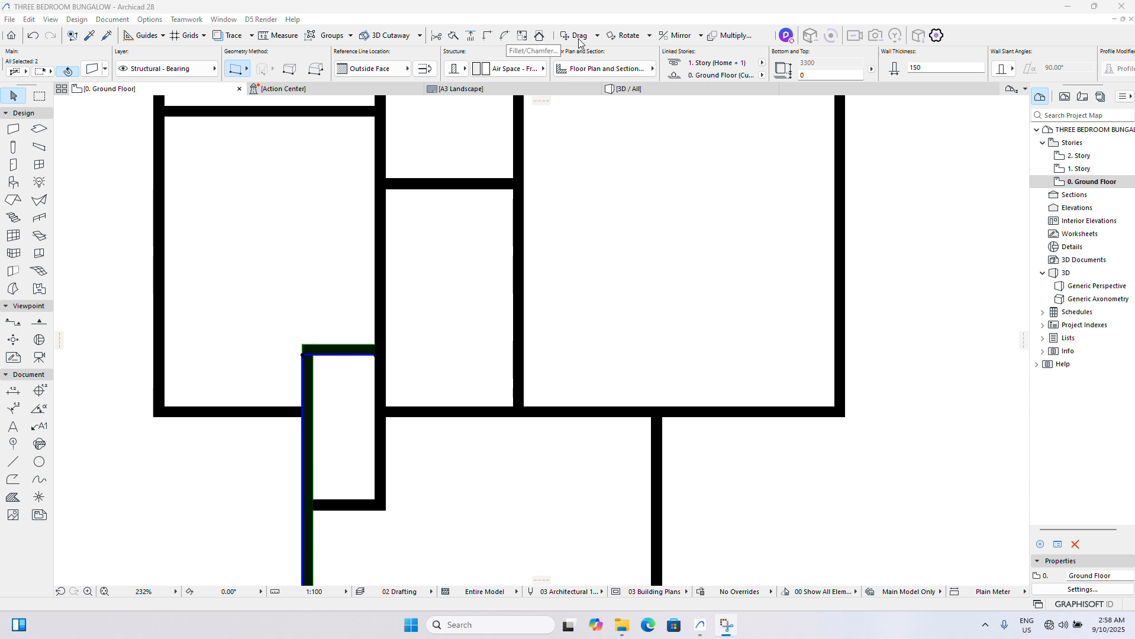
pyautogui.click(504, 42)
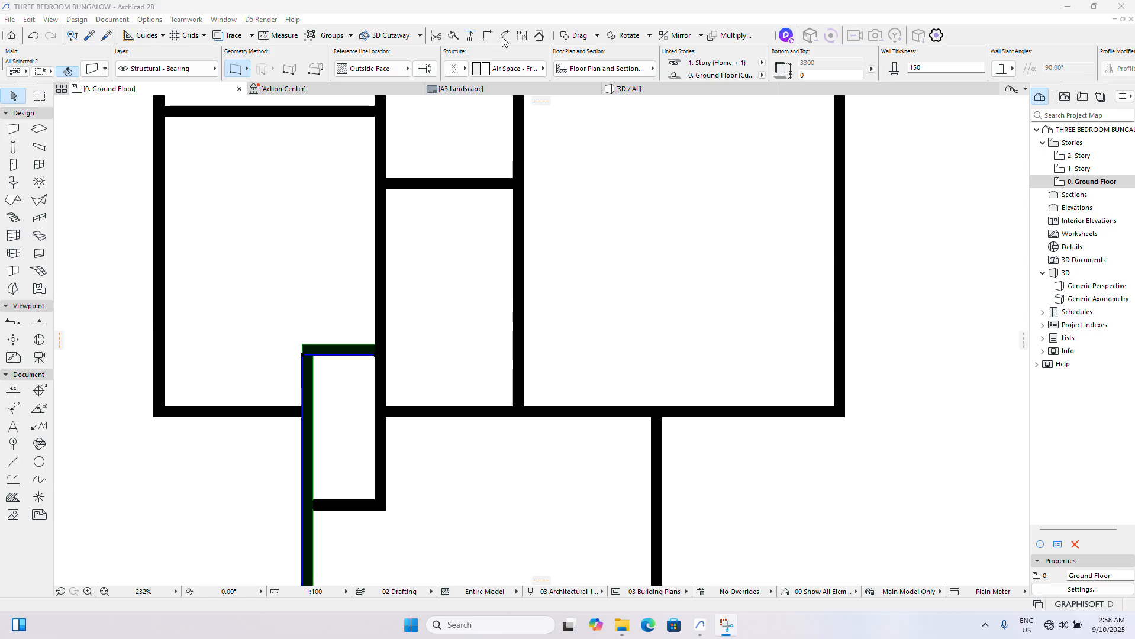
pyautogui.click(80, 20)
pyautogui.click(81, 20)
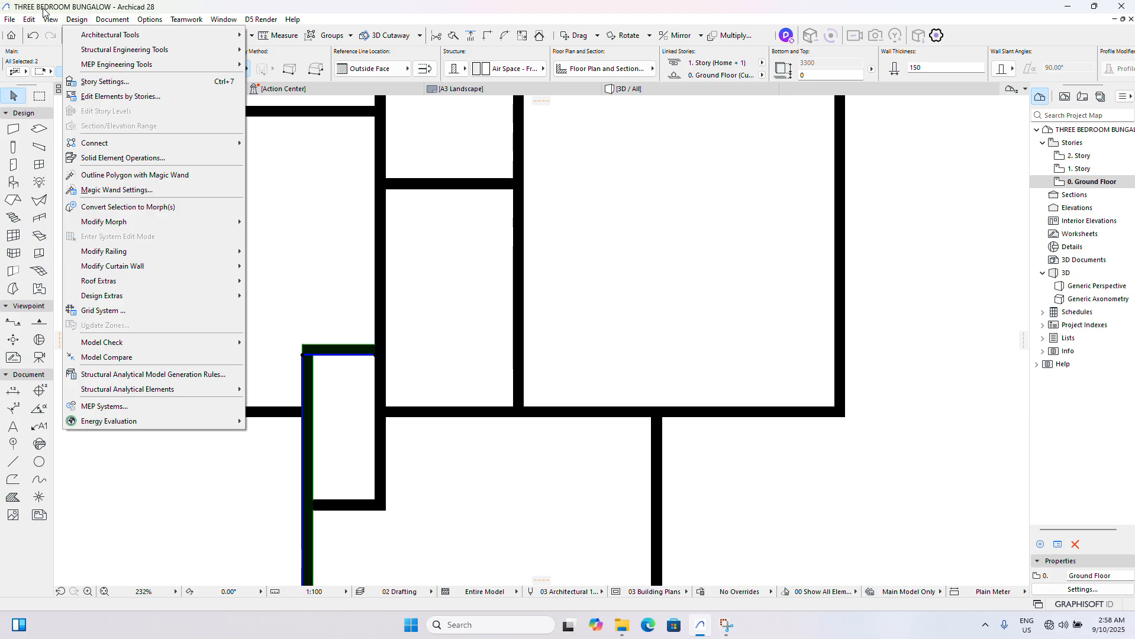
pyautogui.moveTo(45, 21)
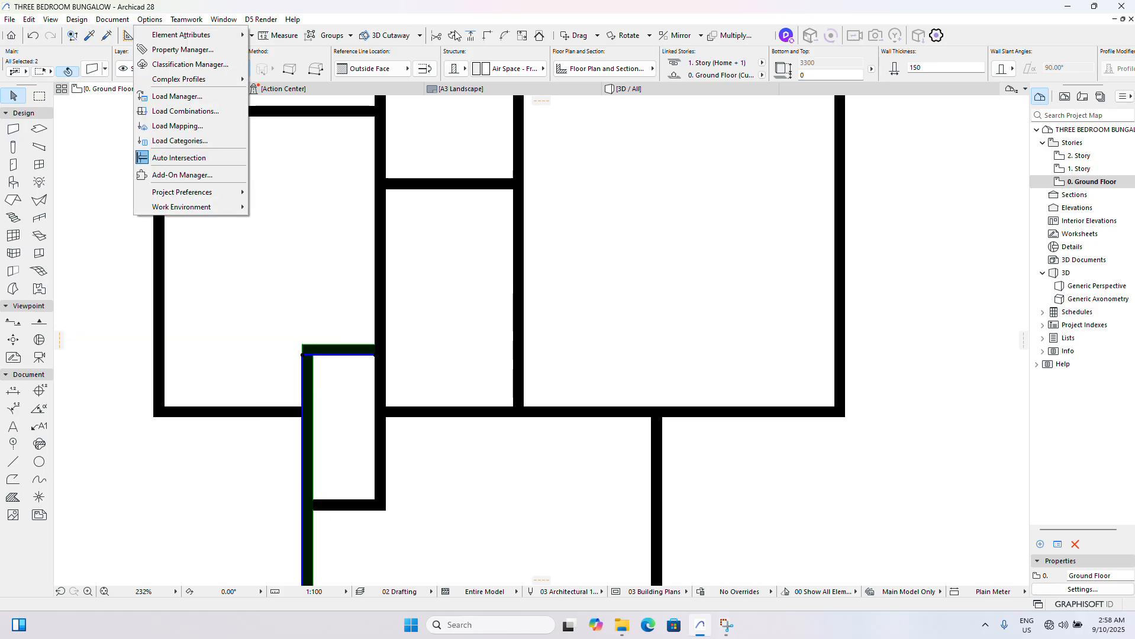
pyautogui.click(574, 22)
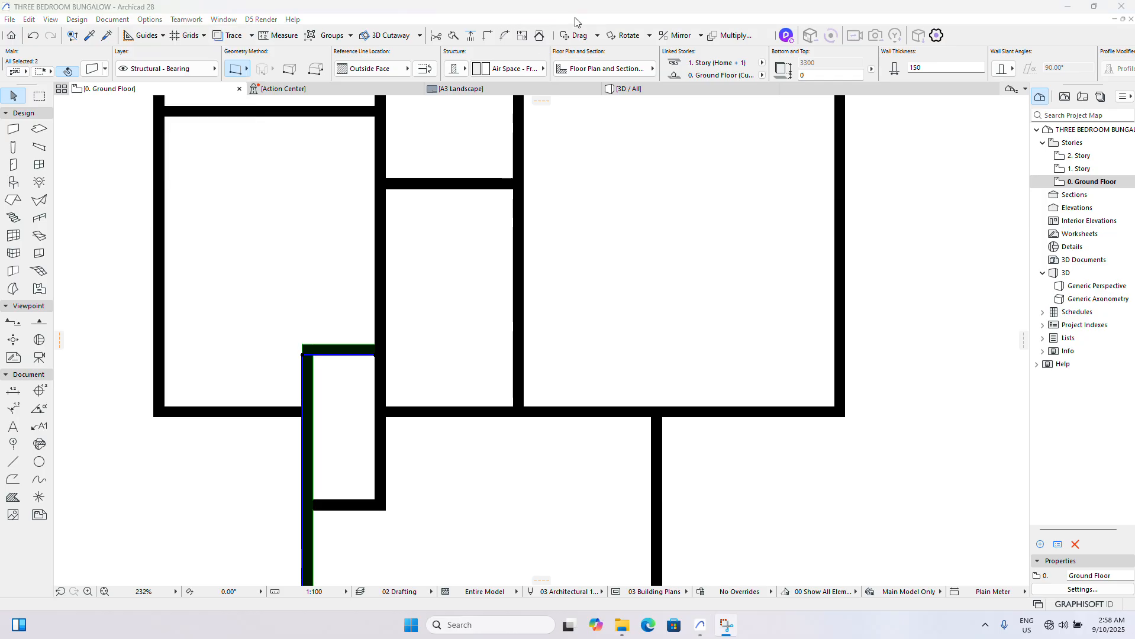
# - Try chamfering the corner between the toilet's upper and left walls with a radius of 1000, and undo it
pyautogui.click(504, 35)
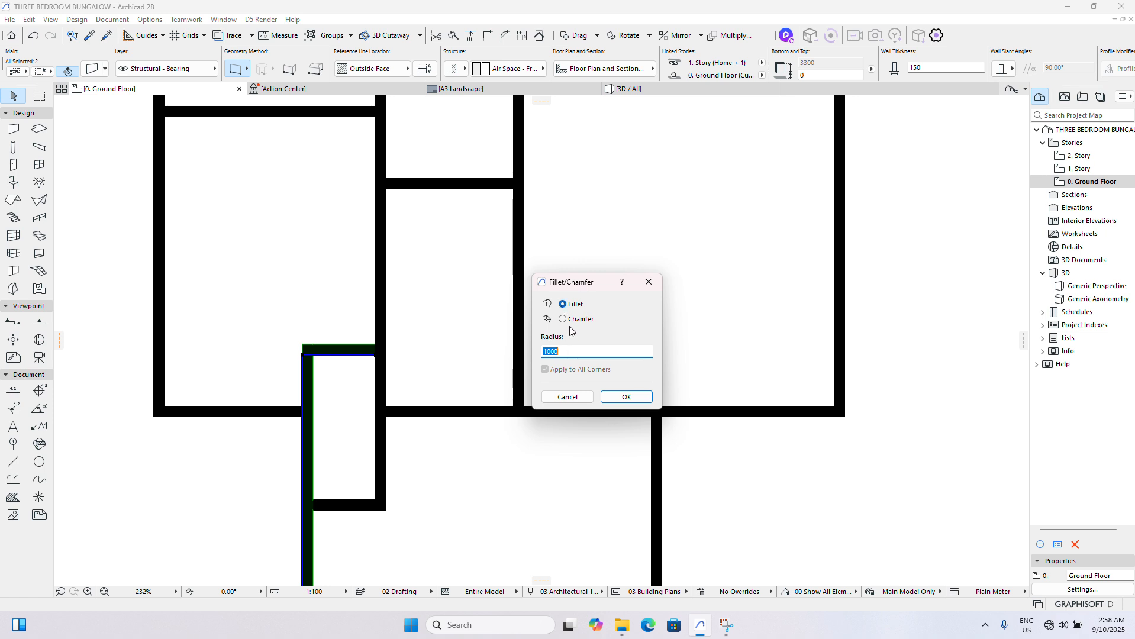
pyautogui.click(564, 319)
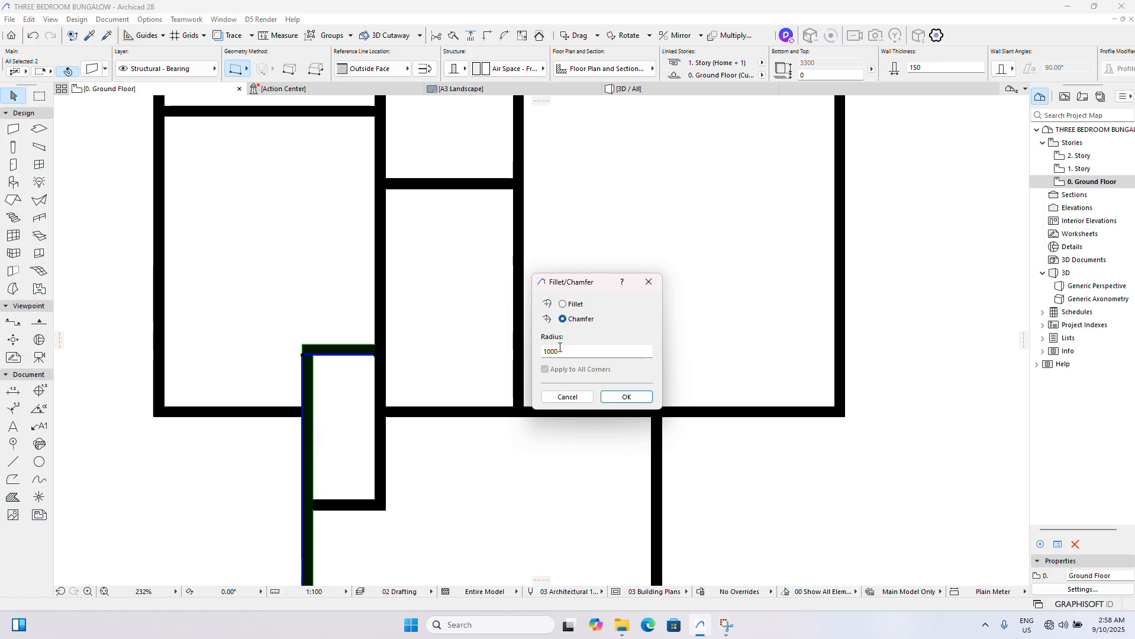
pyautogui.click(628, 397)
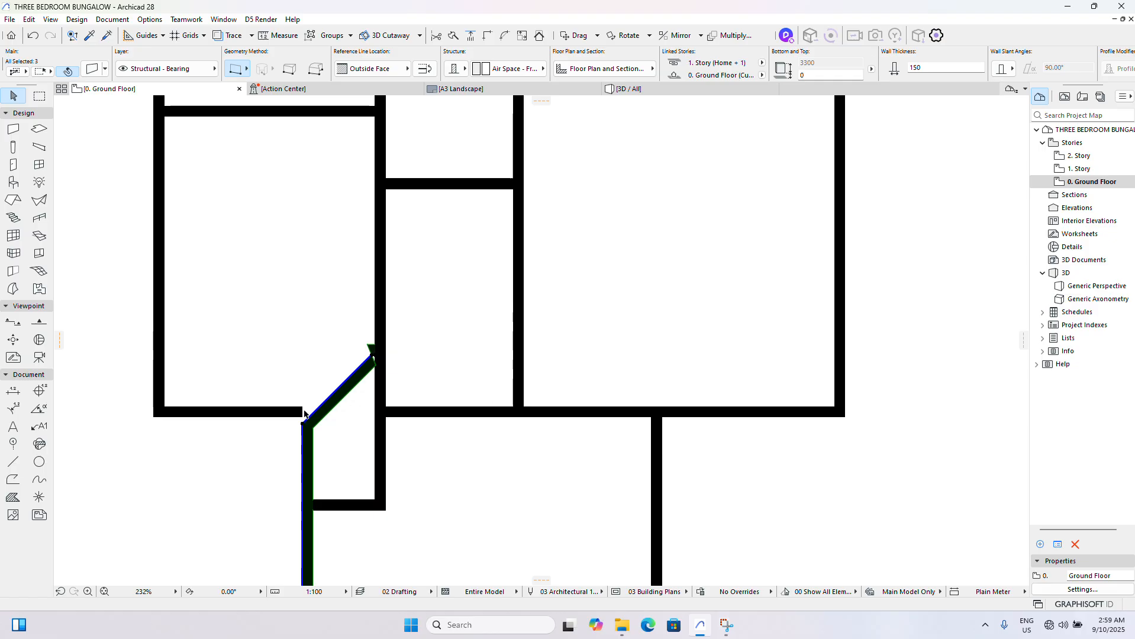
pyautogui.hotkey('ctrl', 'z')
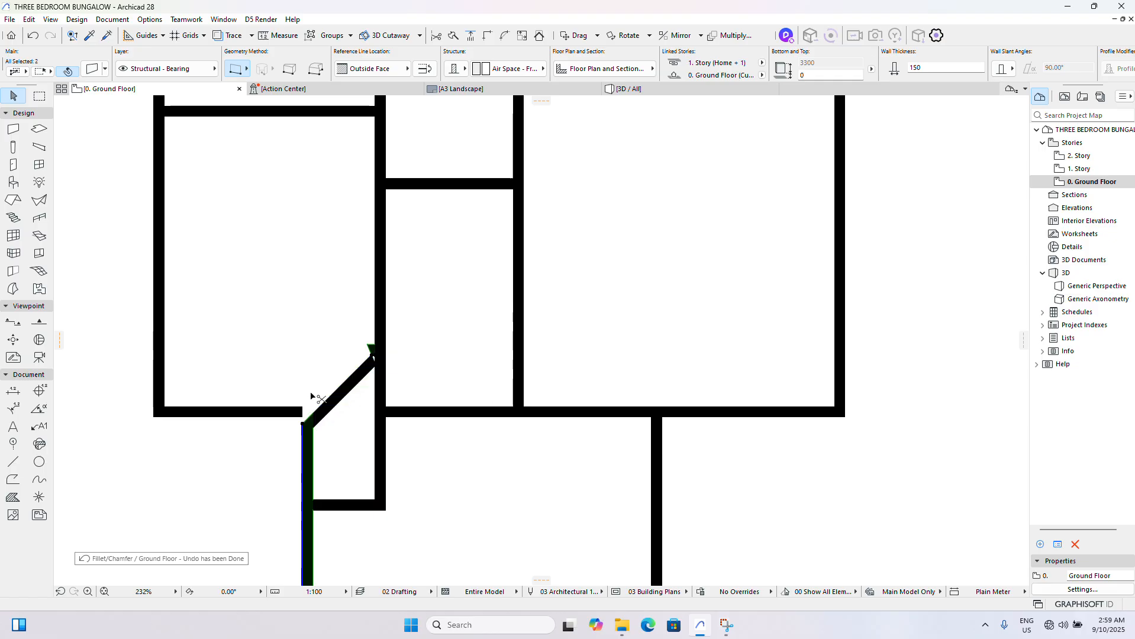
# - Chamfer the corner between the toilet's upper and left walls with a radius of 500, and deselect the walls
pyautogui.click(504, 36)
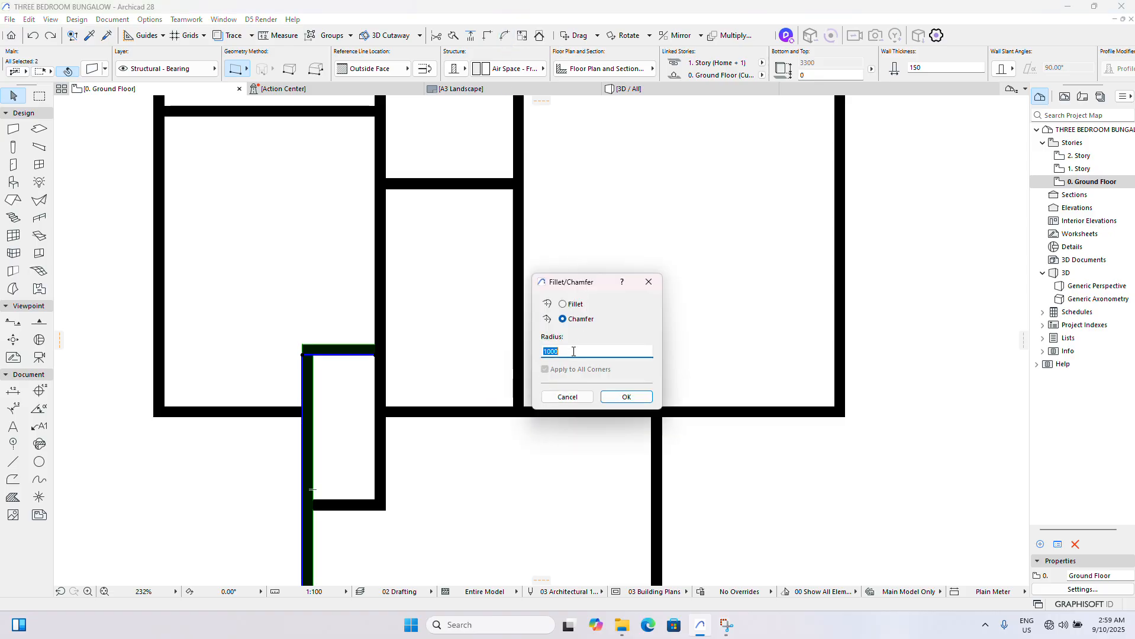
pyautogui.write('5')
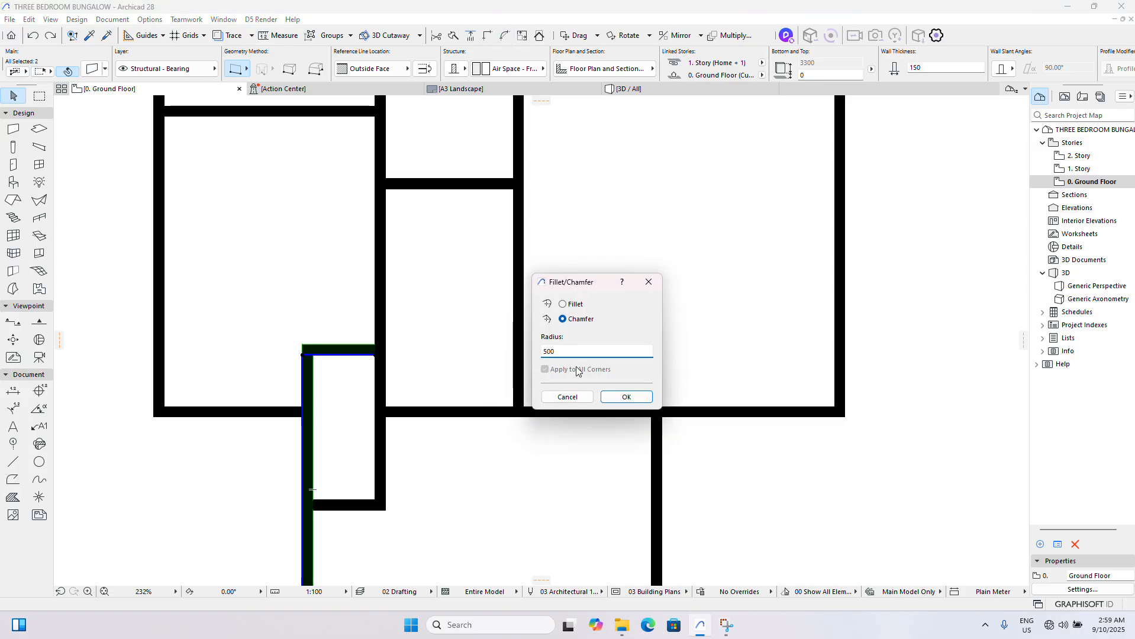
pyautogui.click(625, 396)
pyautogui.scroll(-8, 494, 421)
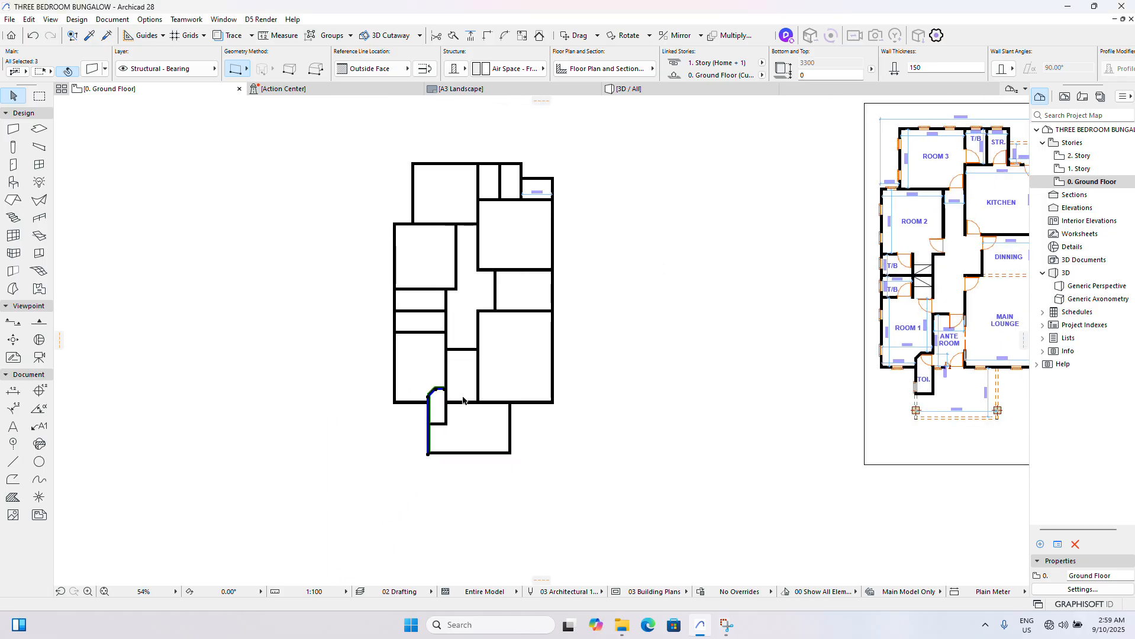
pyautogui.click(547, 444)
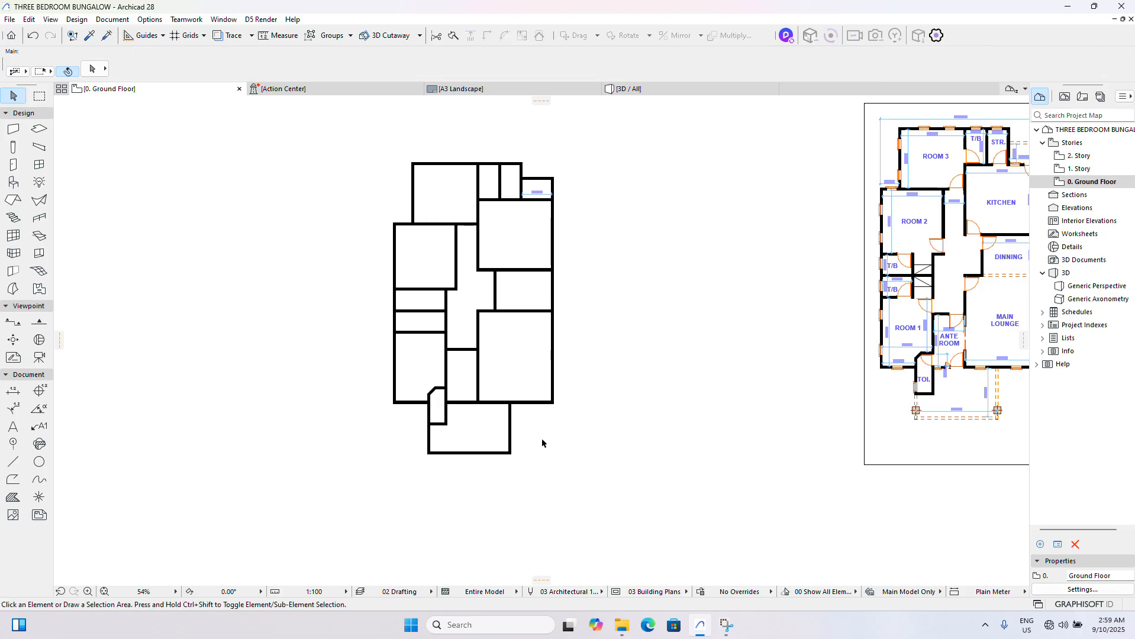
pyautogui.scroll(-3, 567, 418)
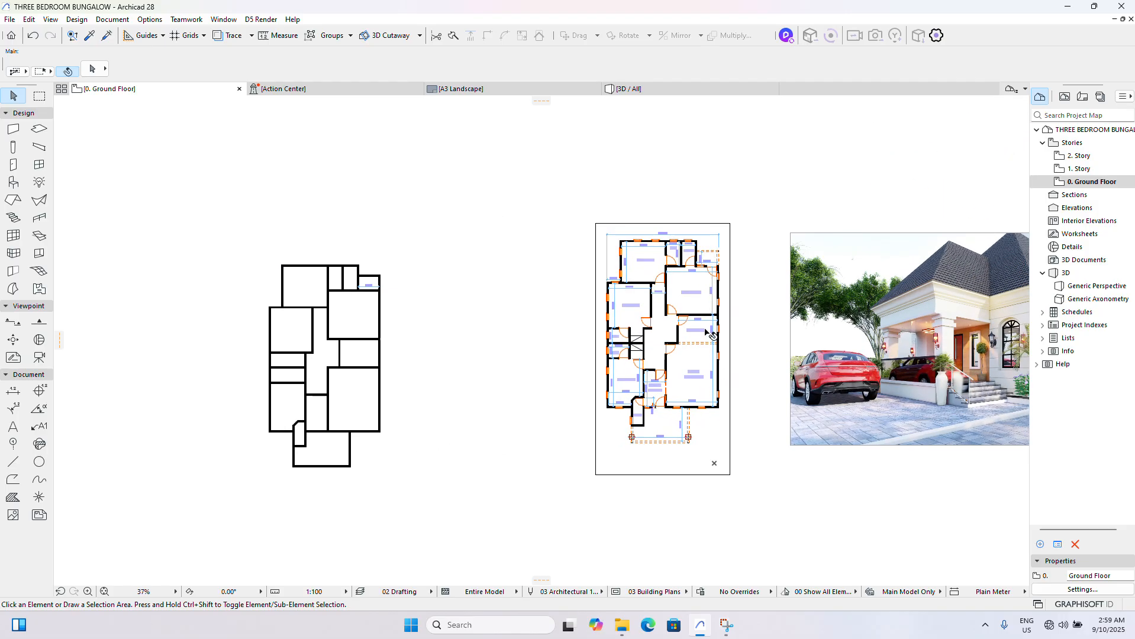
pyautogui.scroll(-2, 625, 353)
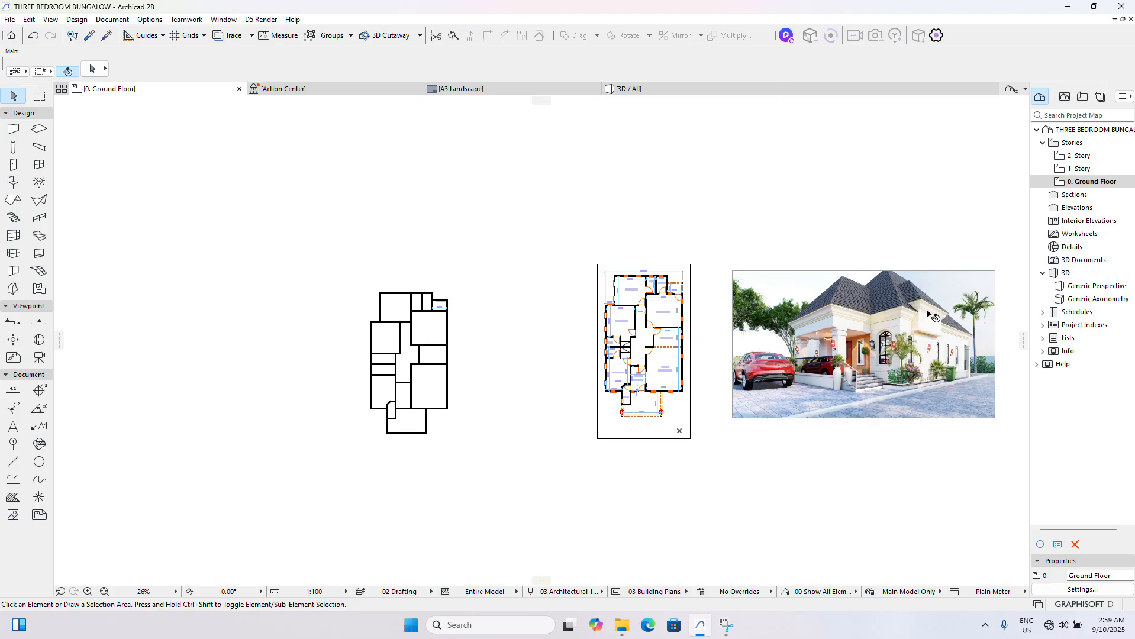
pyautogui.scroll(1, 917, 359)
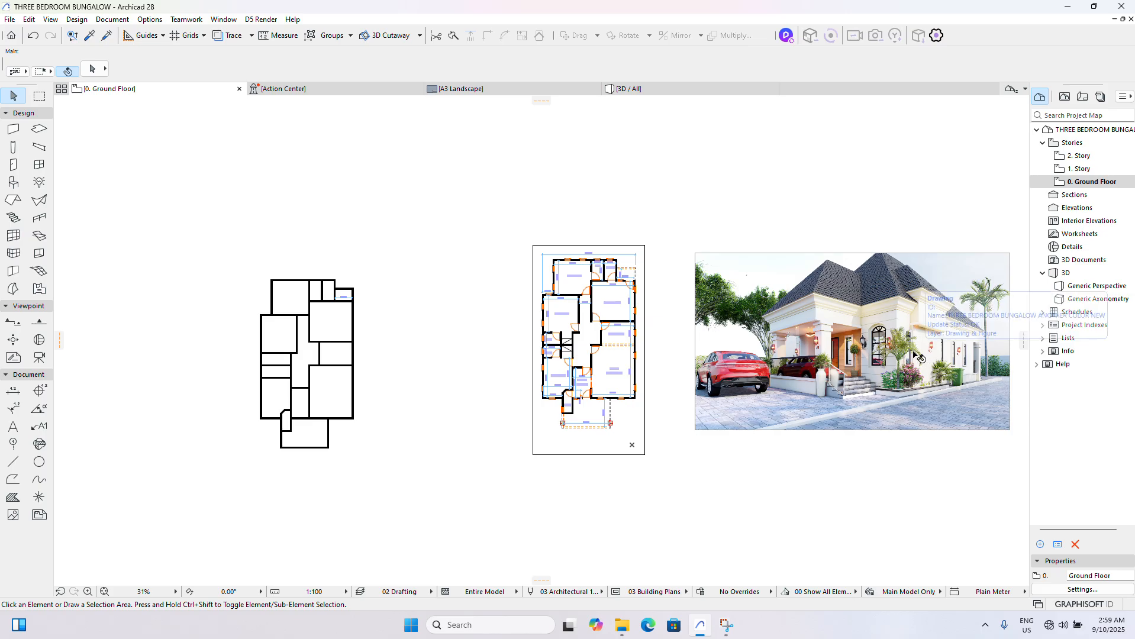
pyautogui.click(913, 352)
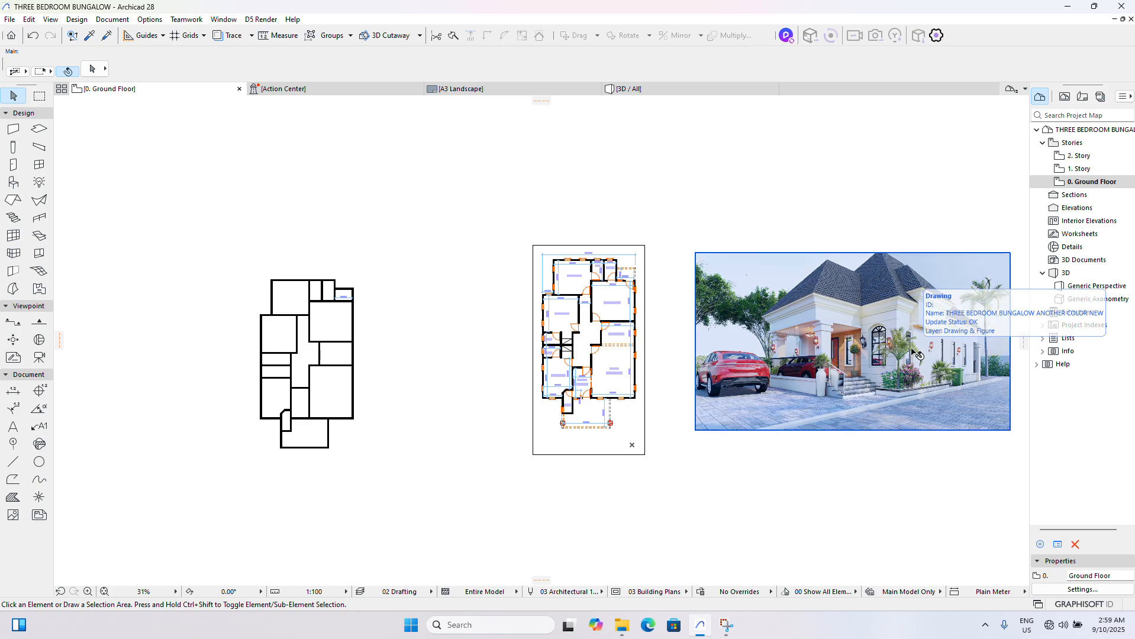